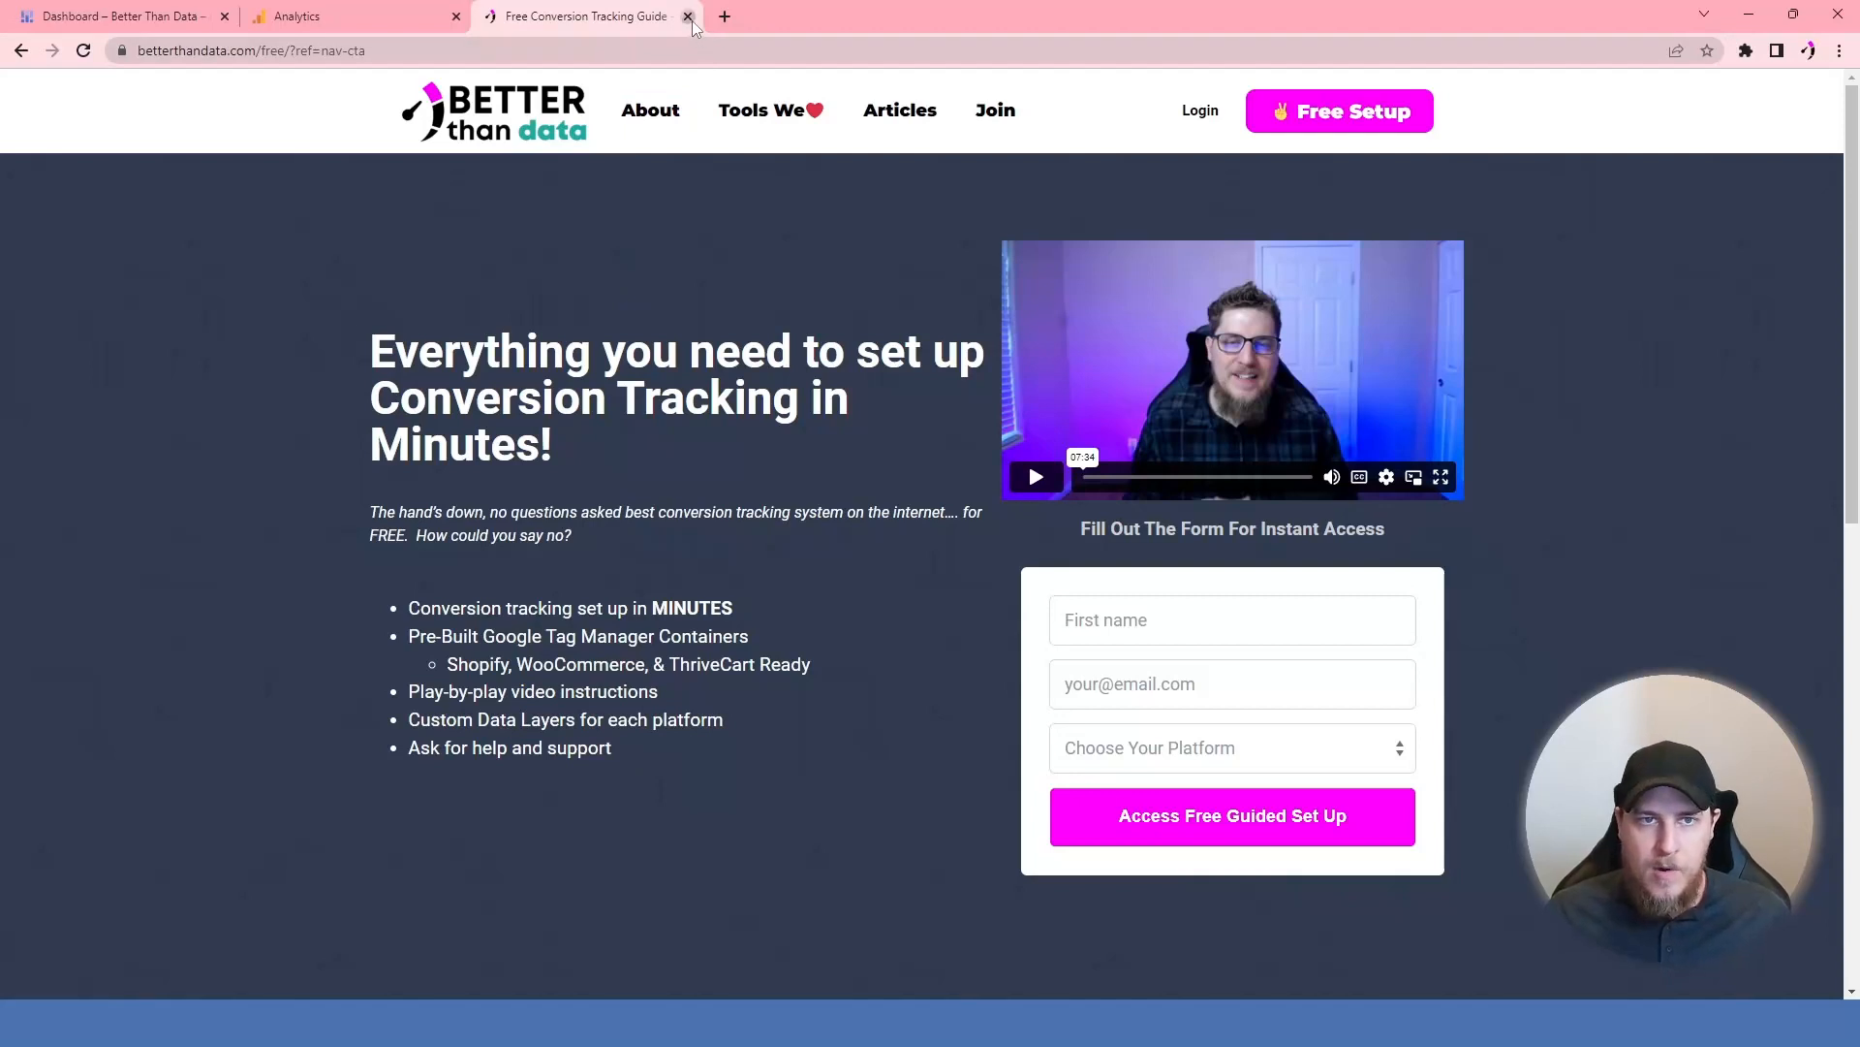
- Close the conversion tracking page and check the default dataset location of the Better Than Data BigQuery link
click(688, 16)
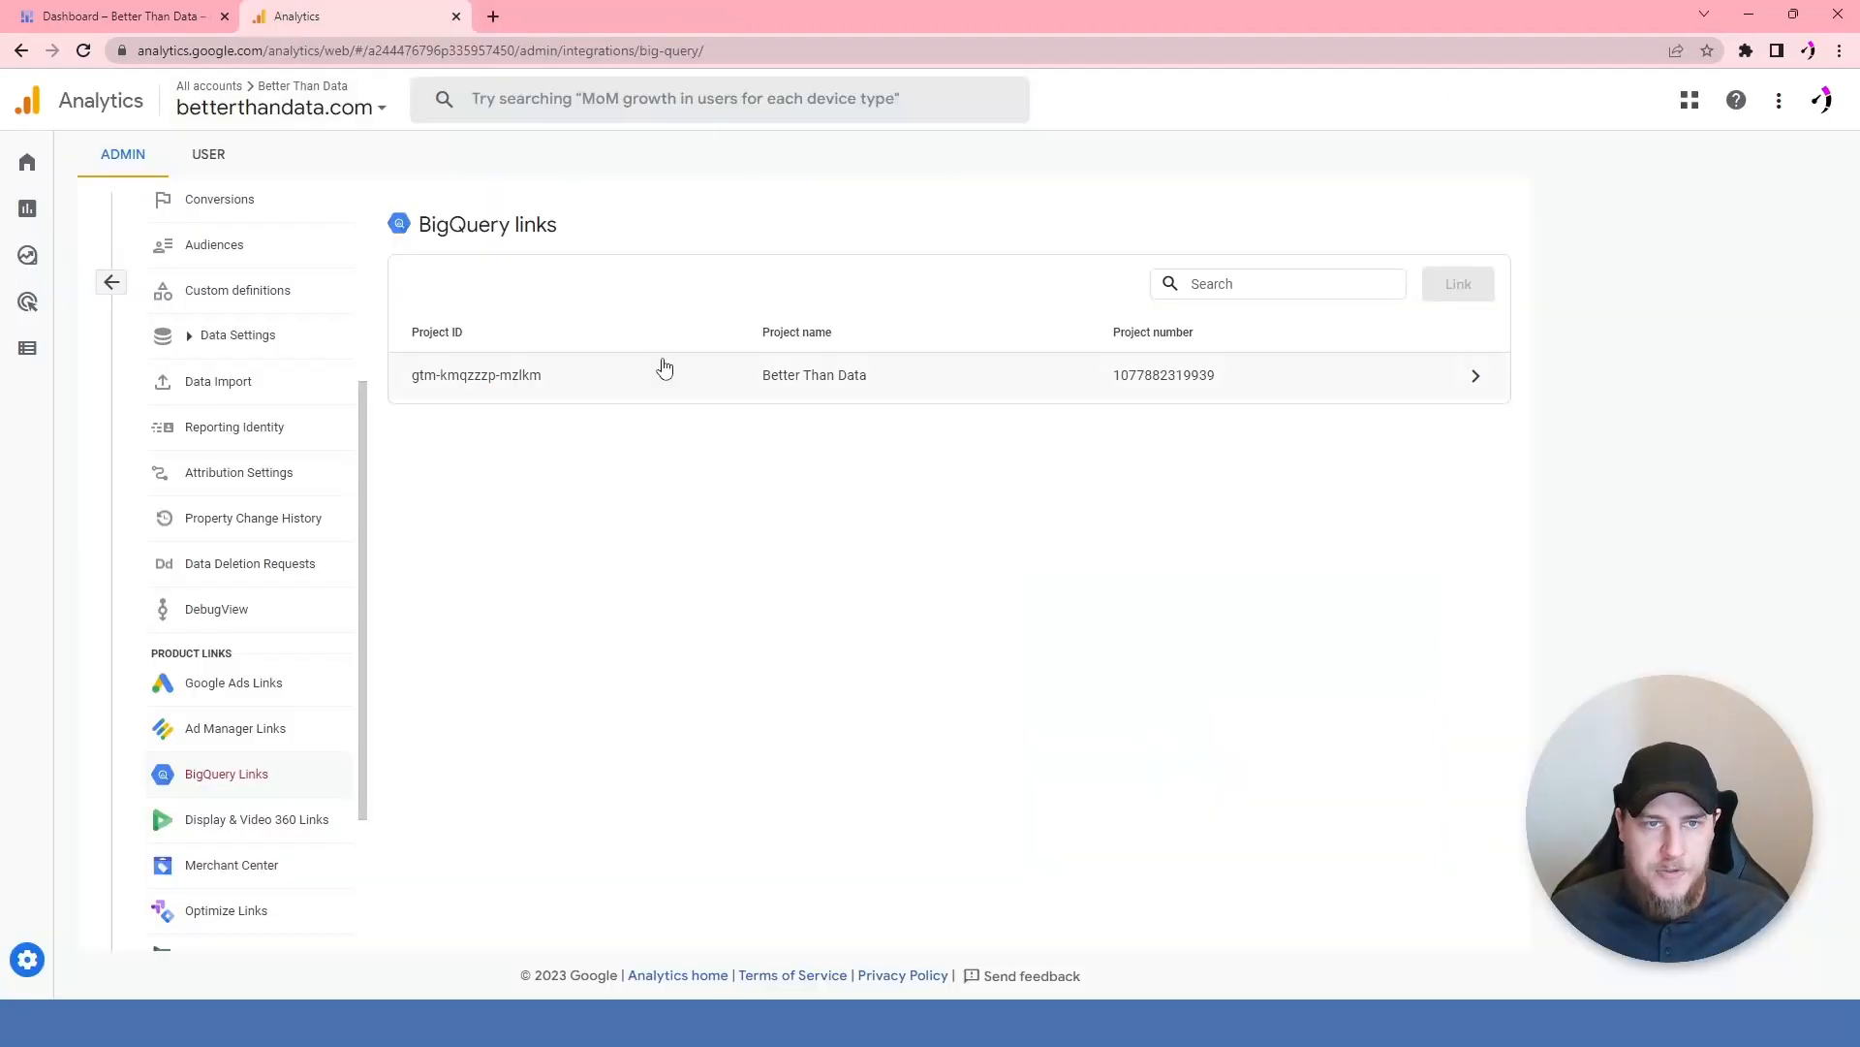
click(580, 387)
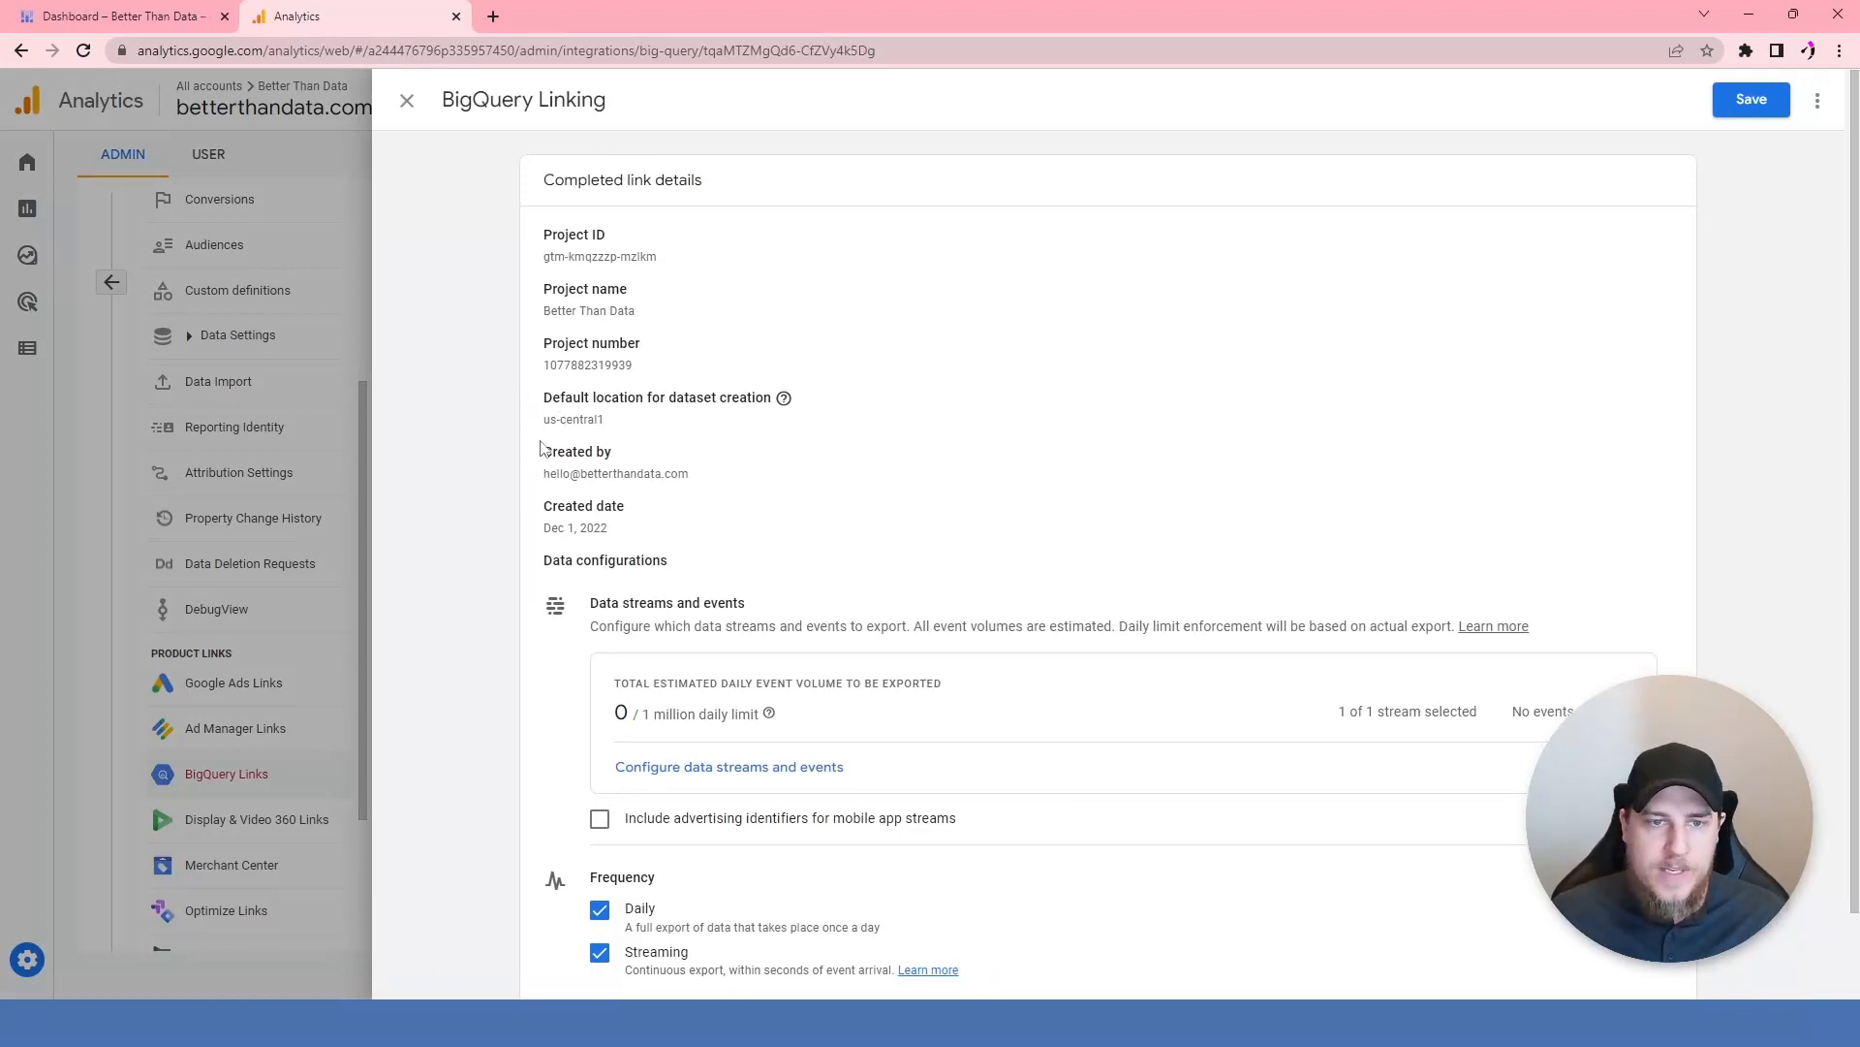
drag(546, 395, 661, 432)
click(655, 427)
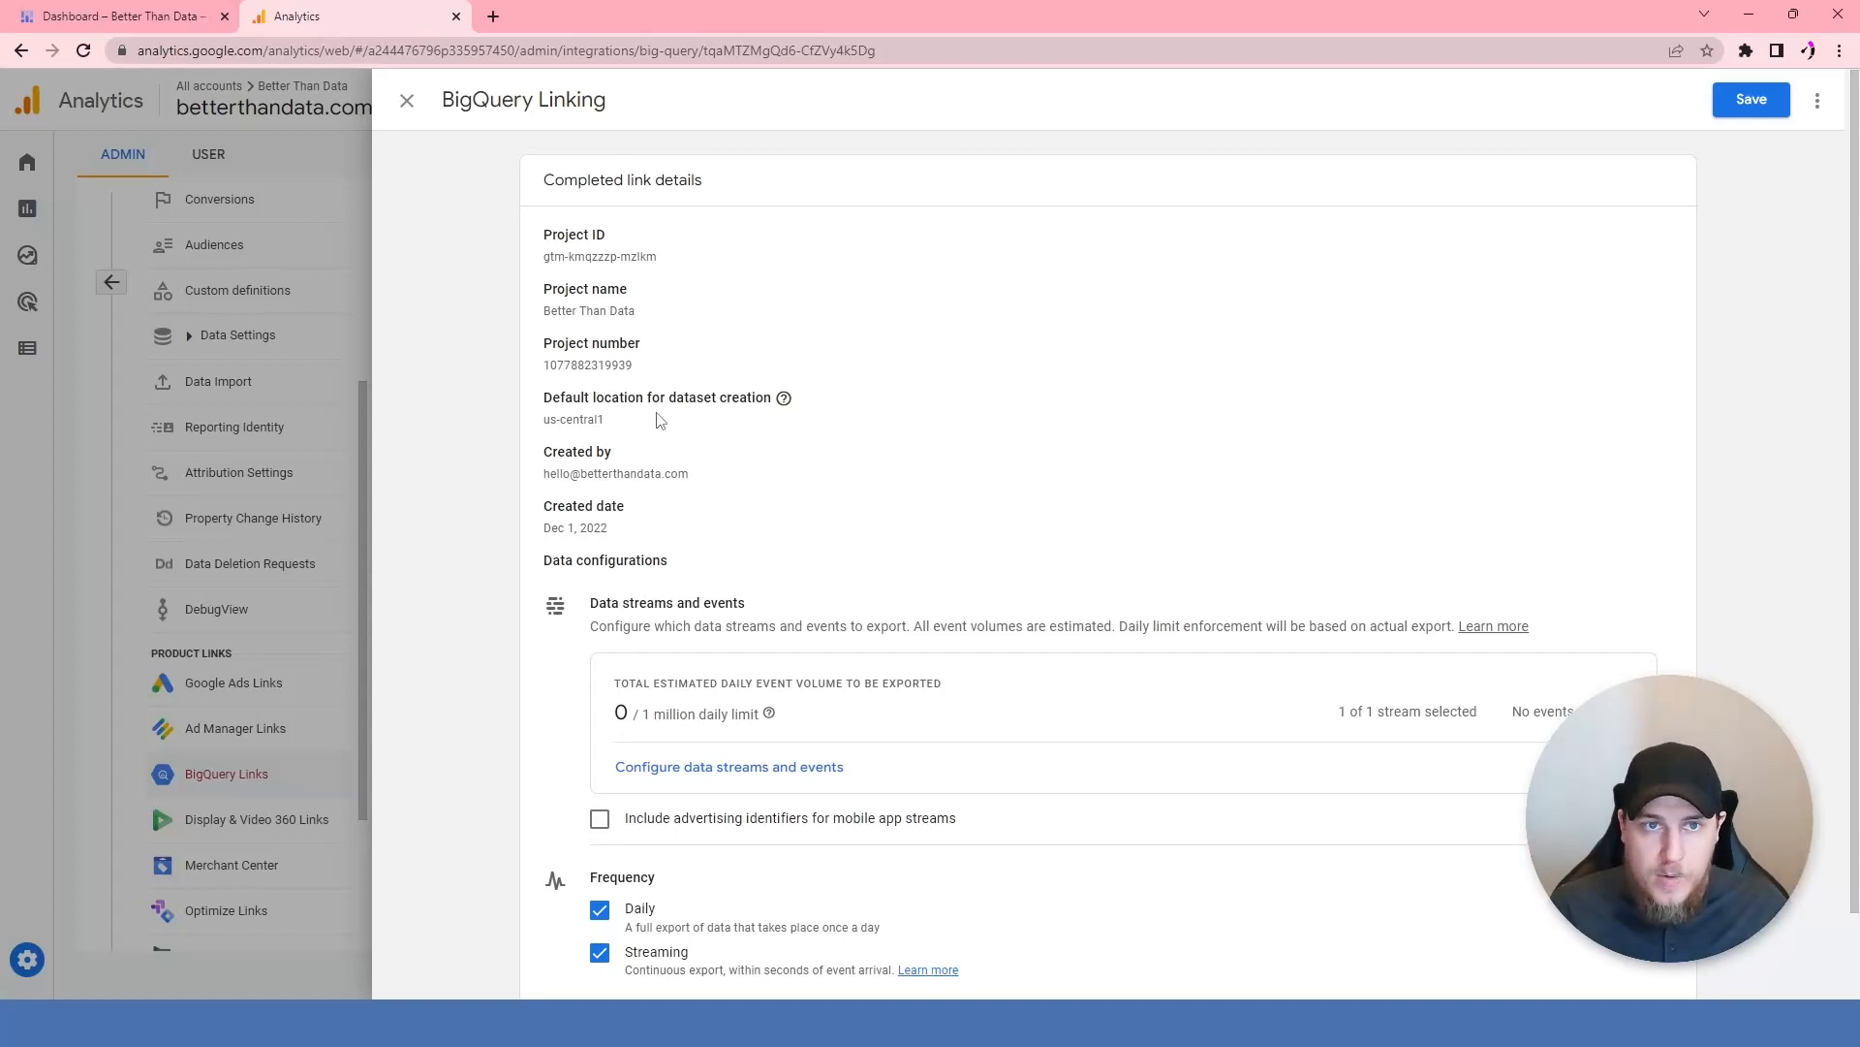
- Switch to Google Cloud and open the BigQuery SQL workspace for the Better Than Data project
click(167, 21)
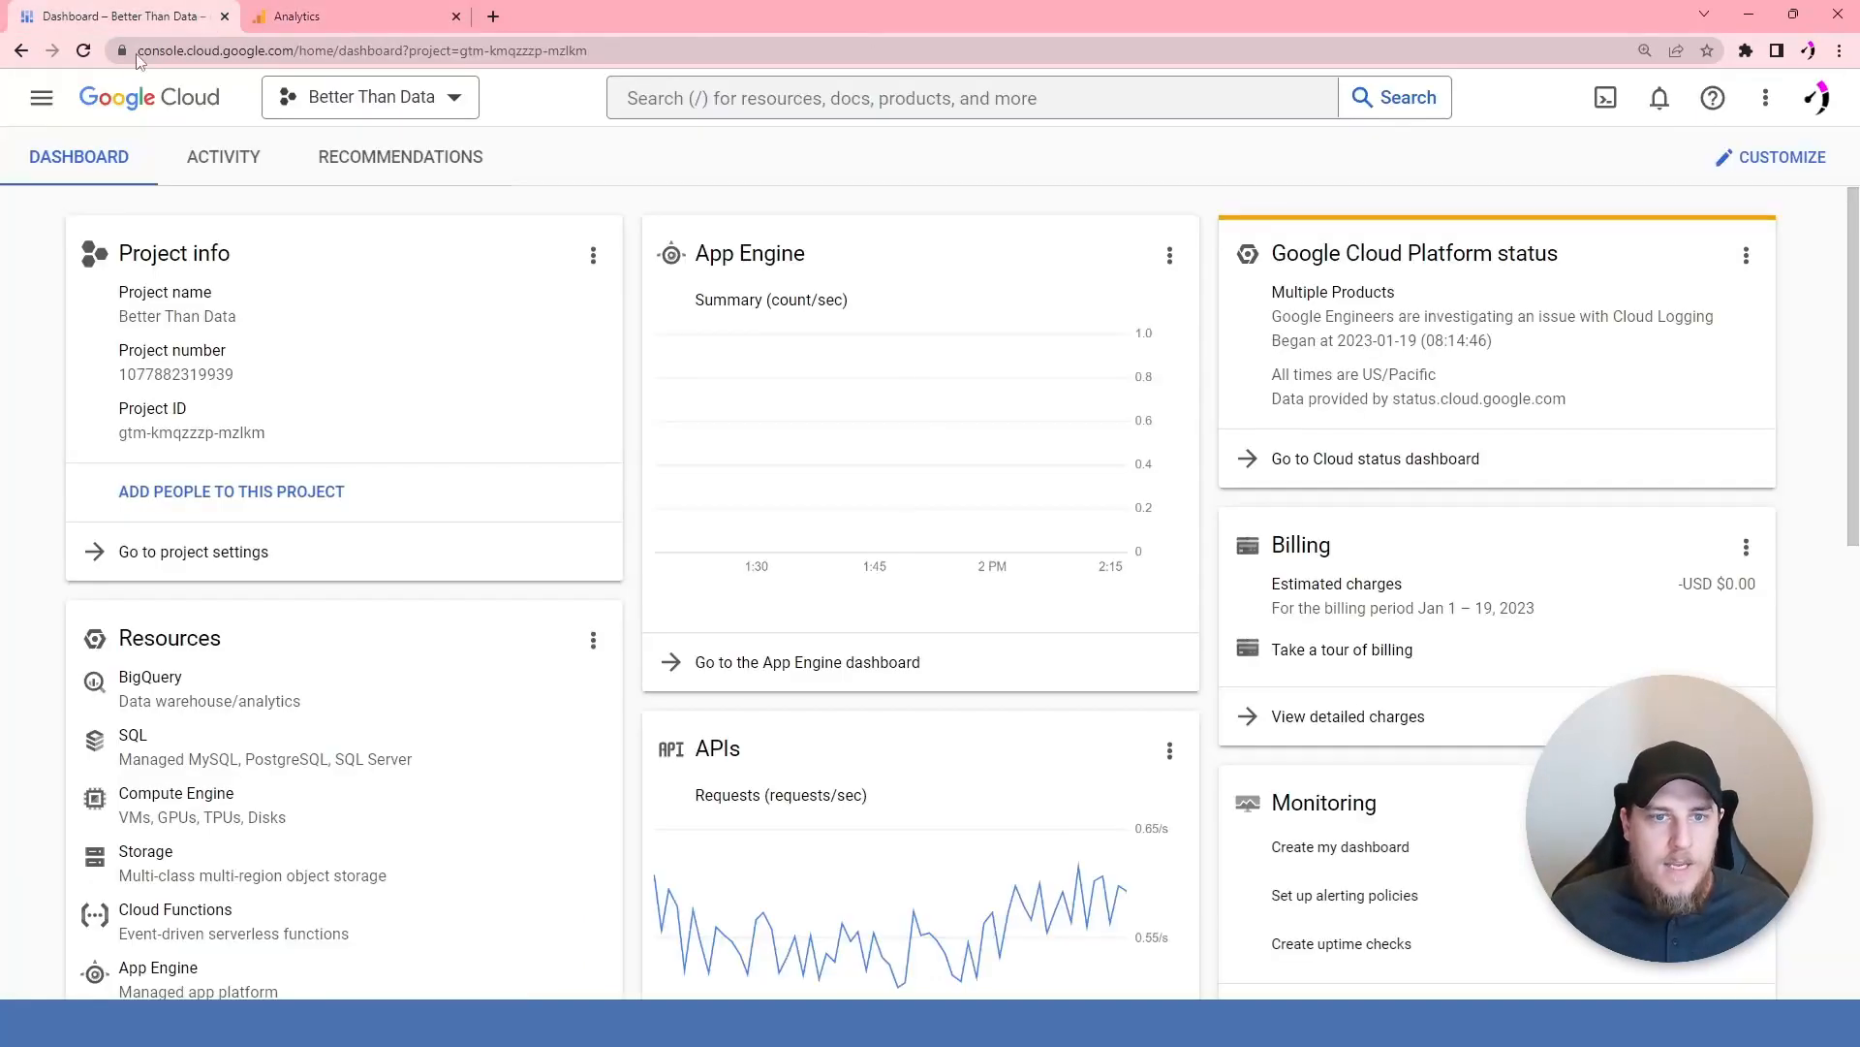
click(42, 98)
mouse_move(258, 718)
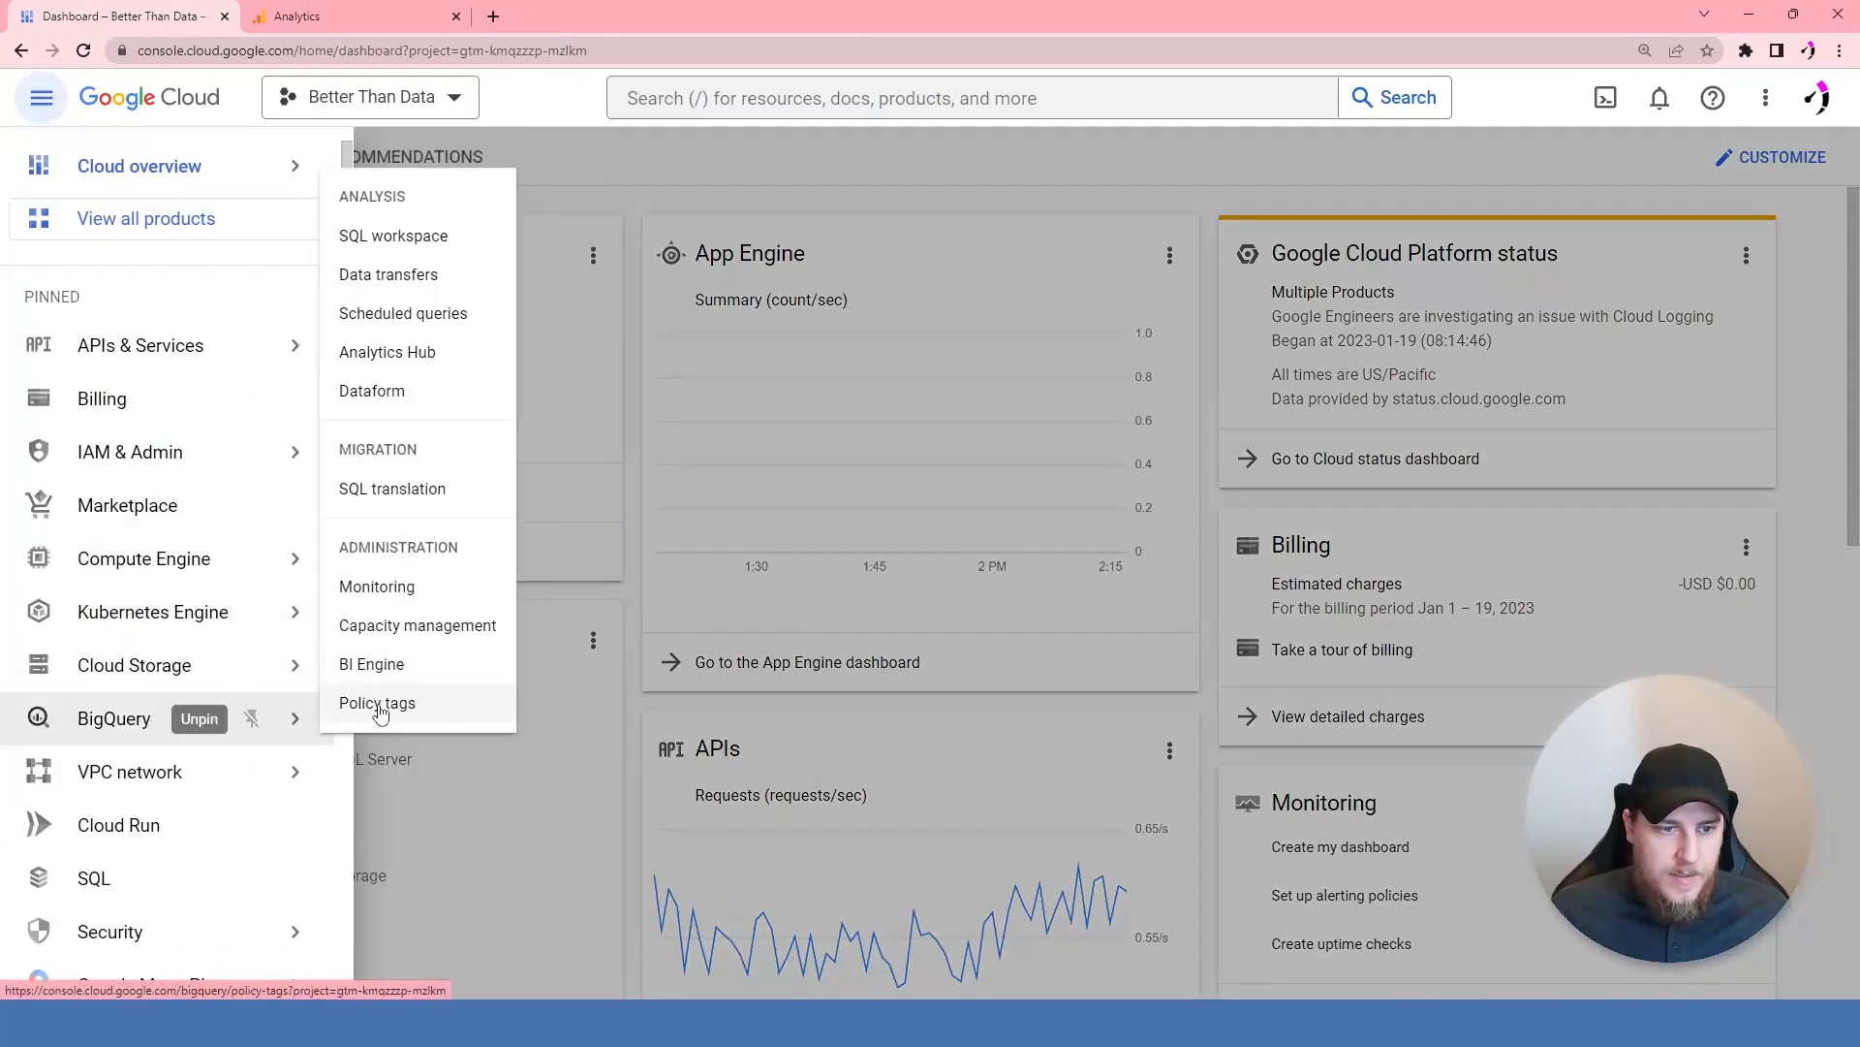
click(421, 251)
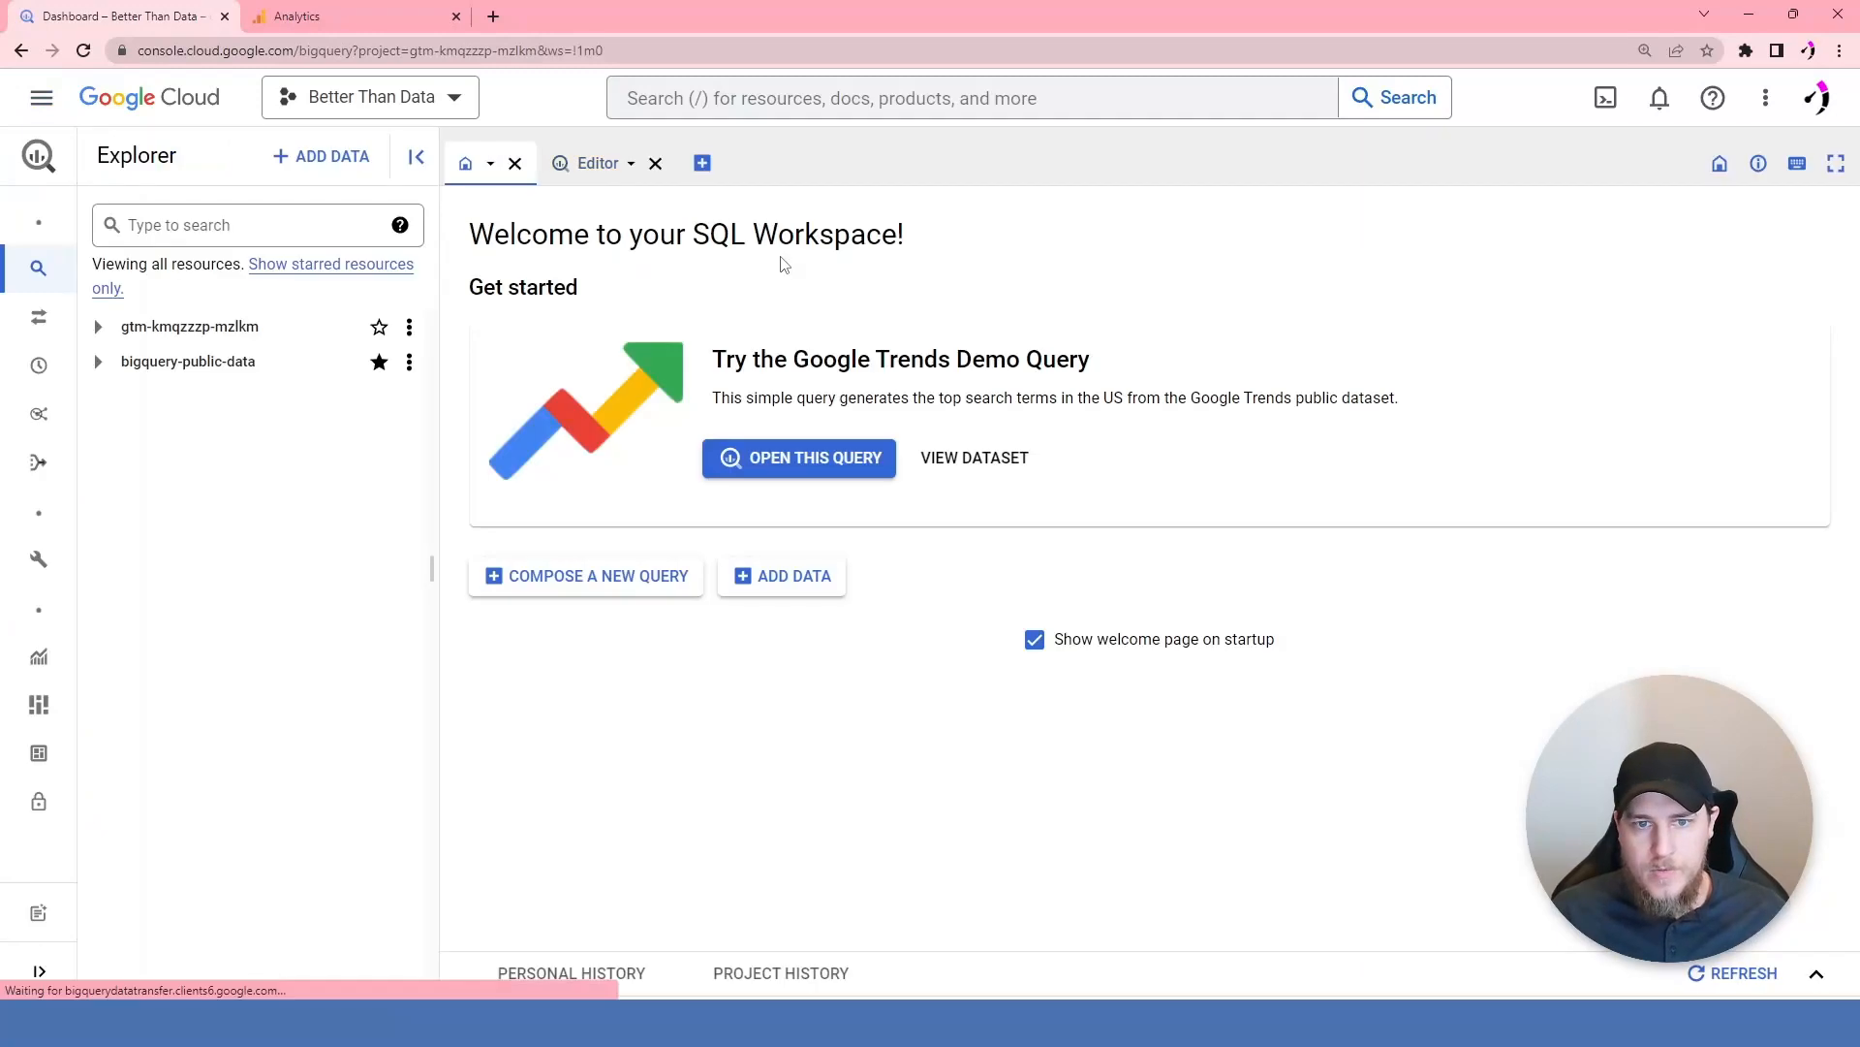
- Open the analytics_335957450 dataset in the project and check its data location
click(214, 329)
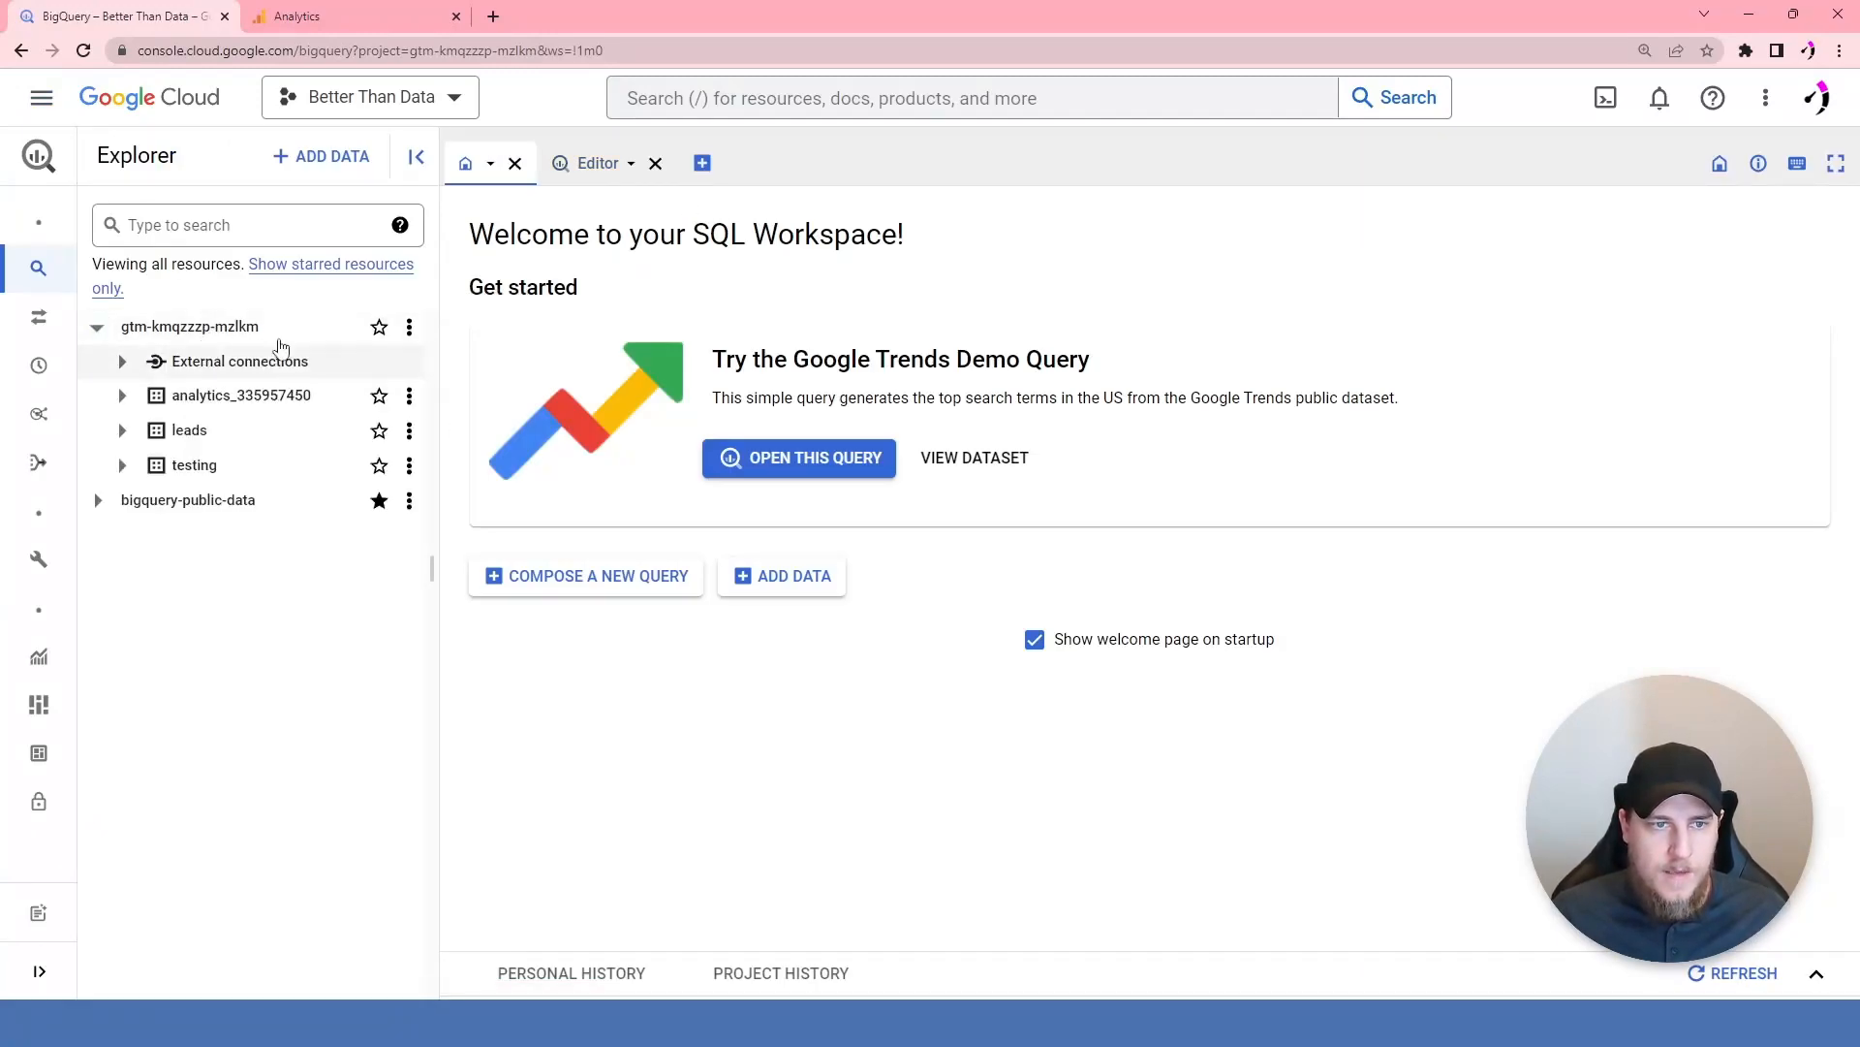
click(221, 400)
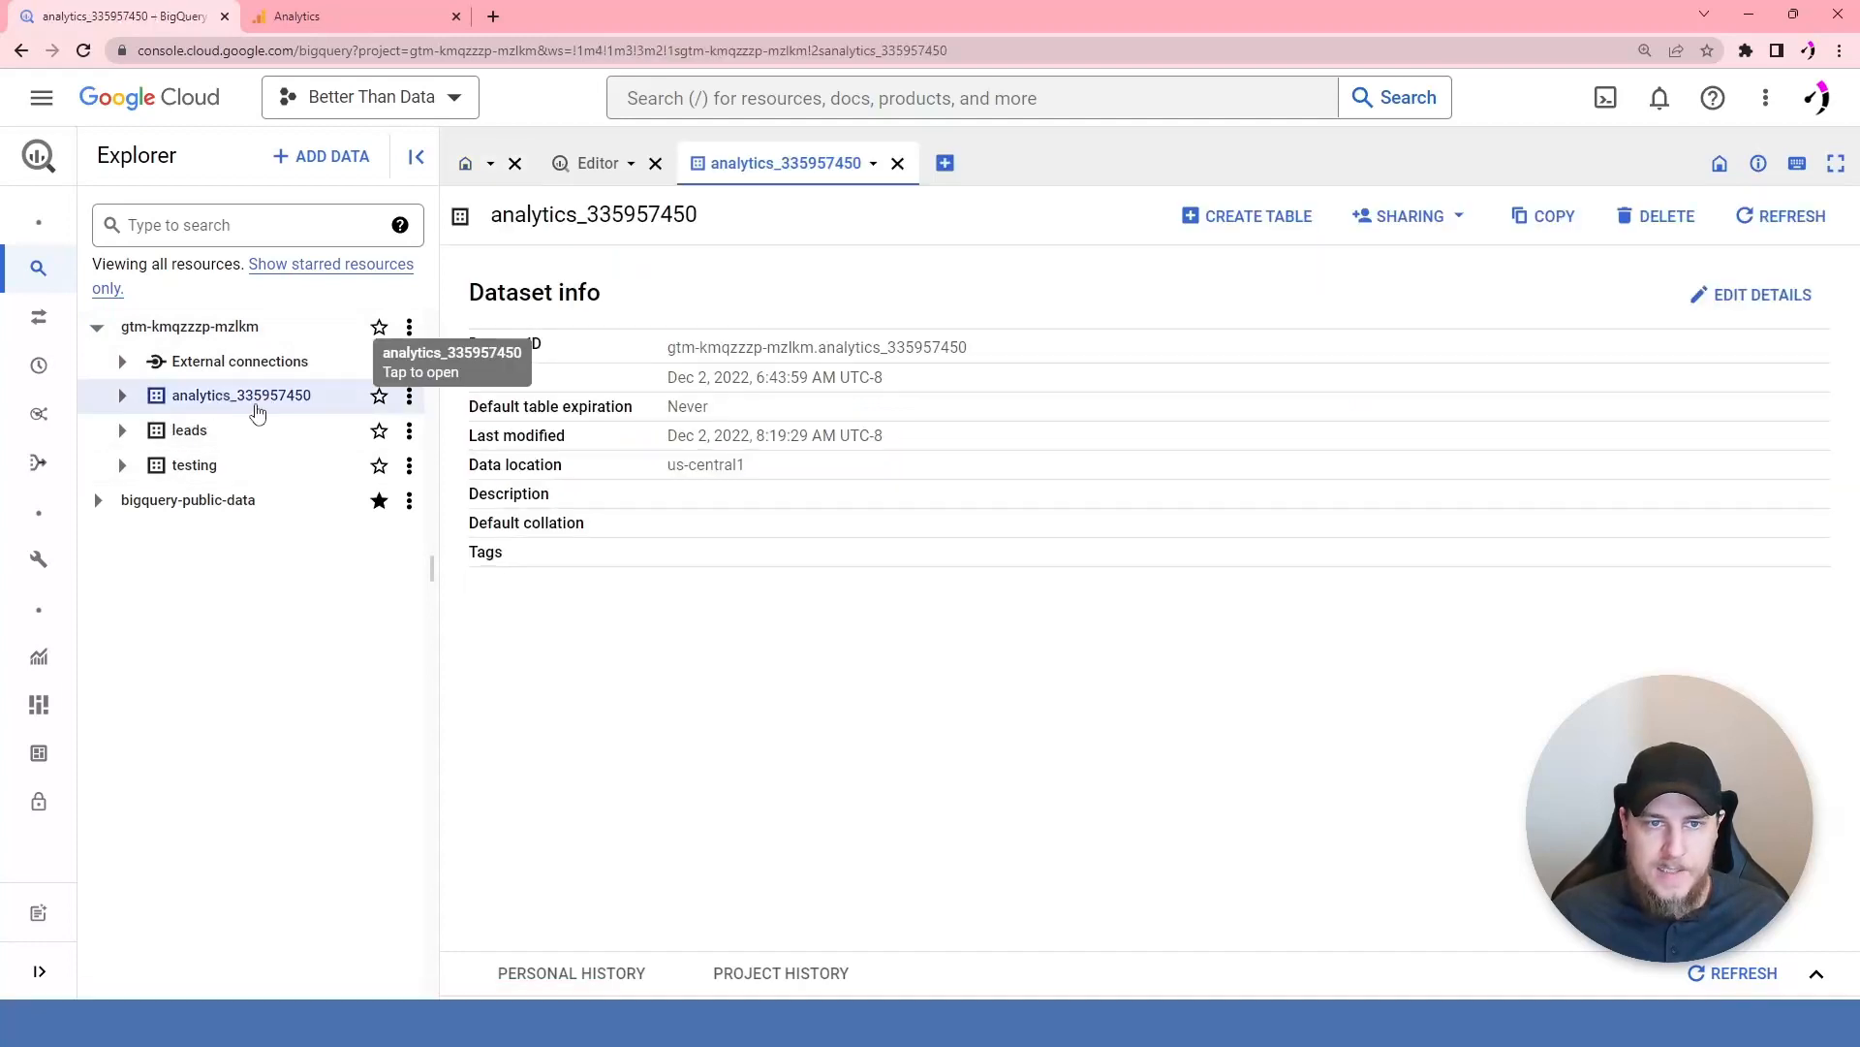
drag(668, 475, 747, 467)
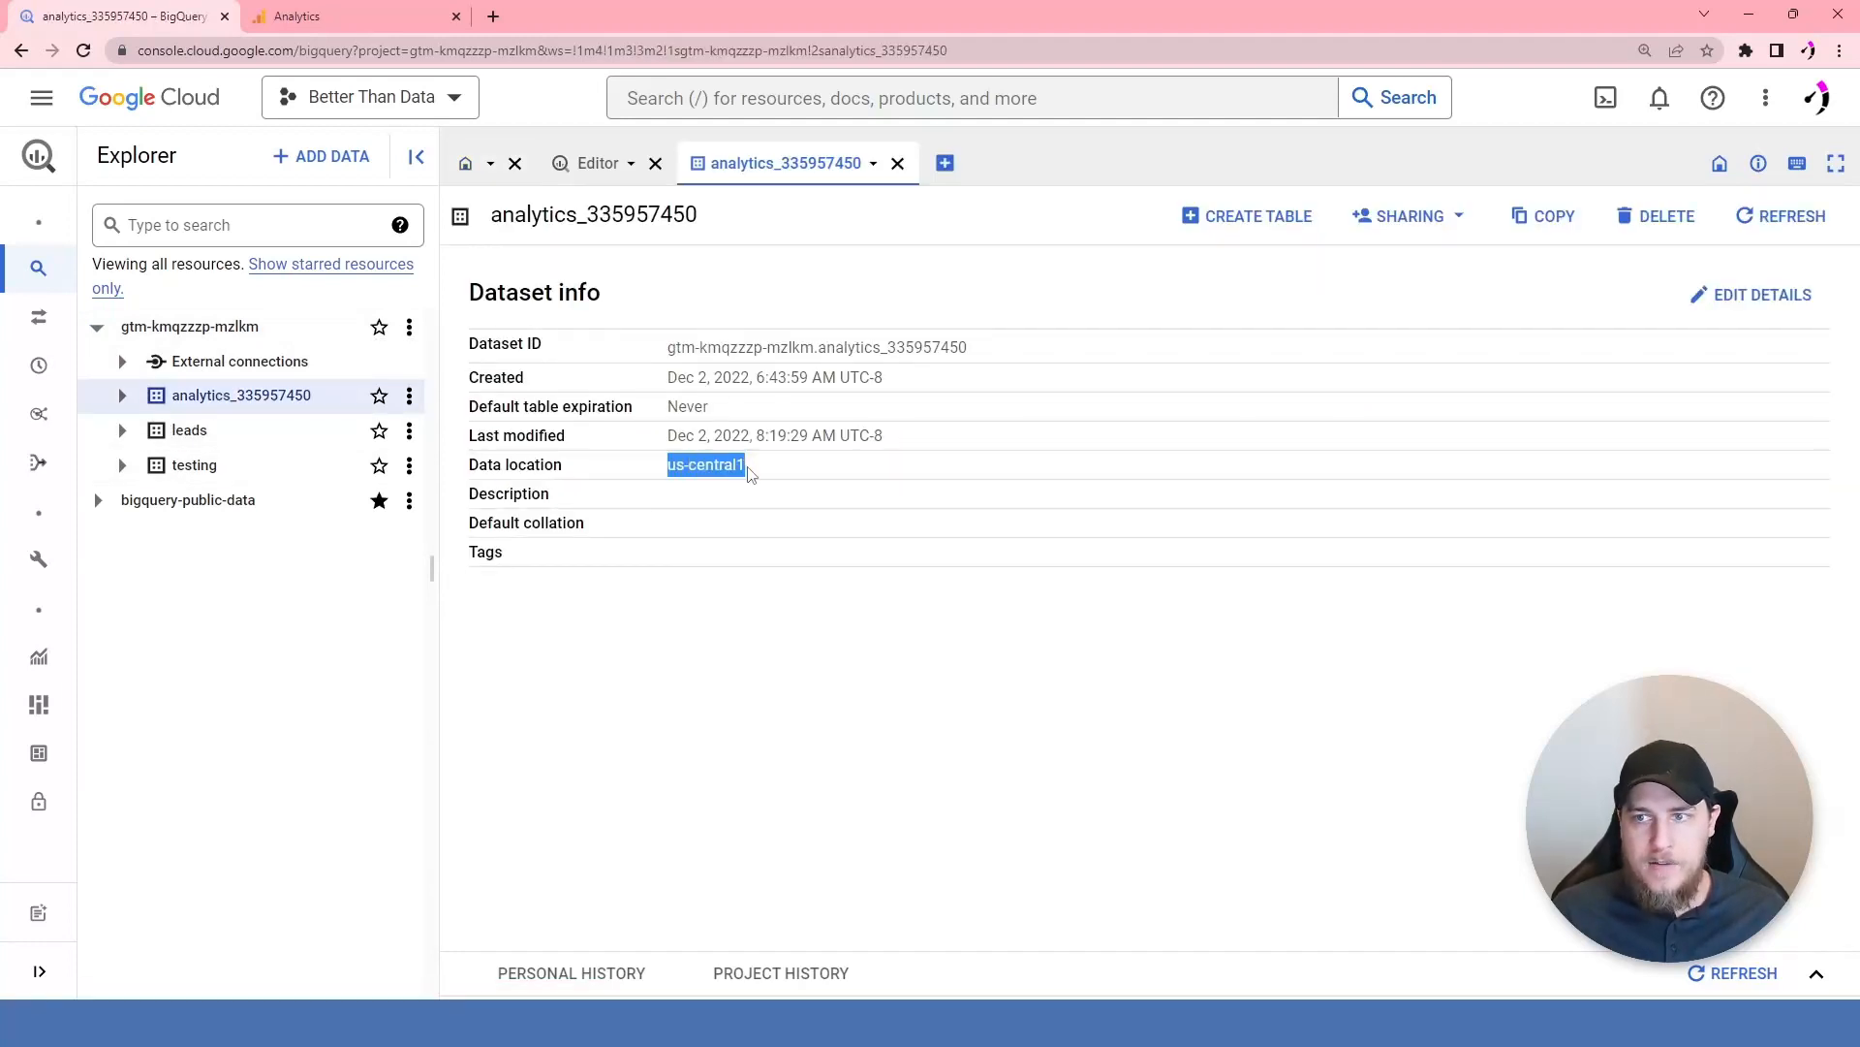
click(749, 473)
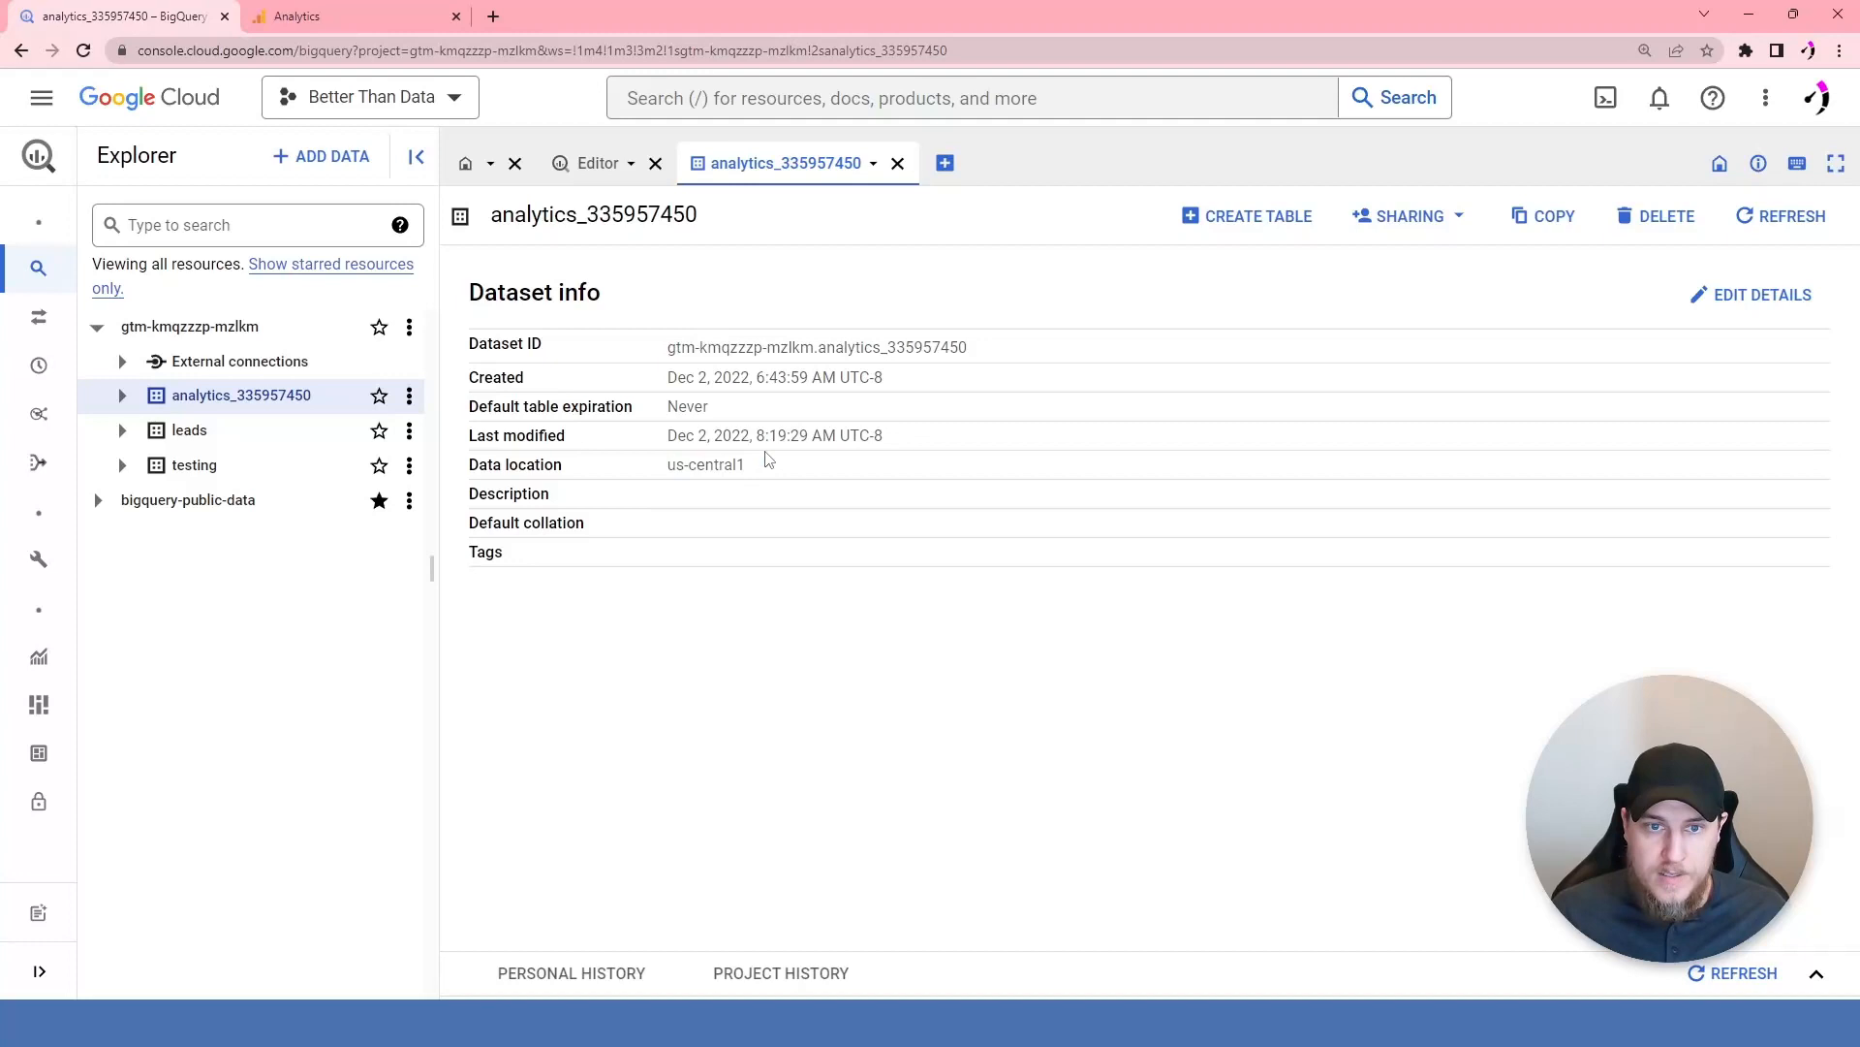
click(1542, 216)
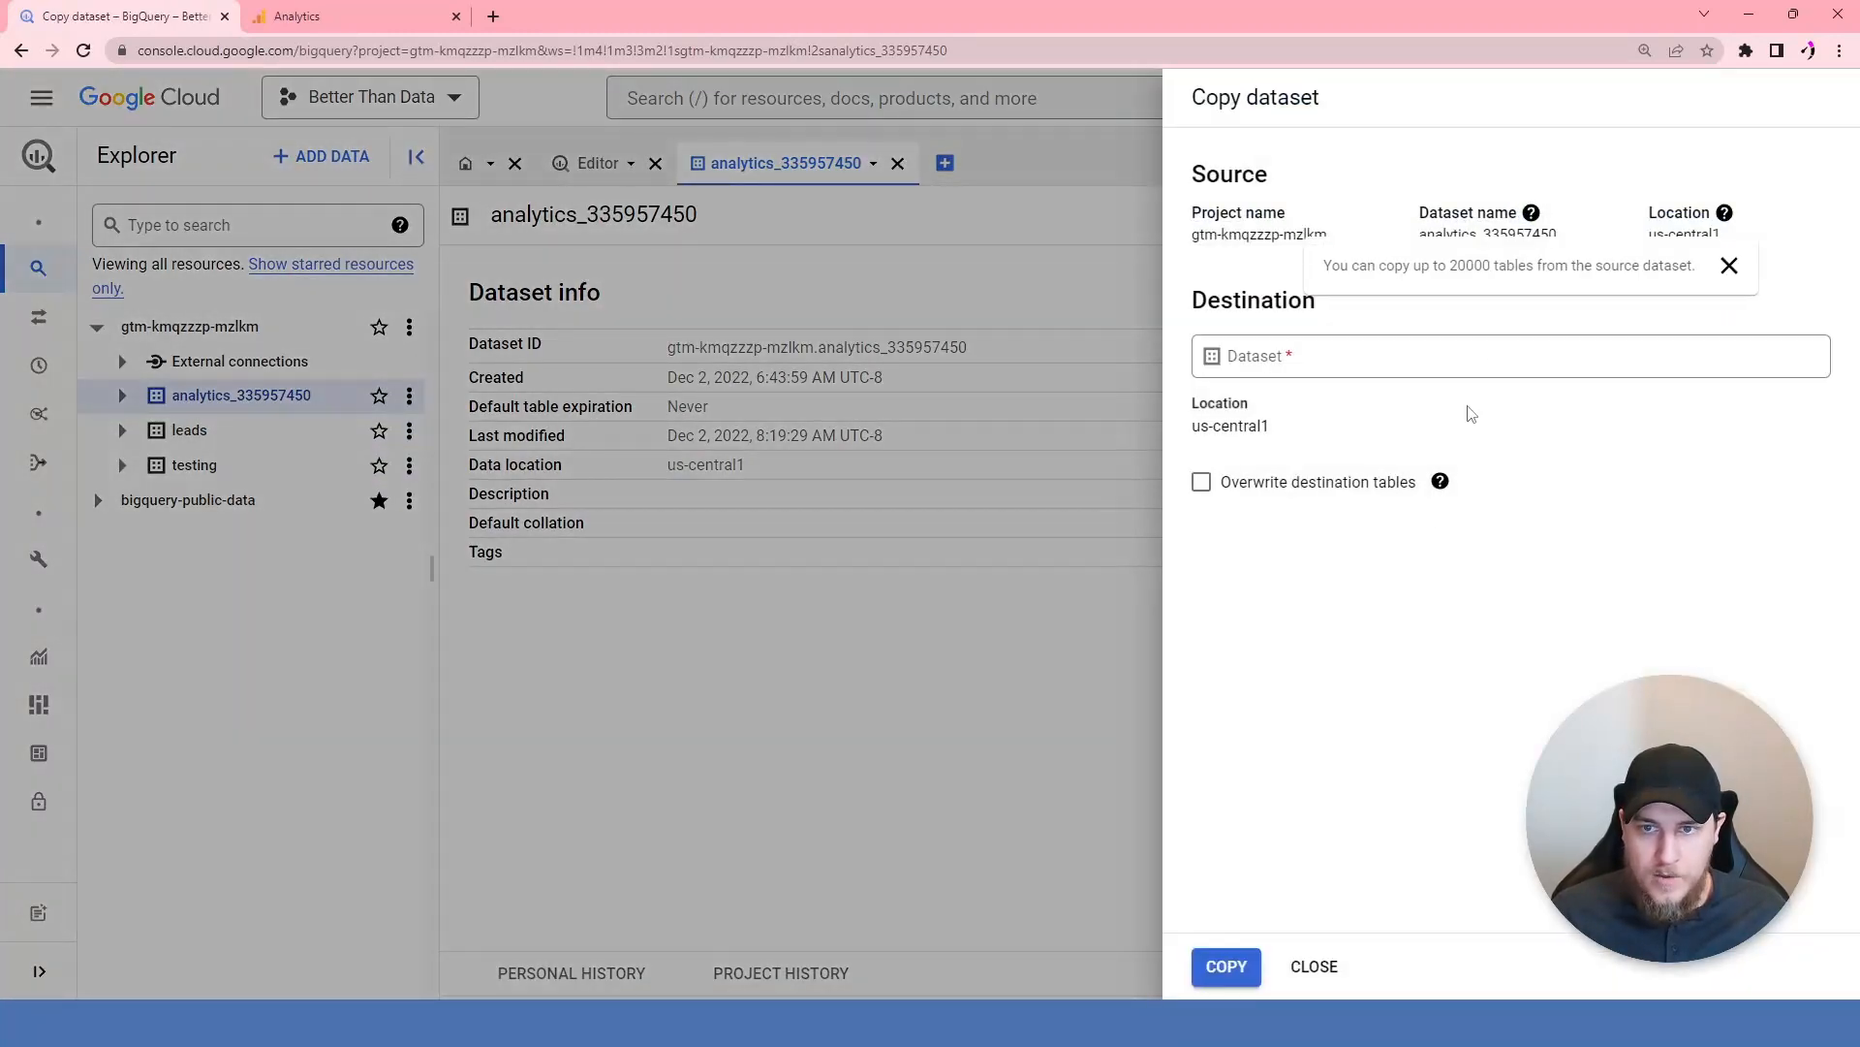
click(1315, 356)
click(1051, 281)
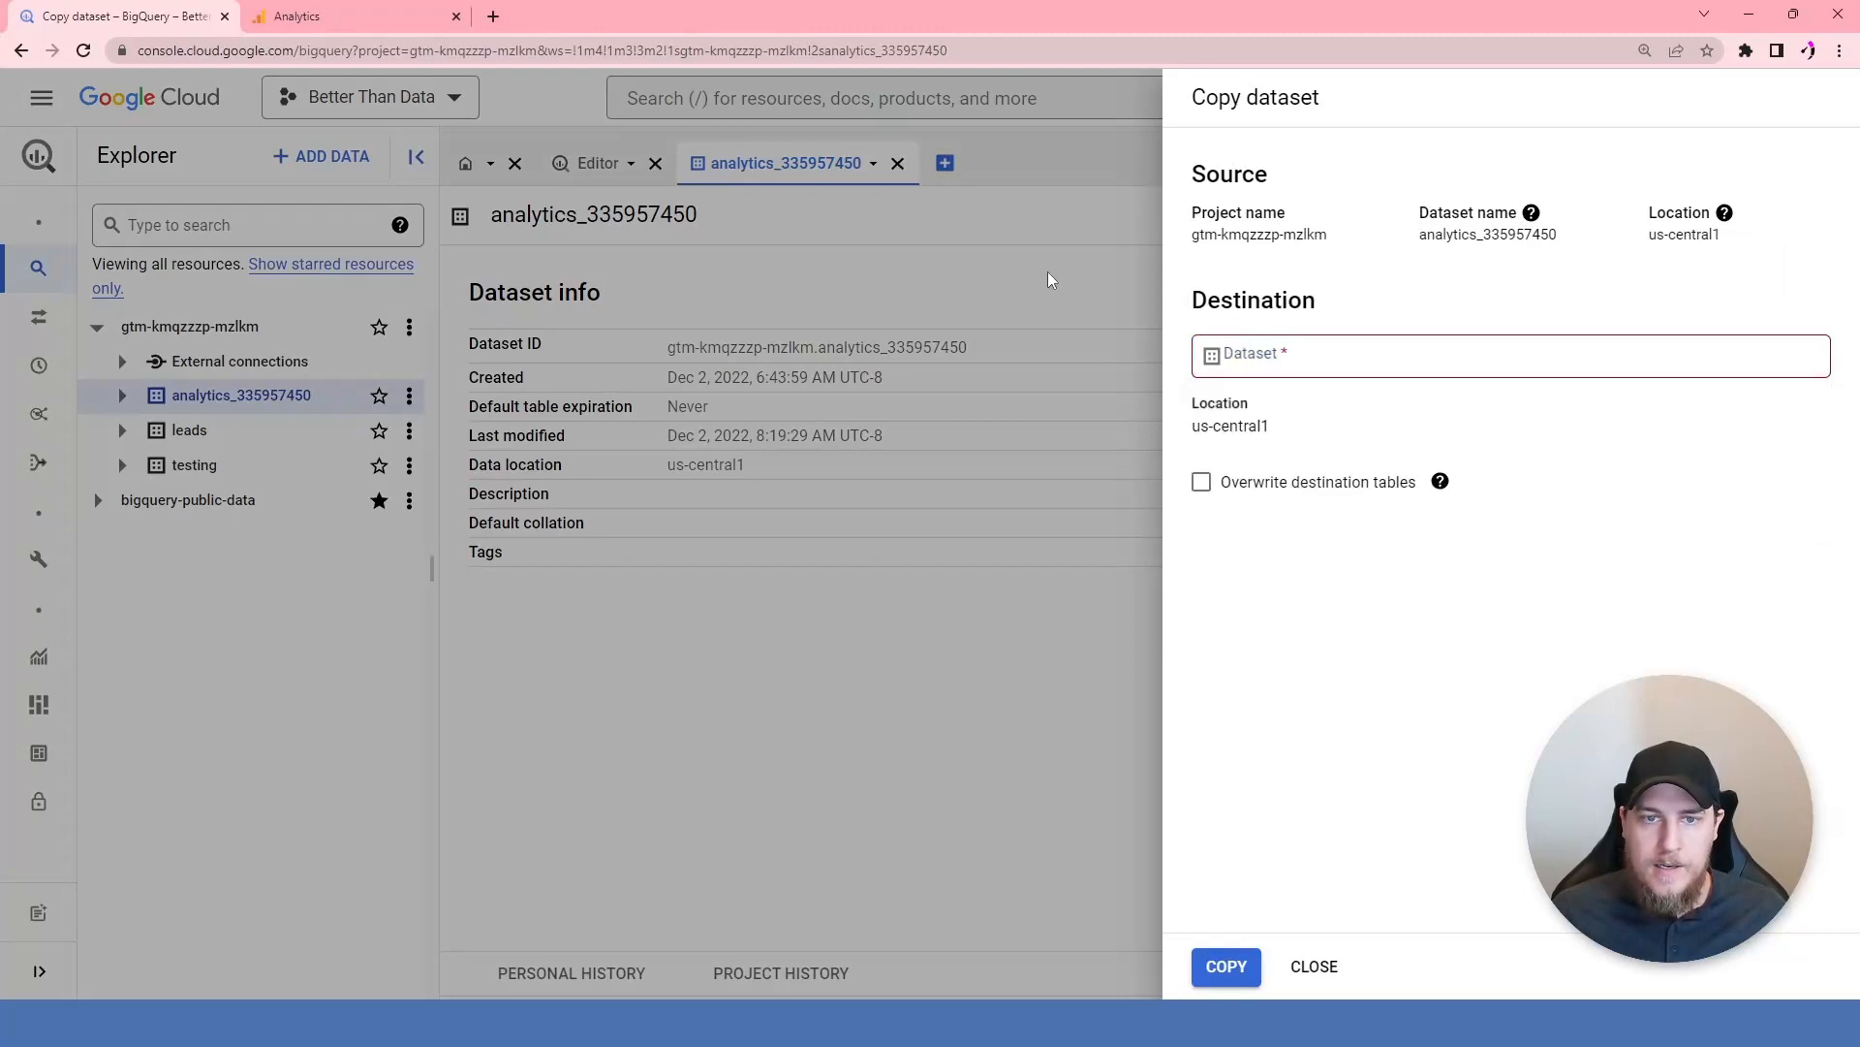
click(1318, 972)
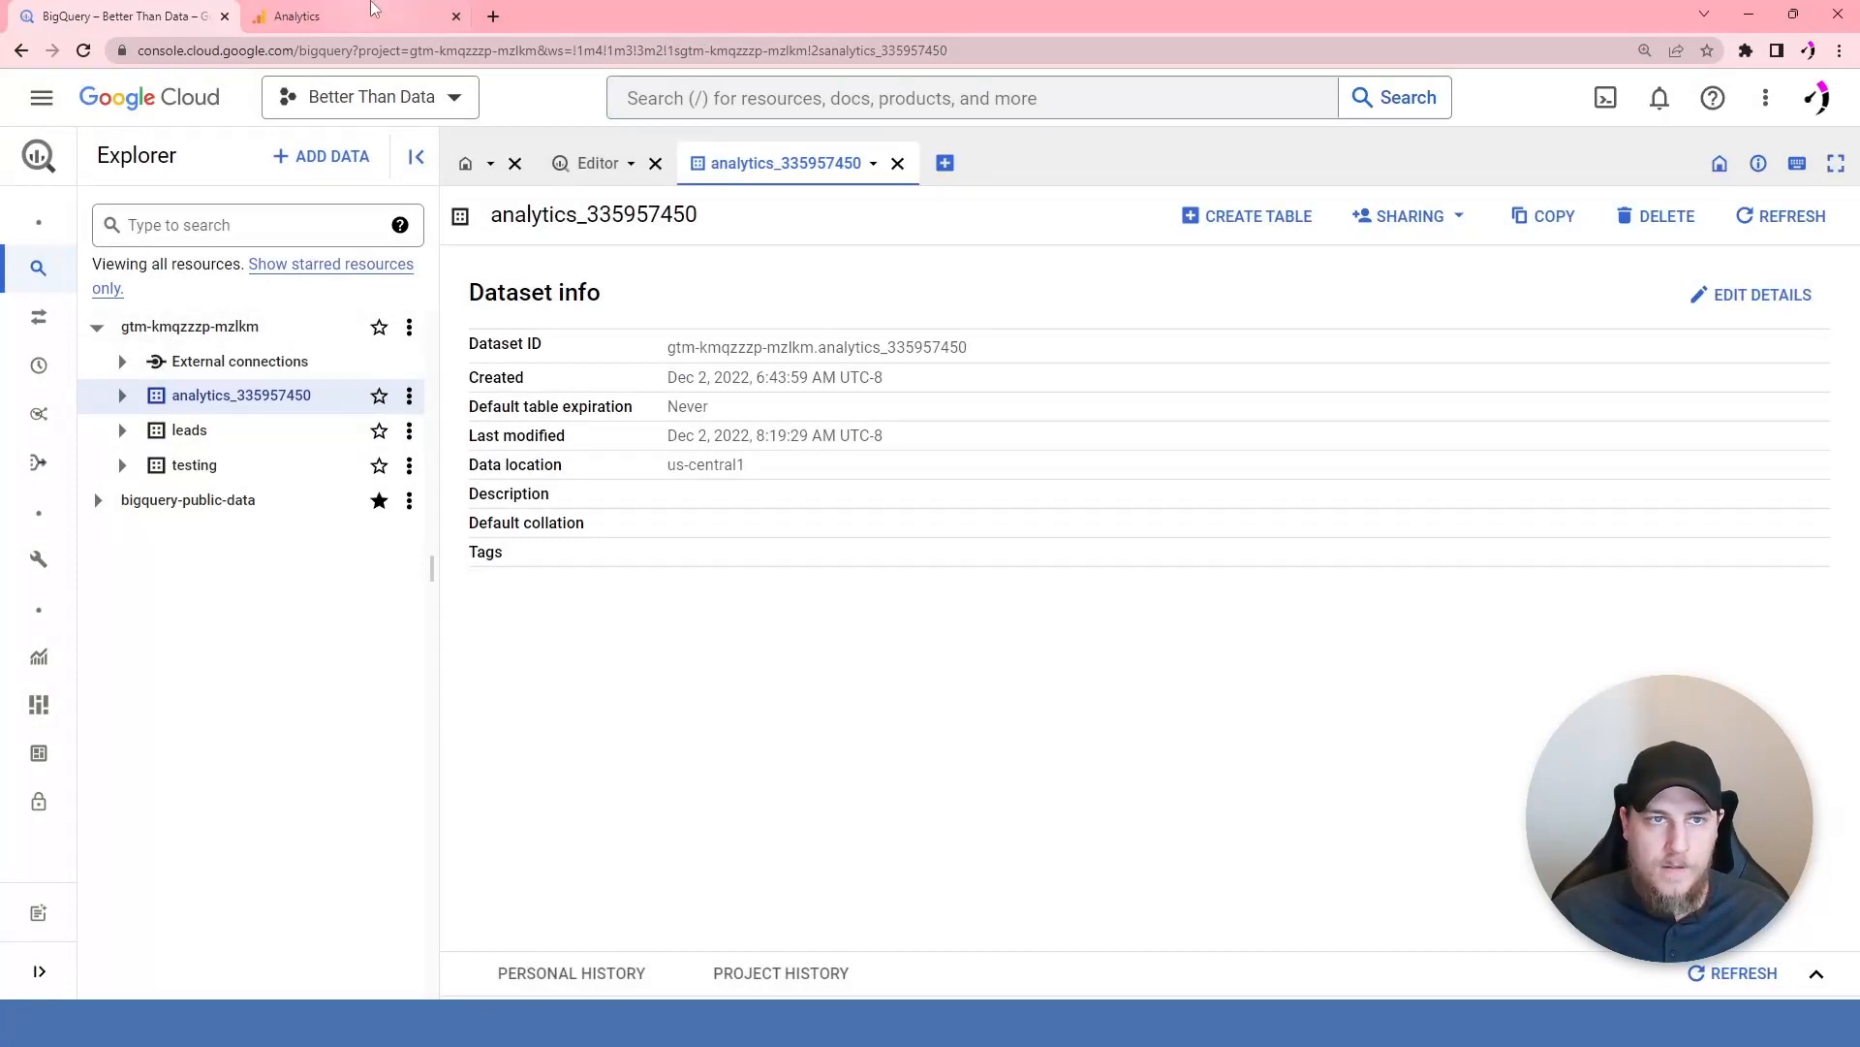
- Switch to Google Analytics and read the help note on changing the link's default location for dataset creation
click(349, 17)
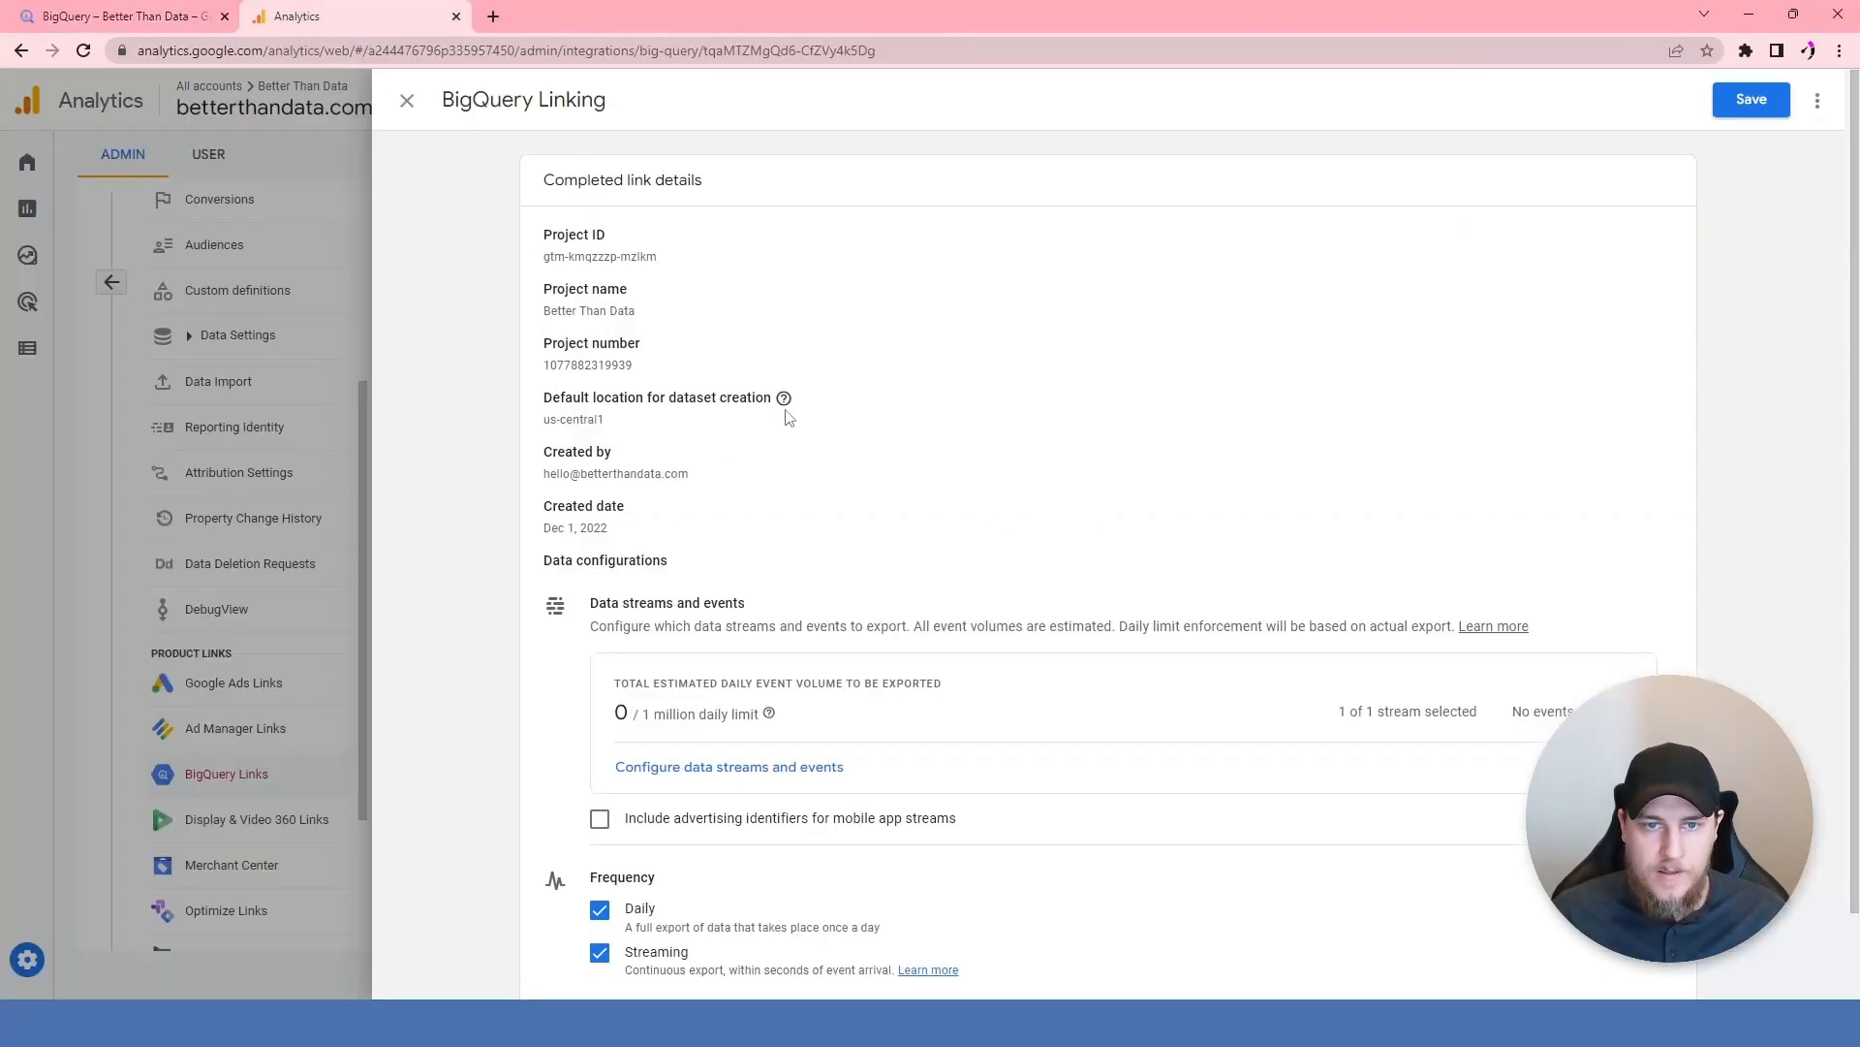
mouse_move(798, 405)
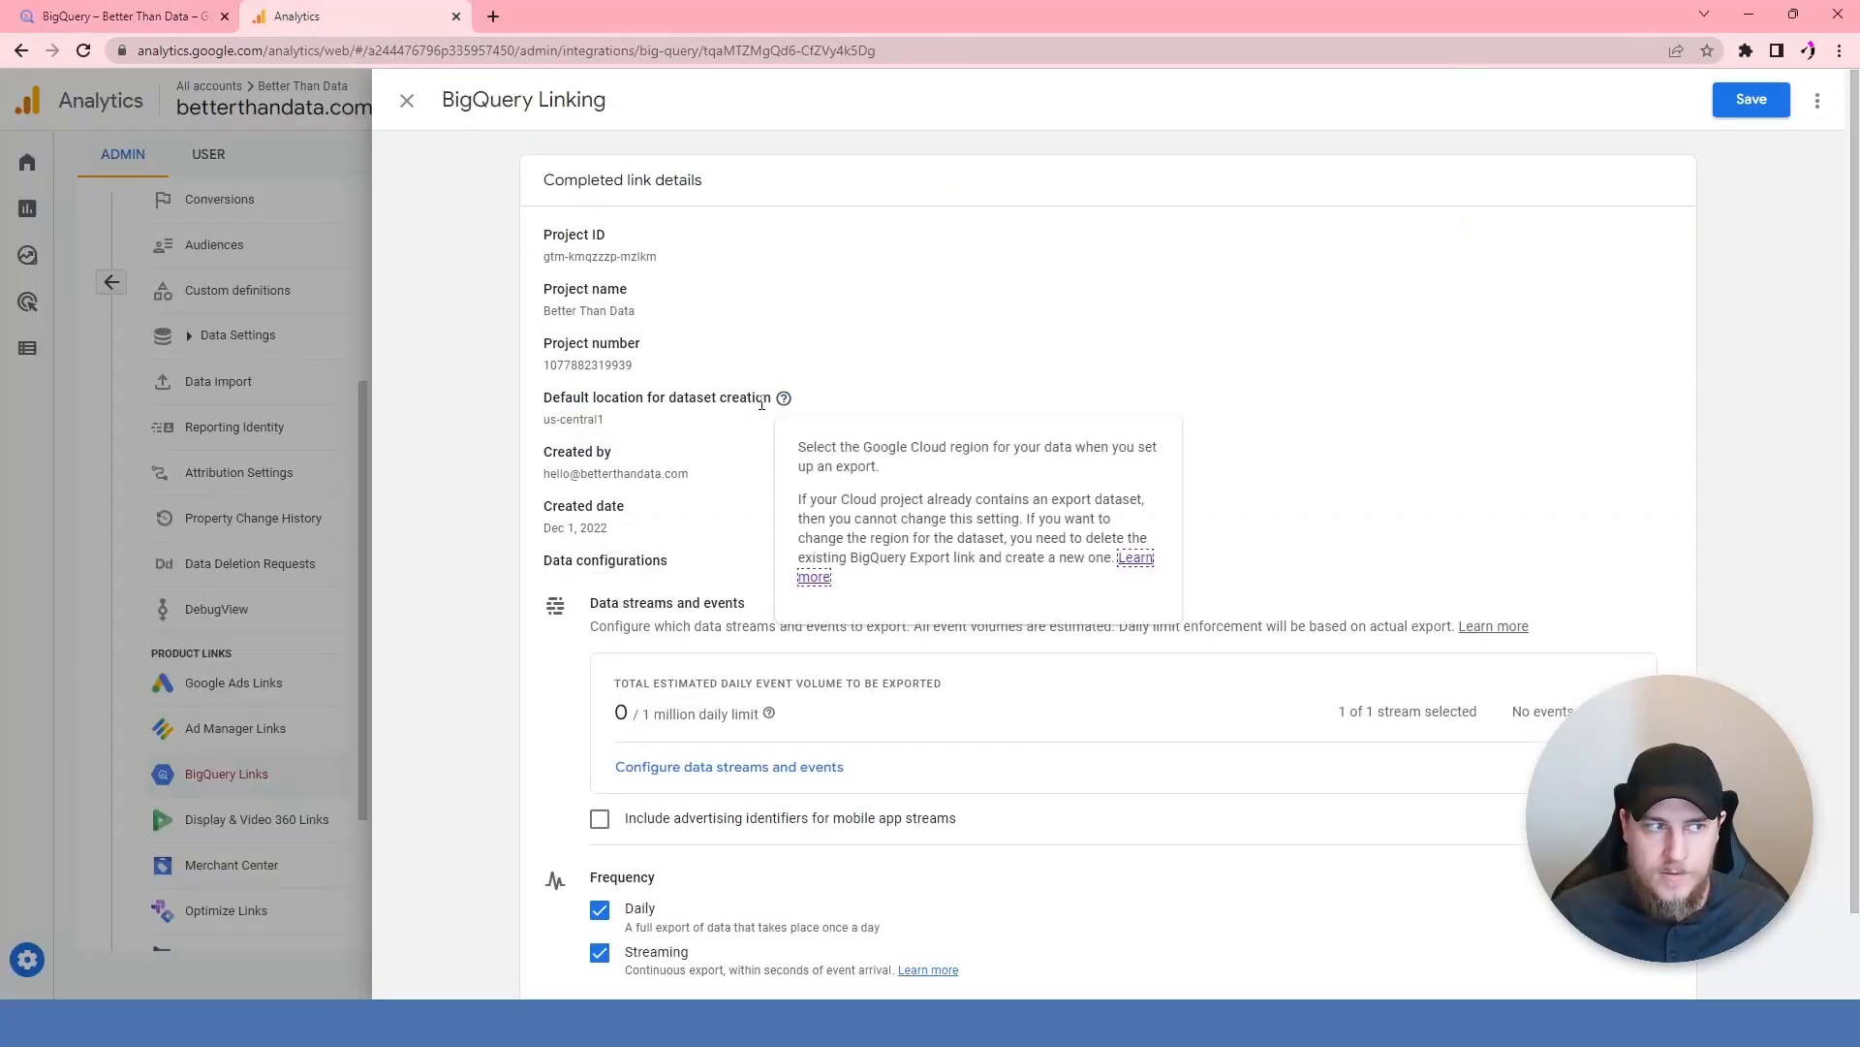
drag(802, 499, 1124, 520)
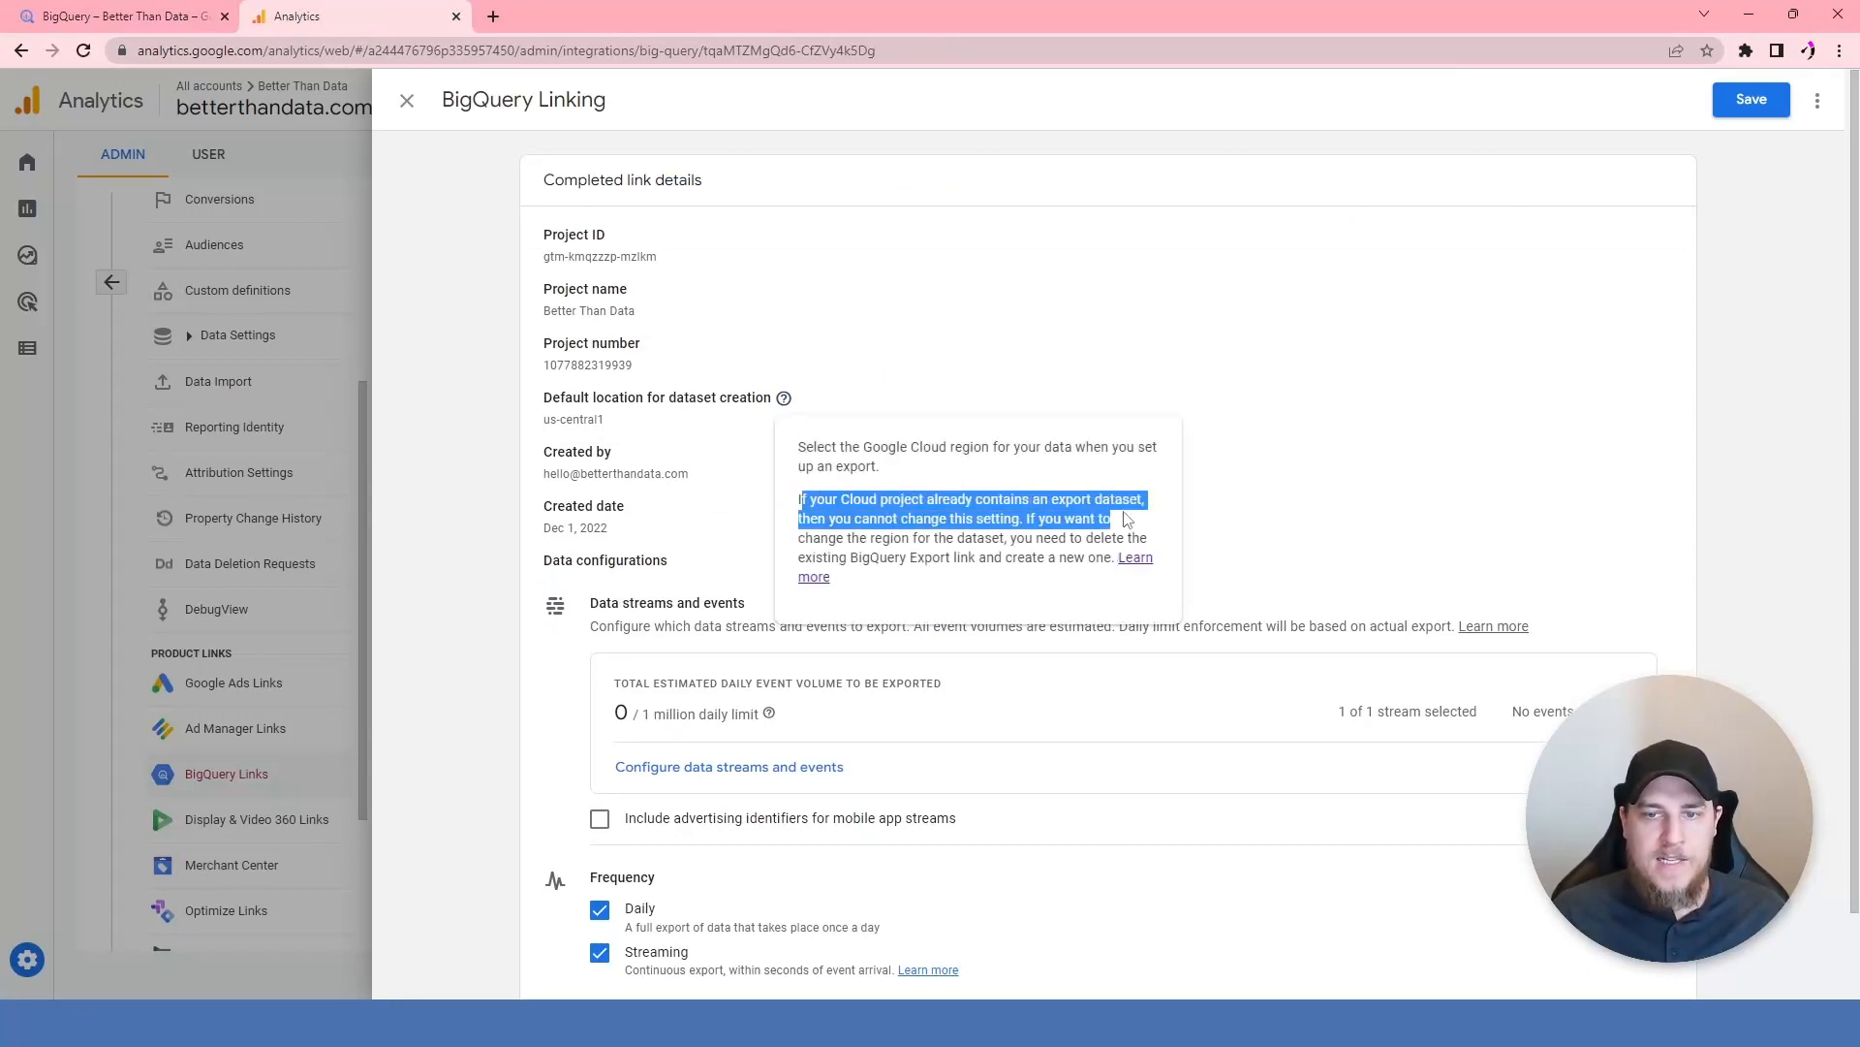
click(1127, 520)
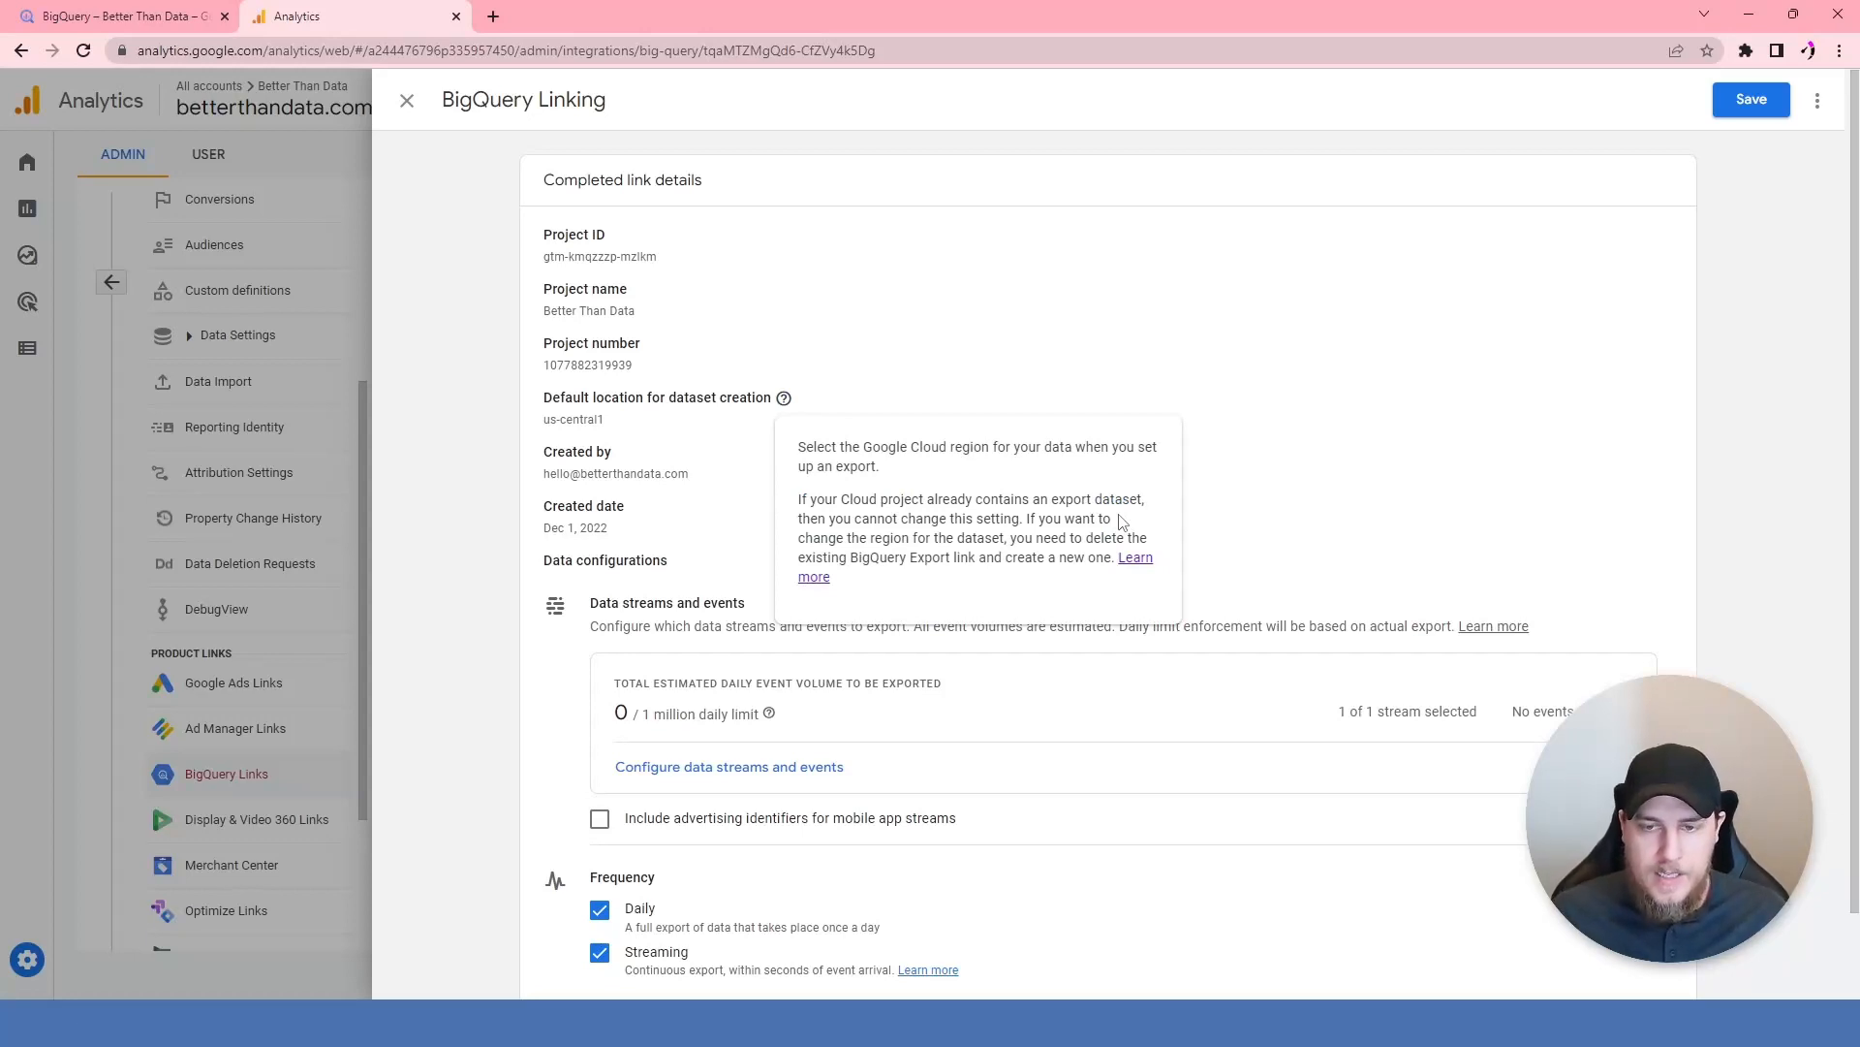
drag(882, 540, 1025, 559)
click(986, 560)
click(1175, 545)
click(1474, 432)
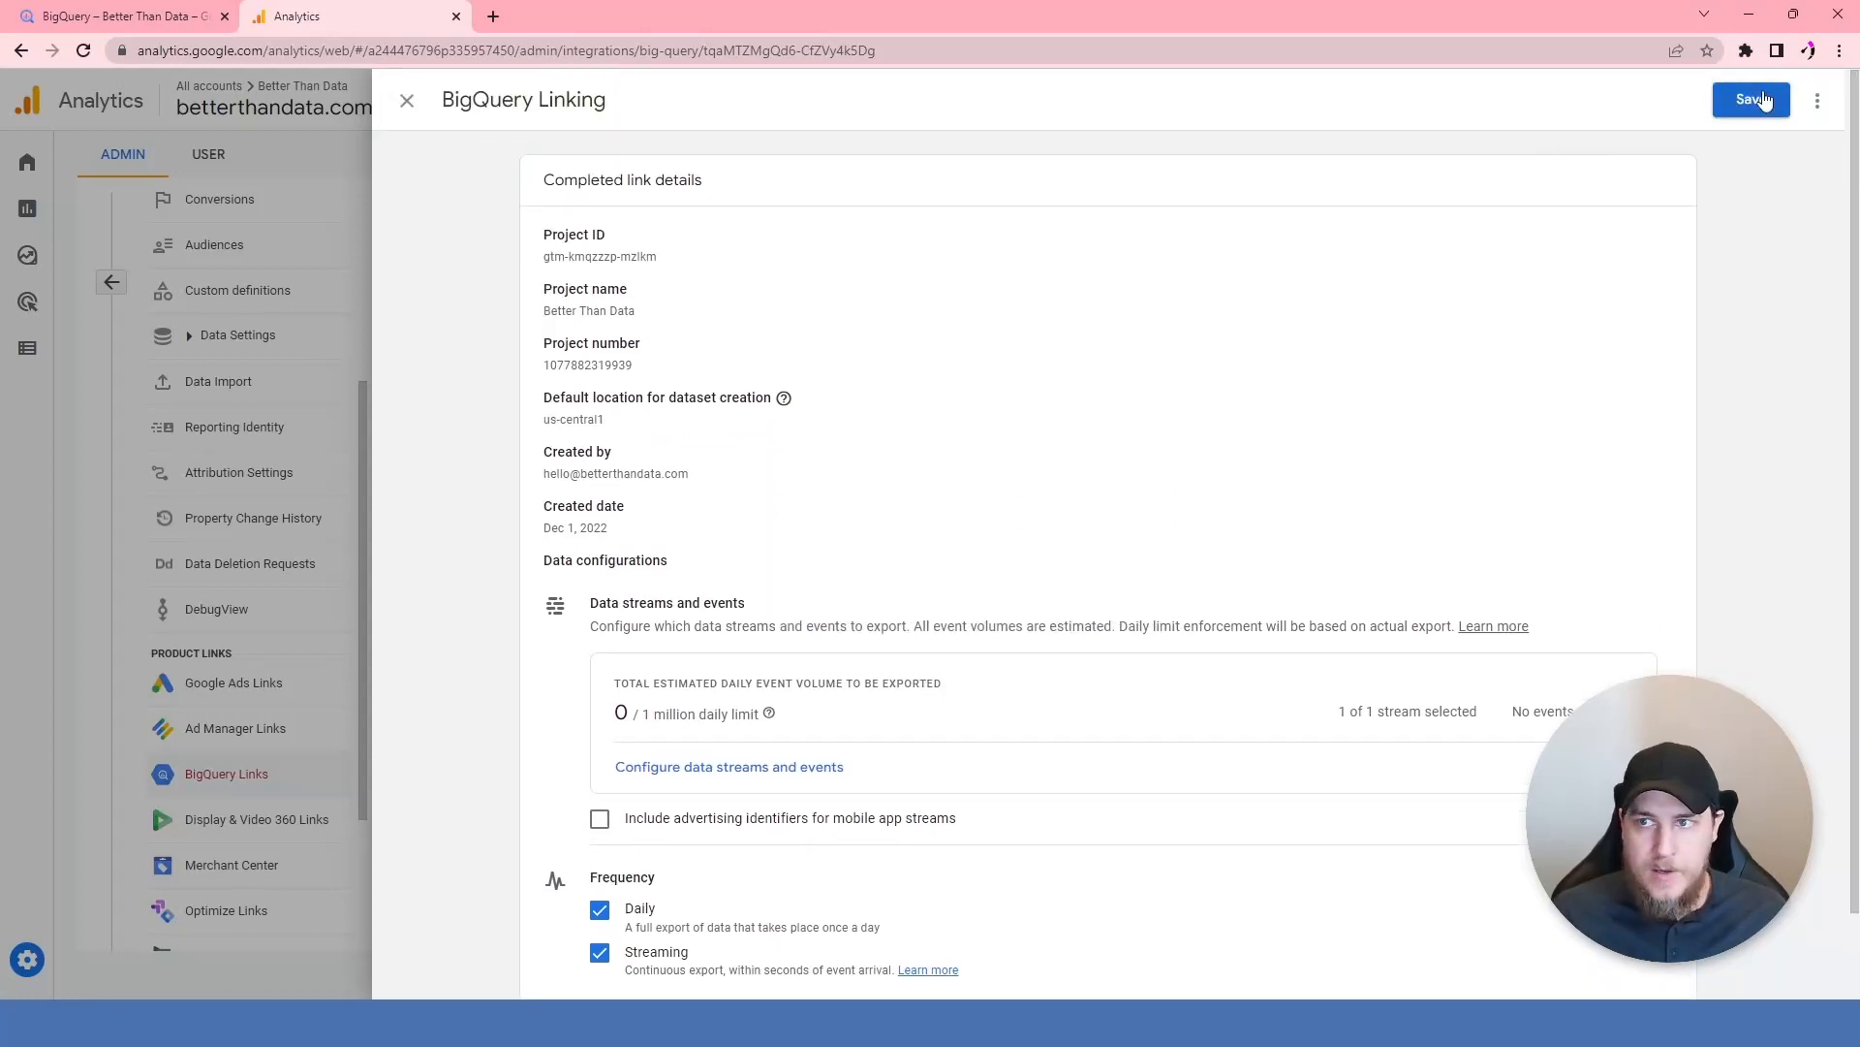
- Delete the existing BigQuery link to the Better Than Data project
click(1815, 103)
click(1769, 138)
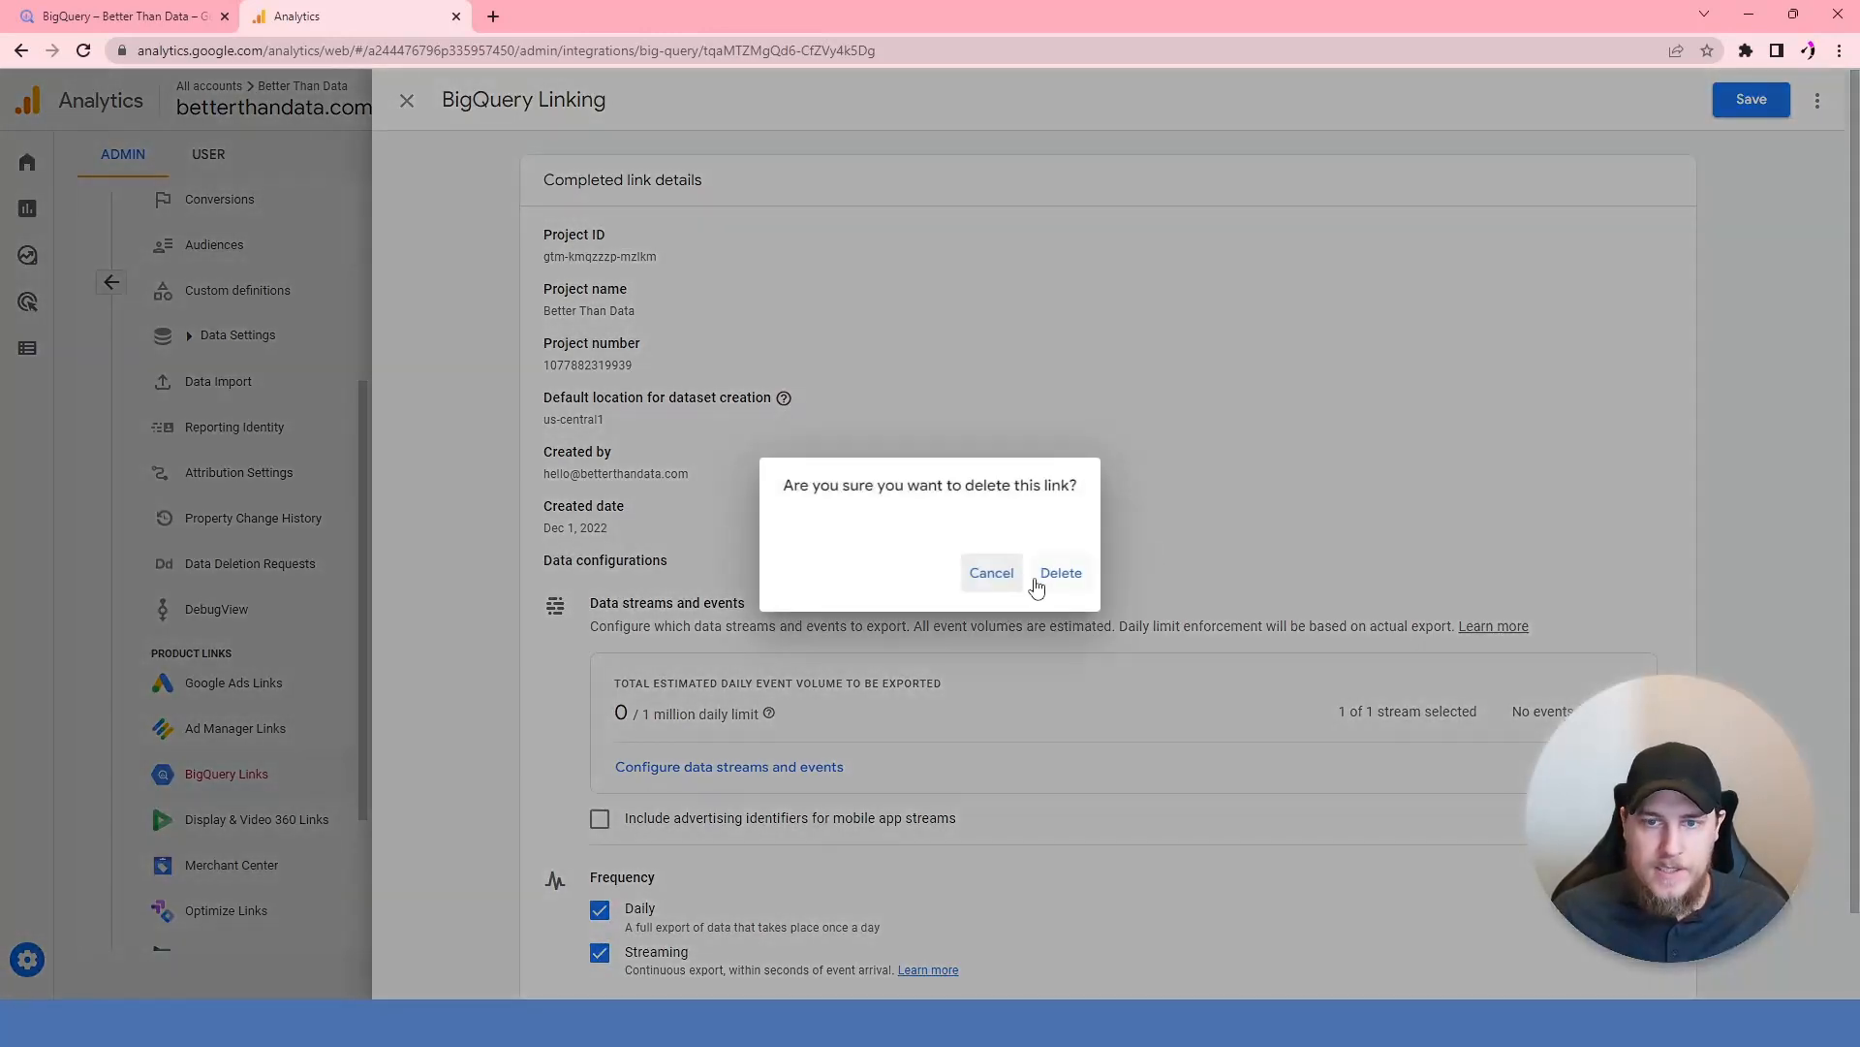
click(1060, 574)
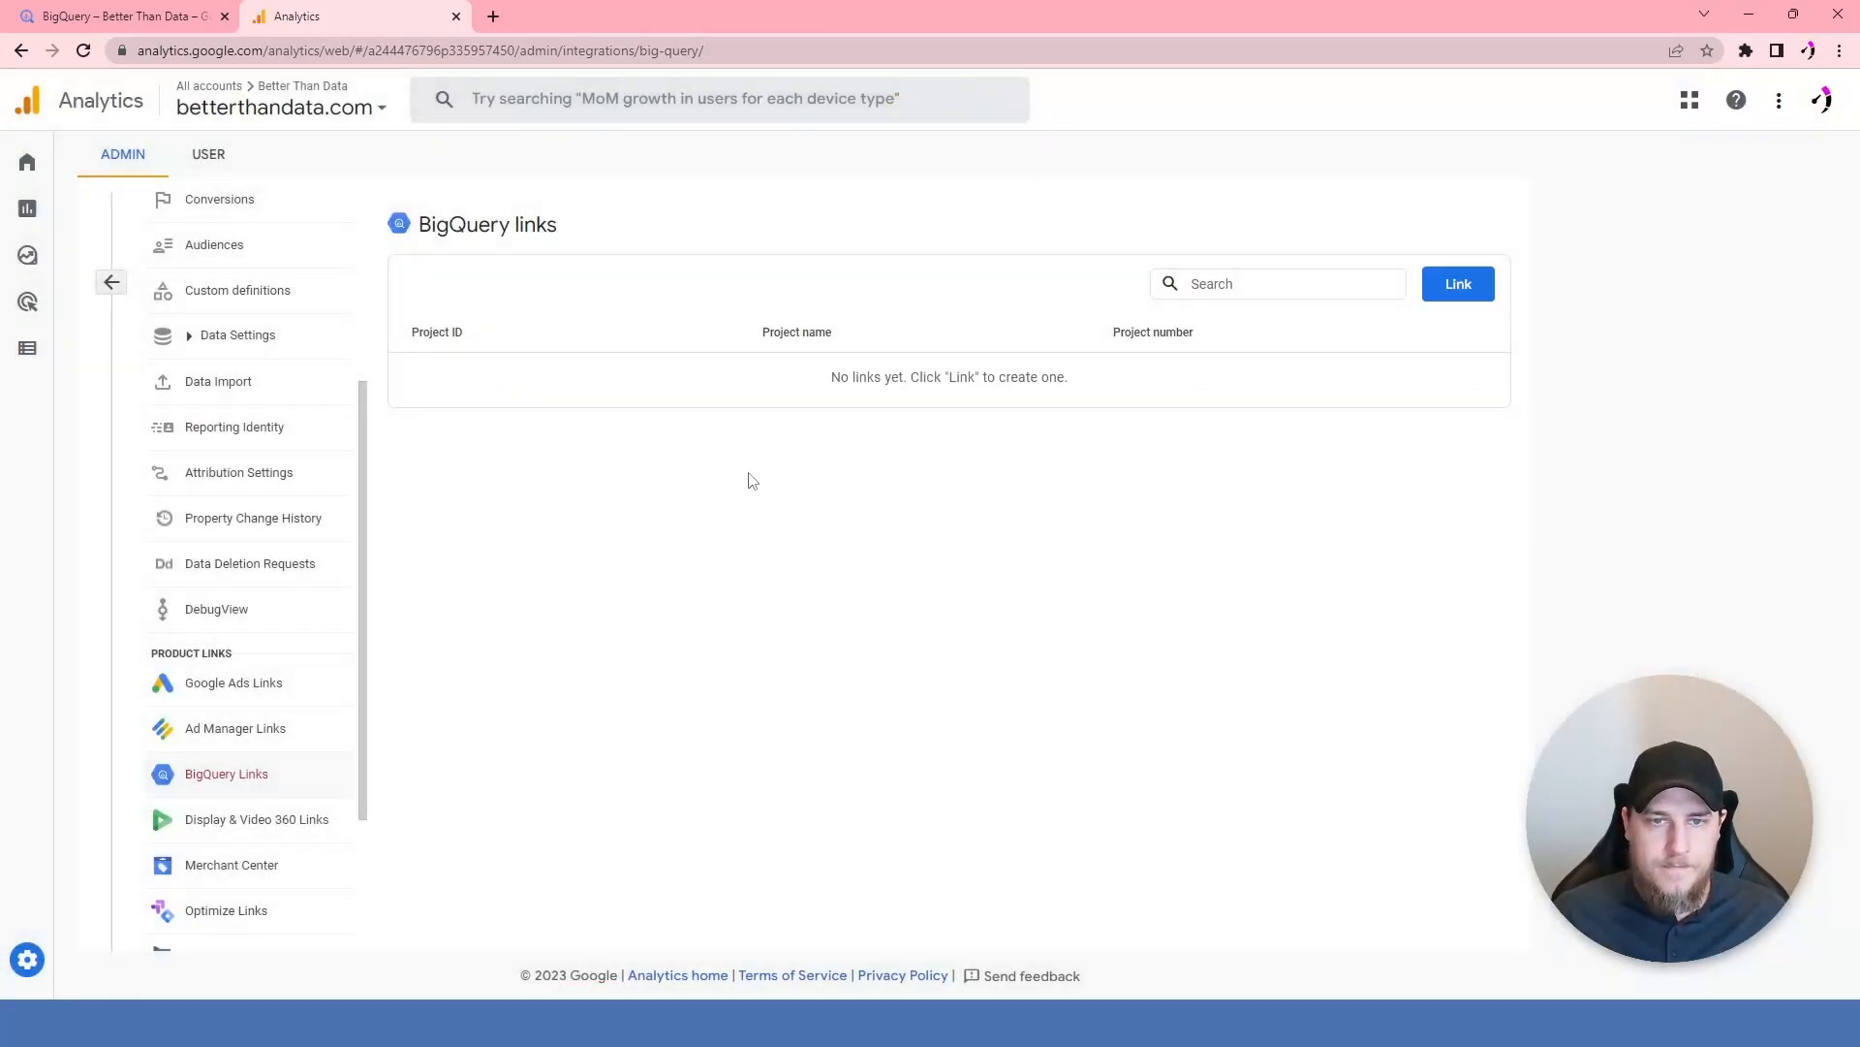
- Start a new BigQuery link and choose the Better Than Data project for it, checking its ID against Google Cloud
click(1463, 291)
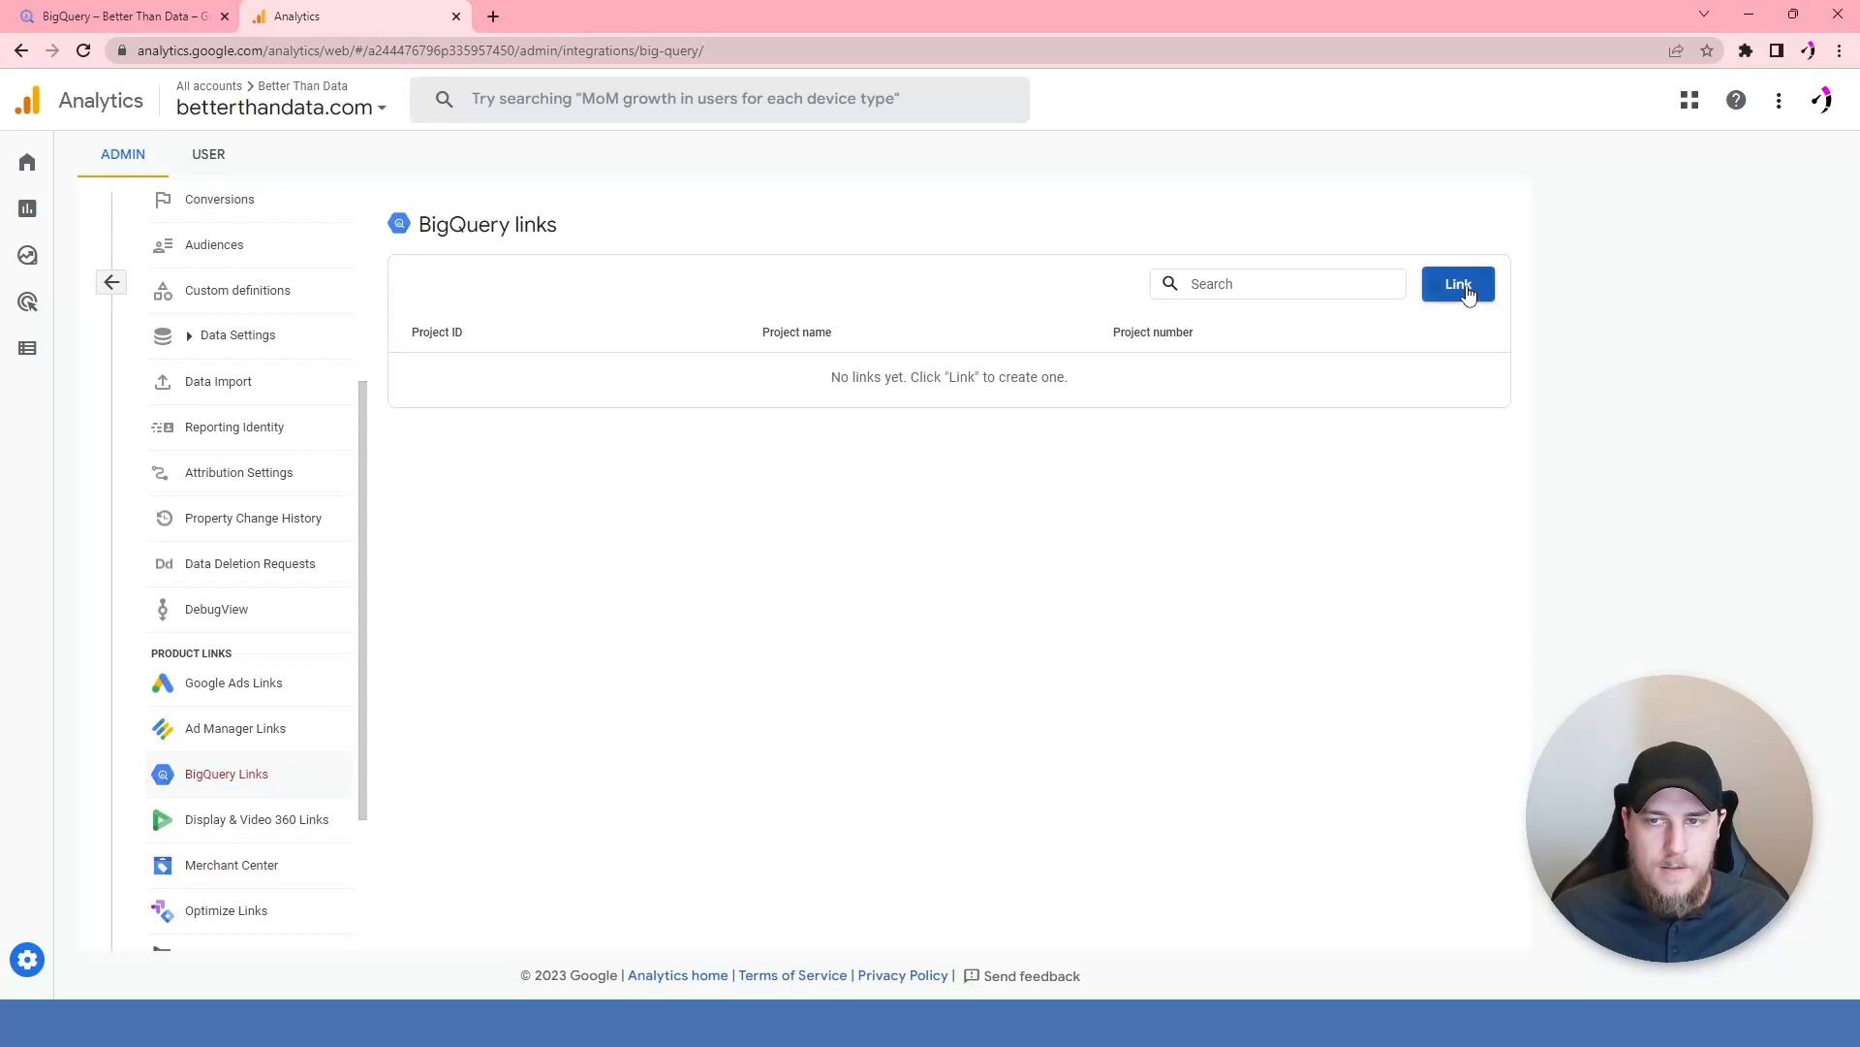
click(1543, 345)
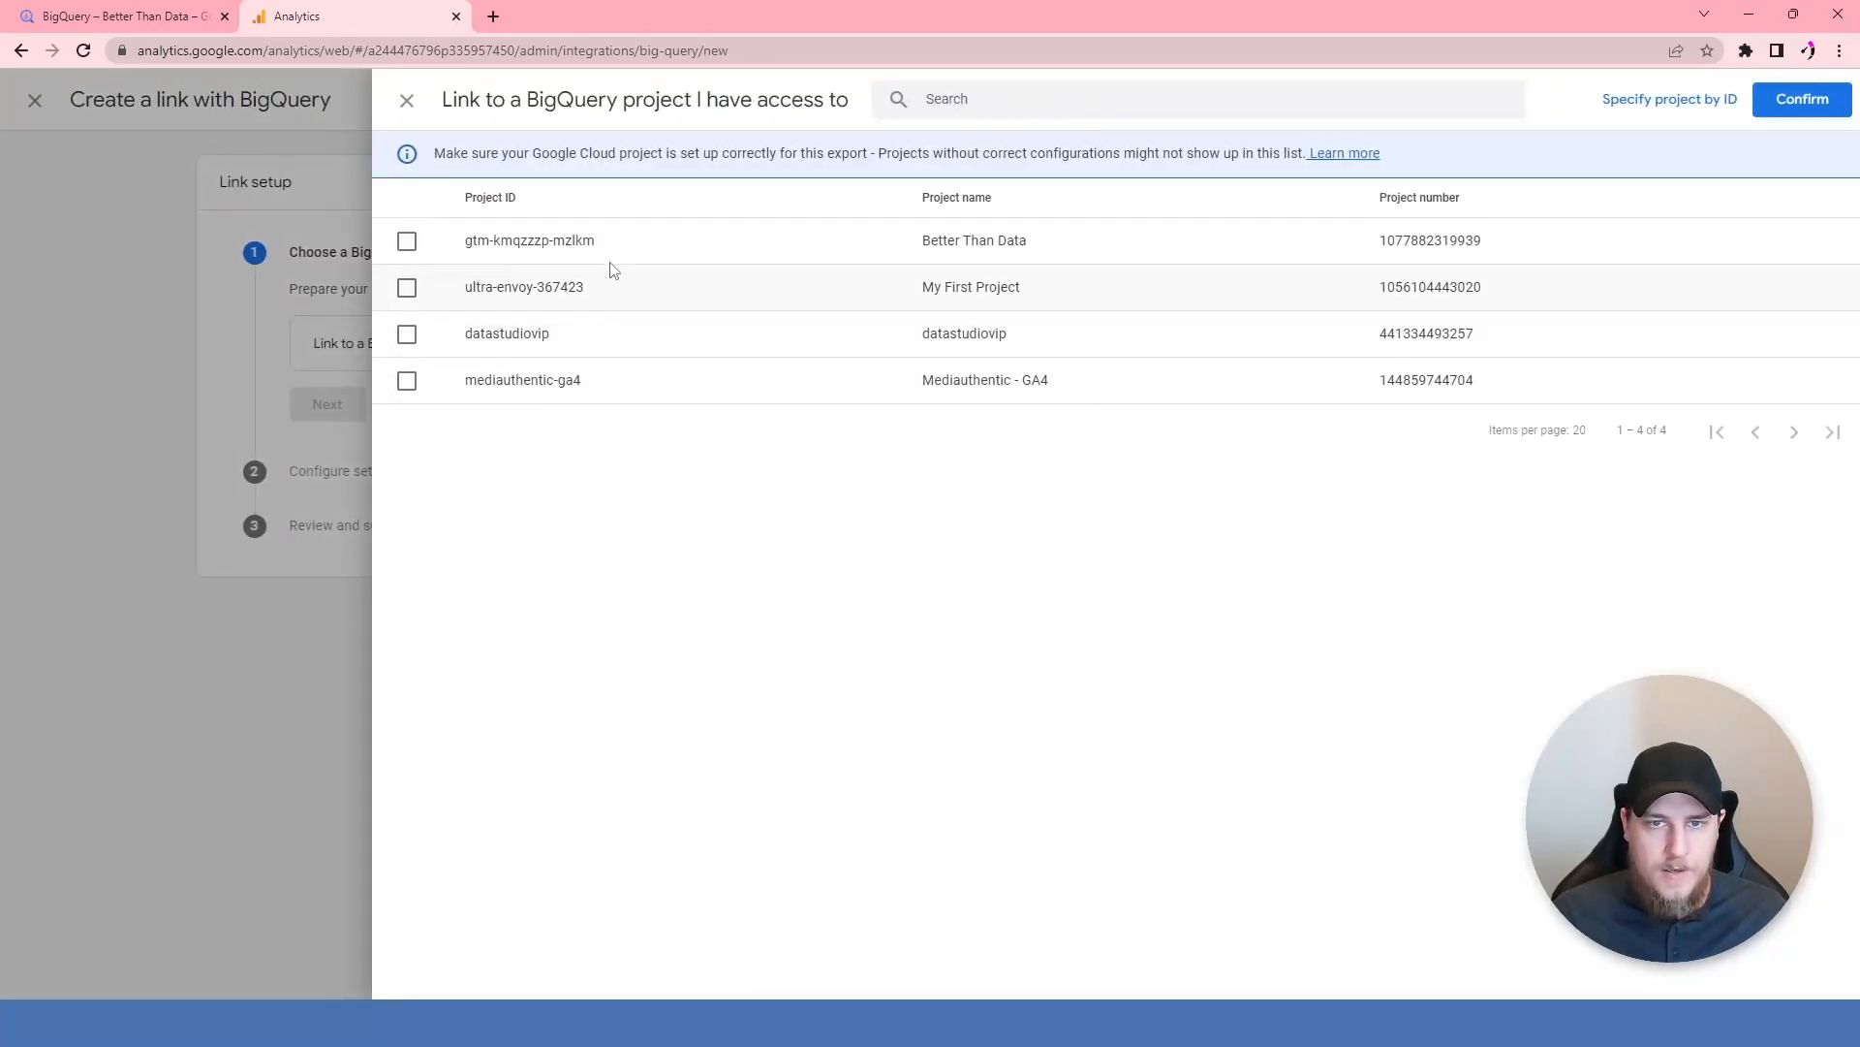
click(415, 243)
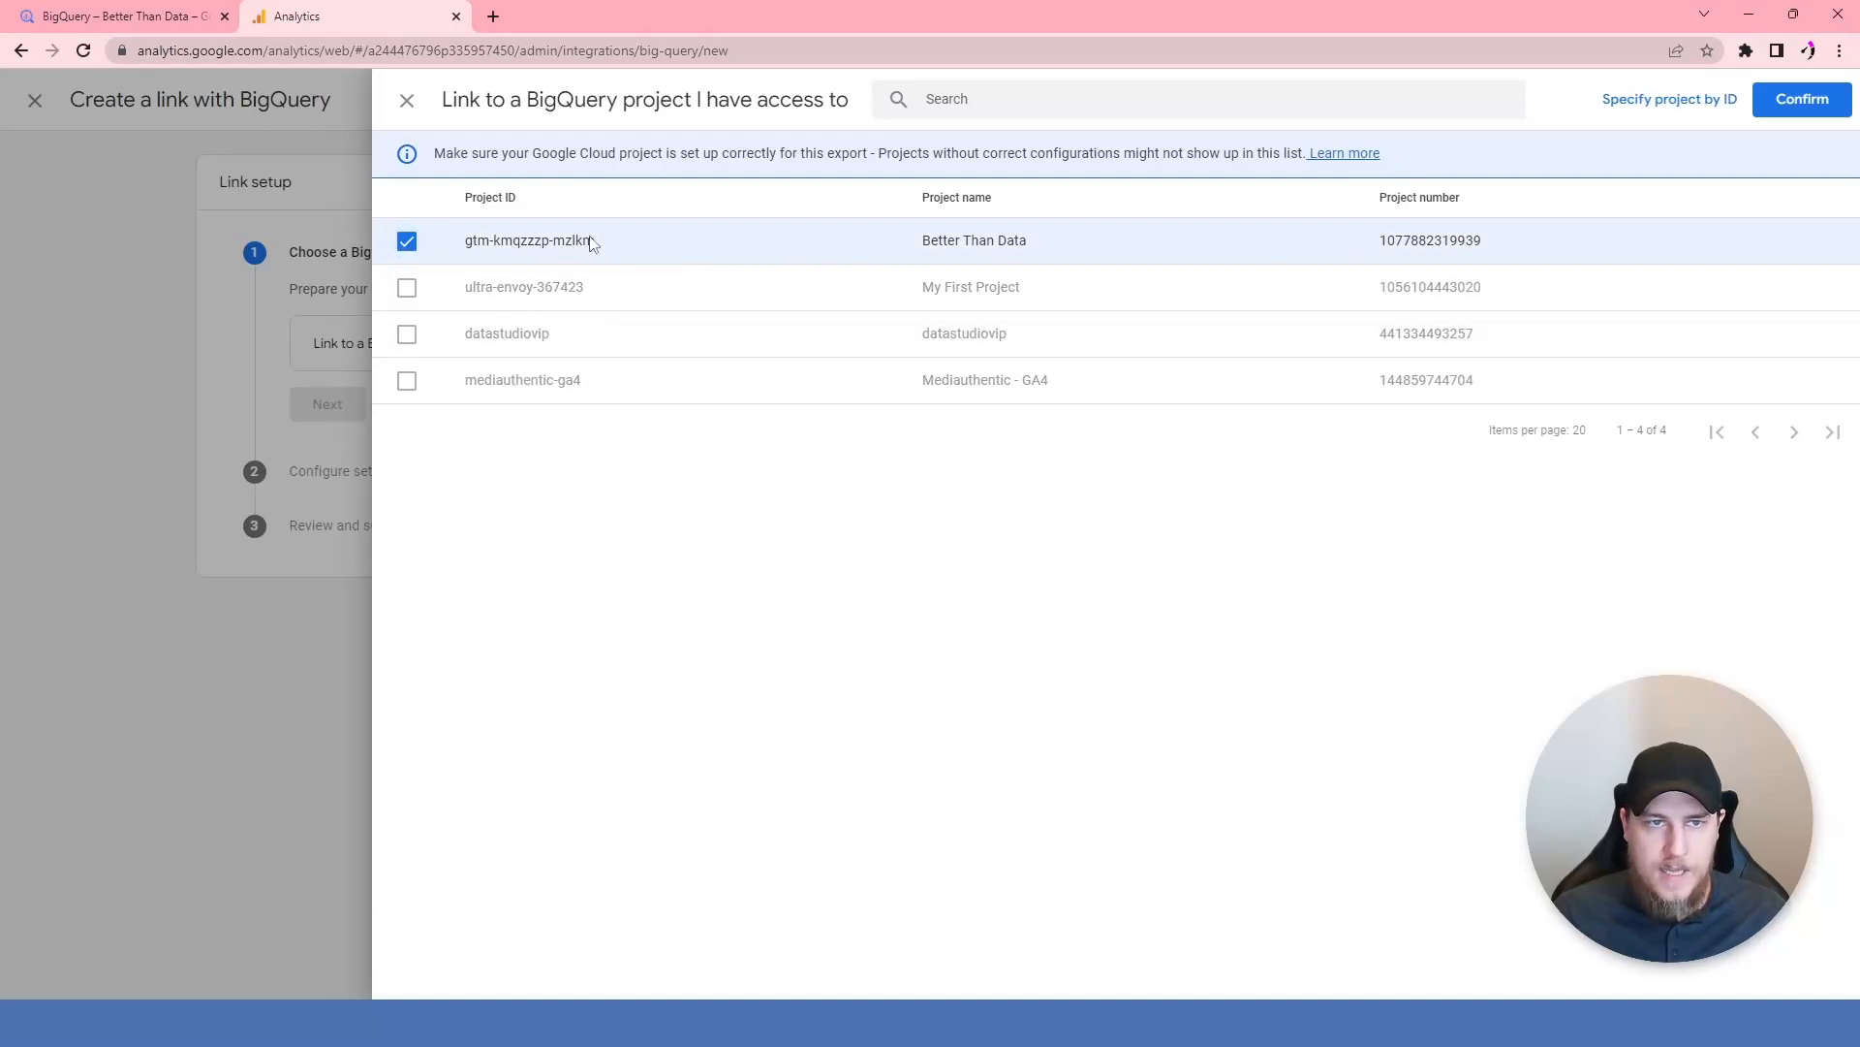
click(175, 13)
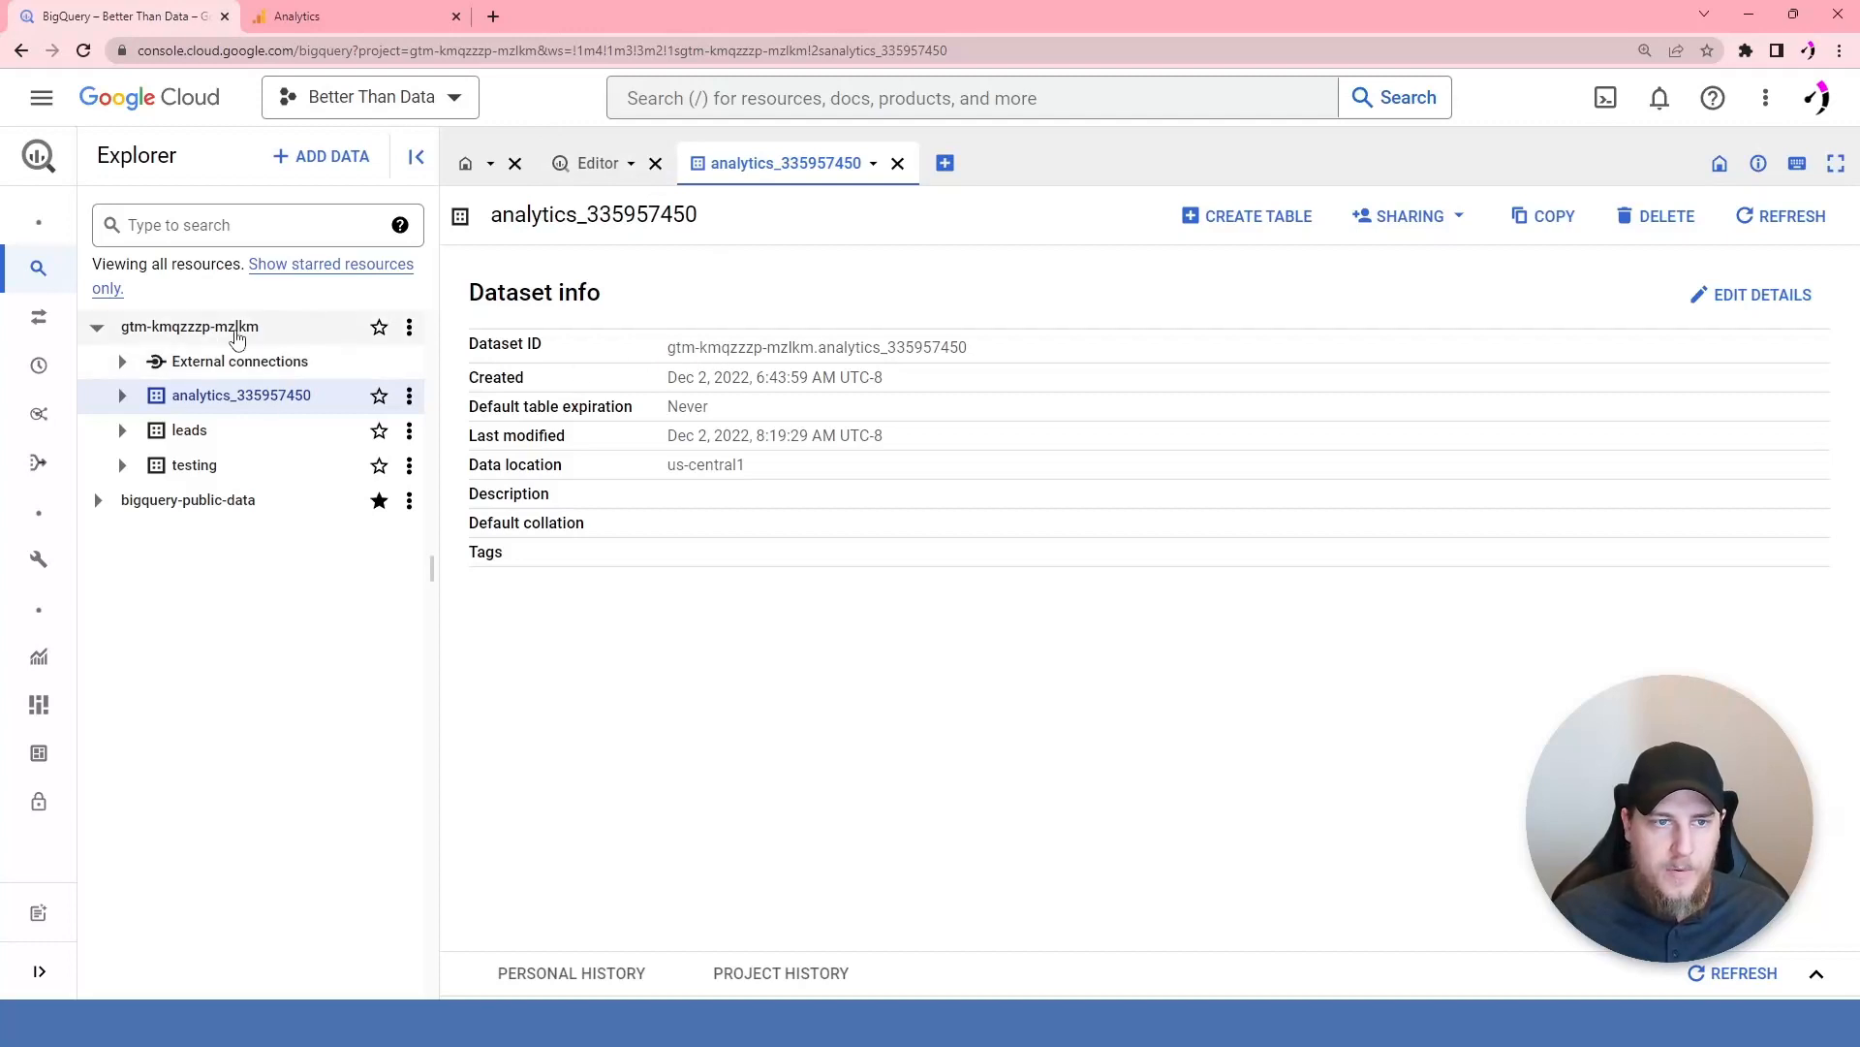
click(341, 21)
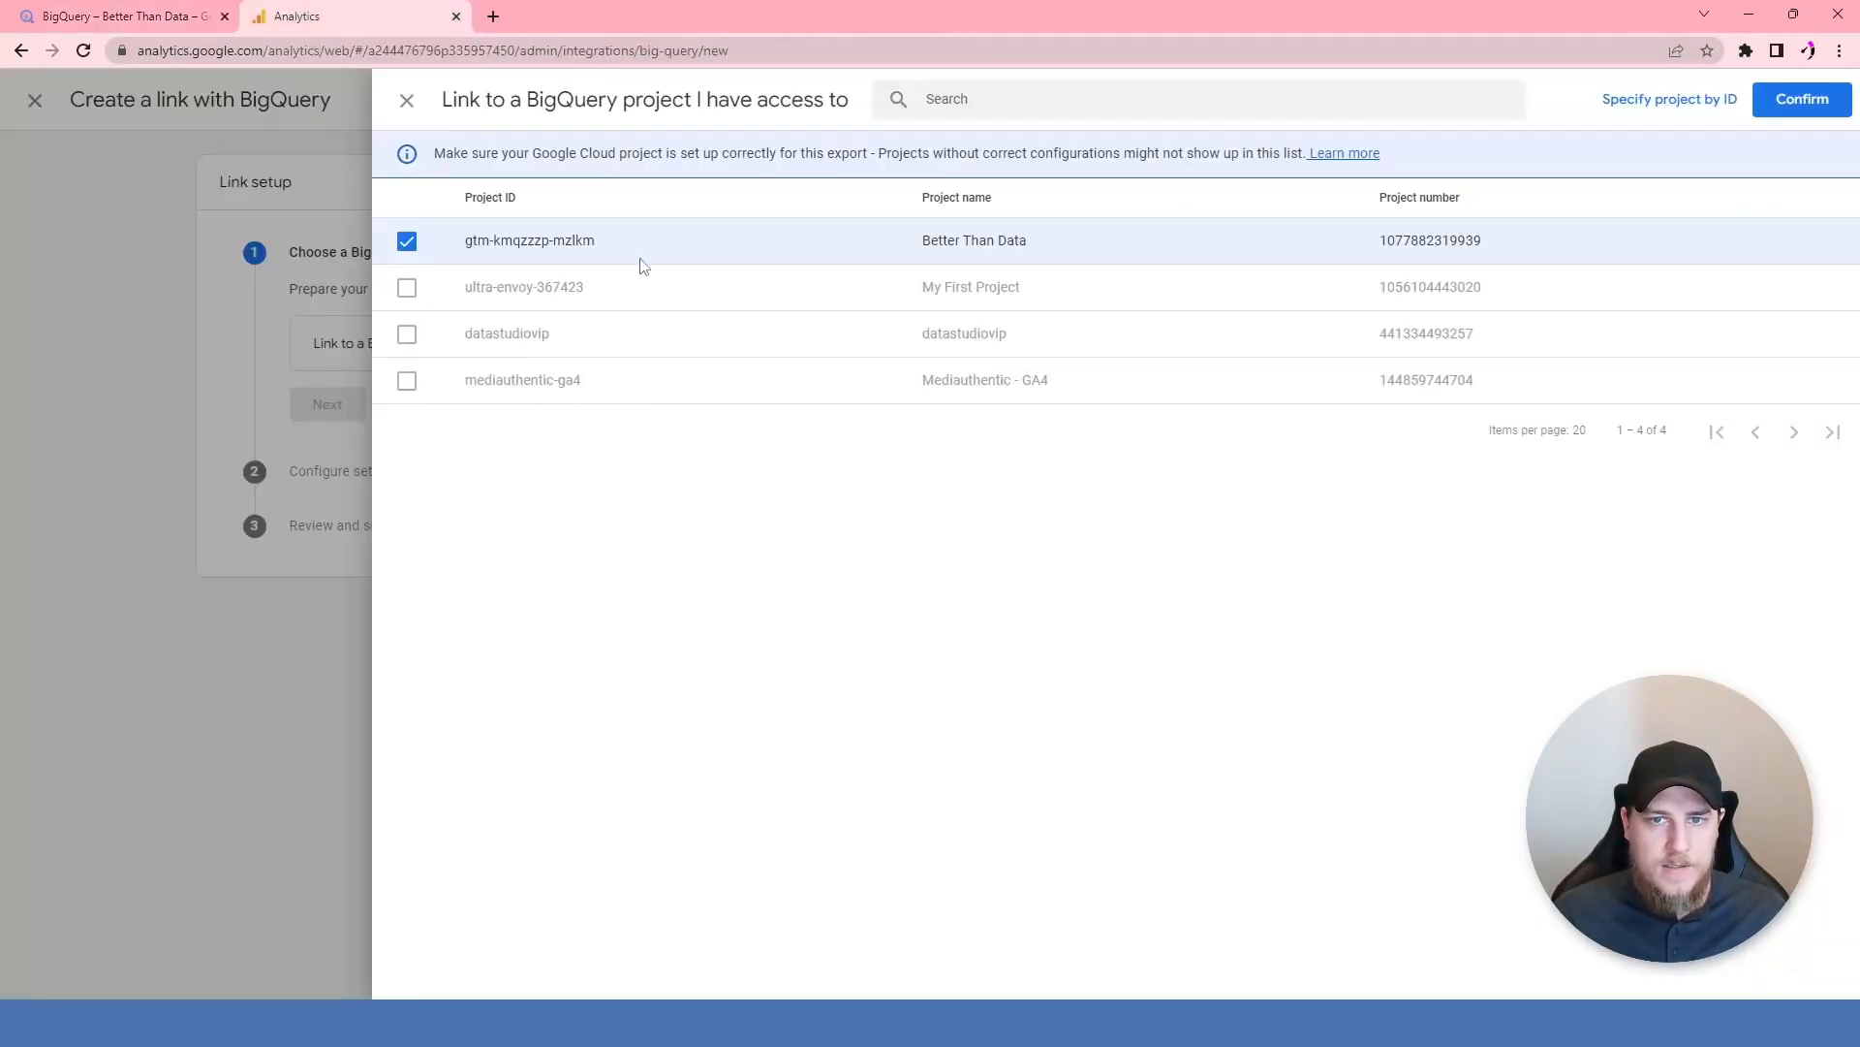
click(1808, 101)
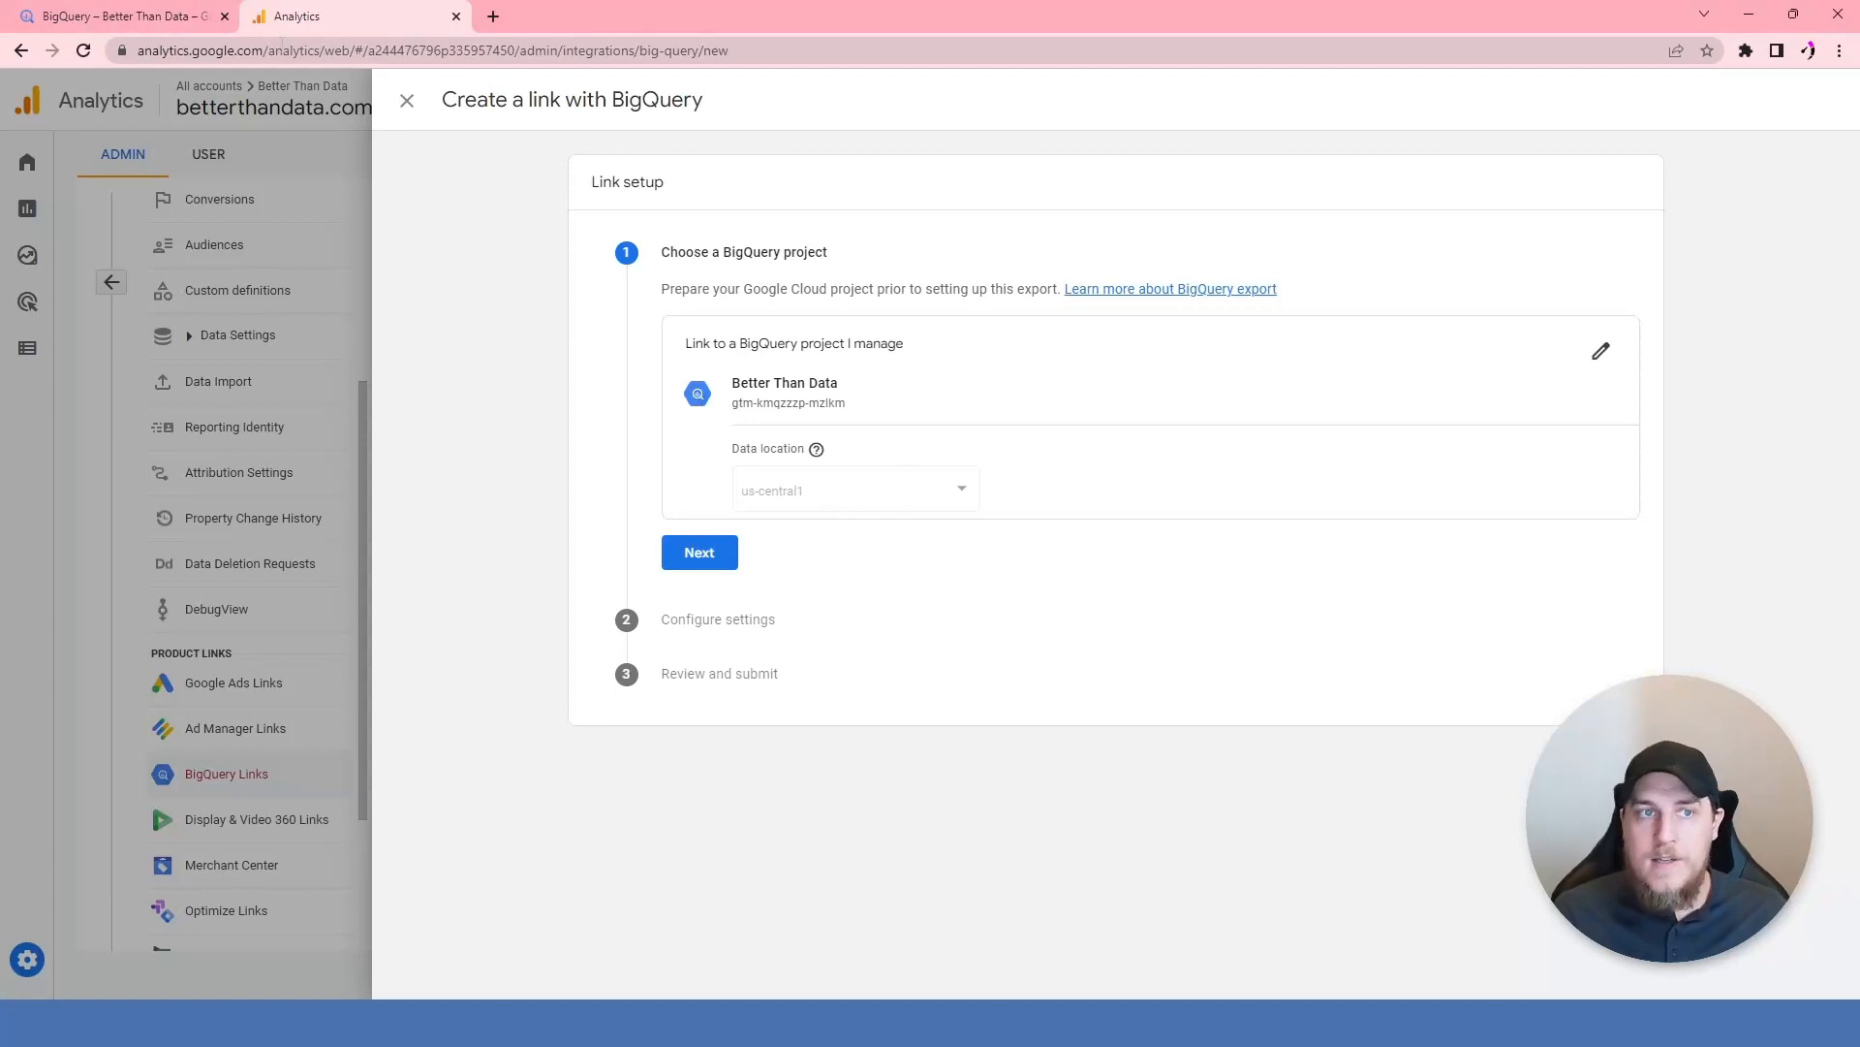
- Switch to Google Cloud and try to create a new project named GA4_data in the betterthandata.com organization
click(187, 12)
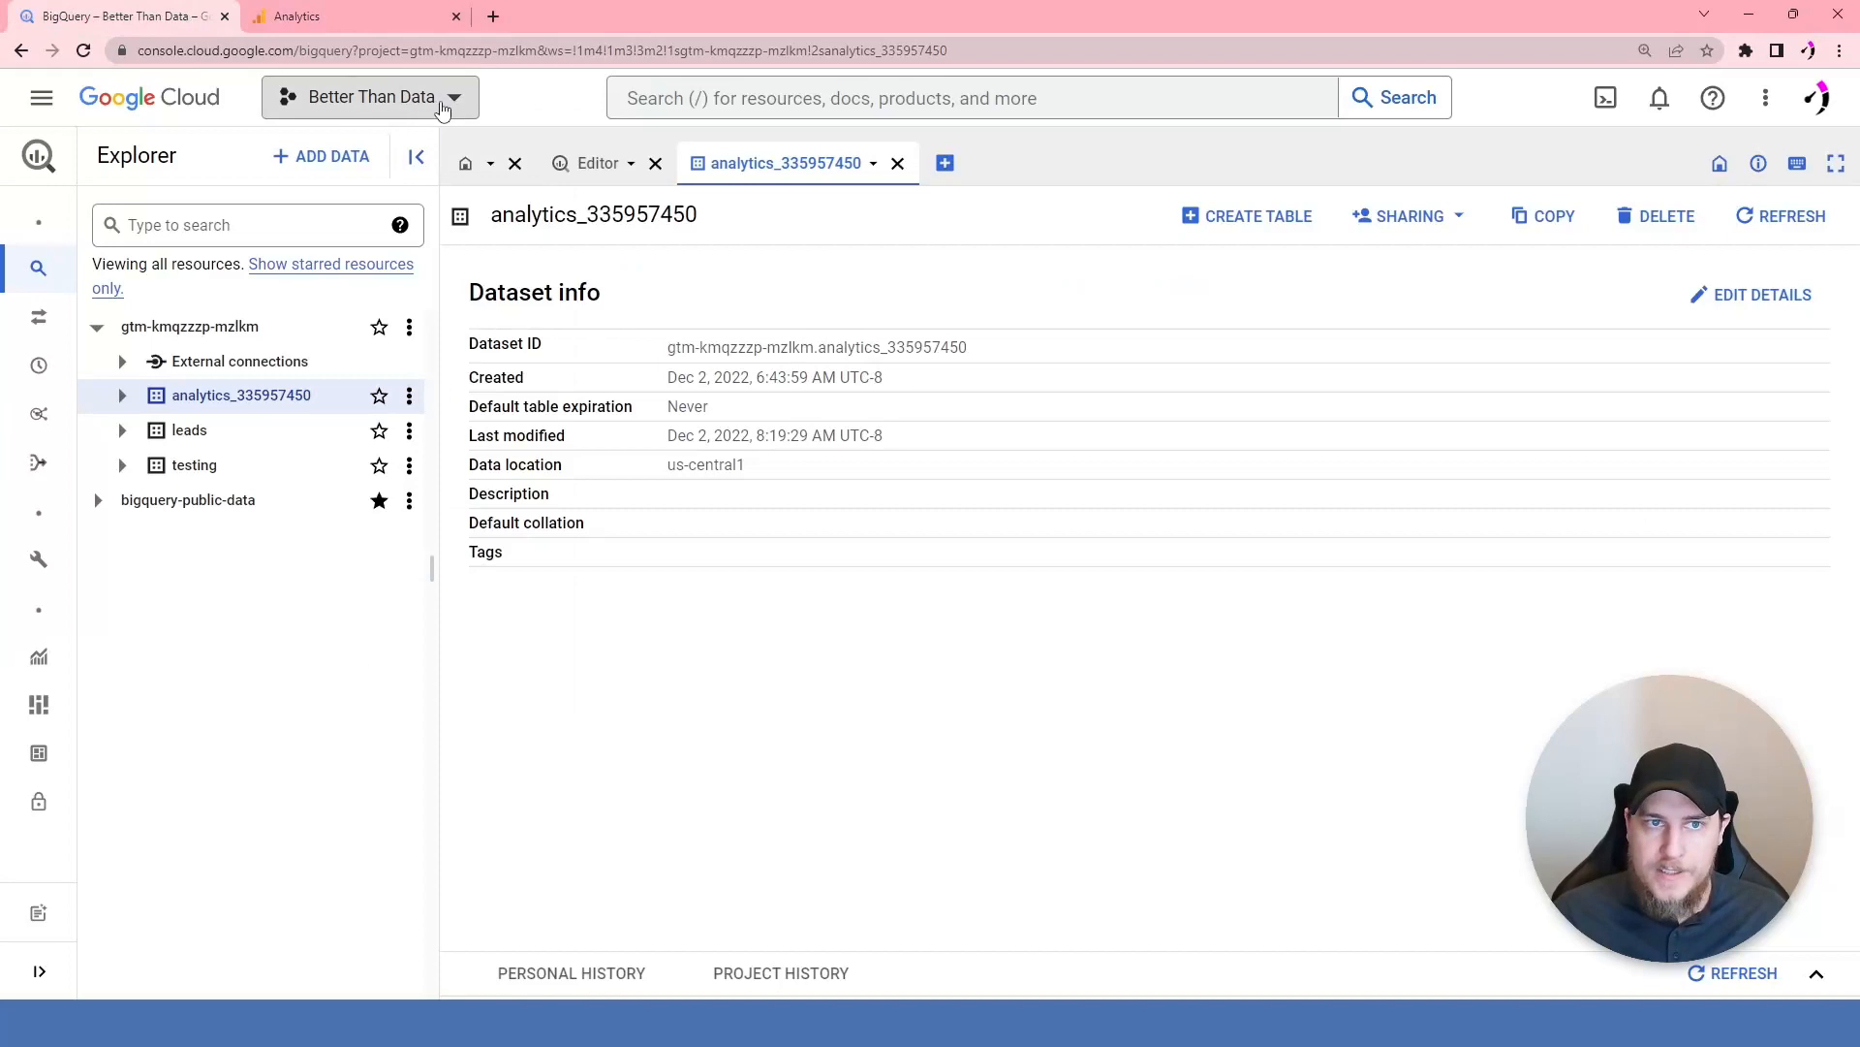
click(441, 107)
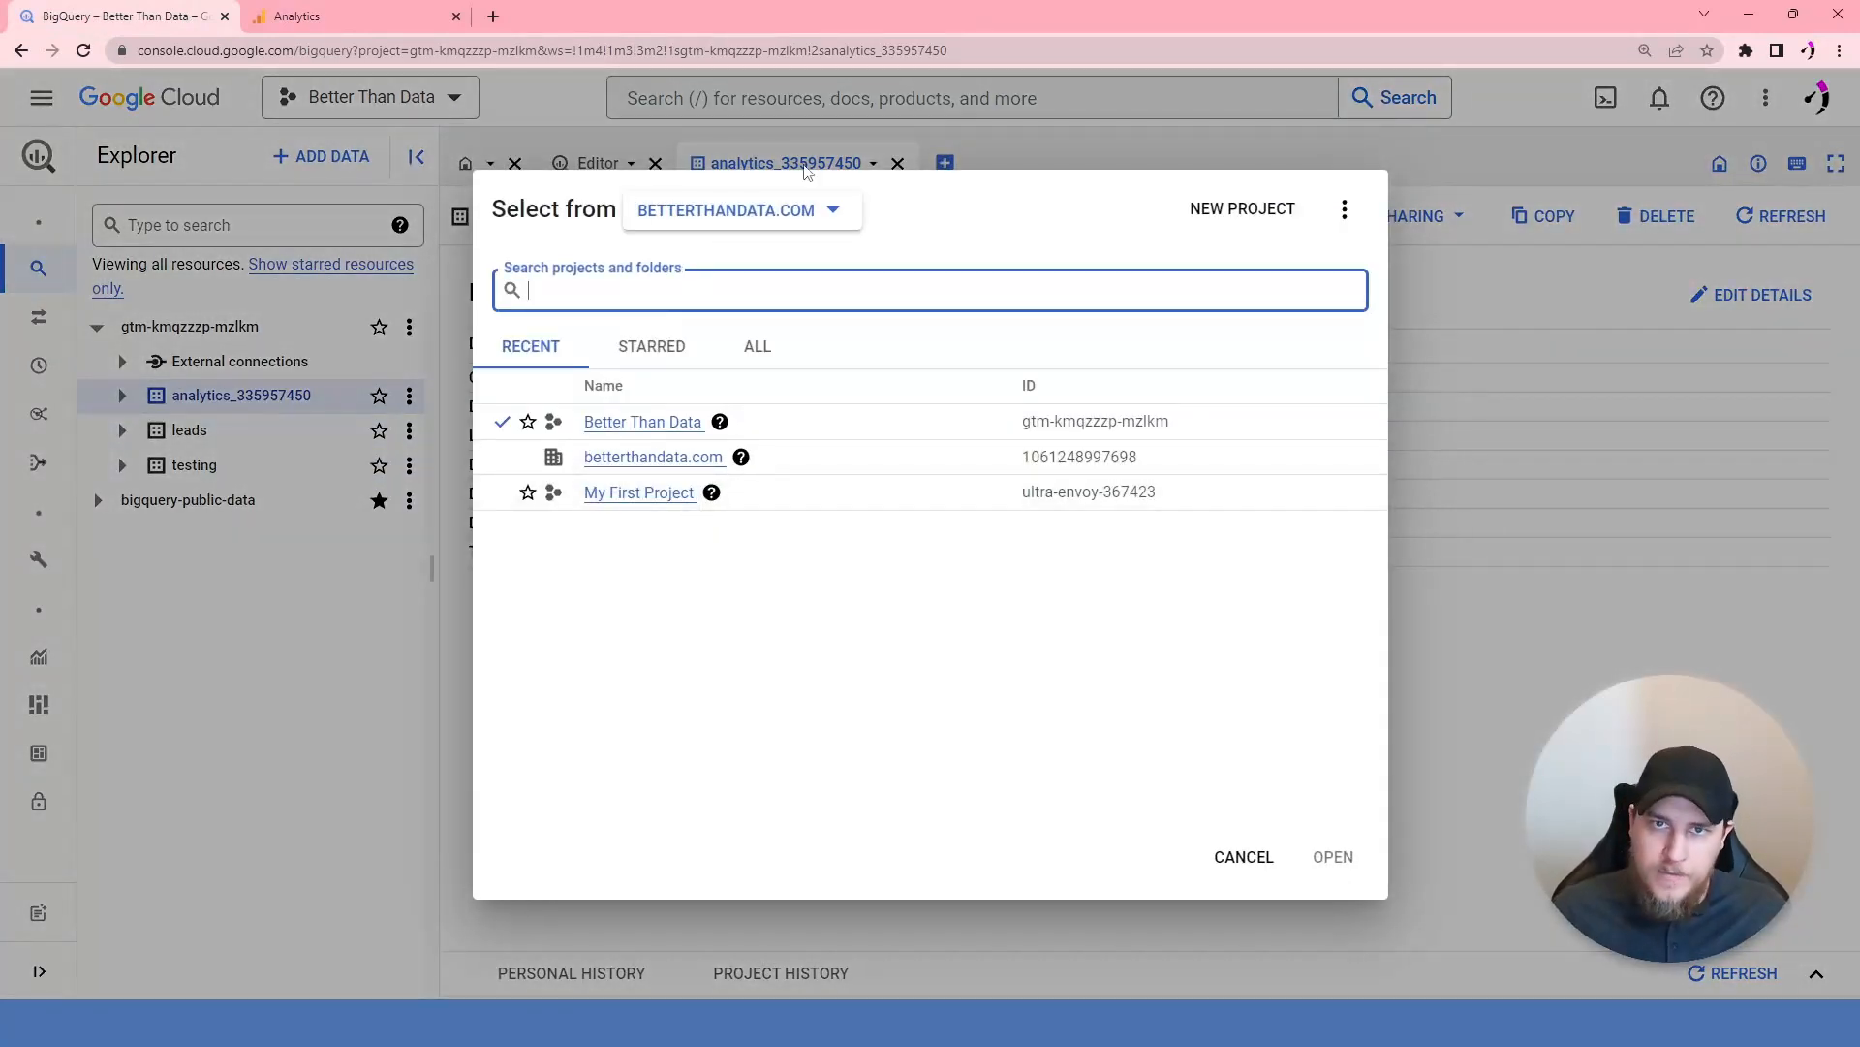
click(1250, 208)
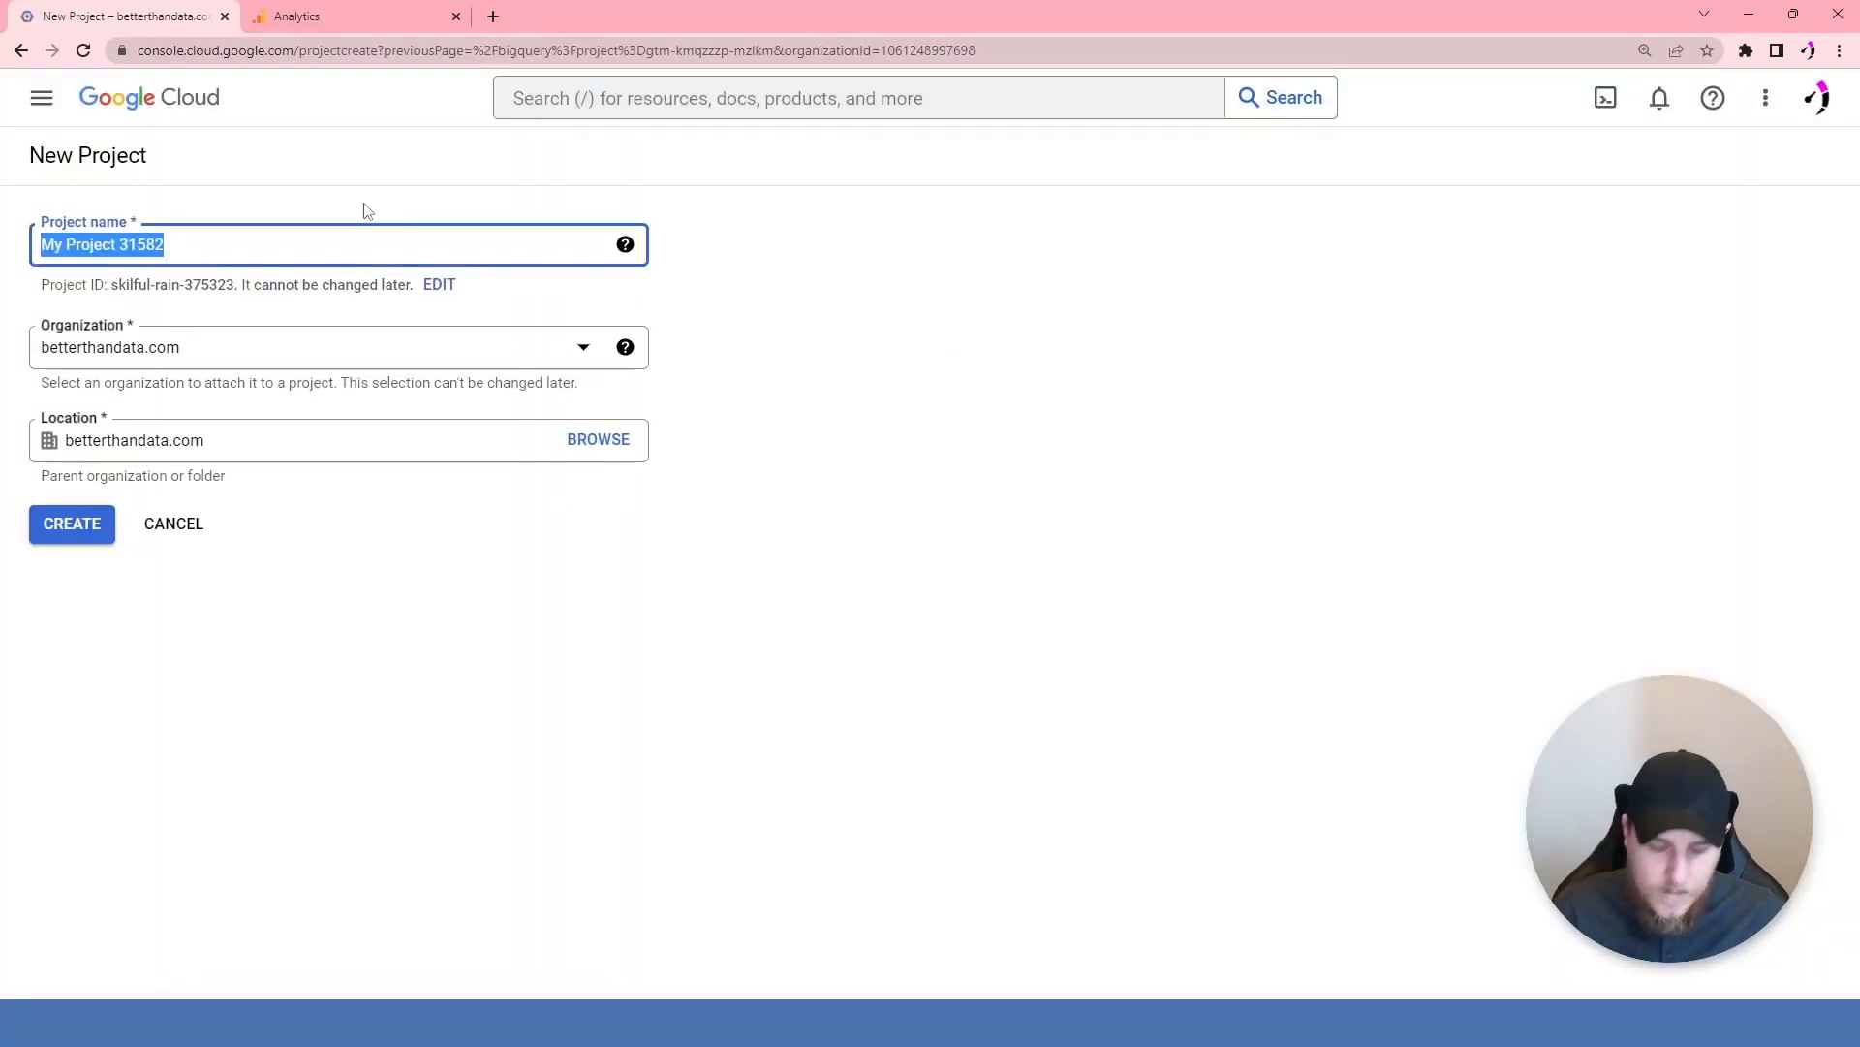
text(GA)
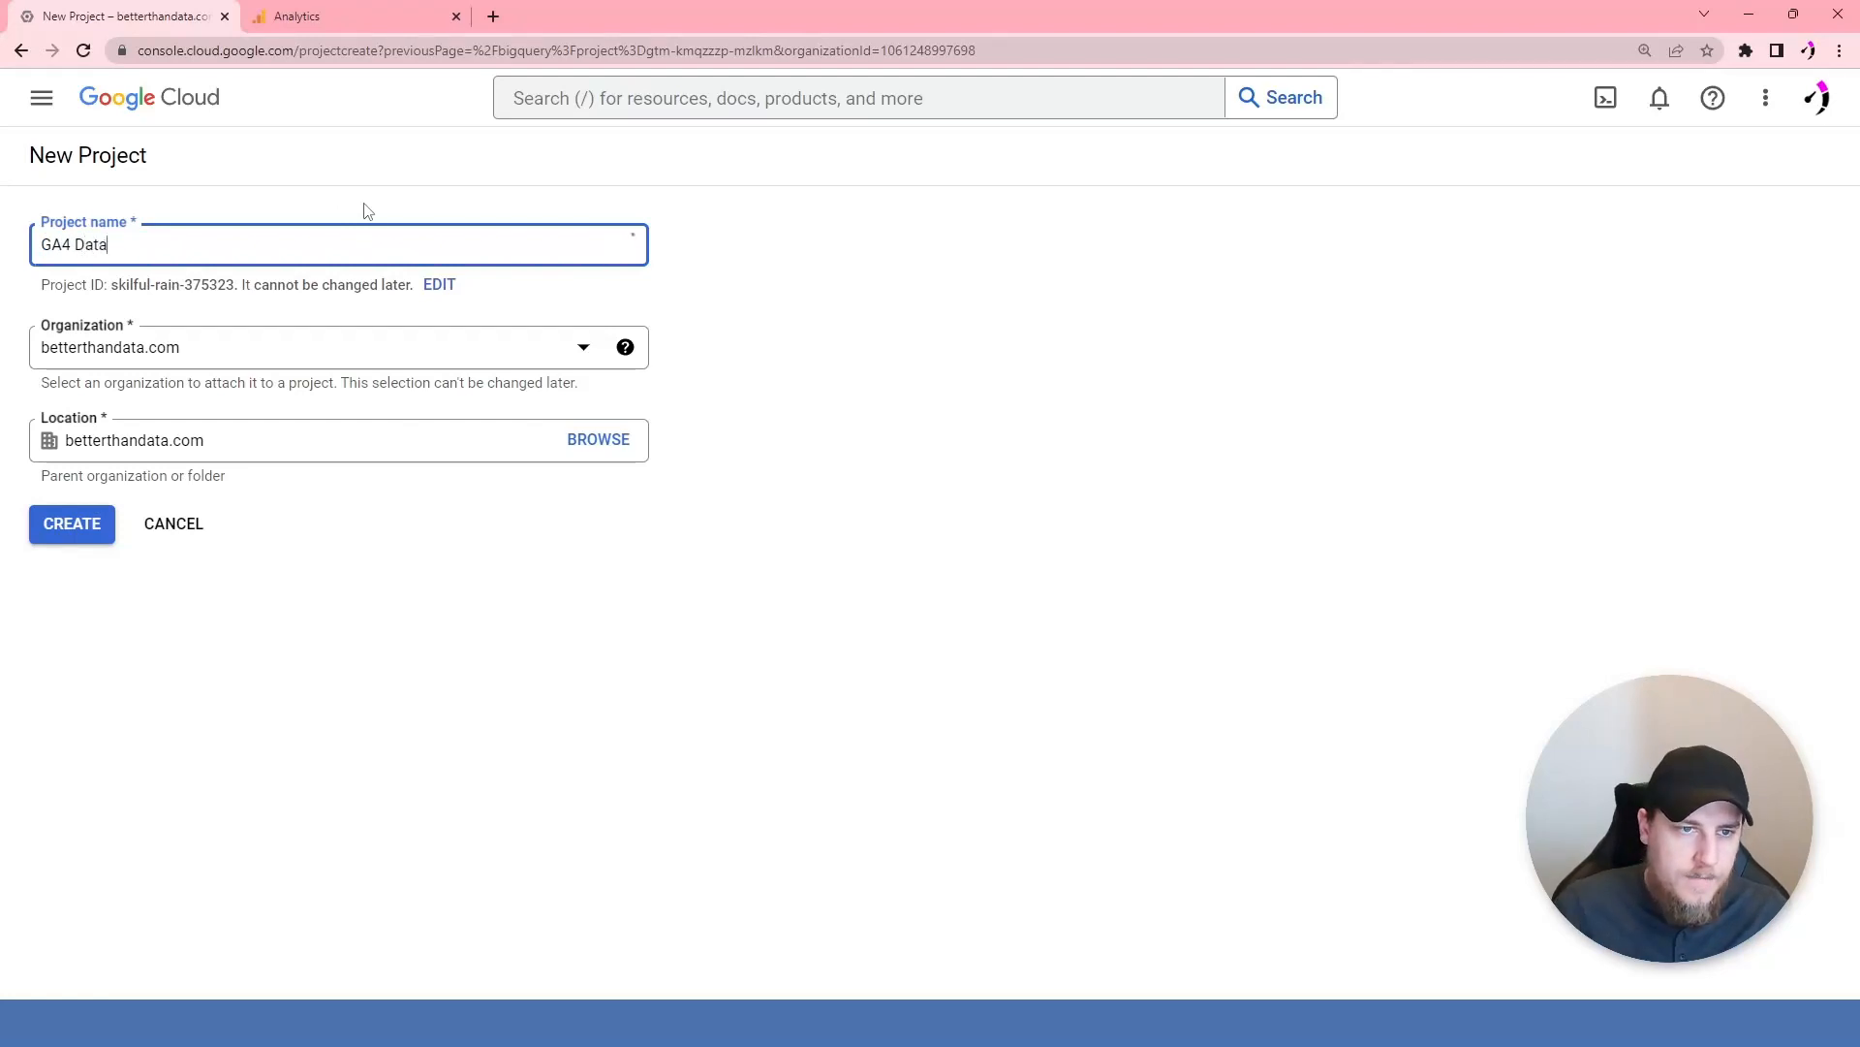
text(4 Data)
key(Left)
key(Left)
key(Left)
key(Left)
key(BackSpace)
text(_)
key(Delete)
text(d)
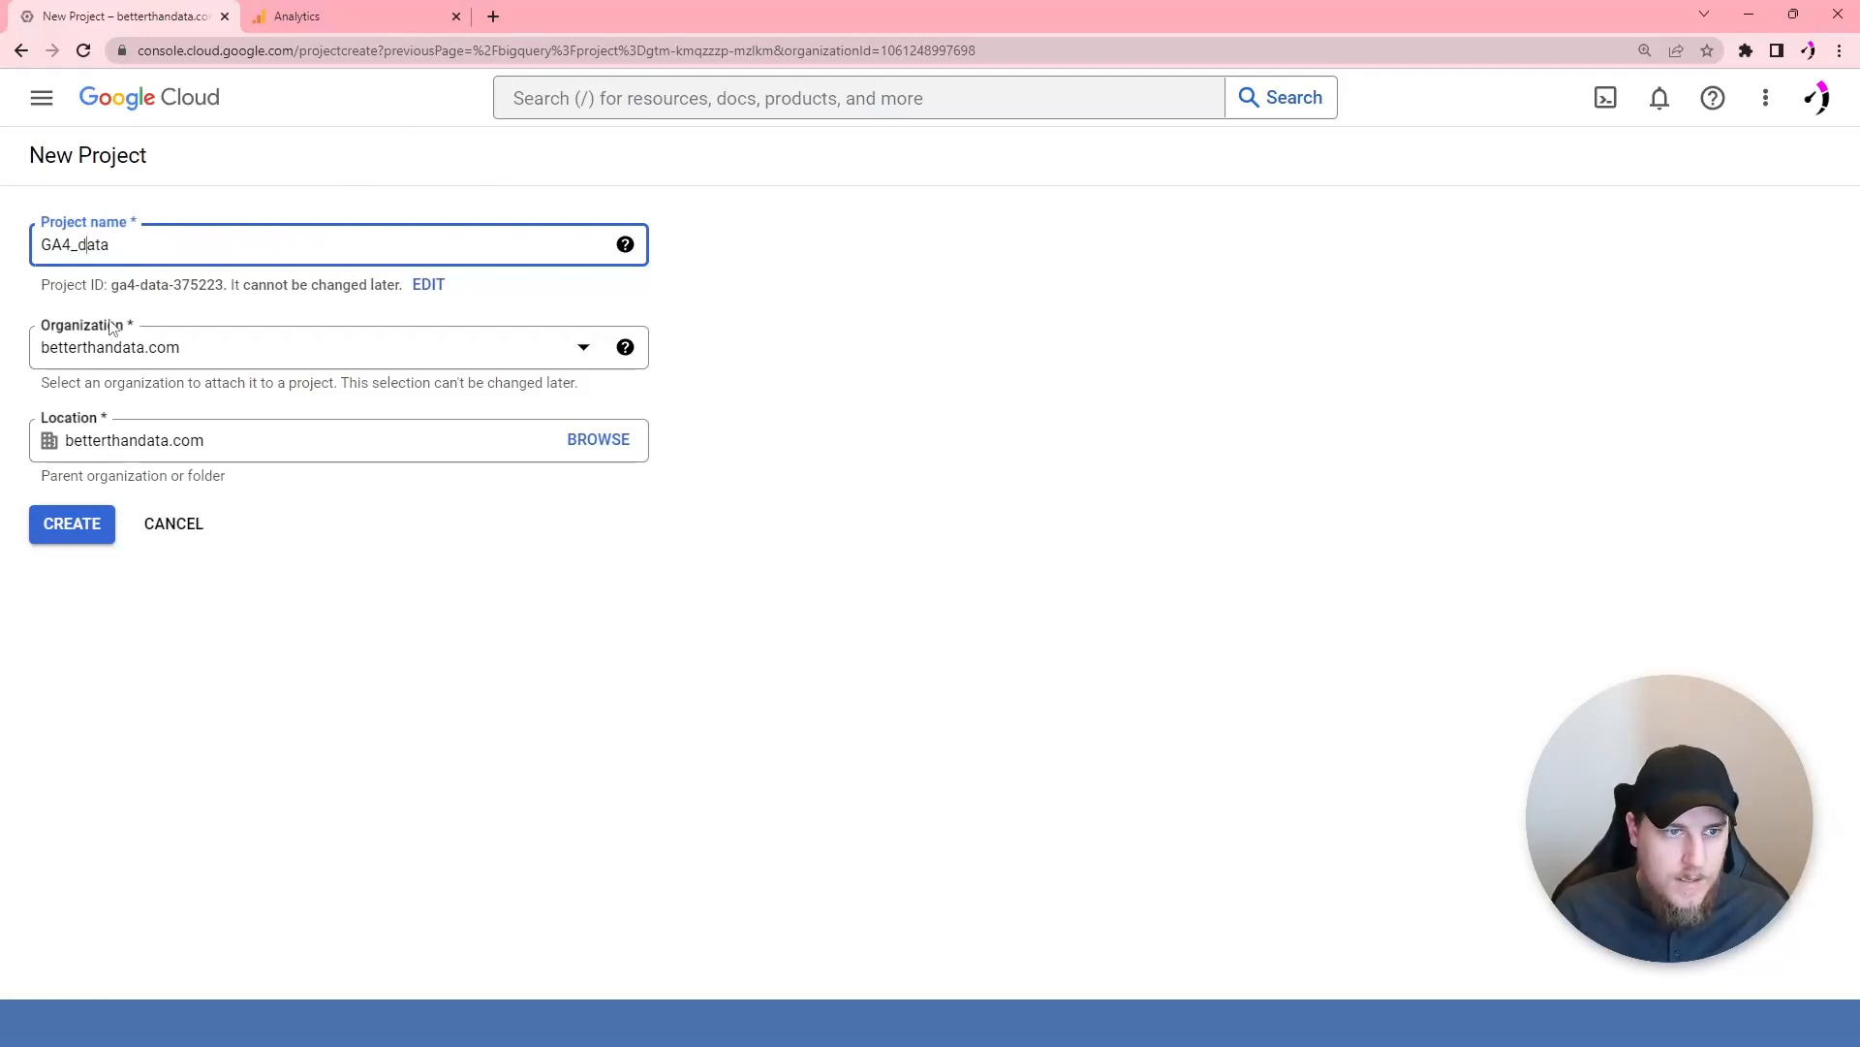
click(68, 531)
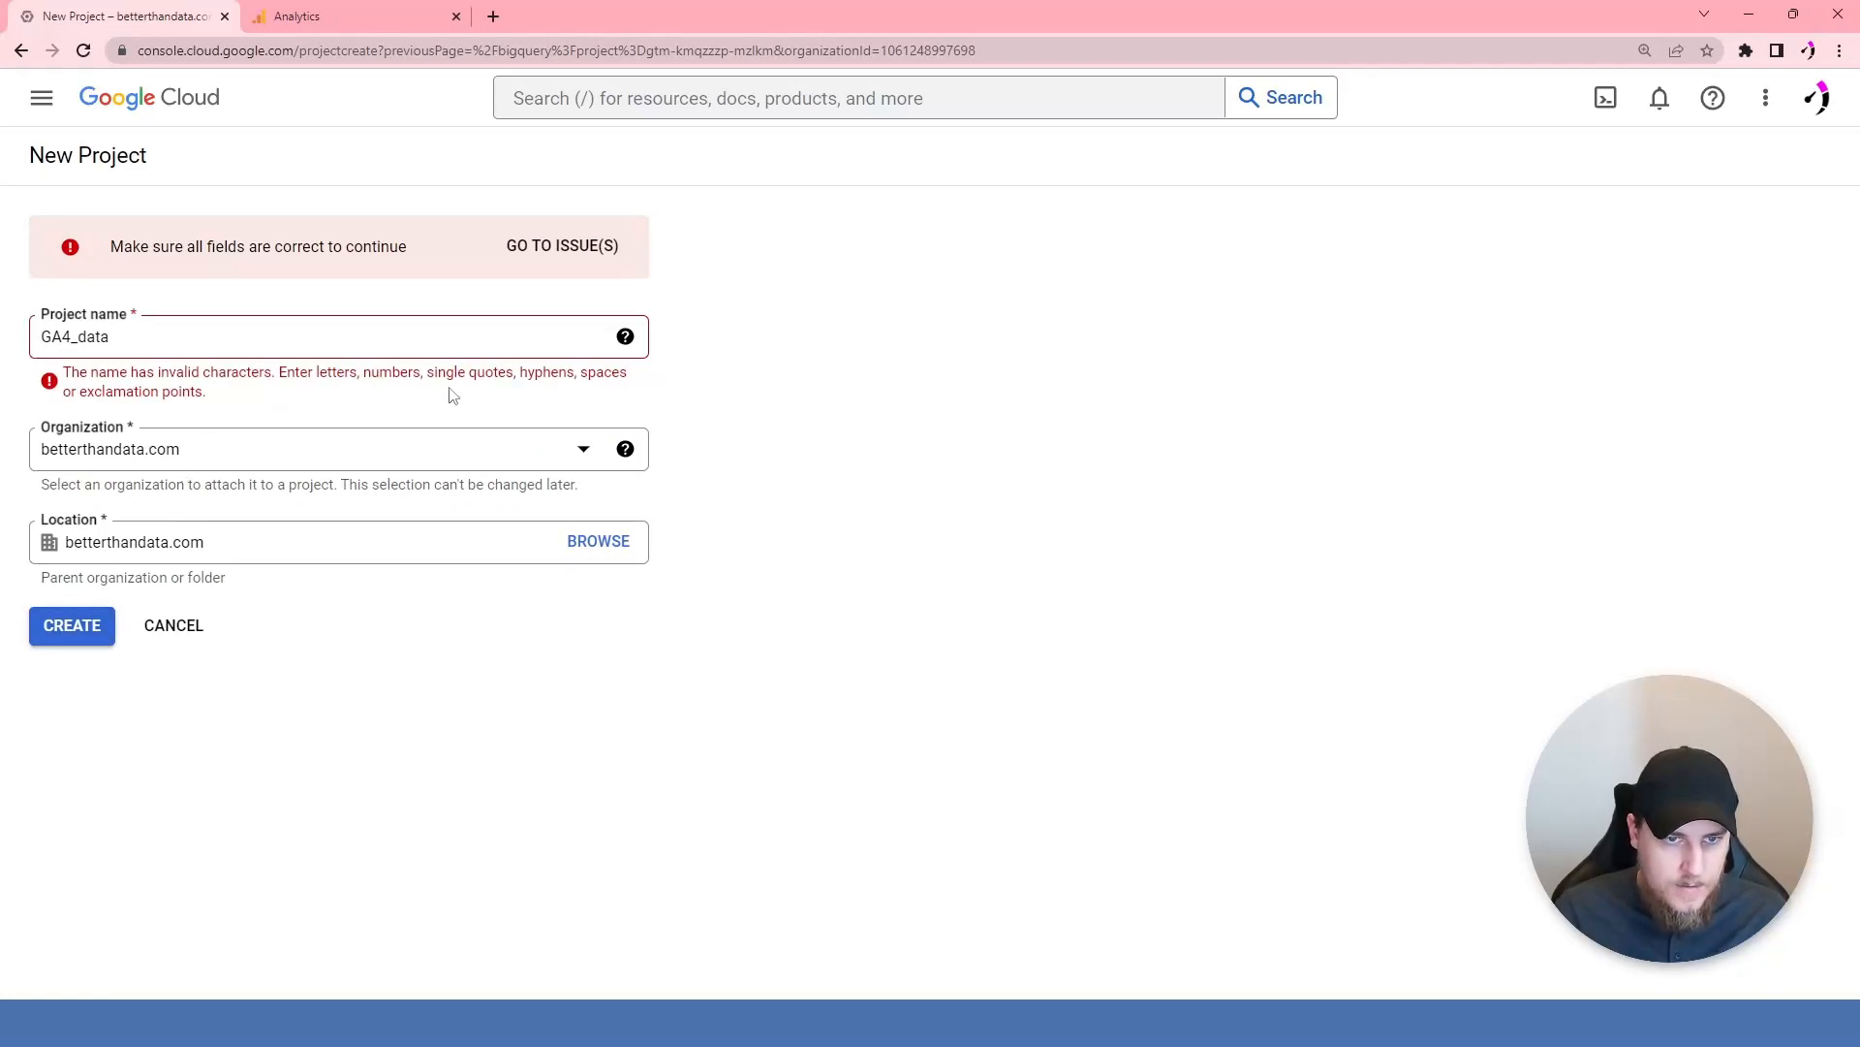
- Create the project under the corrected name GA4-data and switch to it
click(80, 336)
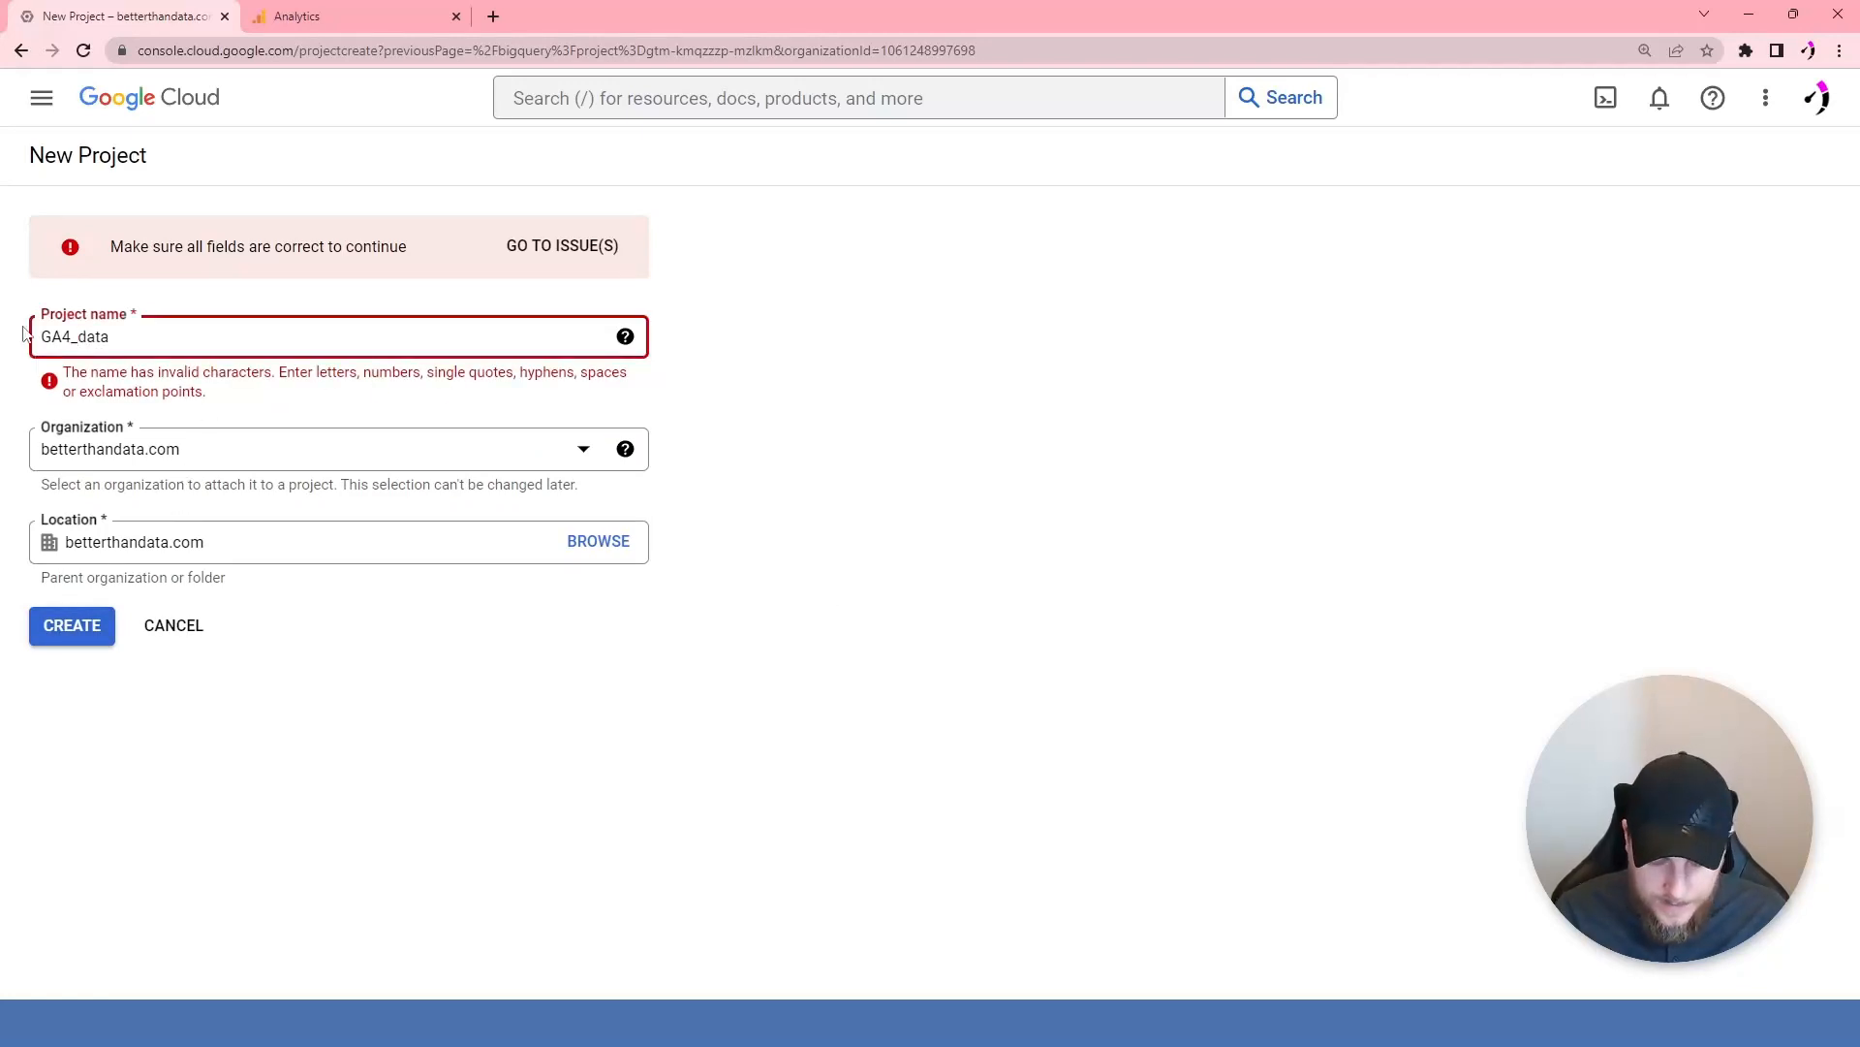
key(BackSpace)
text(-)
click(81, 616)
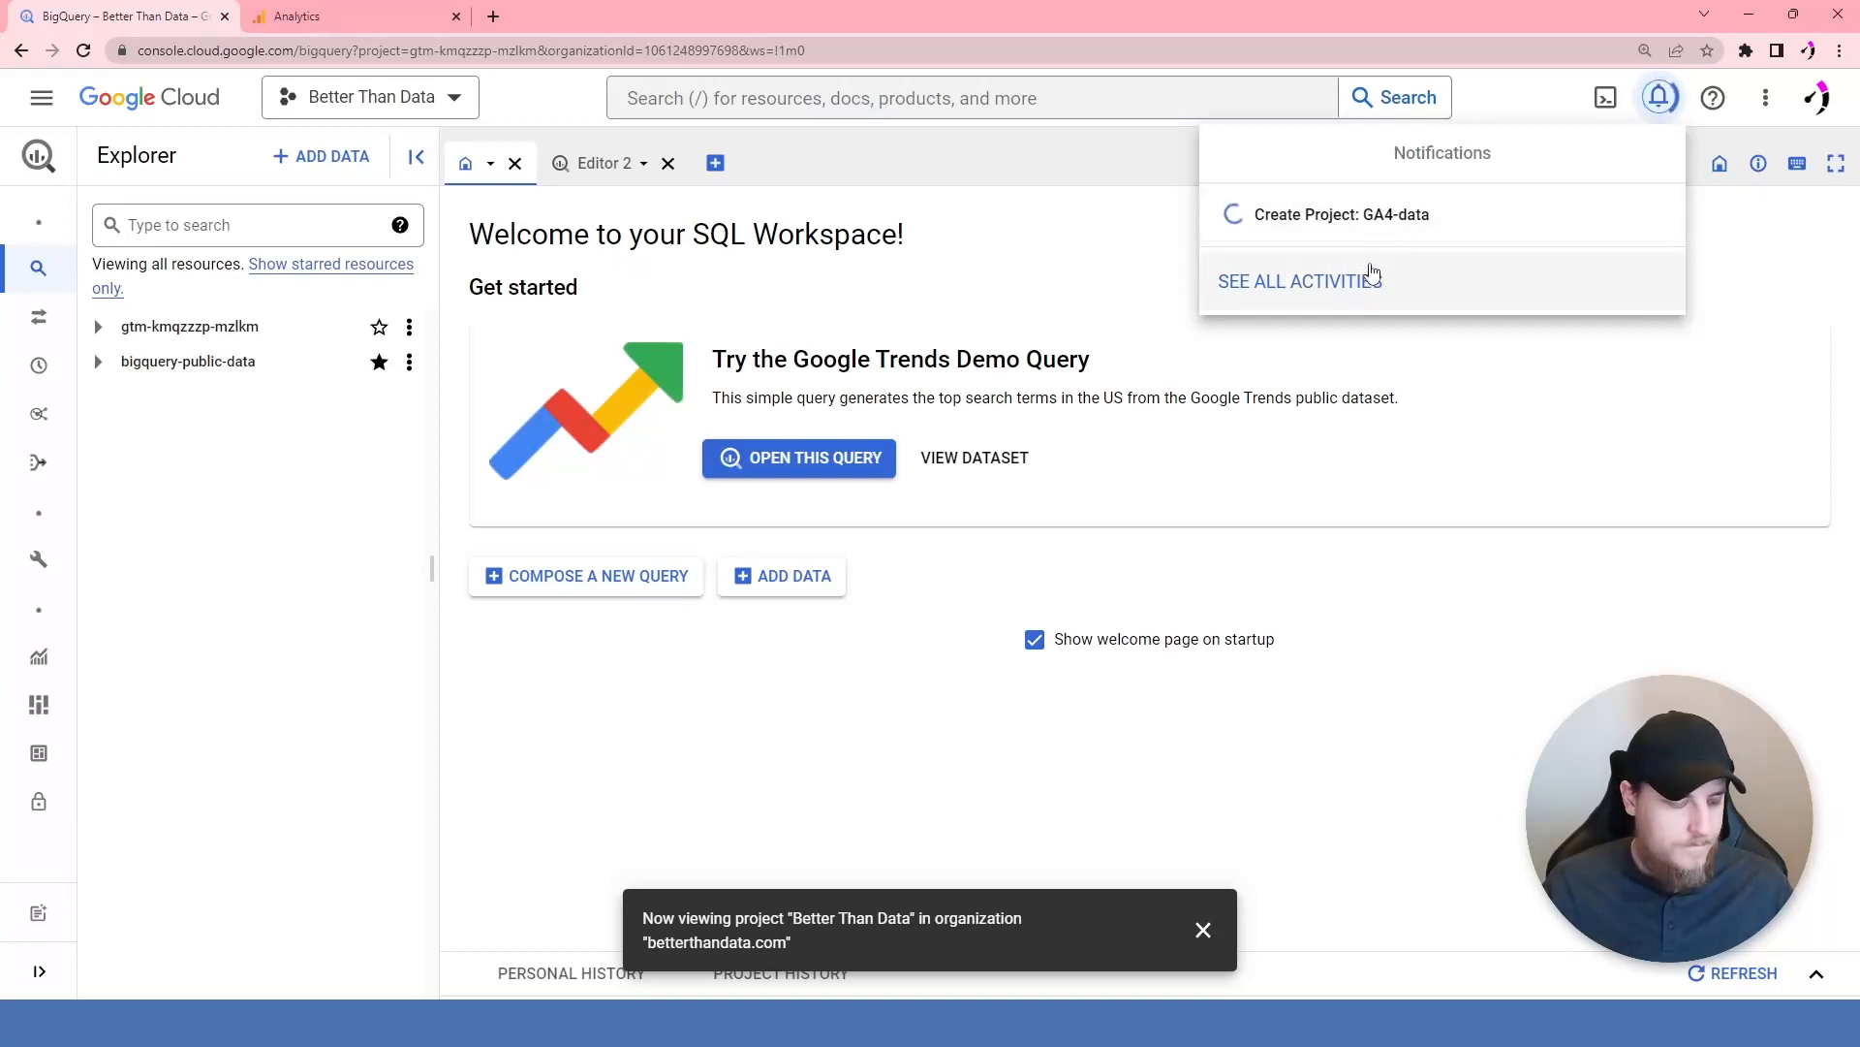
click(1366, 252)
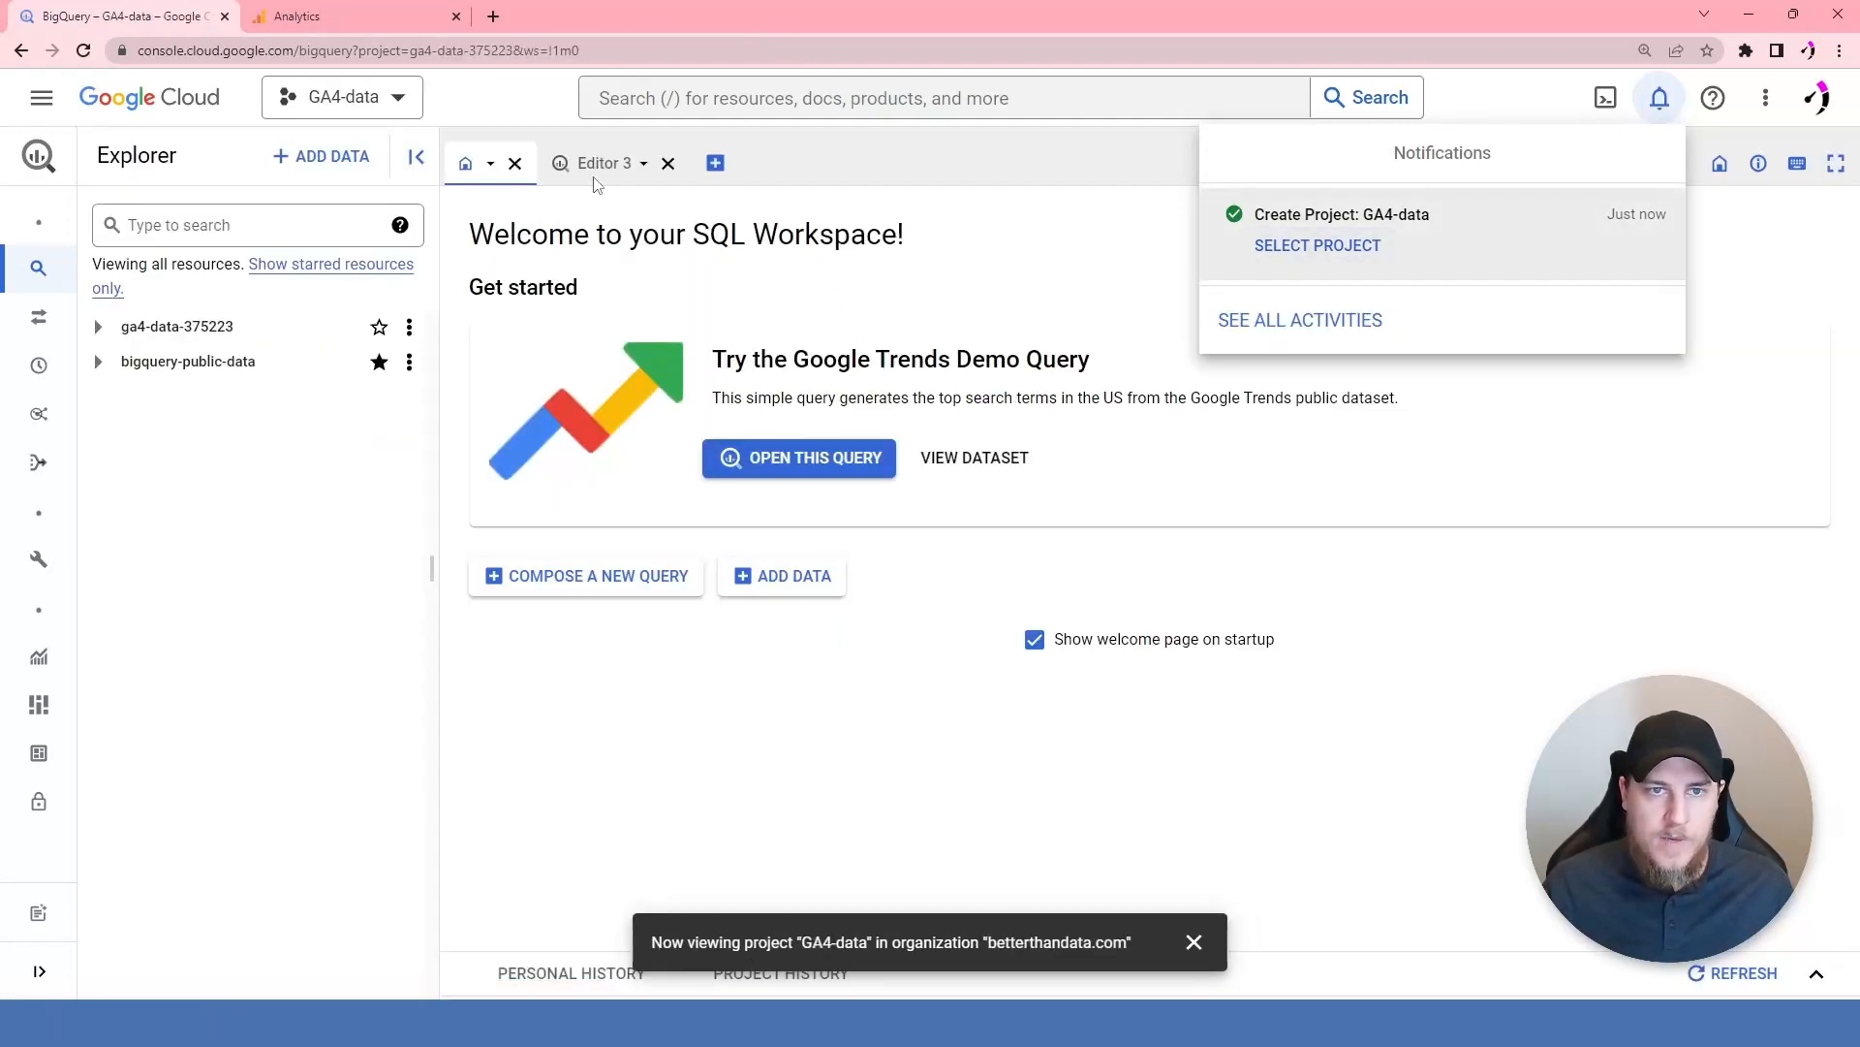
- Open the Google Cloud dashboard of the GA4-data project and check its project ID
click(51, 118)
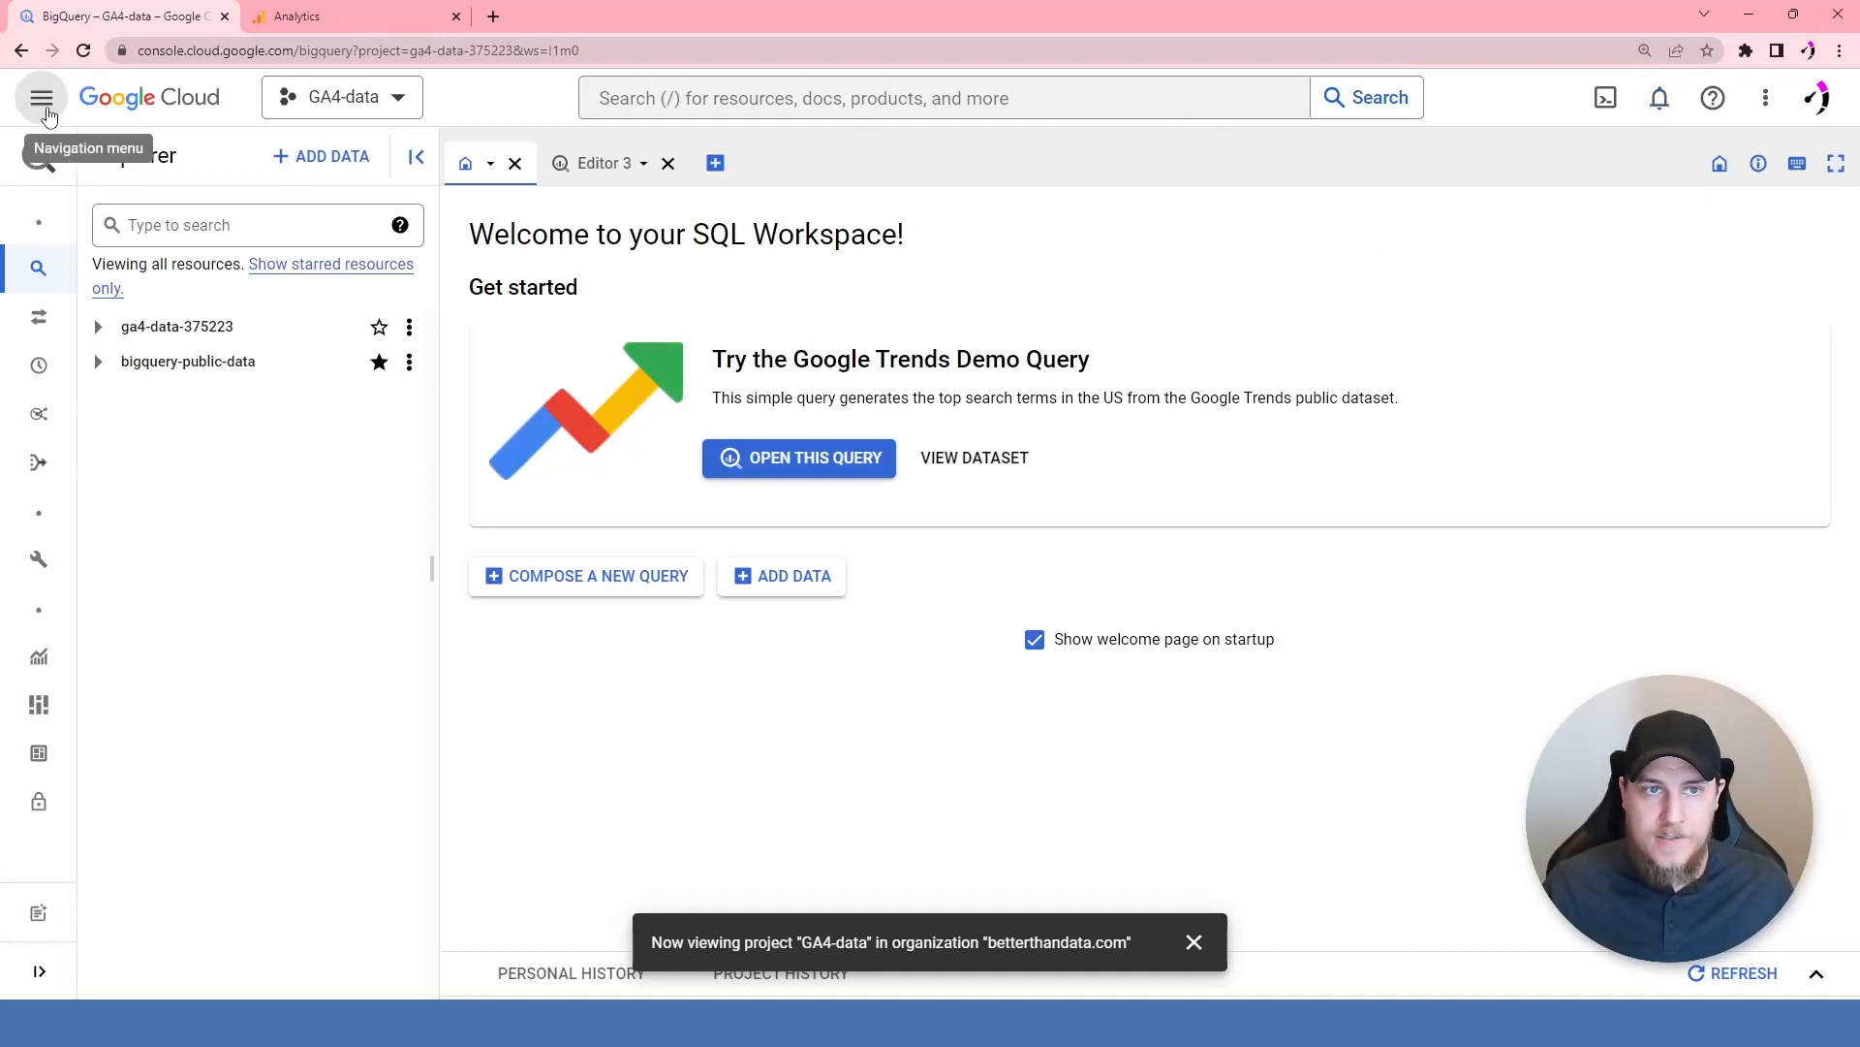
click(43, 98)
mouse_move(282, 174)
click(366, 182)
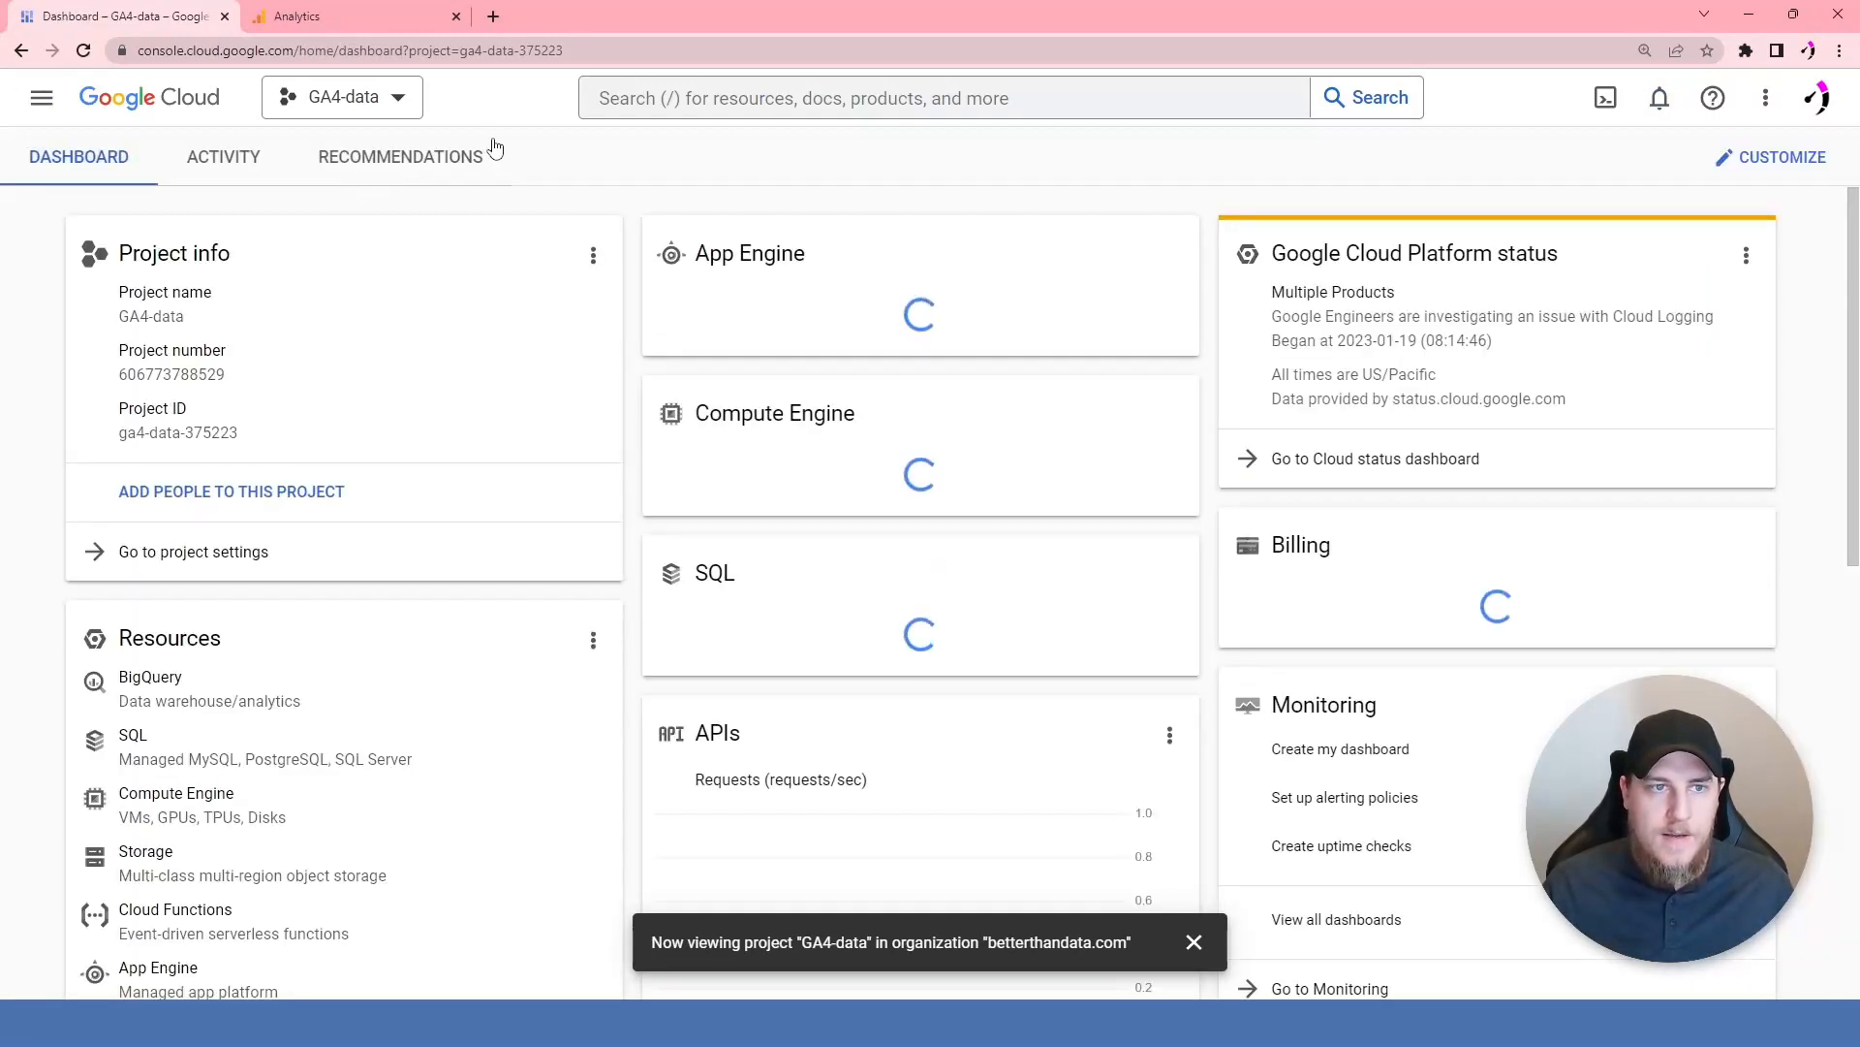
drag(145, 437, 252, 438)
click(121, 439)
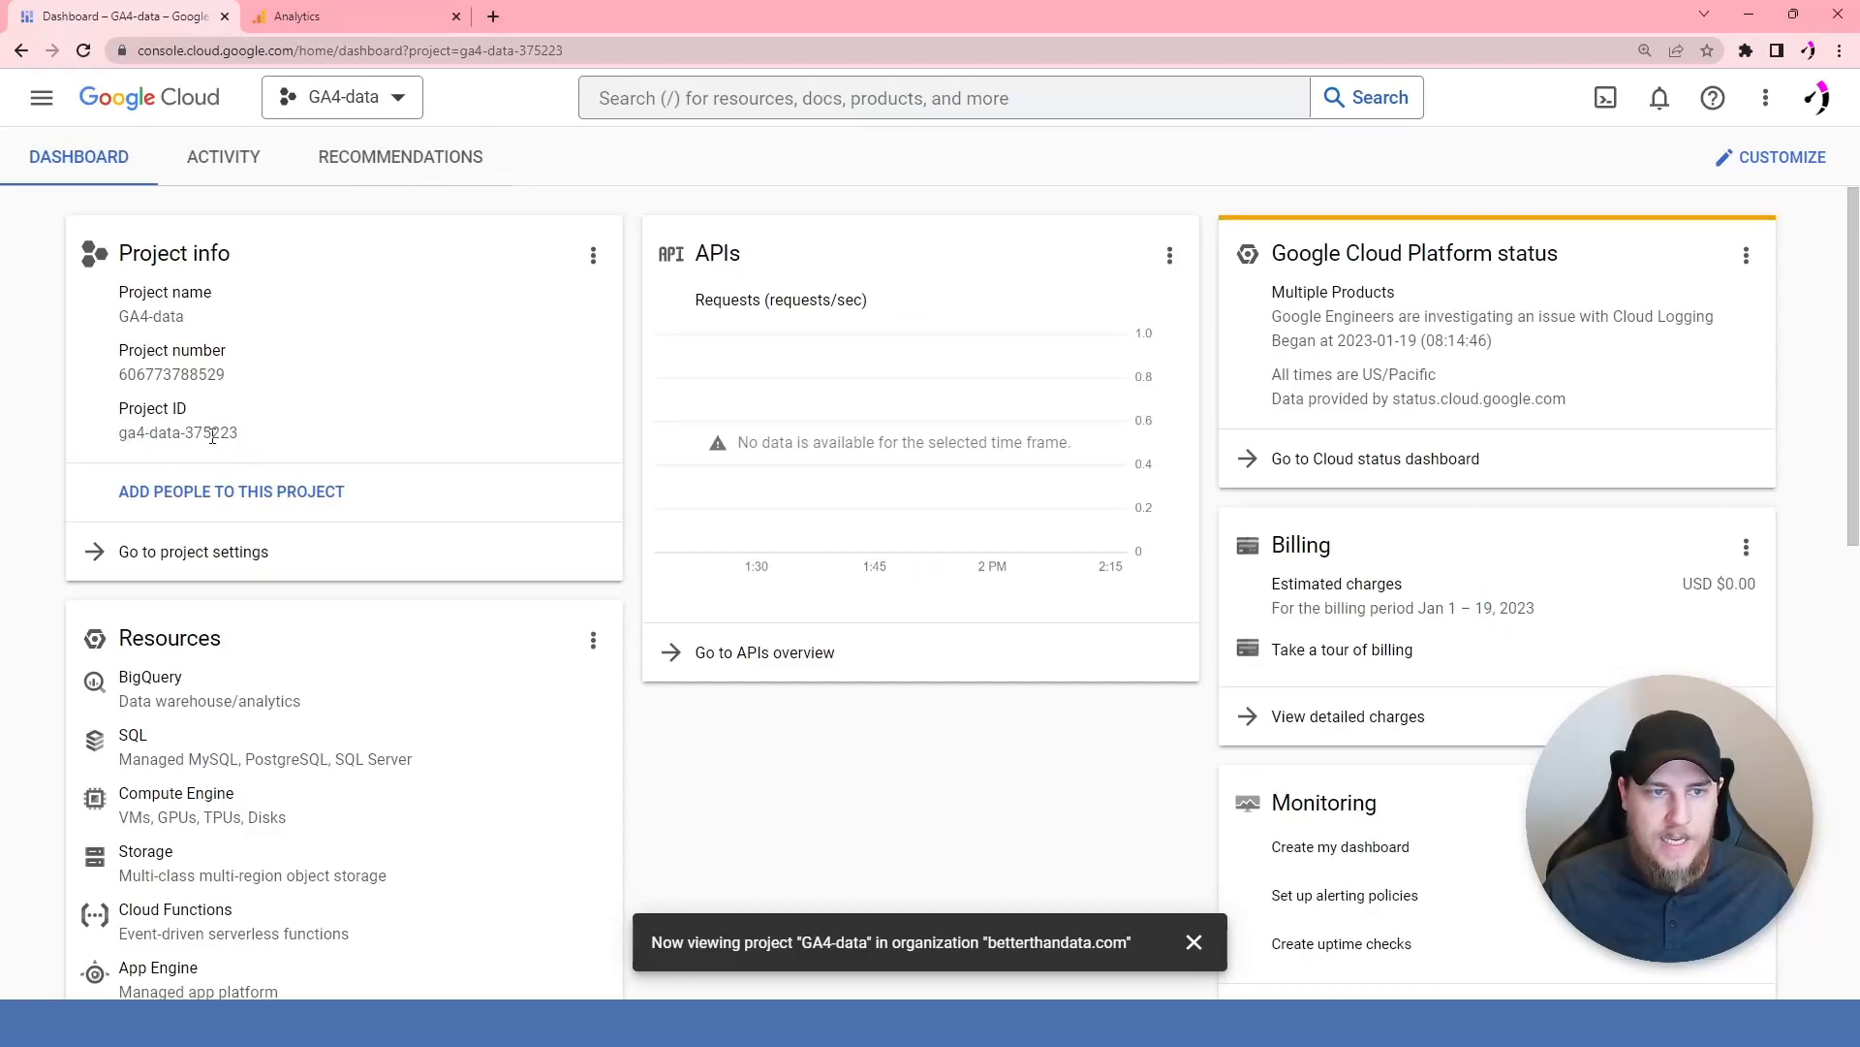
- Switch to Google Analytics and discard the unfinished BigQuery link to the Better Than Data project
click(291, 16)
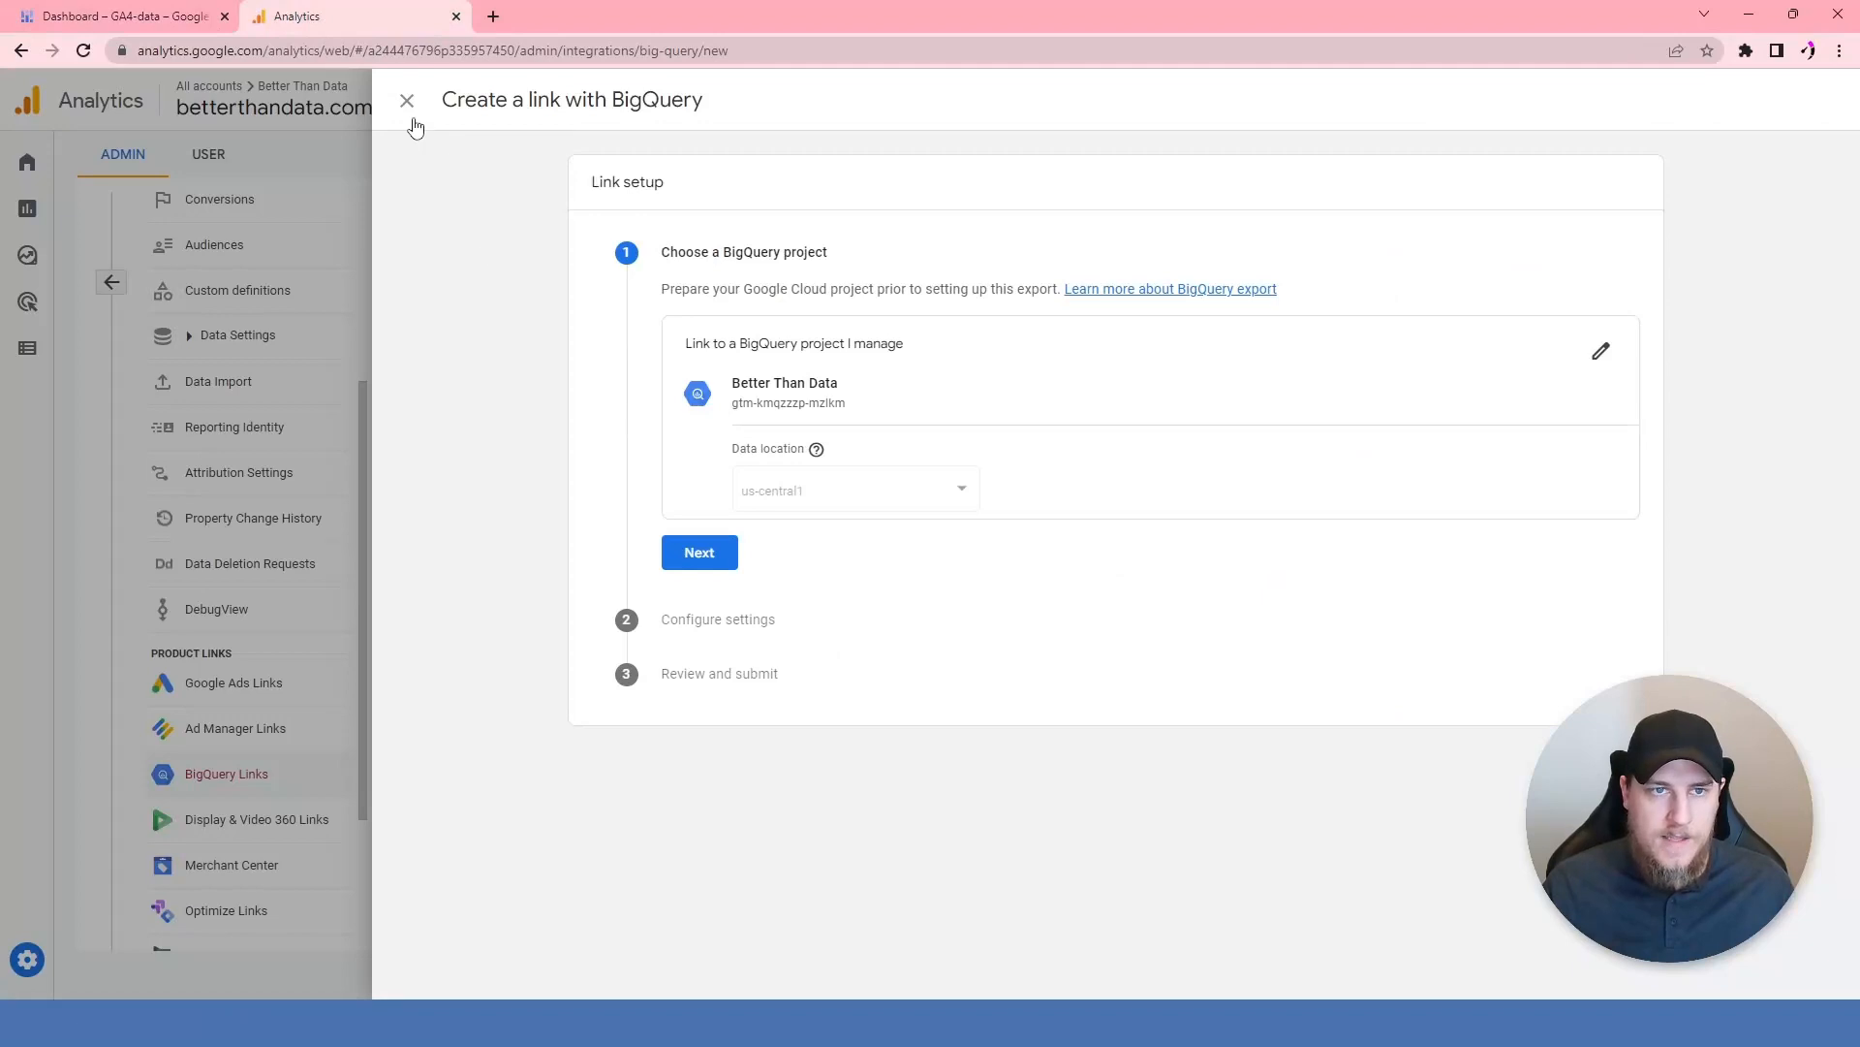
click(405, 96)
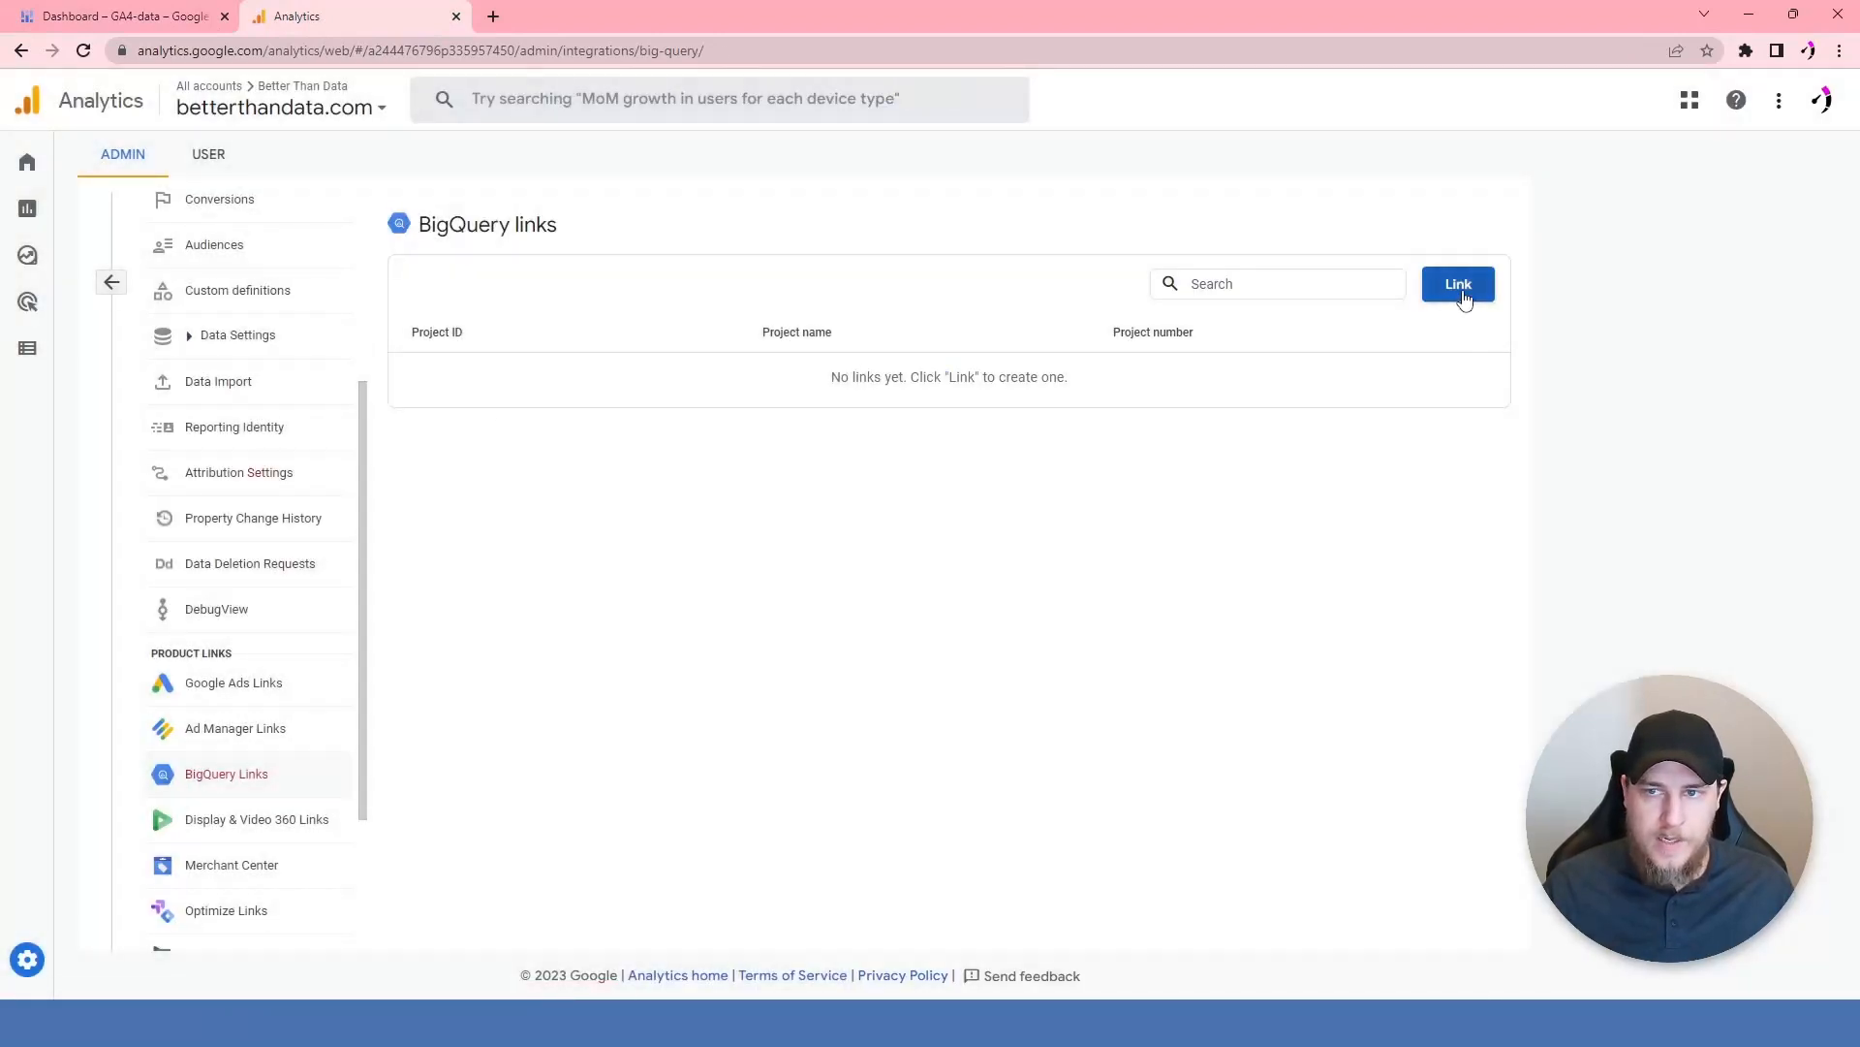
- Try to choose the GA4-data project for a new BigQuery link
click(1463, 292)
click(1458, 345)
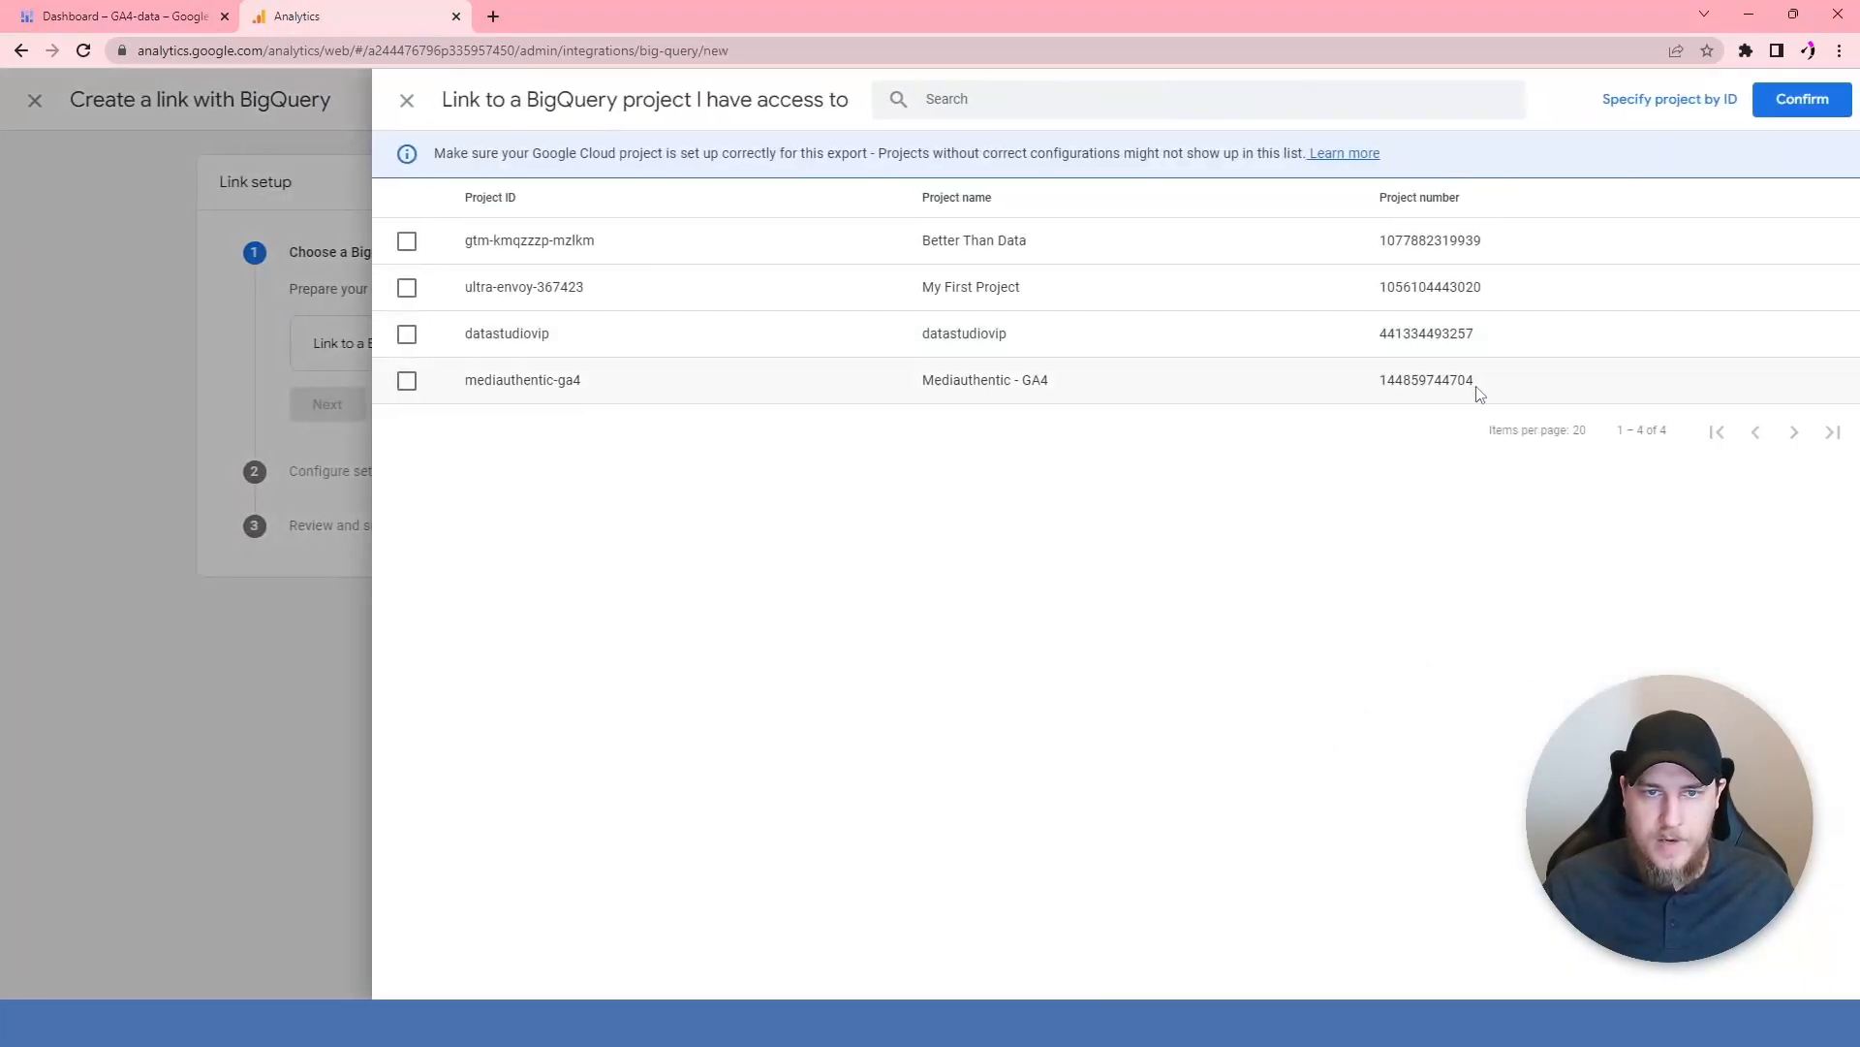
right_click(545, 300)
click(490, 494)
click(407, 101)
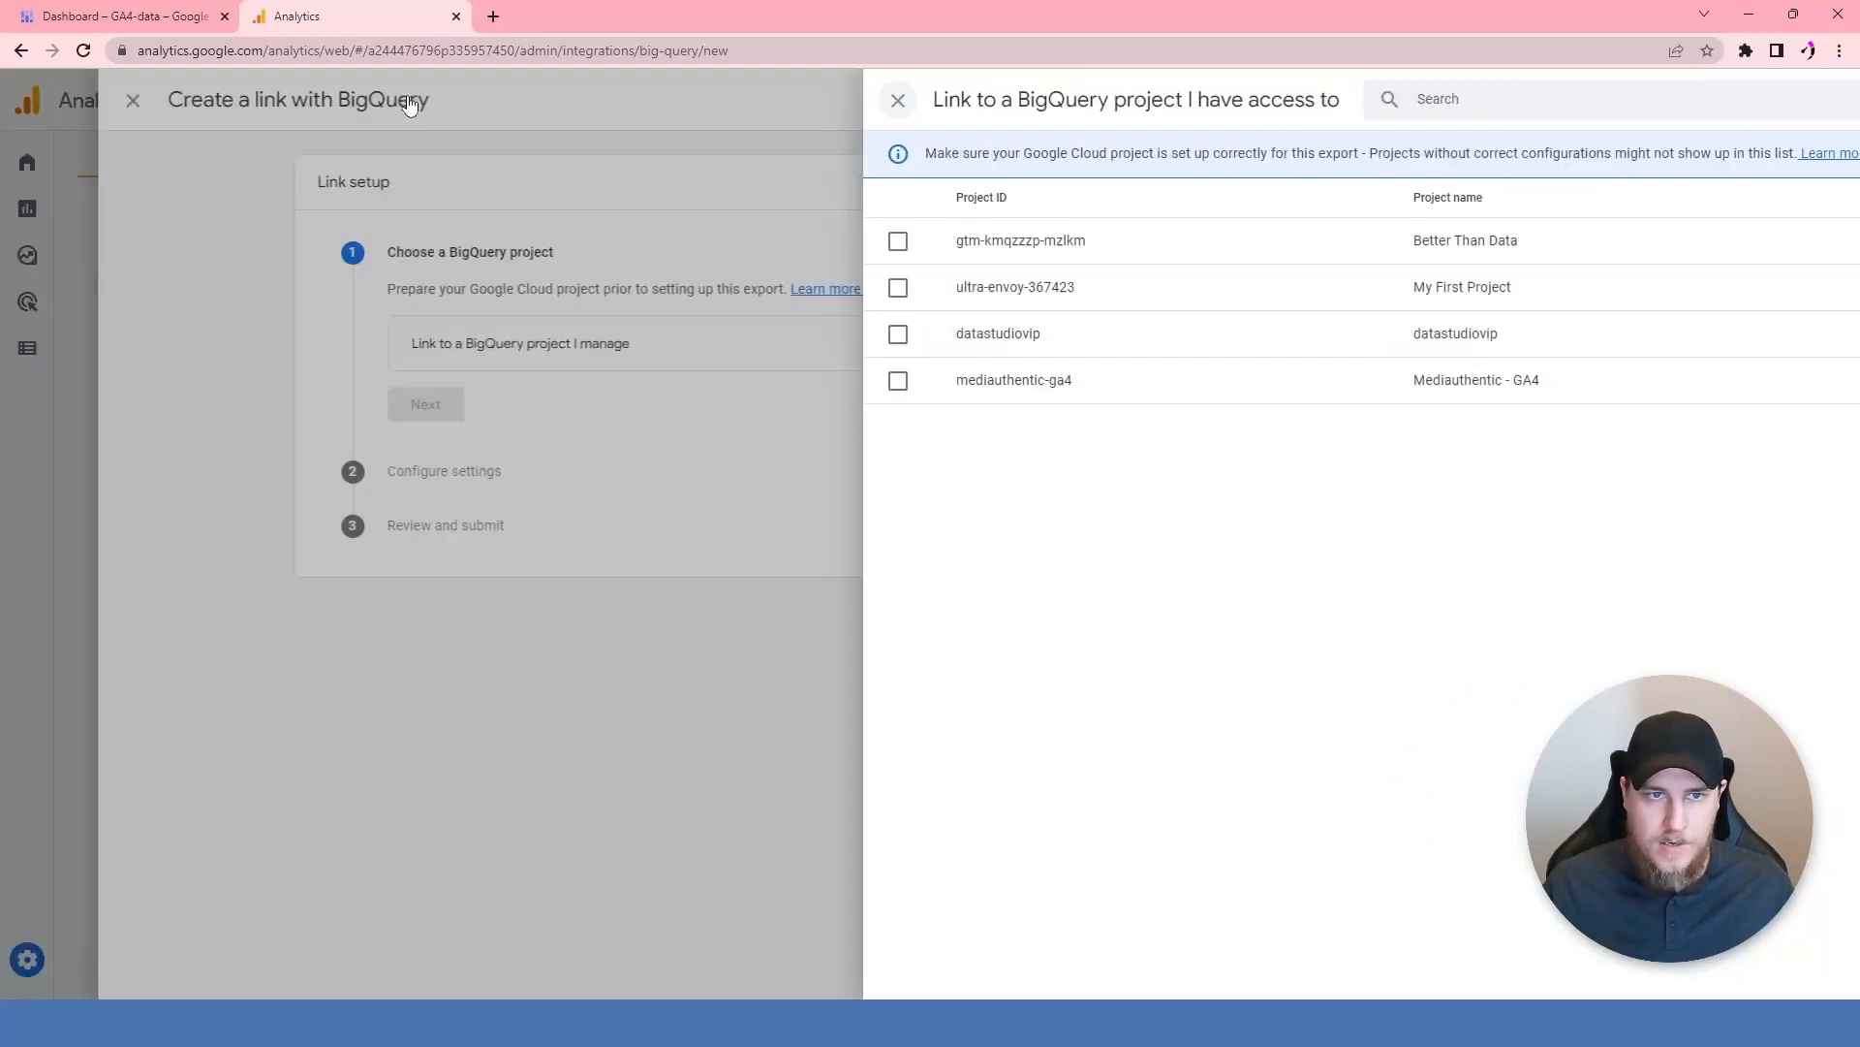
click(405, 105)
- Reload the BigQuery links page, start a new link and choose the GA4-data project for it
click(83, 51)
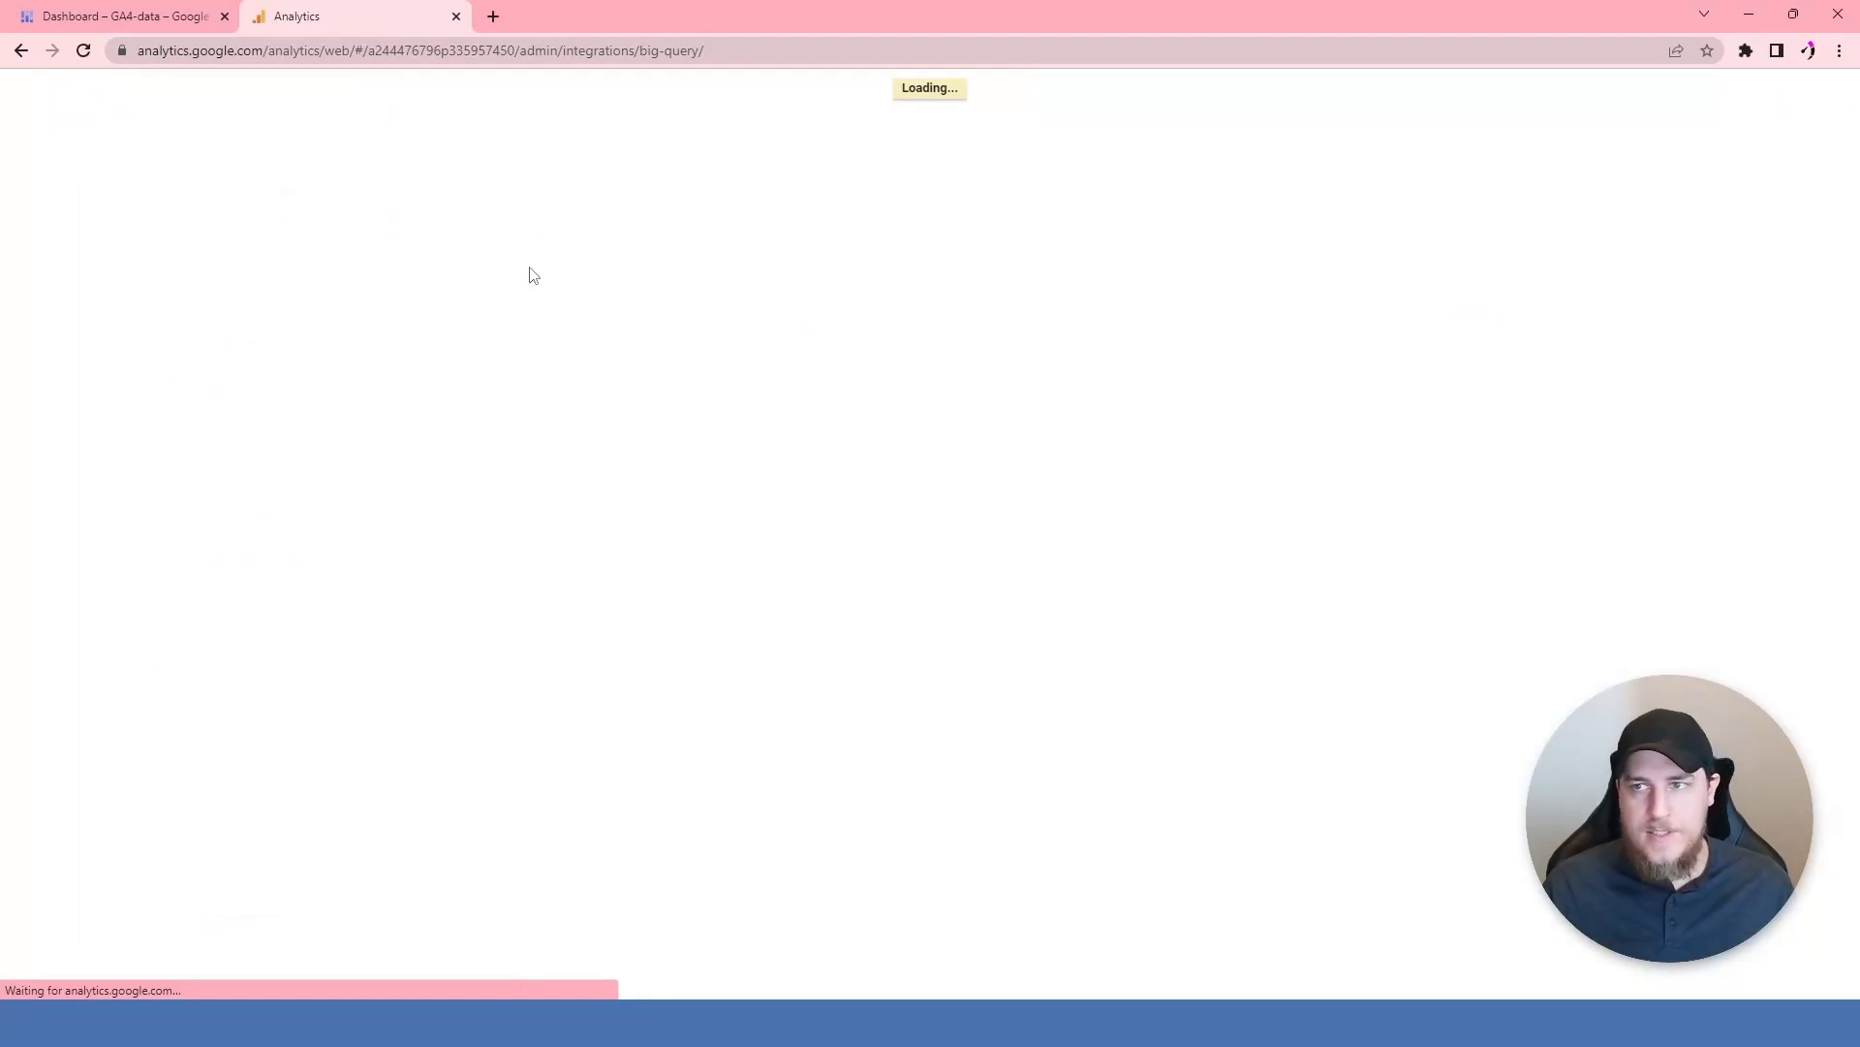
click(1451, 301)
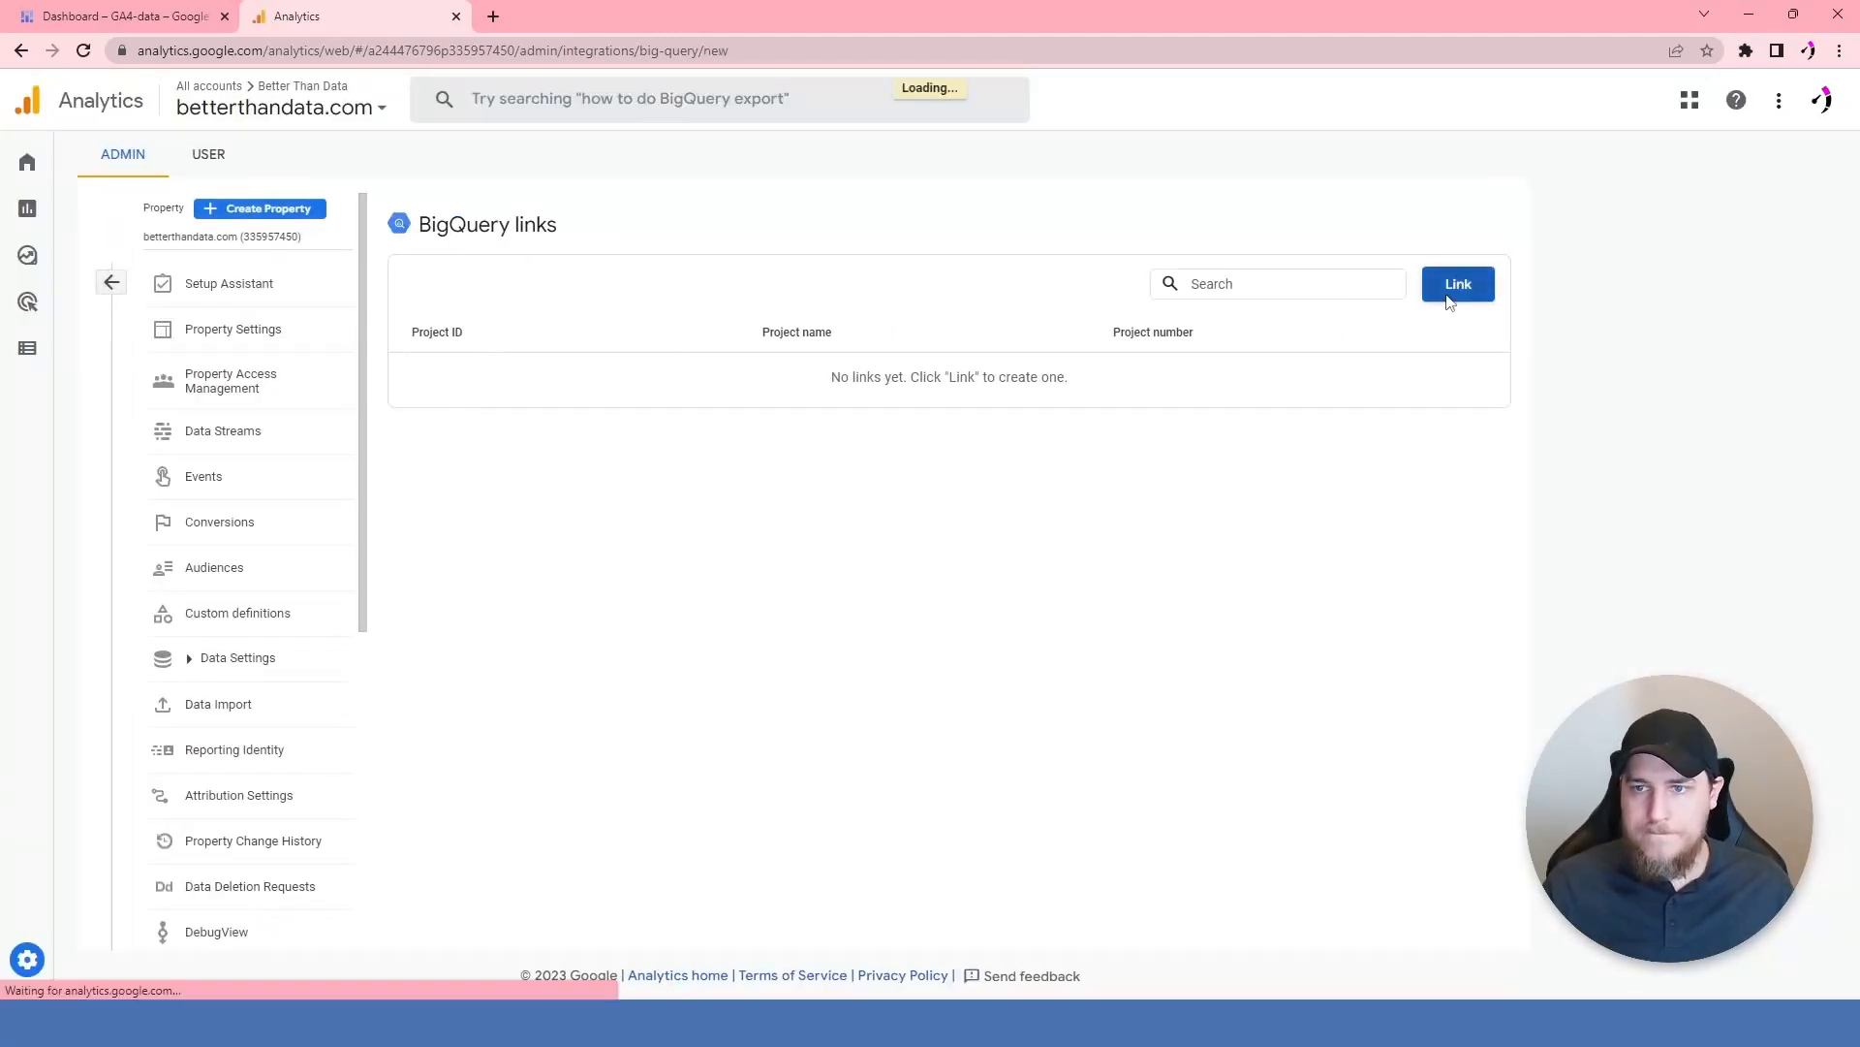
click(1592, 354)
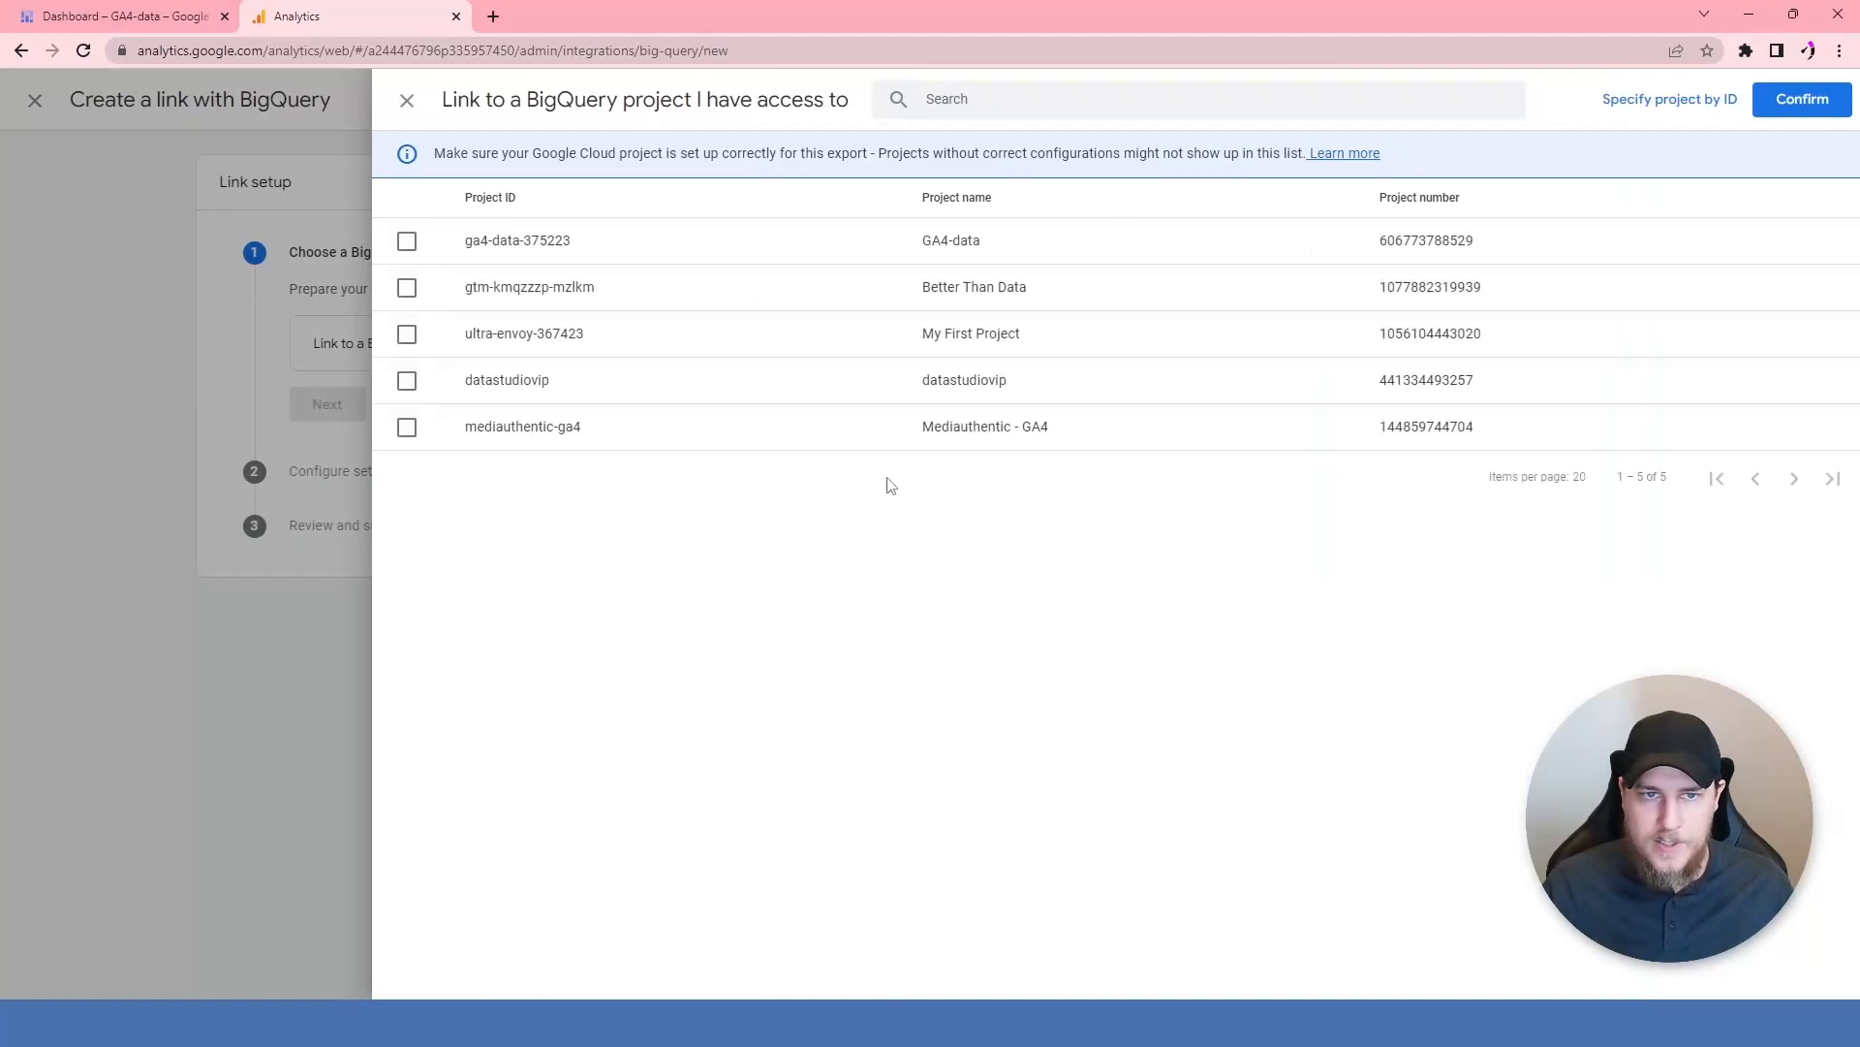
click(411, 243)
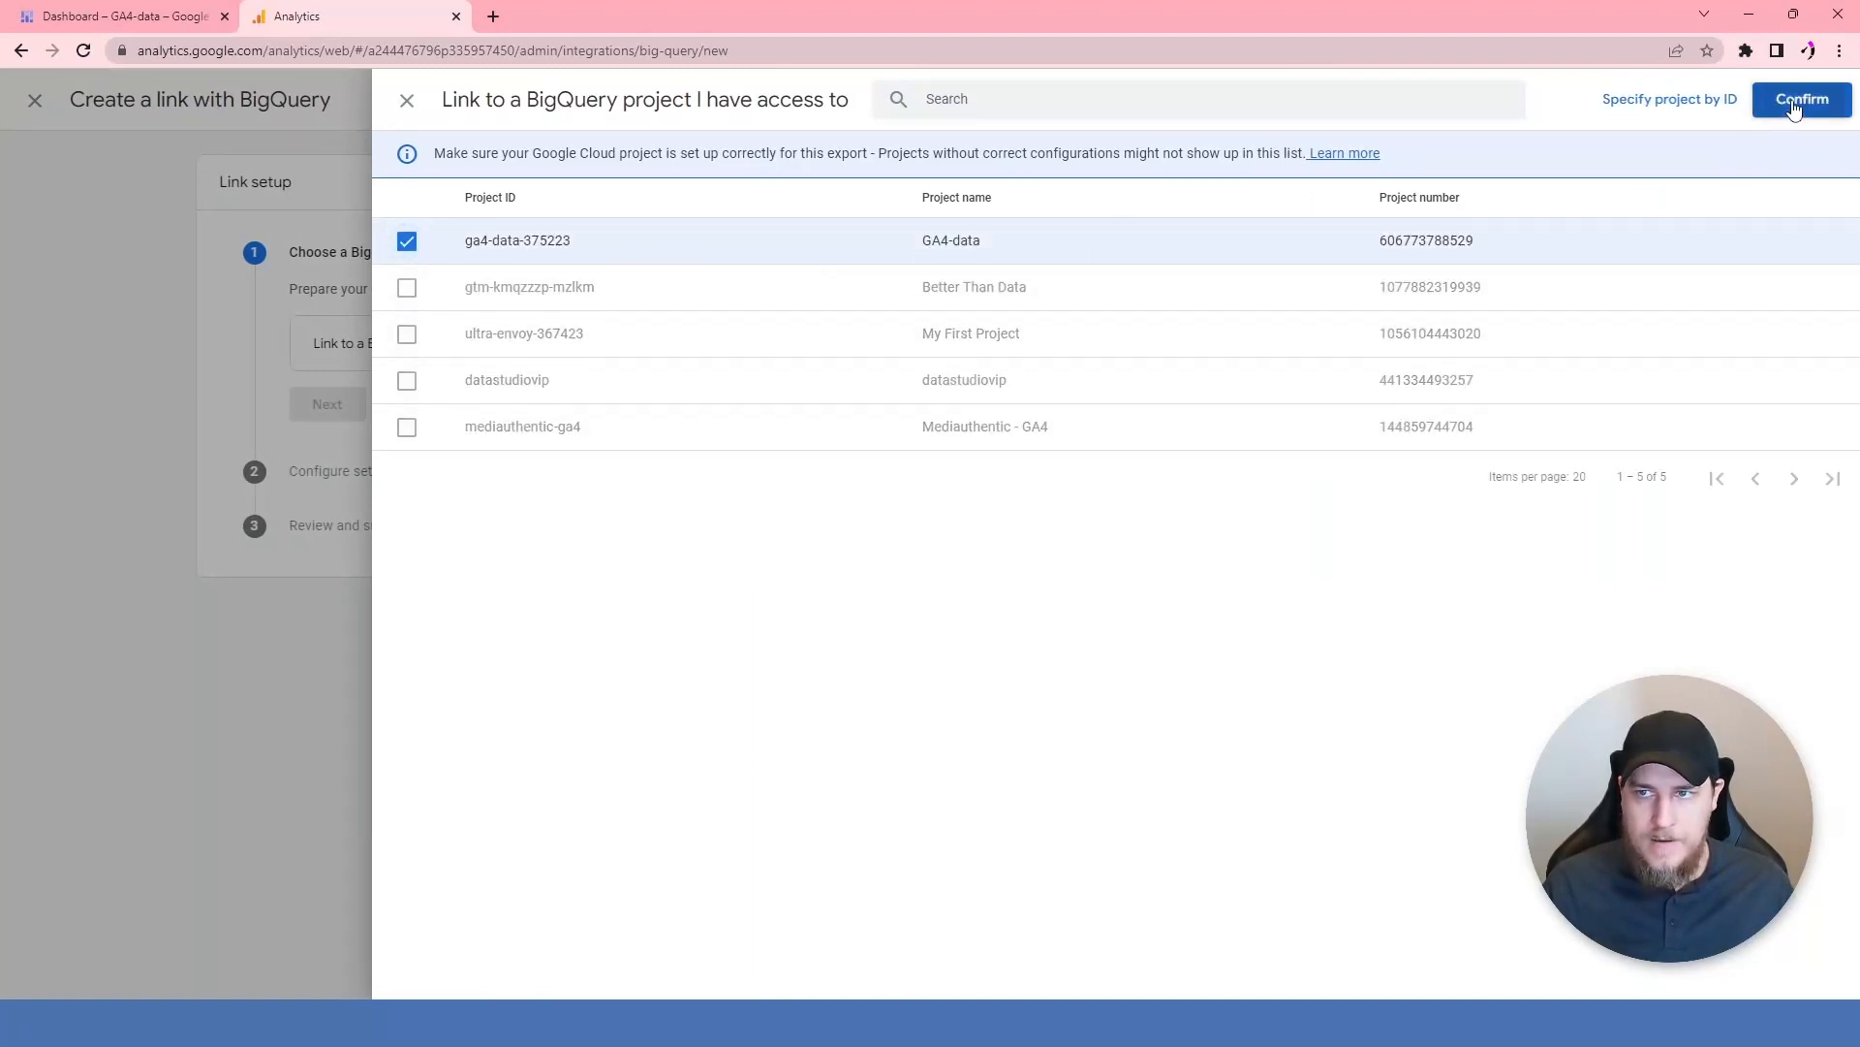
click(1792, 100)
- Set the link's data location to United States (us) and continue to the configuration settings
click(844, 497)
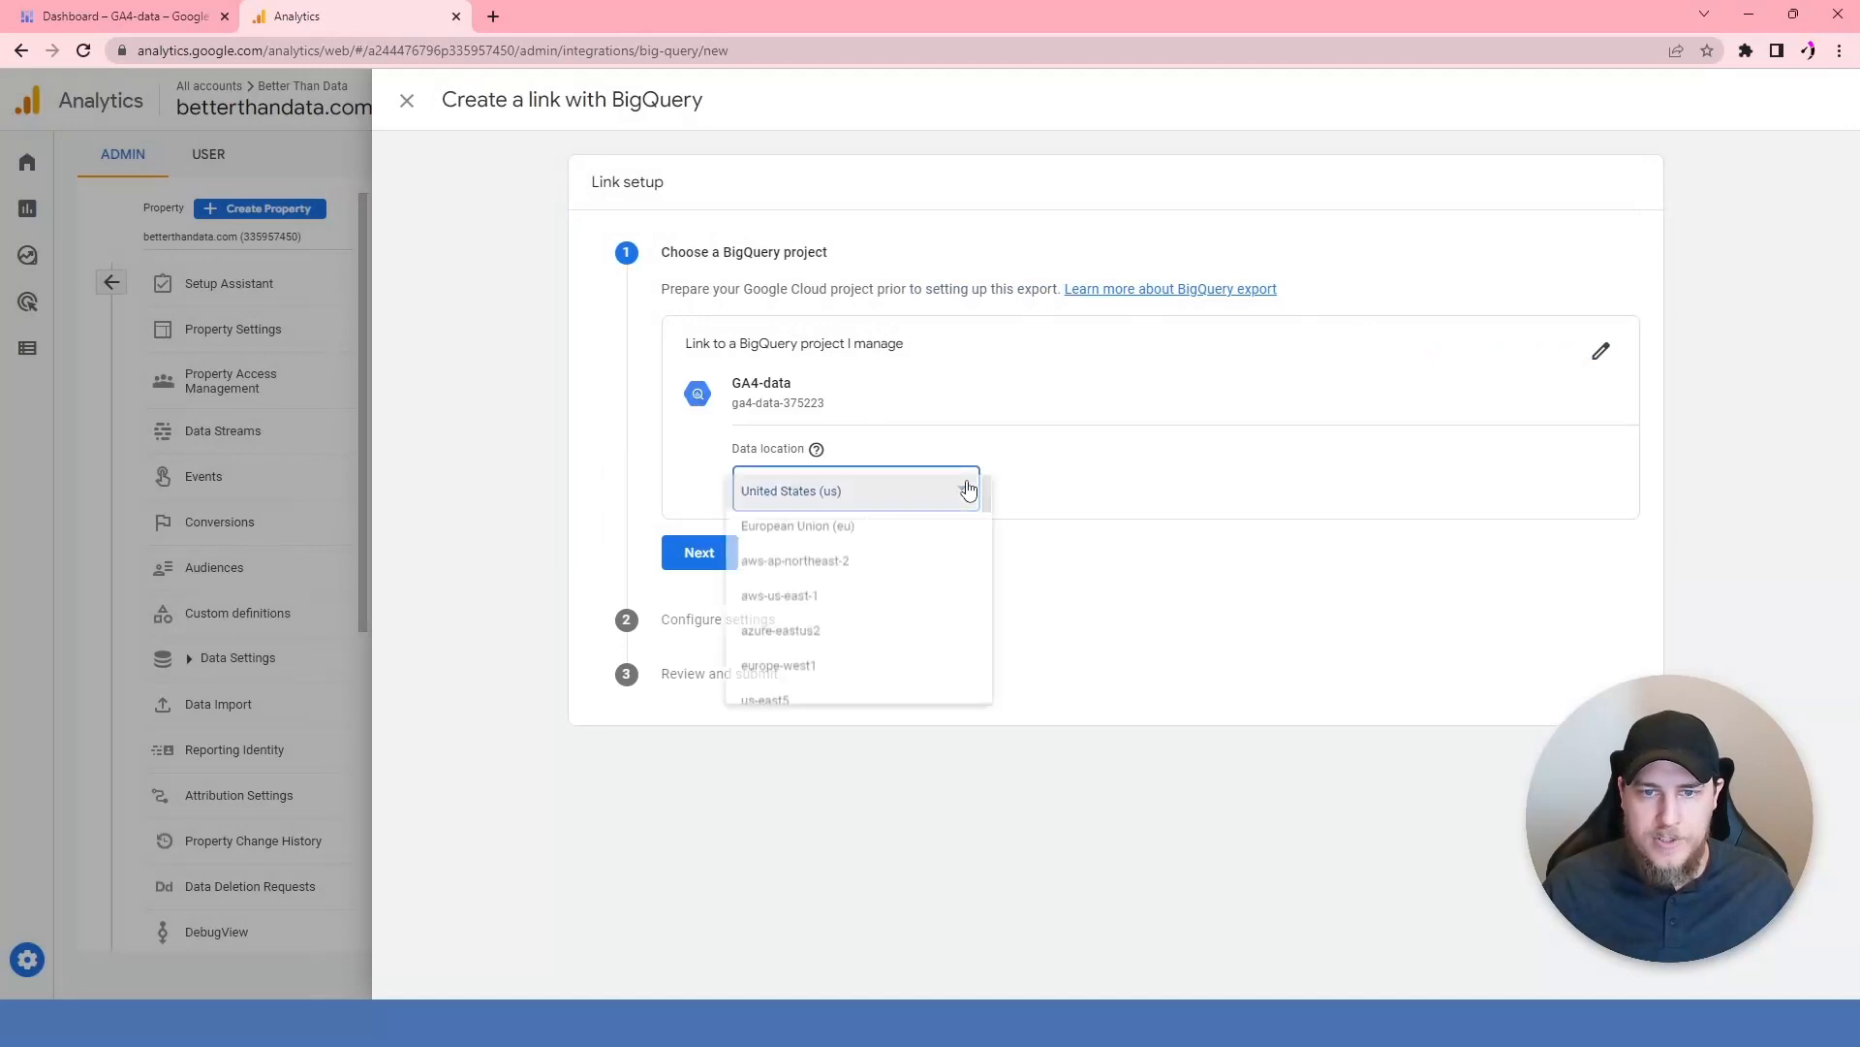
scroll(977, 579, down, 3)
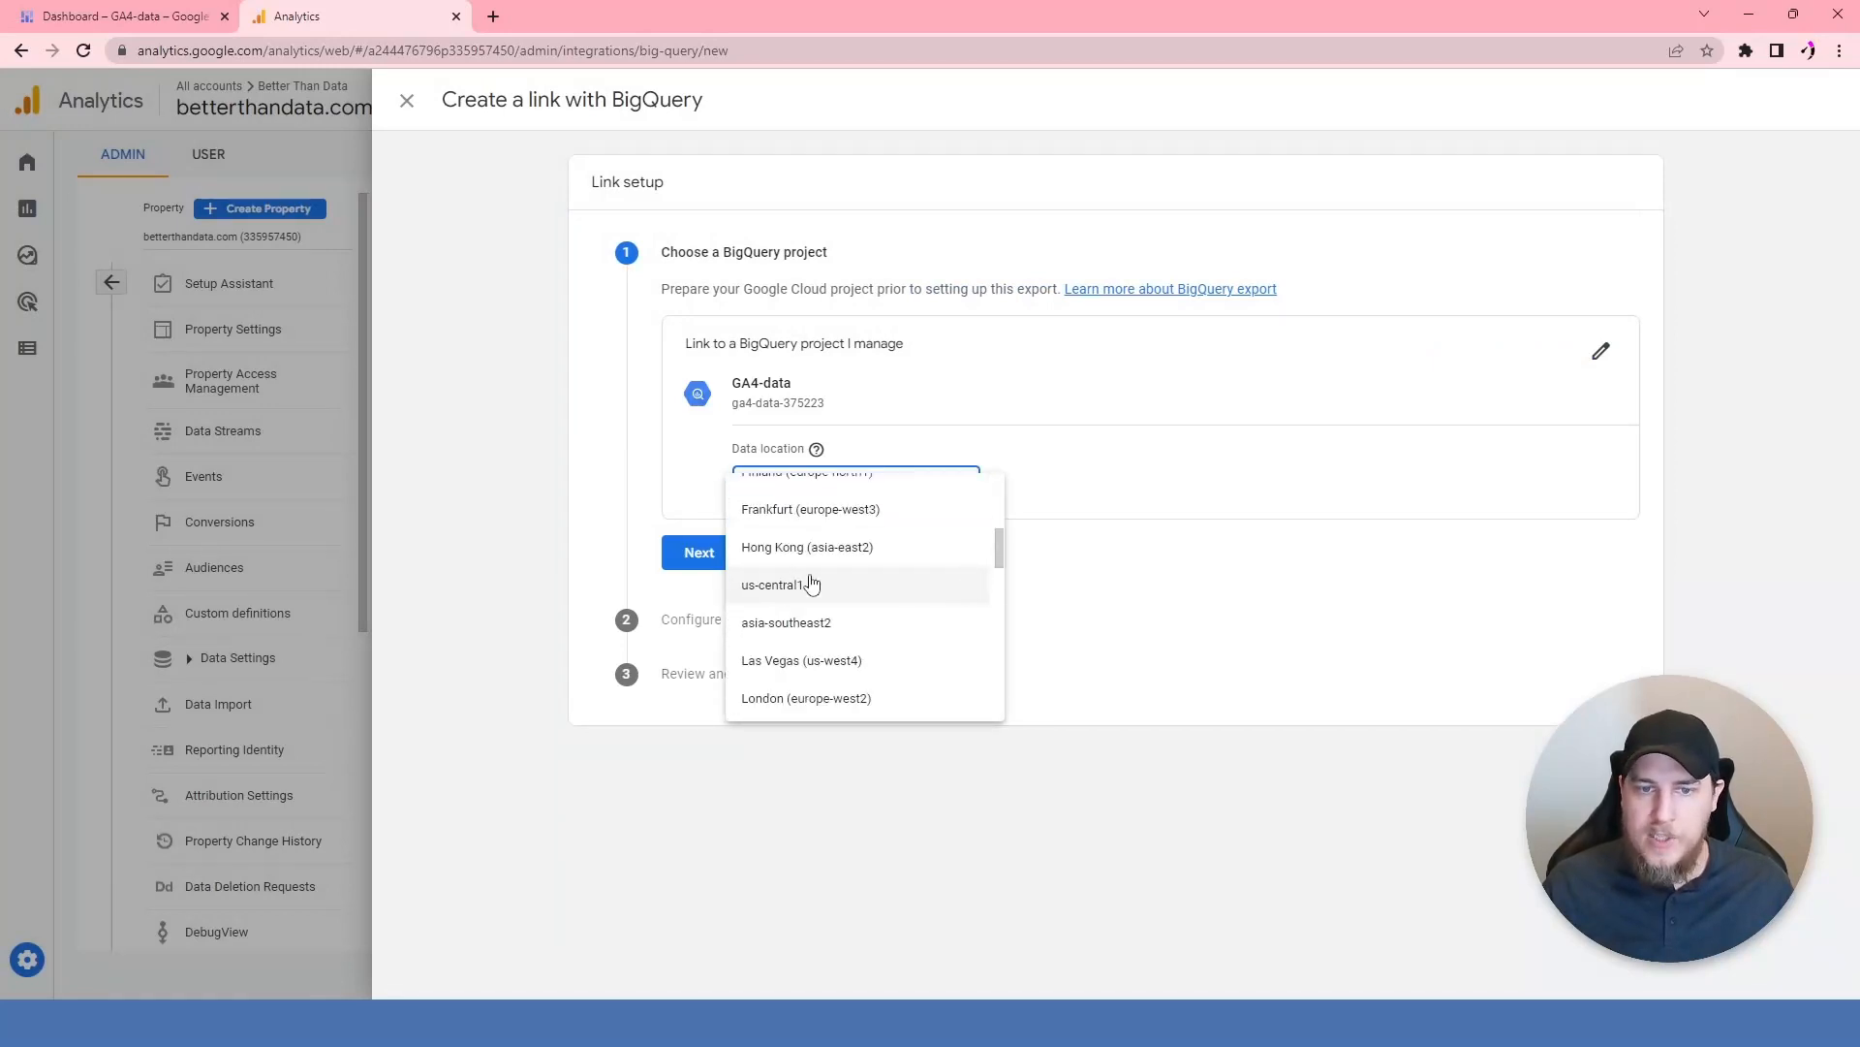
drag(1000, 557, 1008, 500)
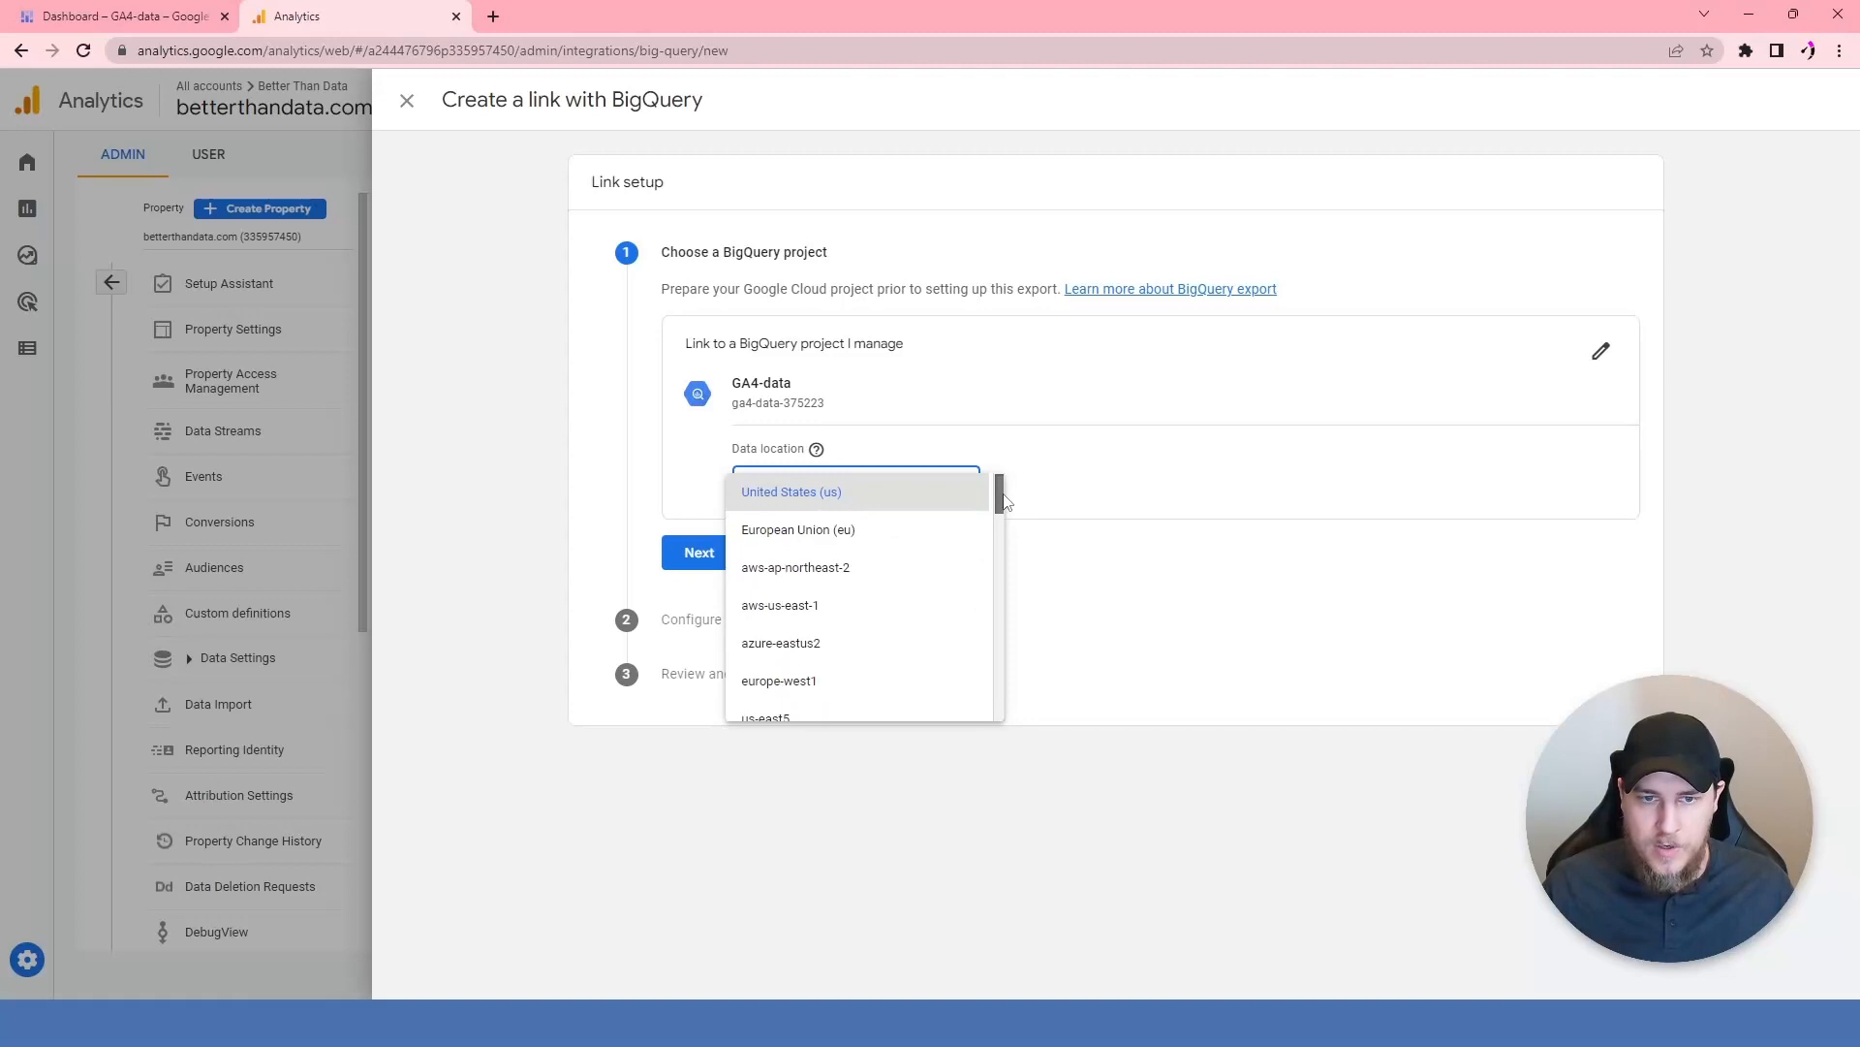
click(792, 492)
click(699, 548)
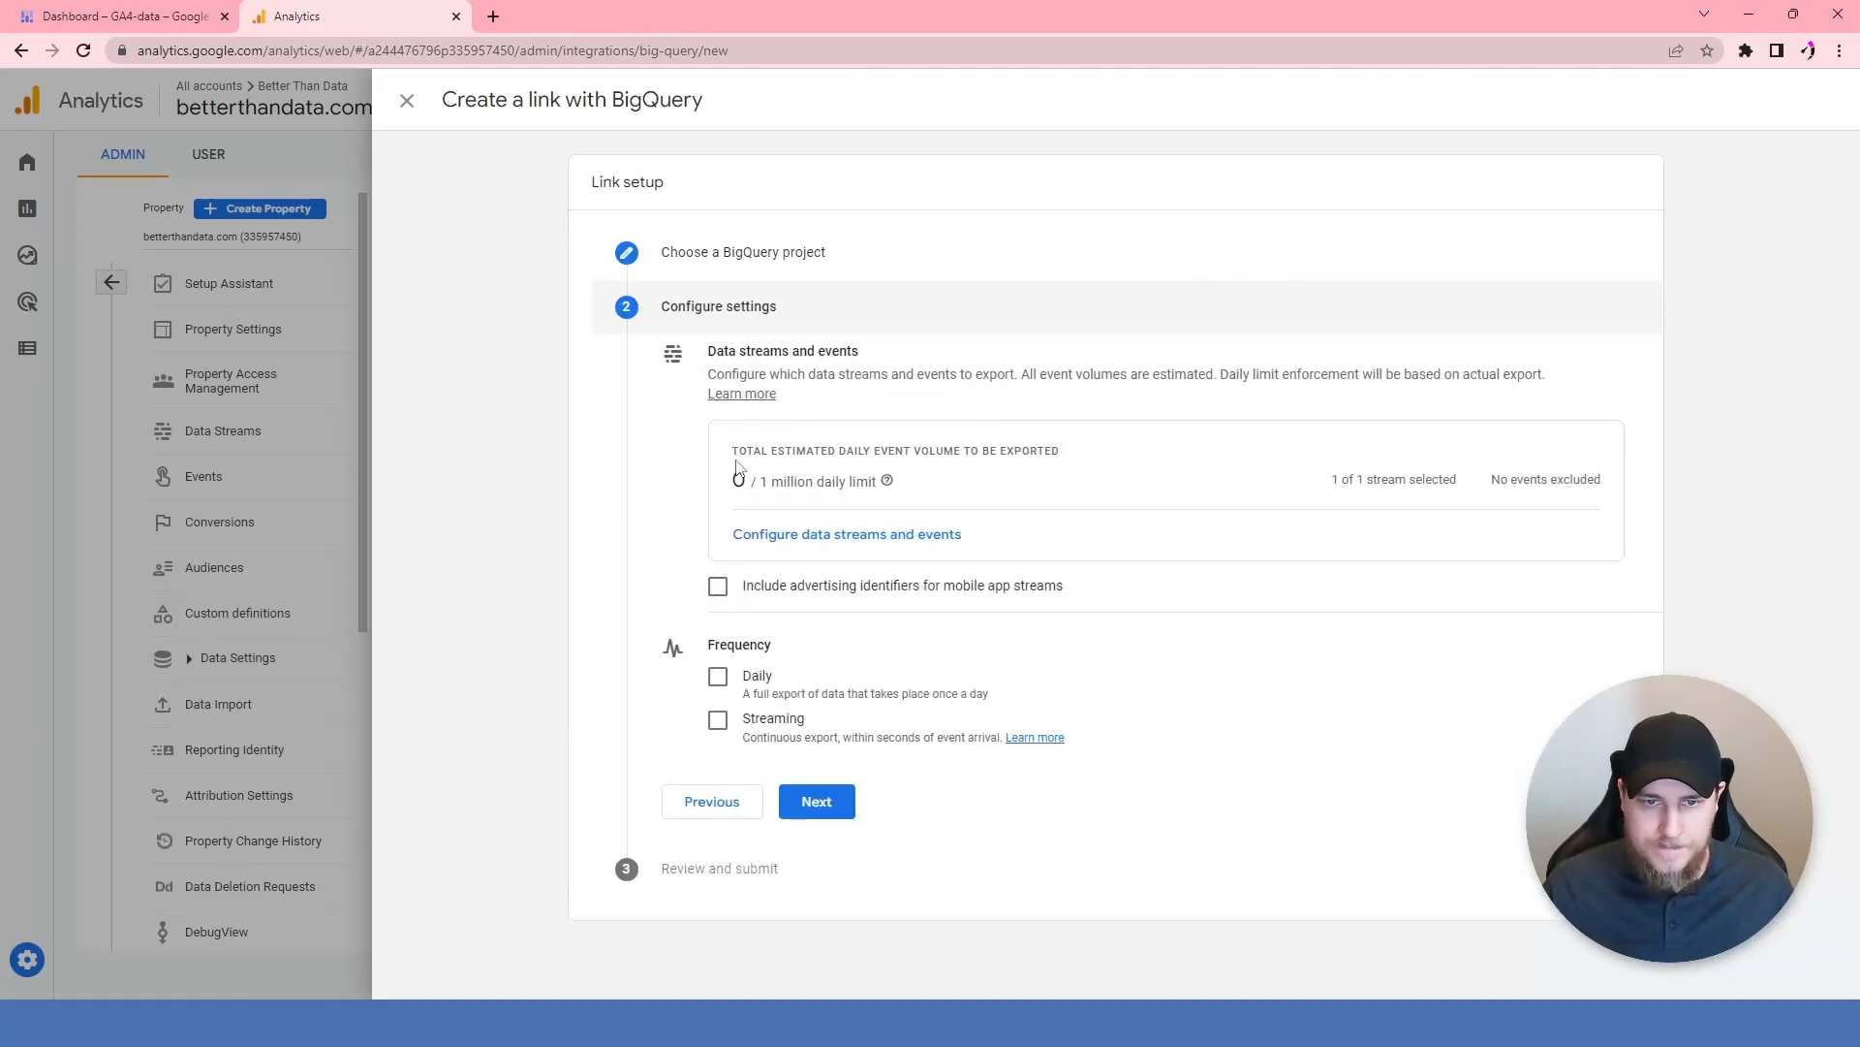
- Enable both Daily and Streaming export frequencies, submit the BigQuery link and return to the links list
click(718, 676)
click(717, 719)
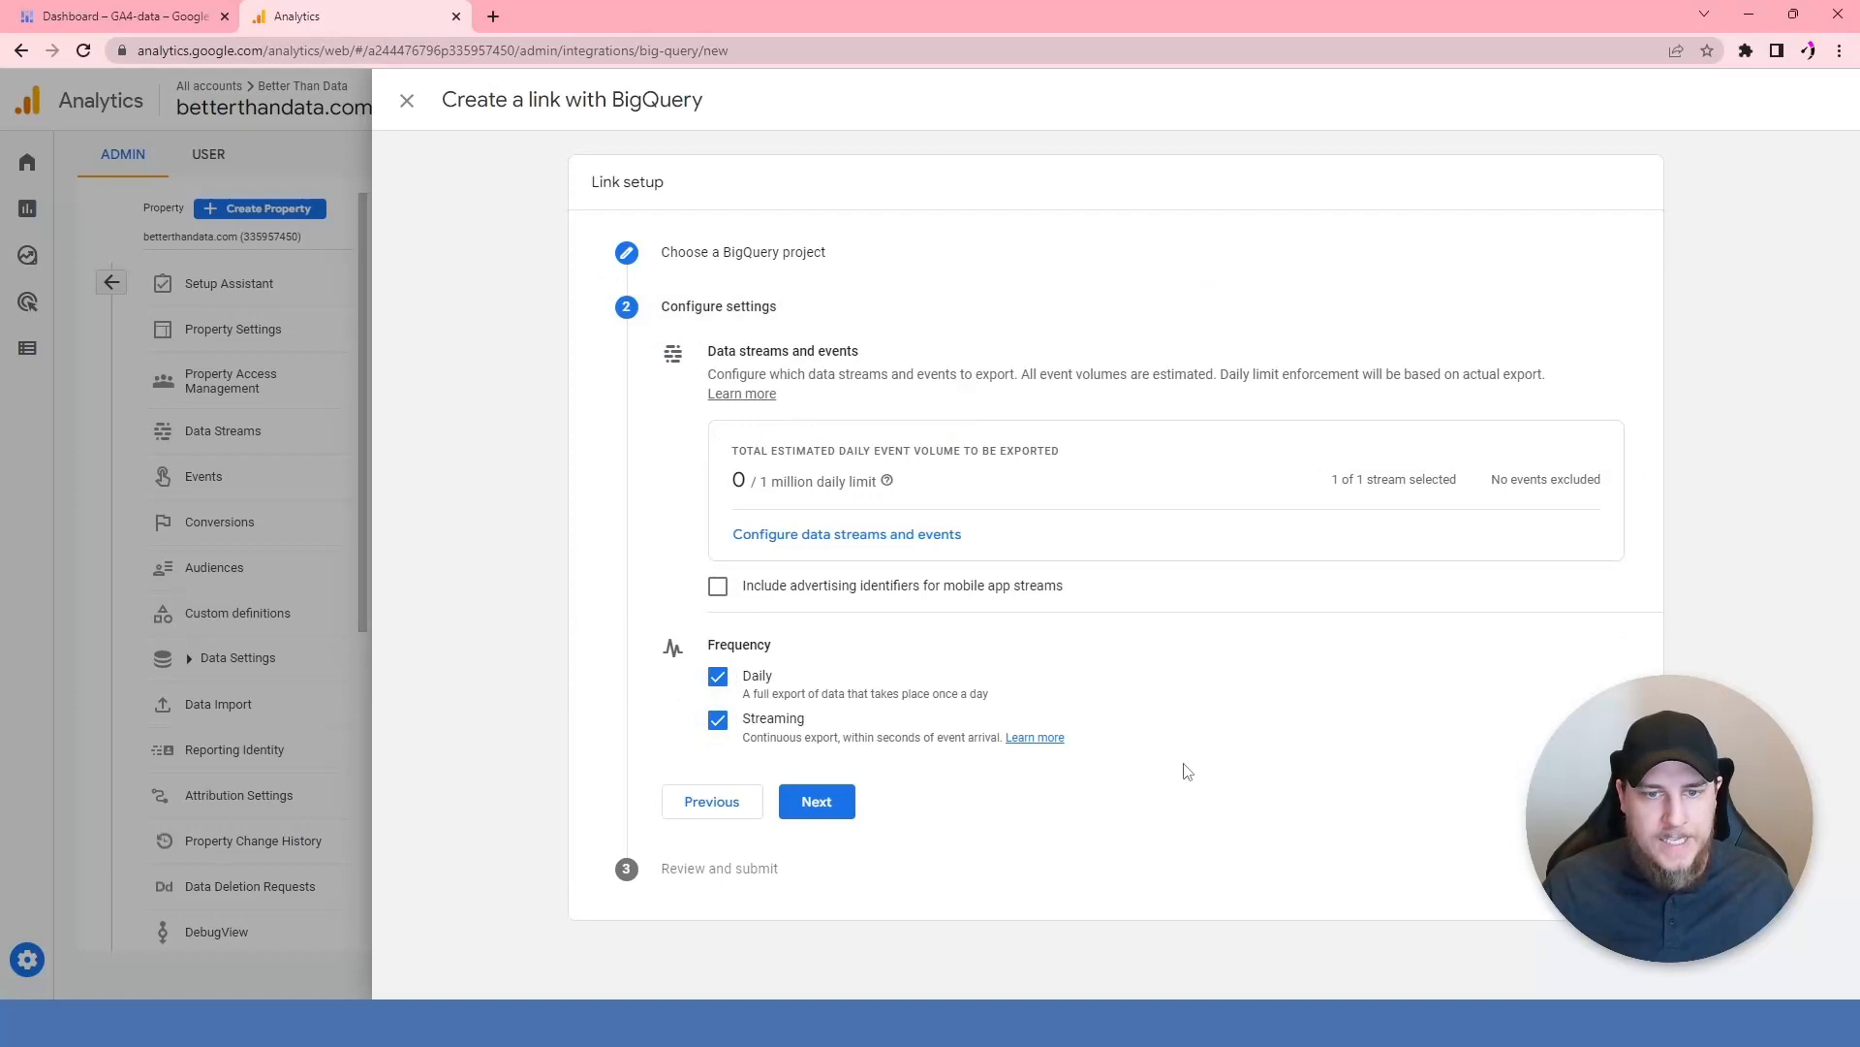
click(817, 801)
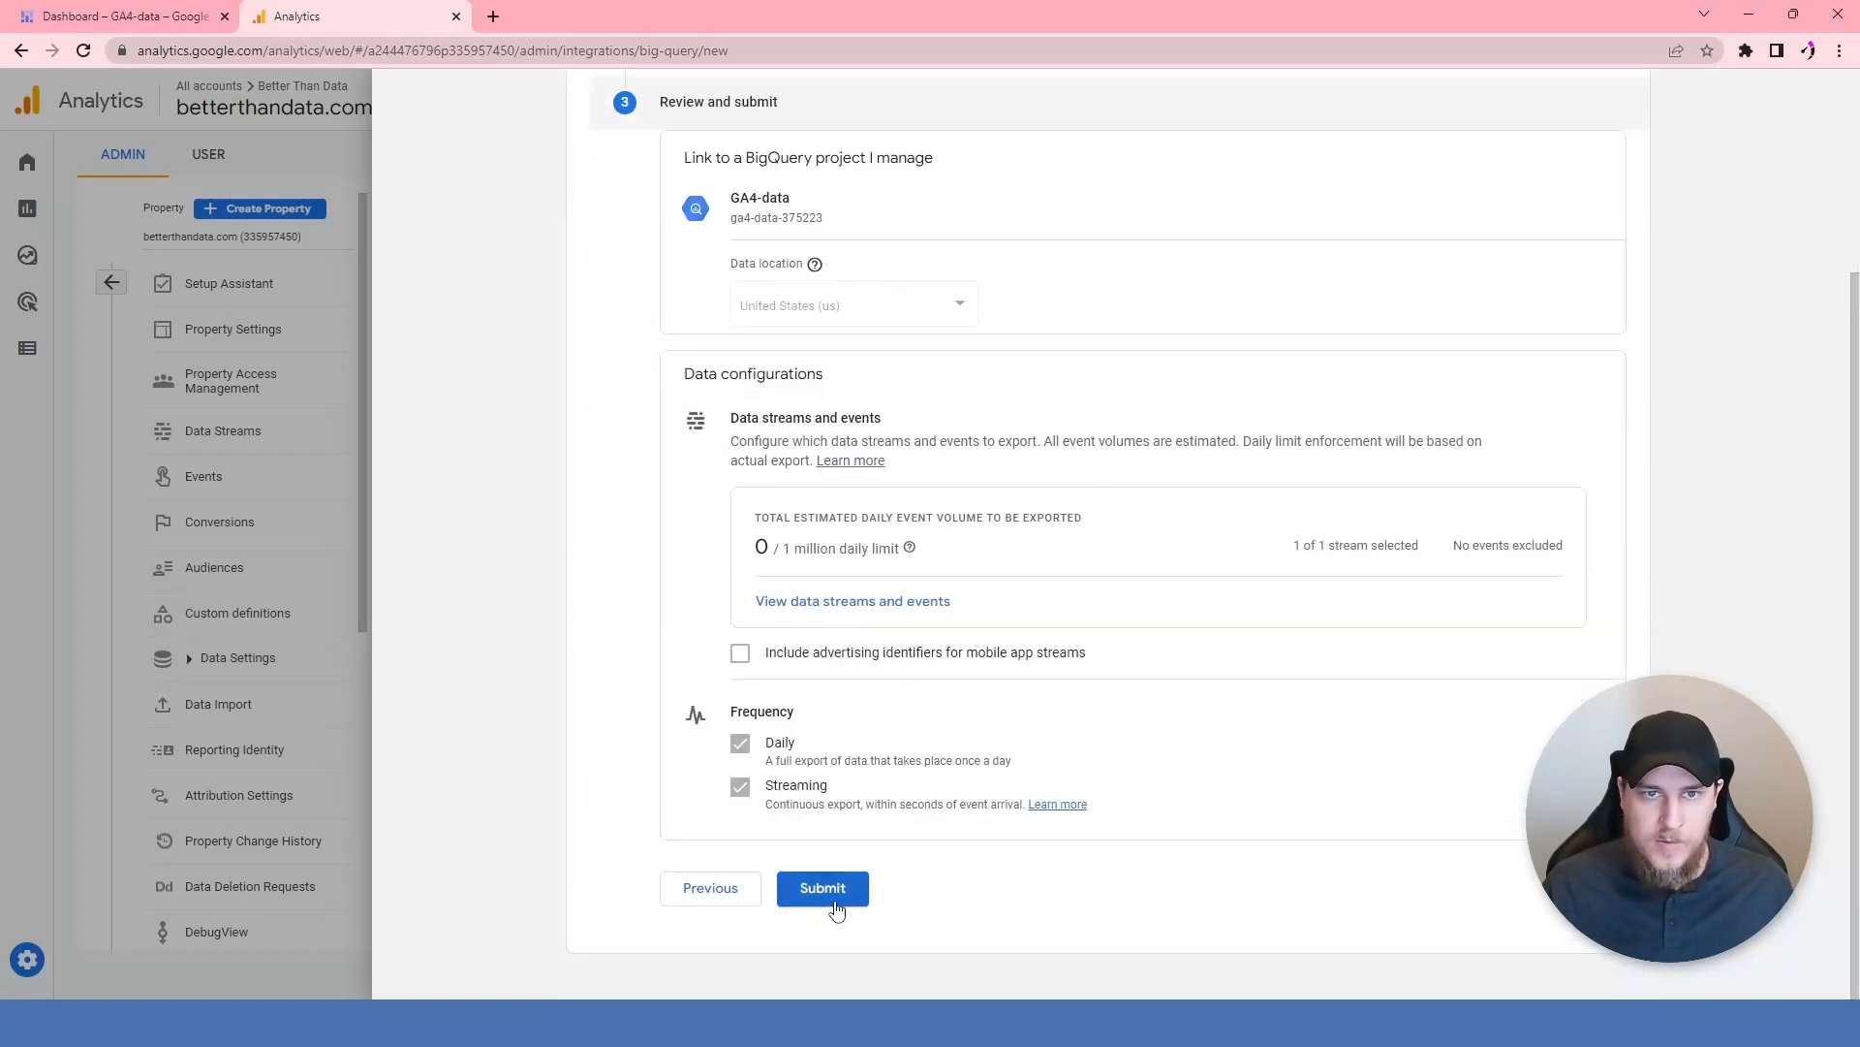
click(837, 908)
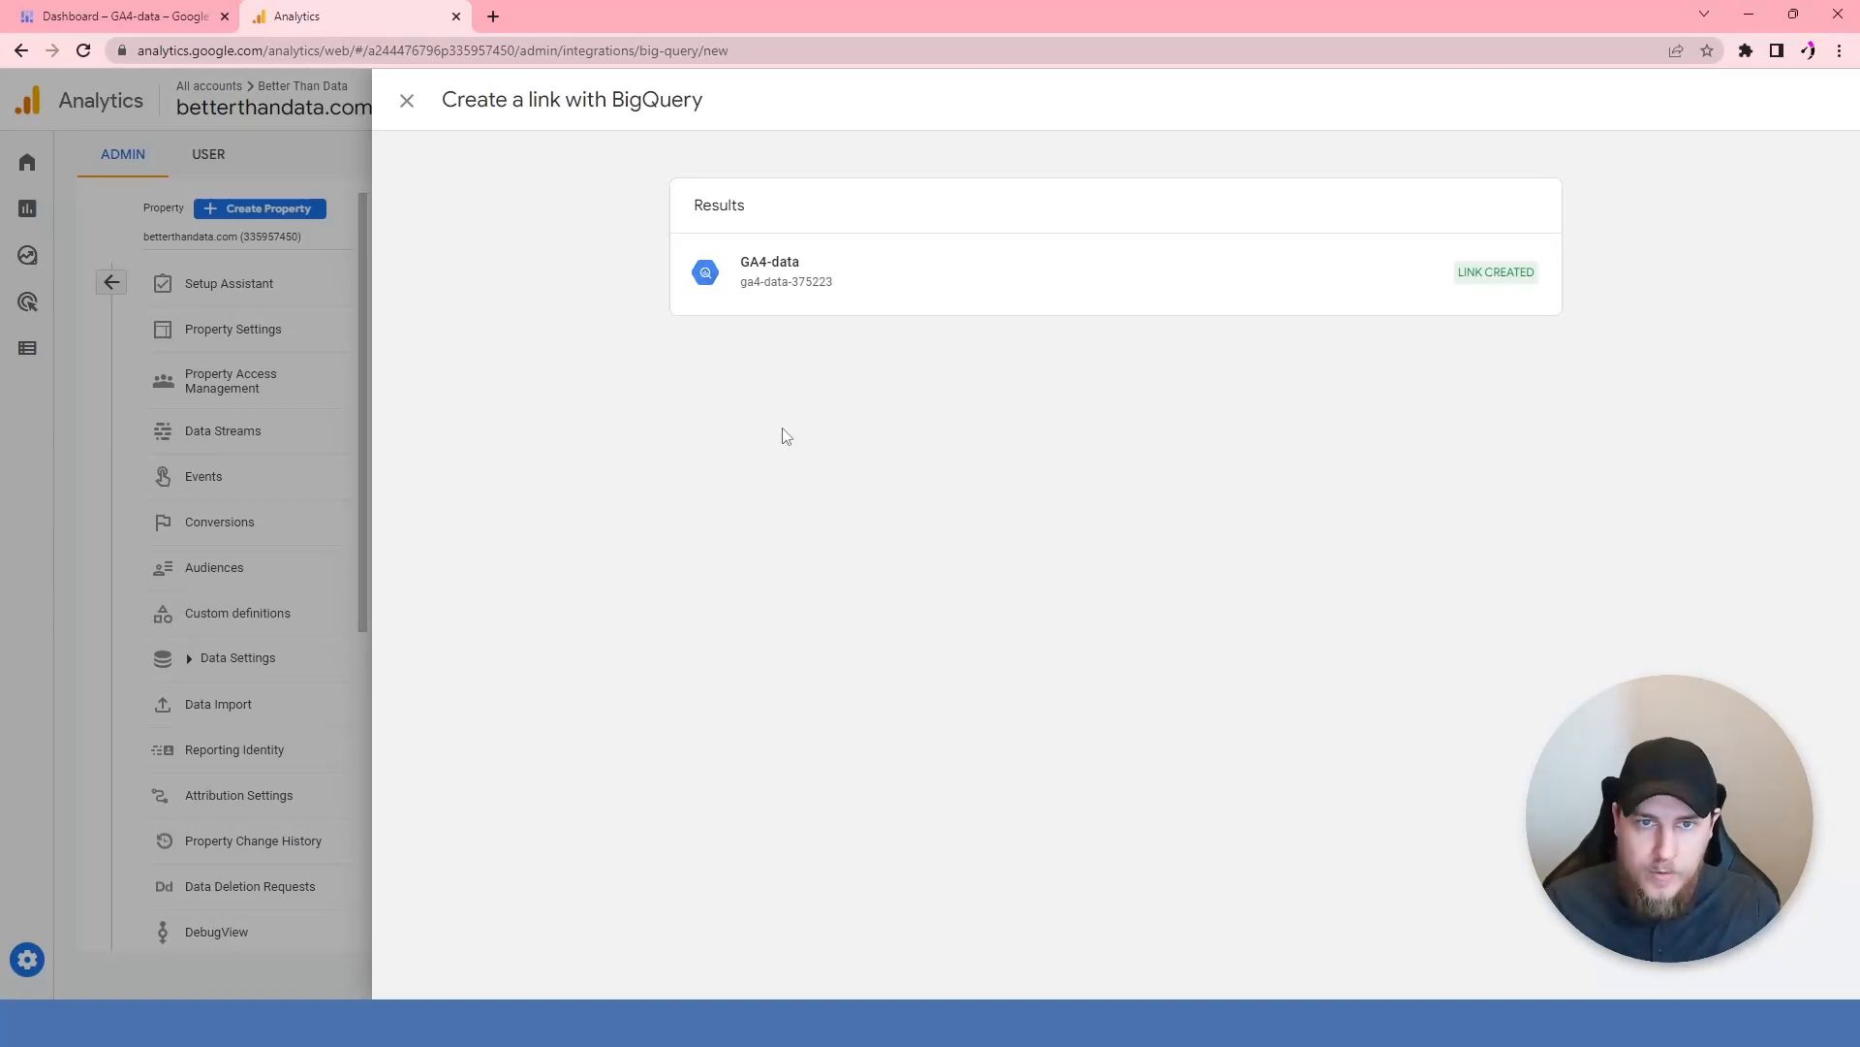
click(406, 101)
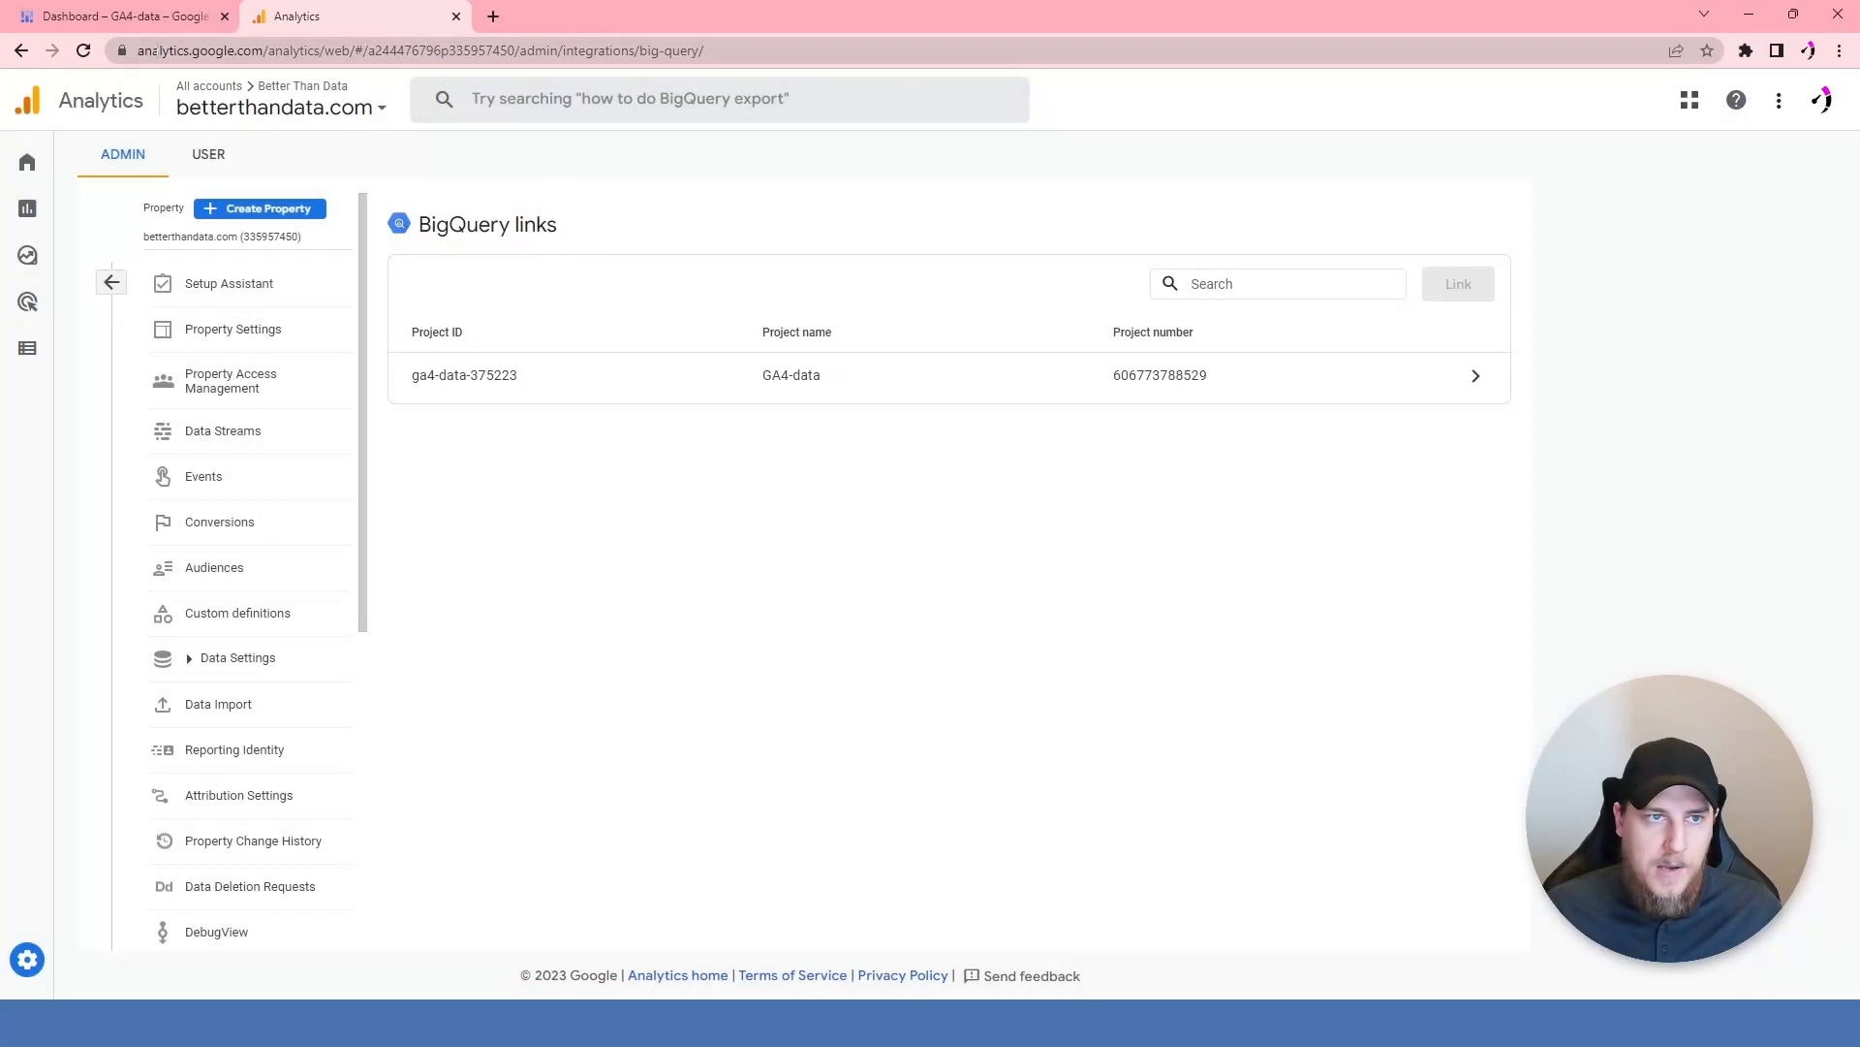
- Switch to Google Cloud and examine the data location of the analytics dataset in the Better Than Data project's SQL workspace
click(126, 16)
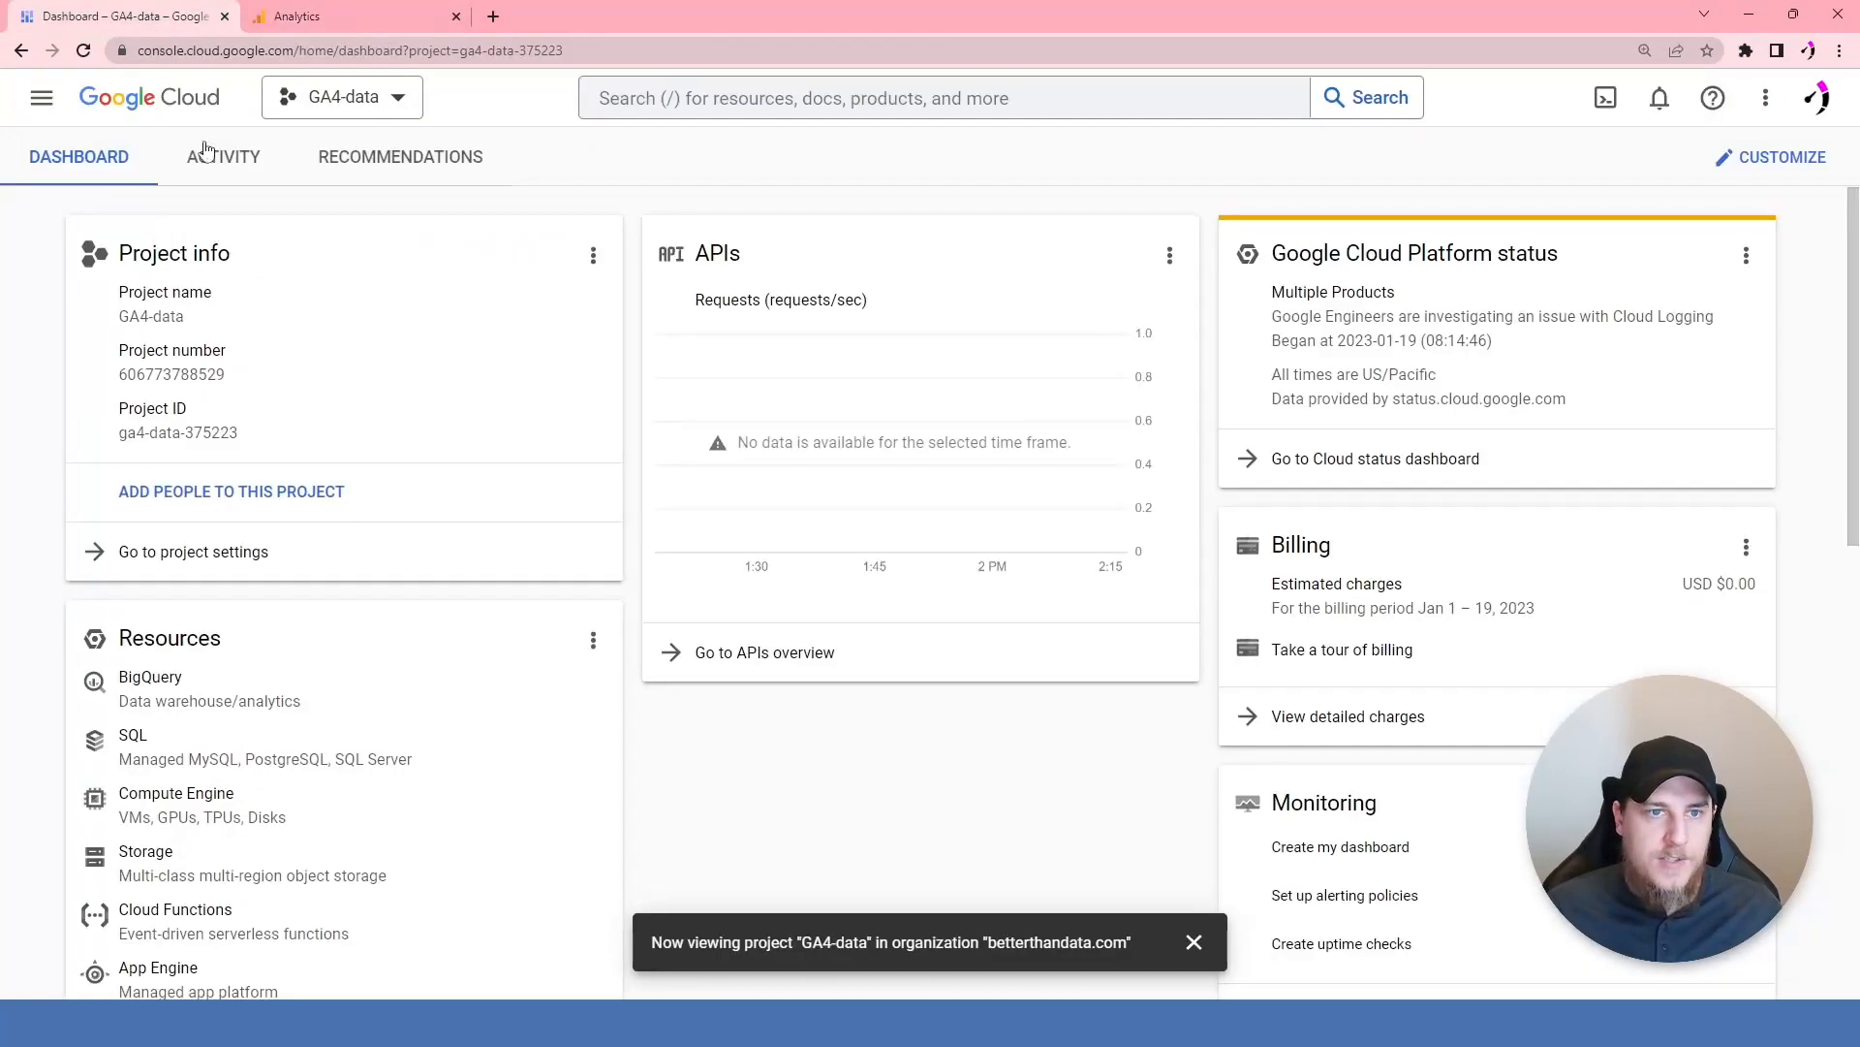
click(385, 118)
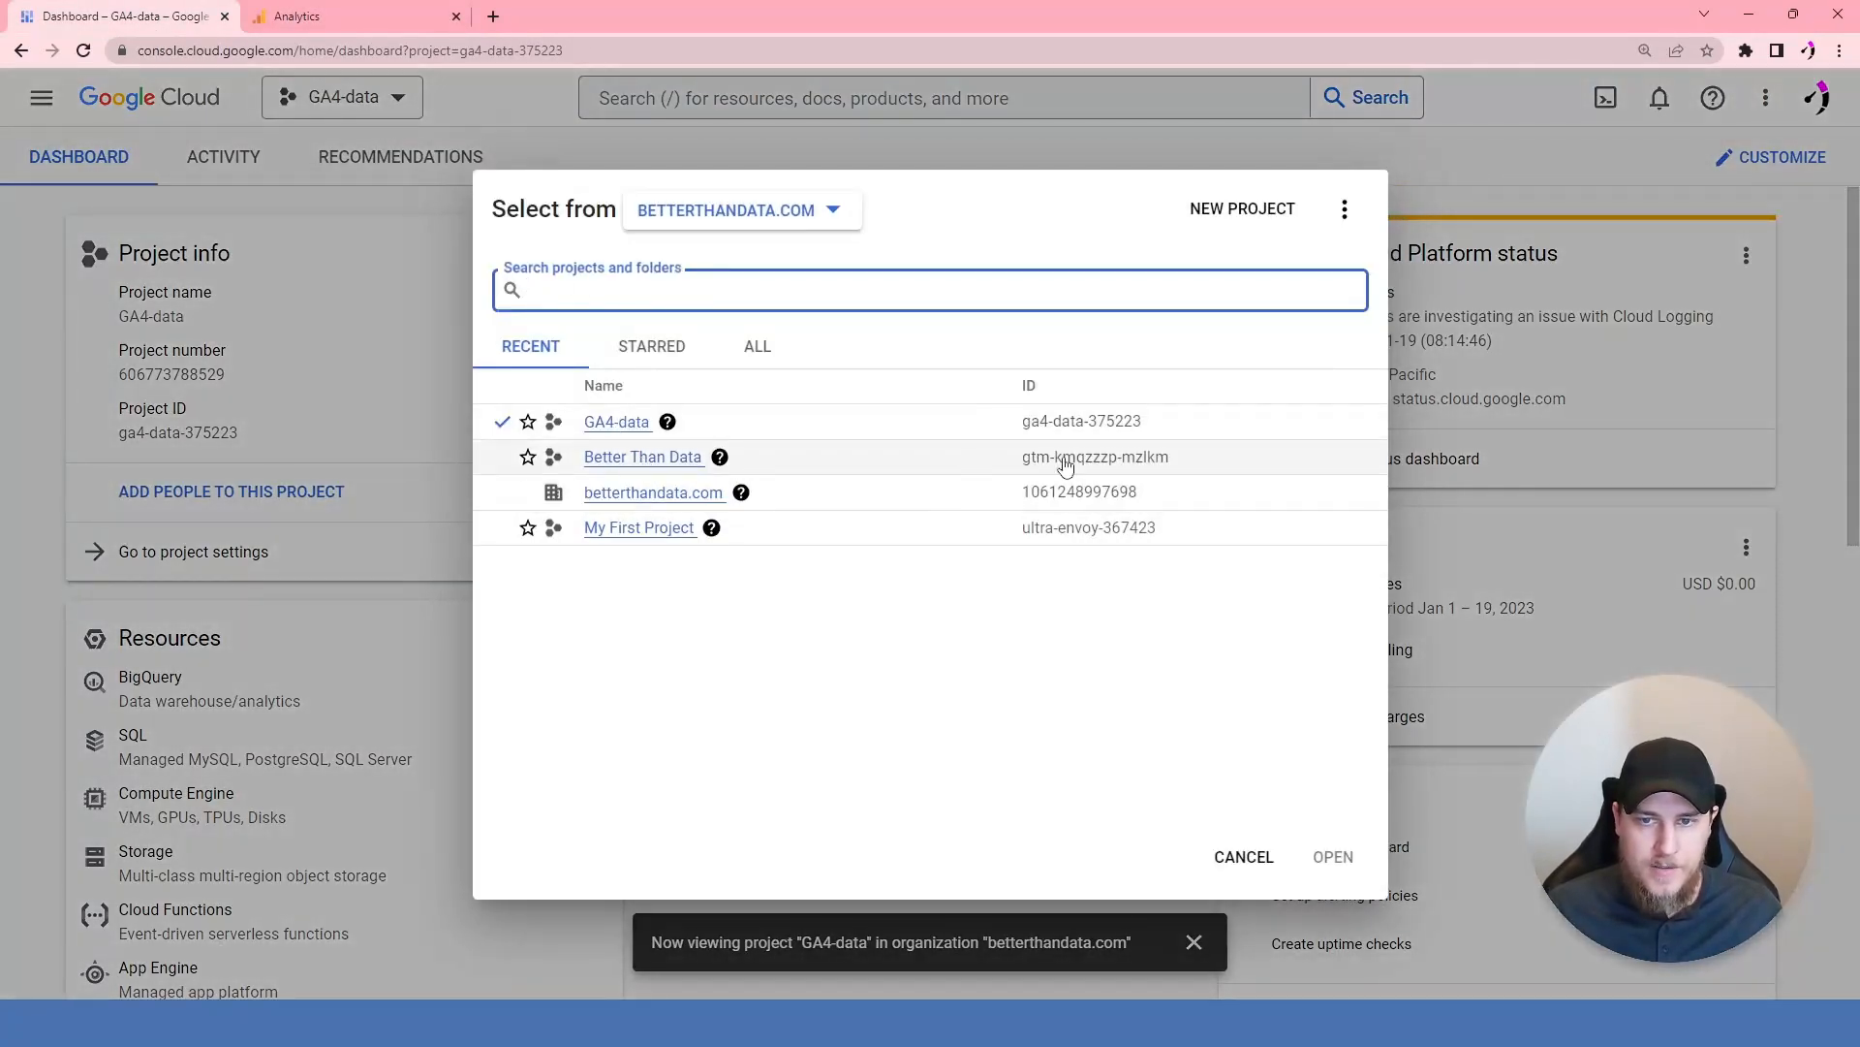
click(654, 457)
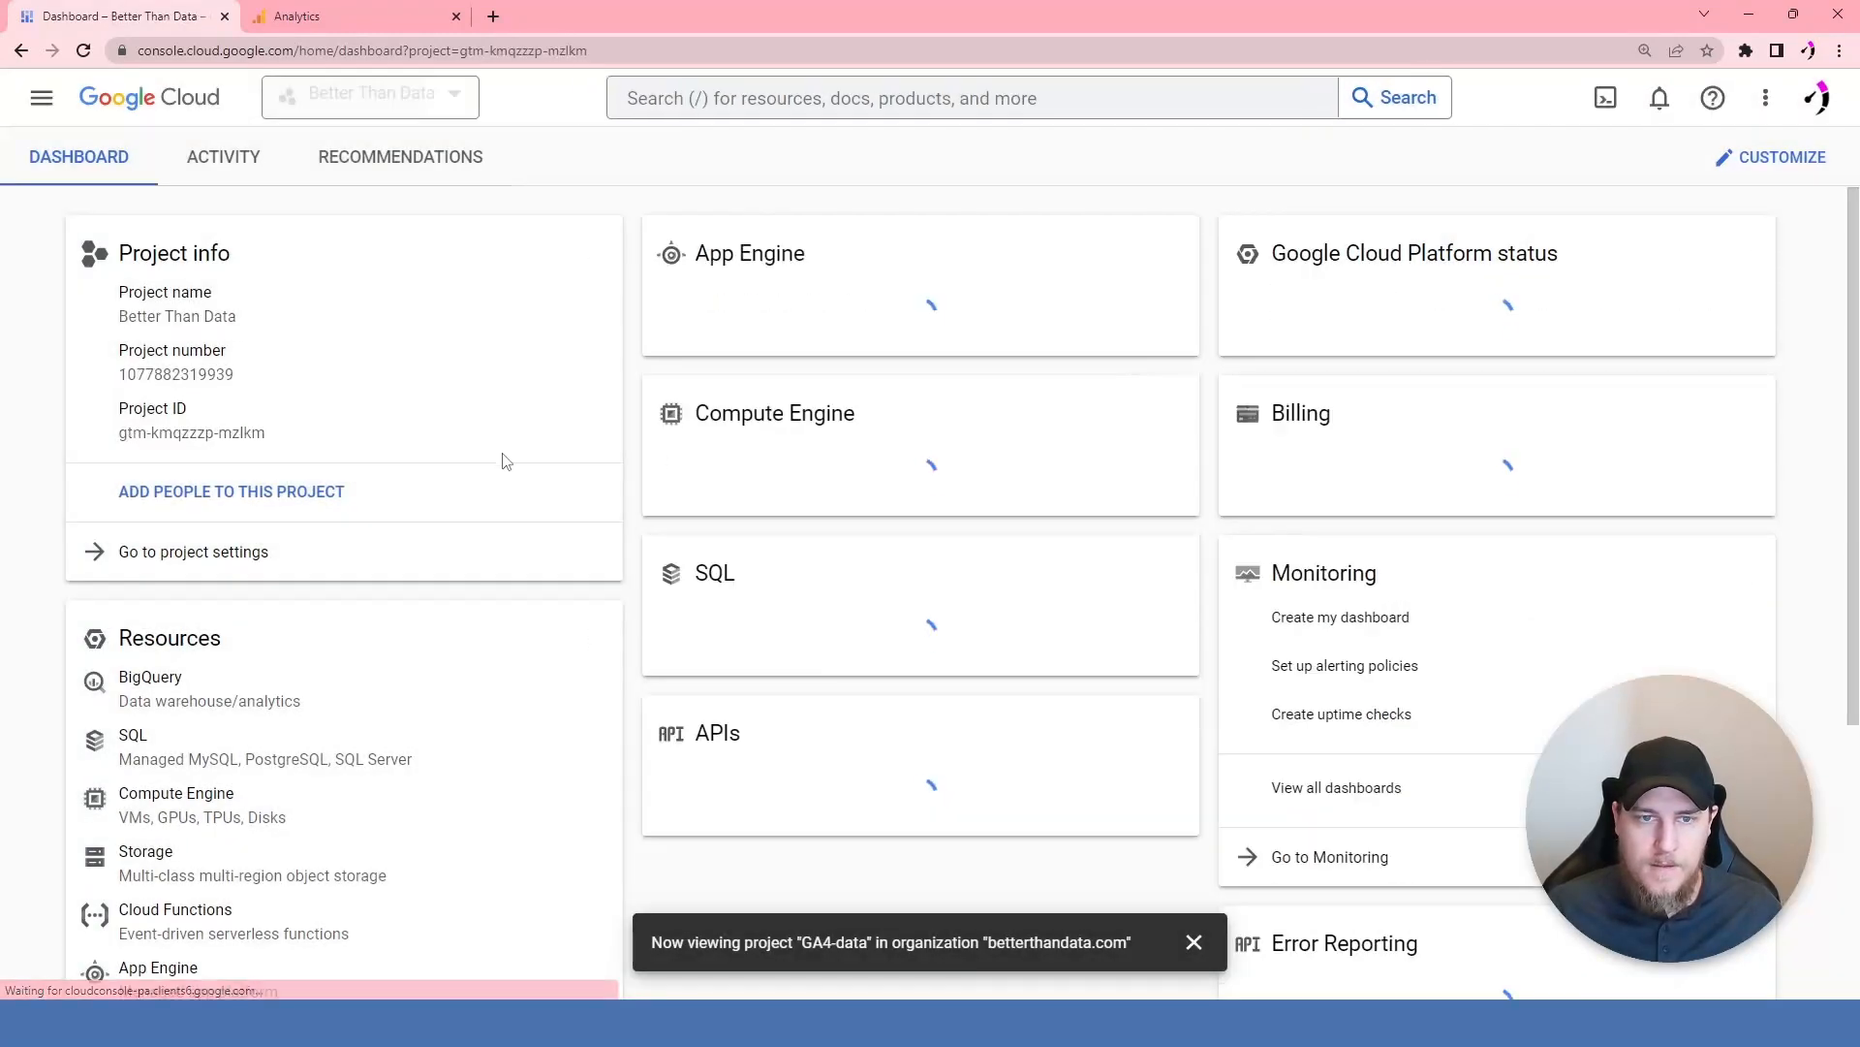
click(40, 97)
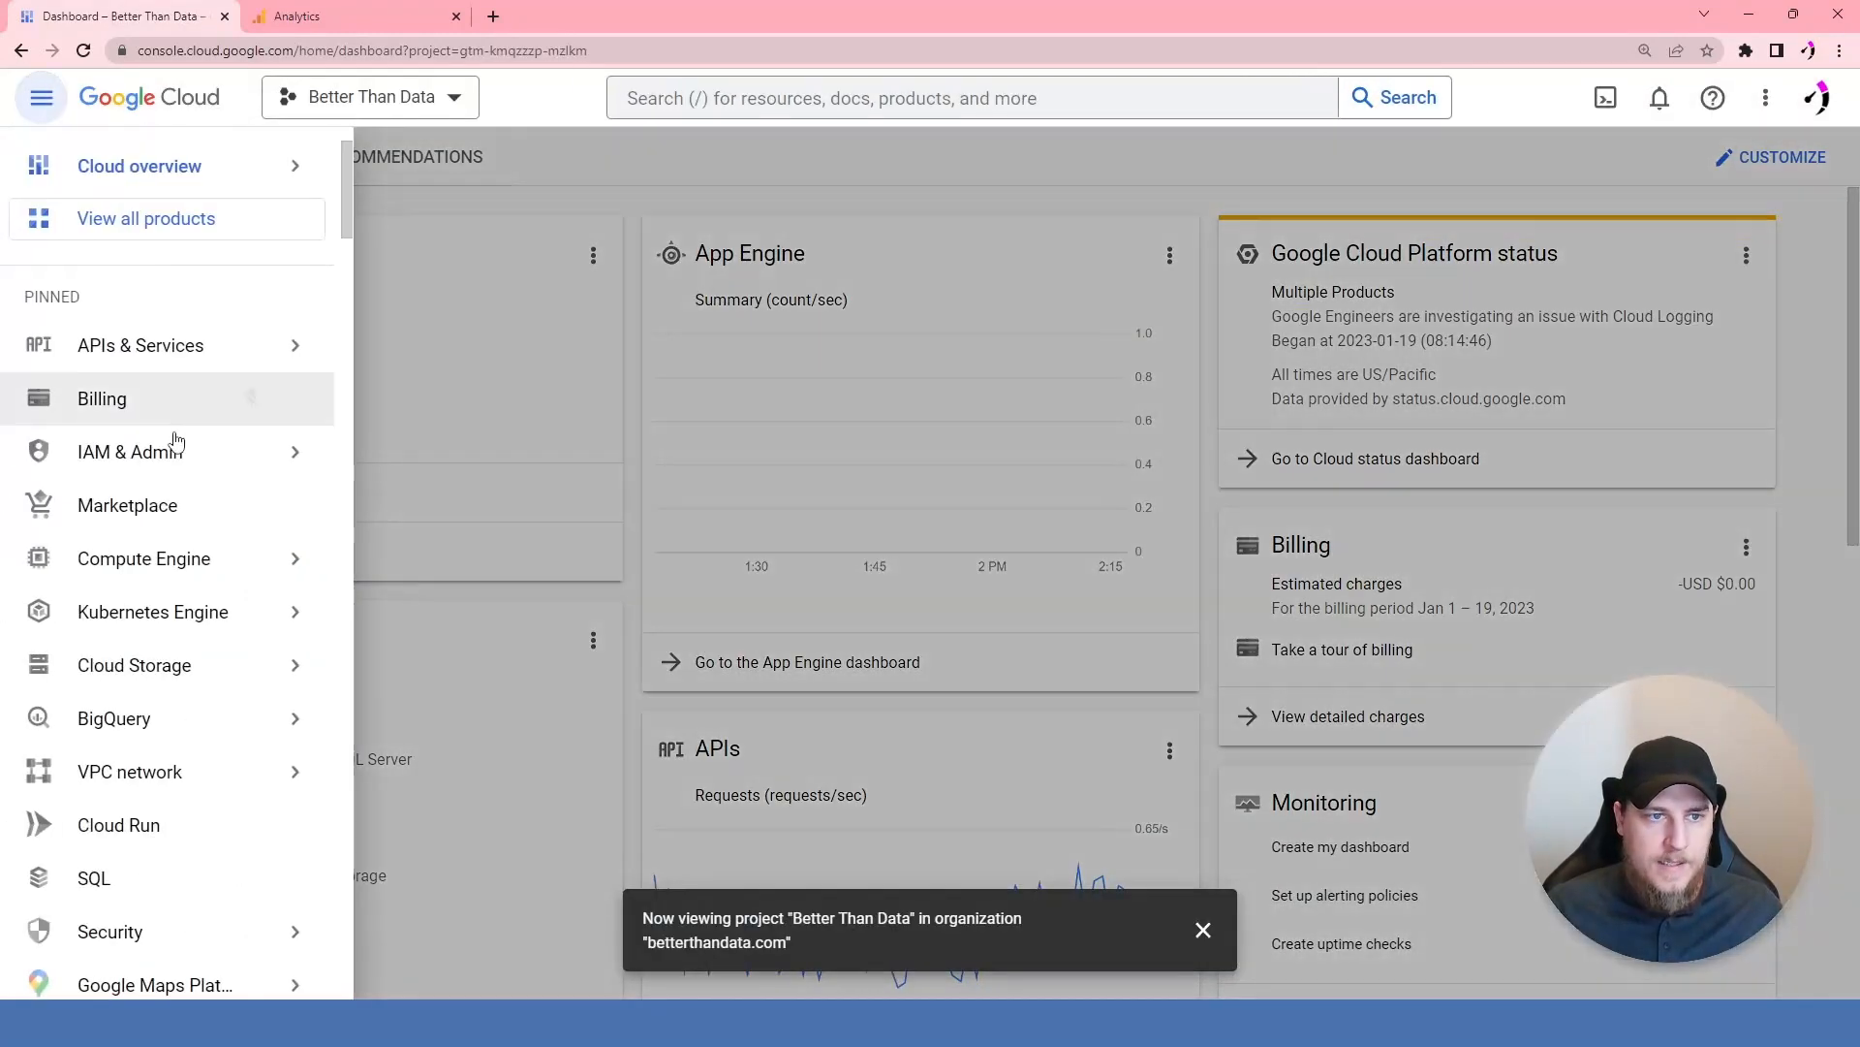
mouse_move(249, 718)
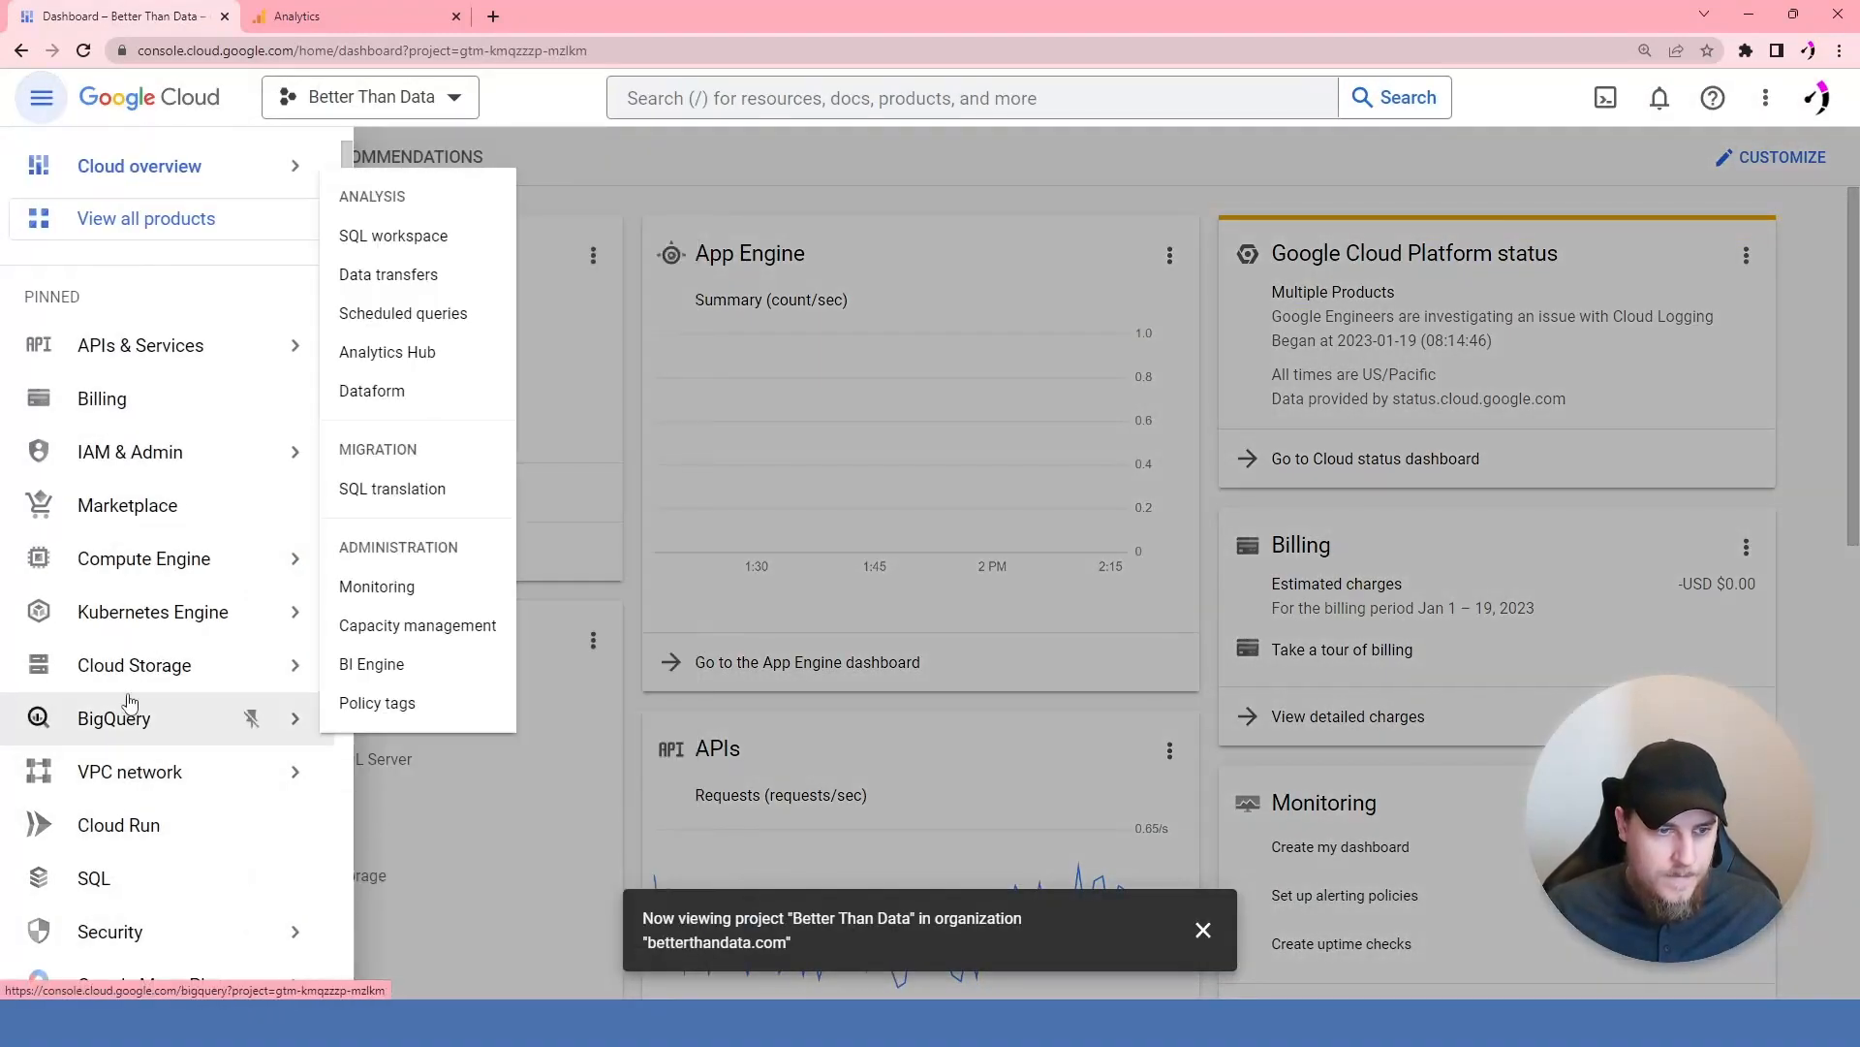
click(415, 242)
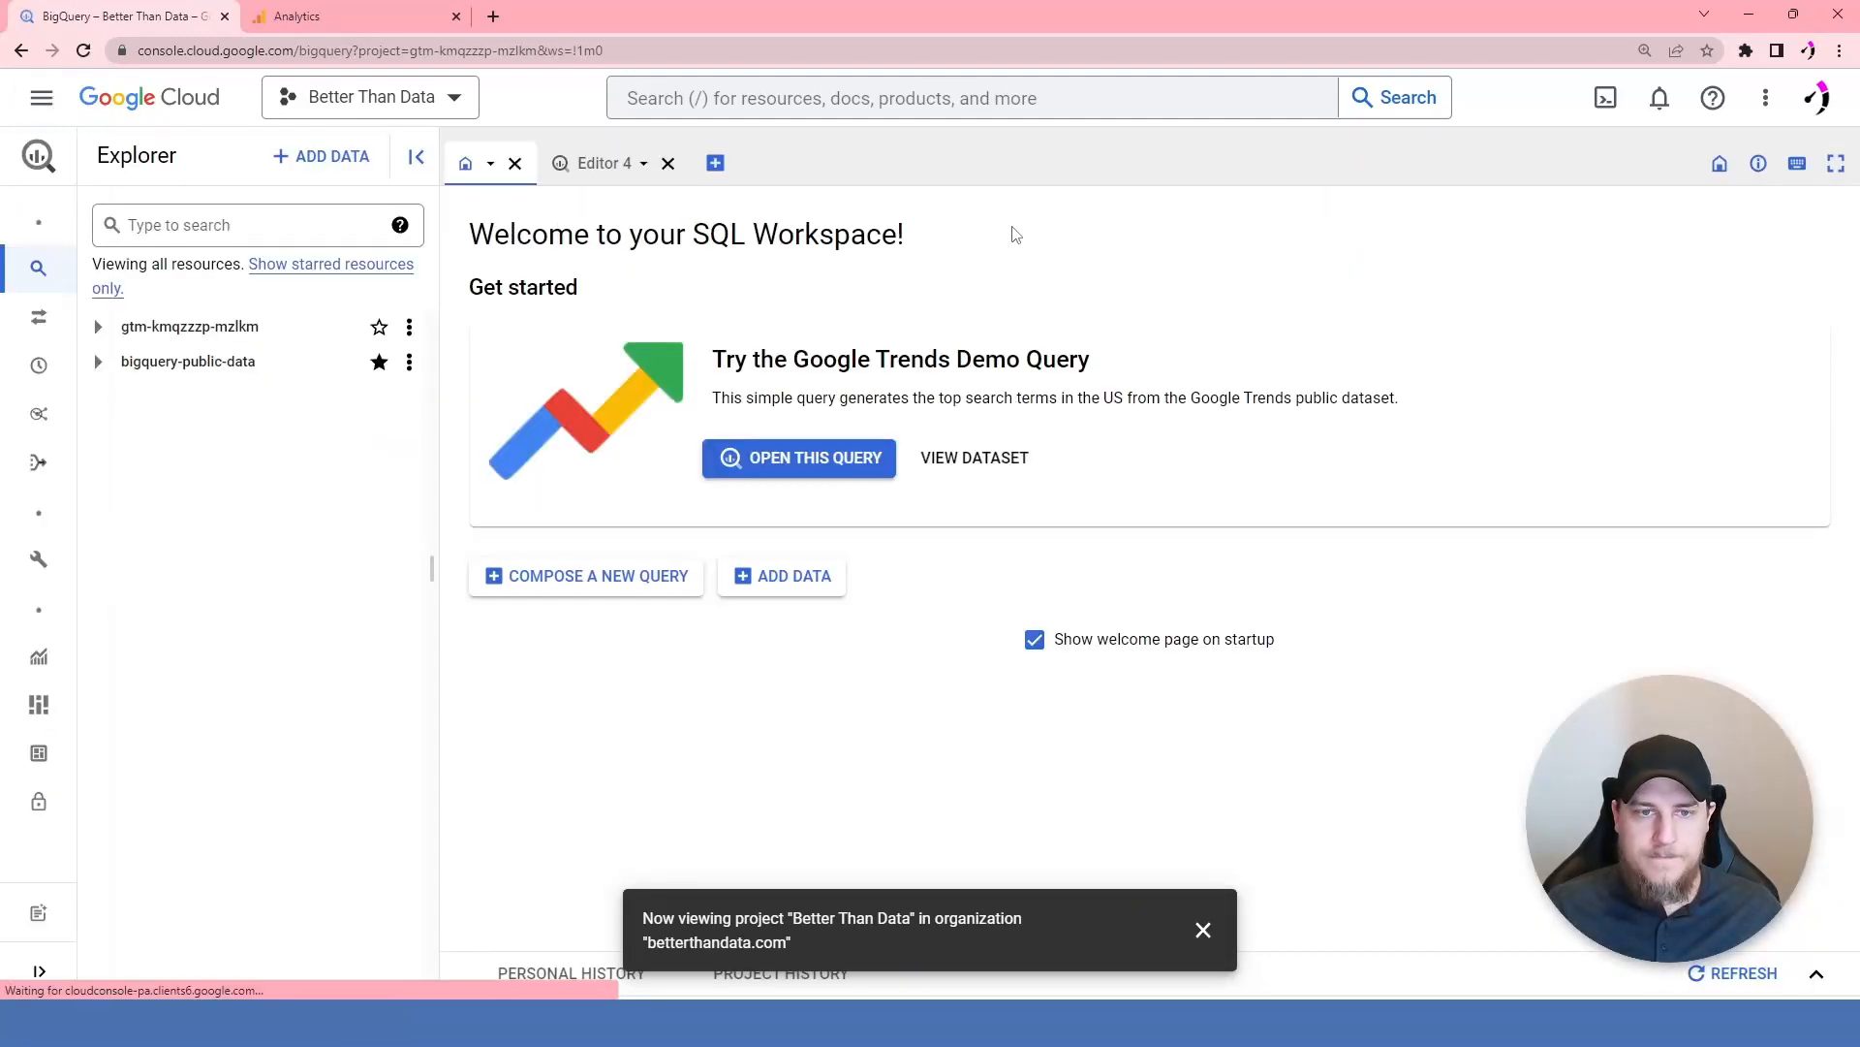
click(96, 327)
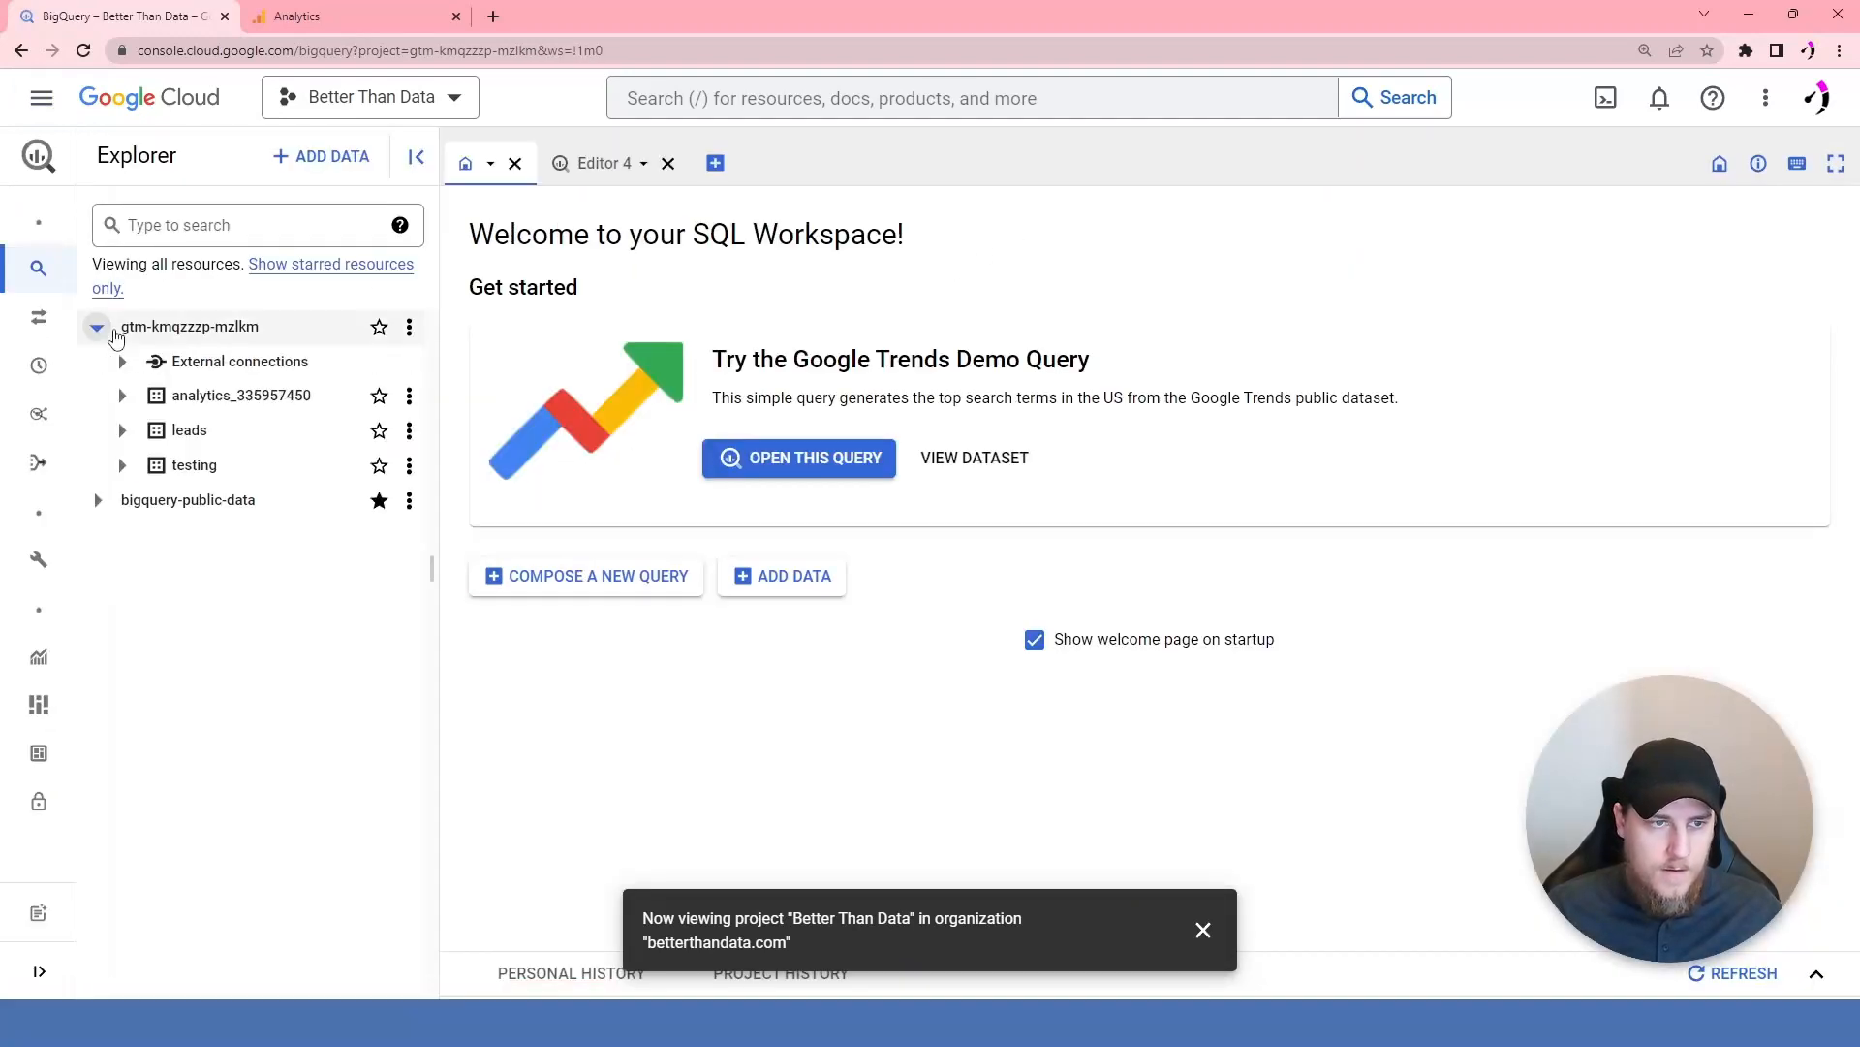
click(200, 399)
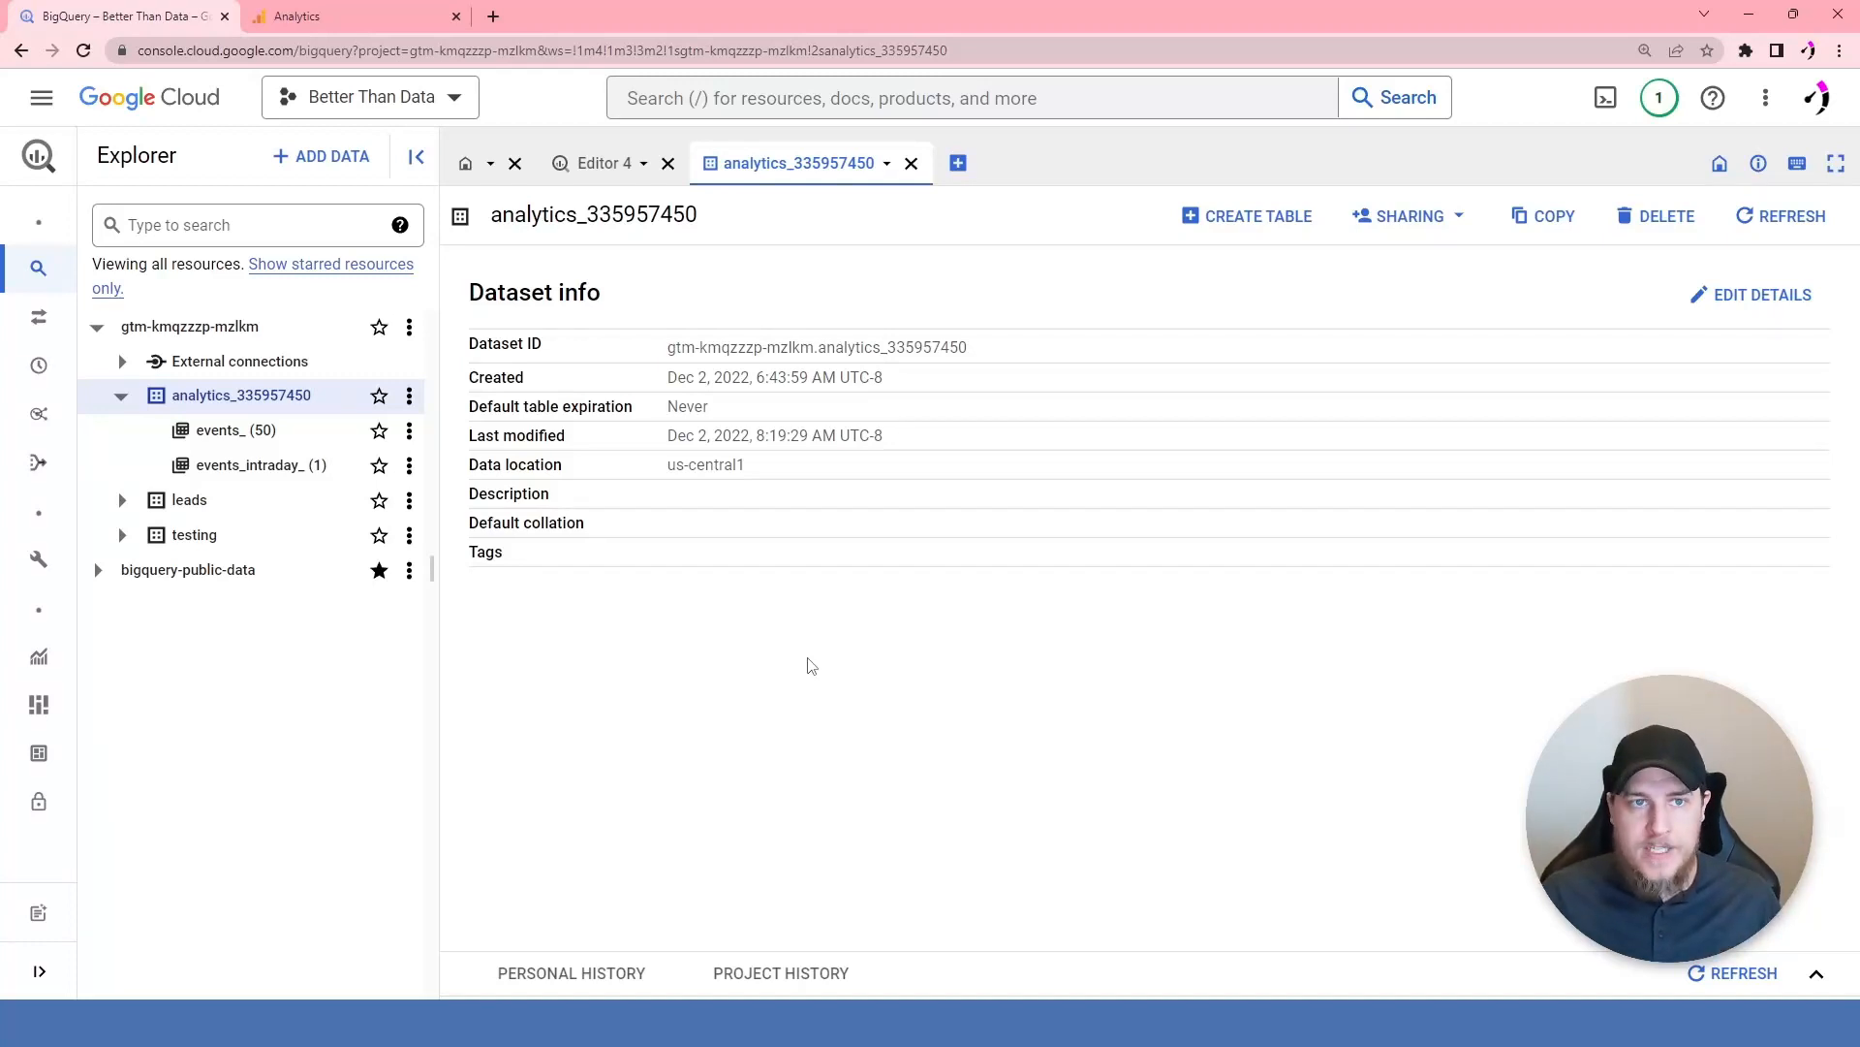
- Switch to the GA4-data project in BigQuery and expand its list of datasets
click(371, 97)
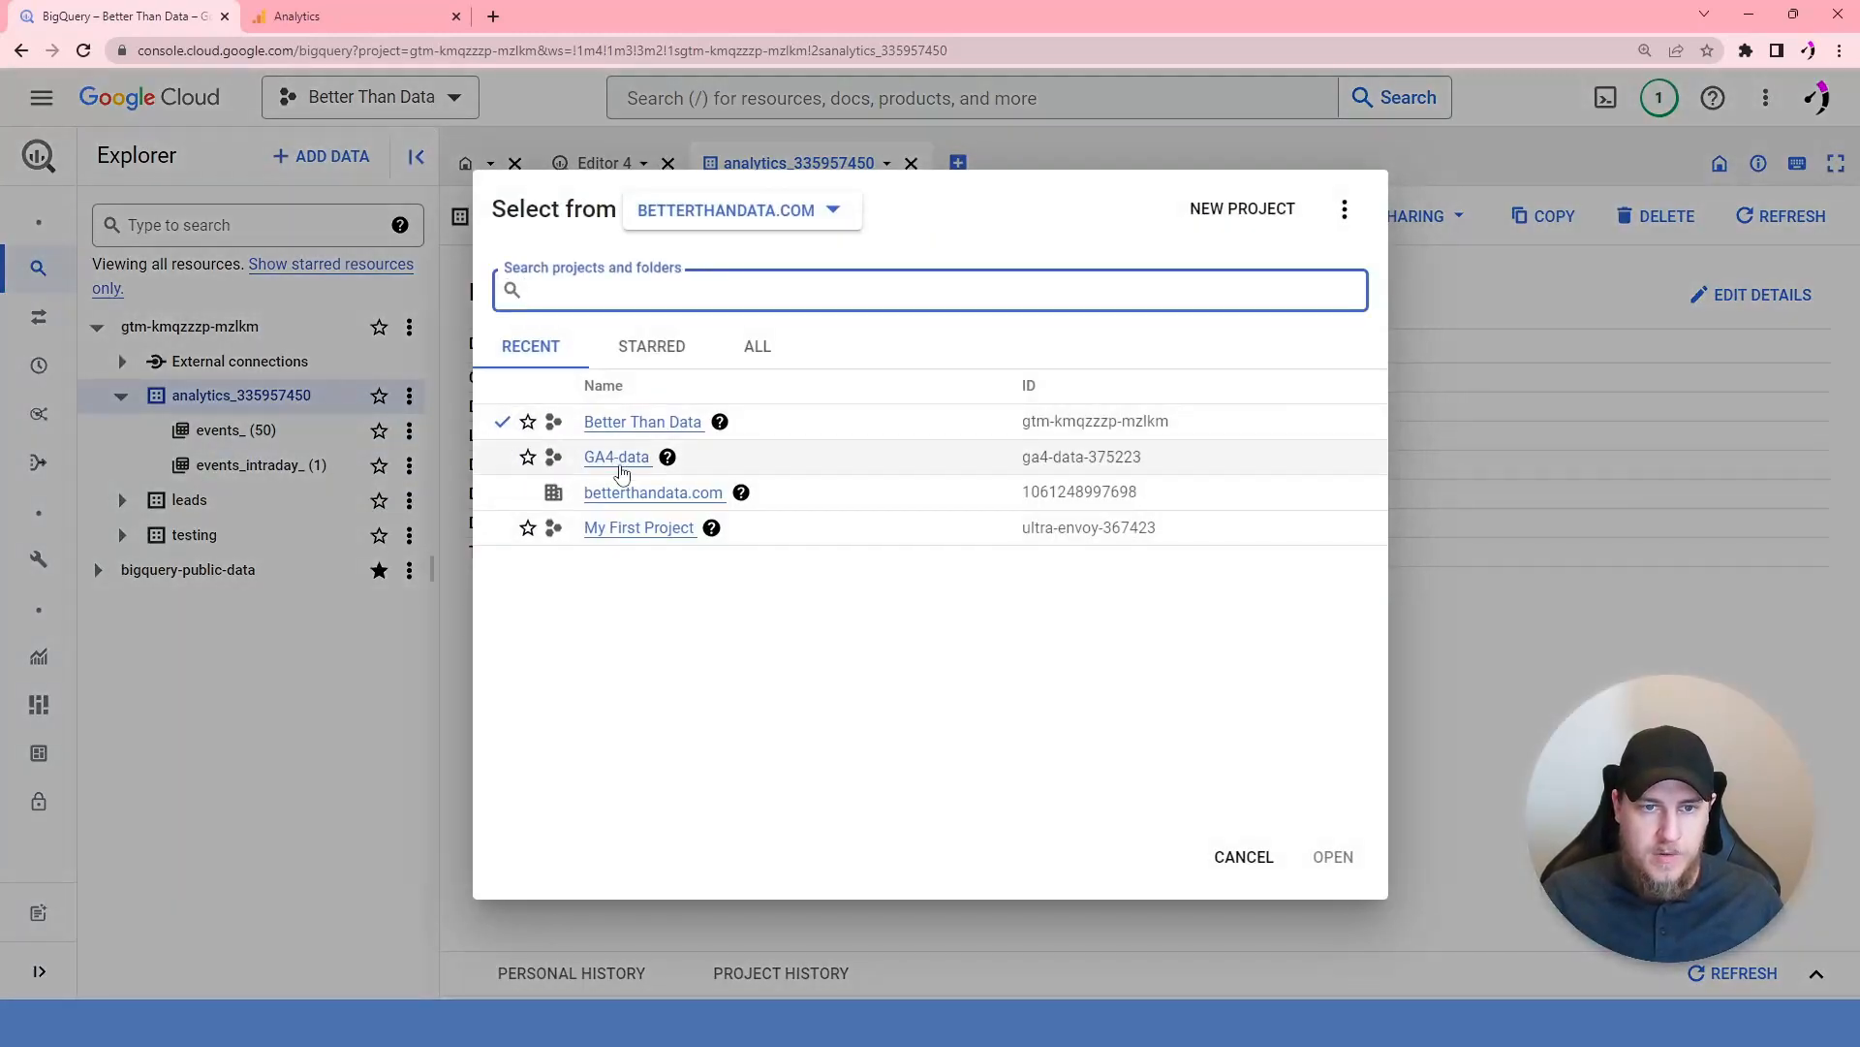
click(618, 459)
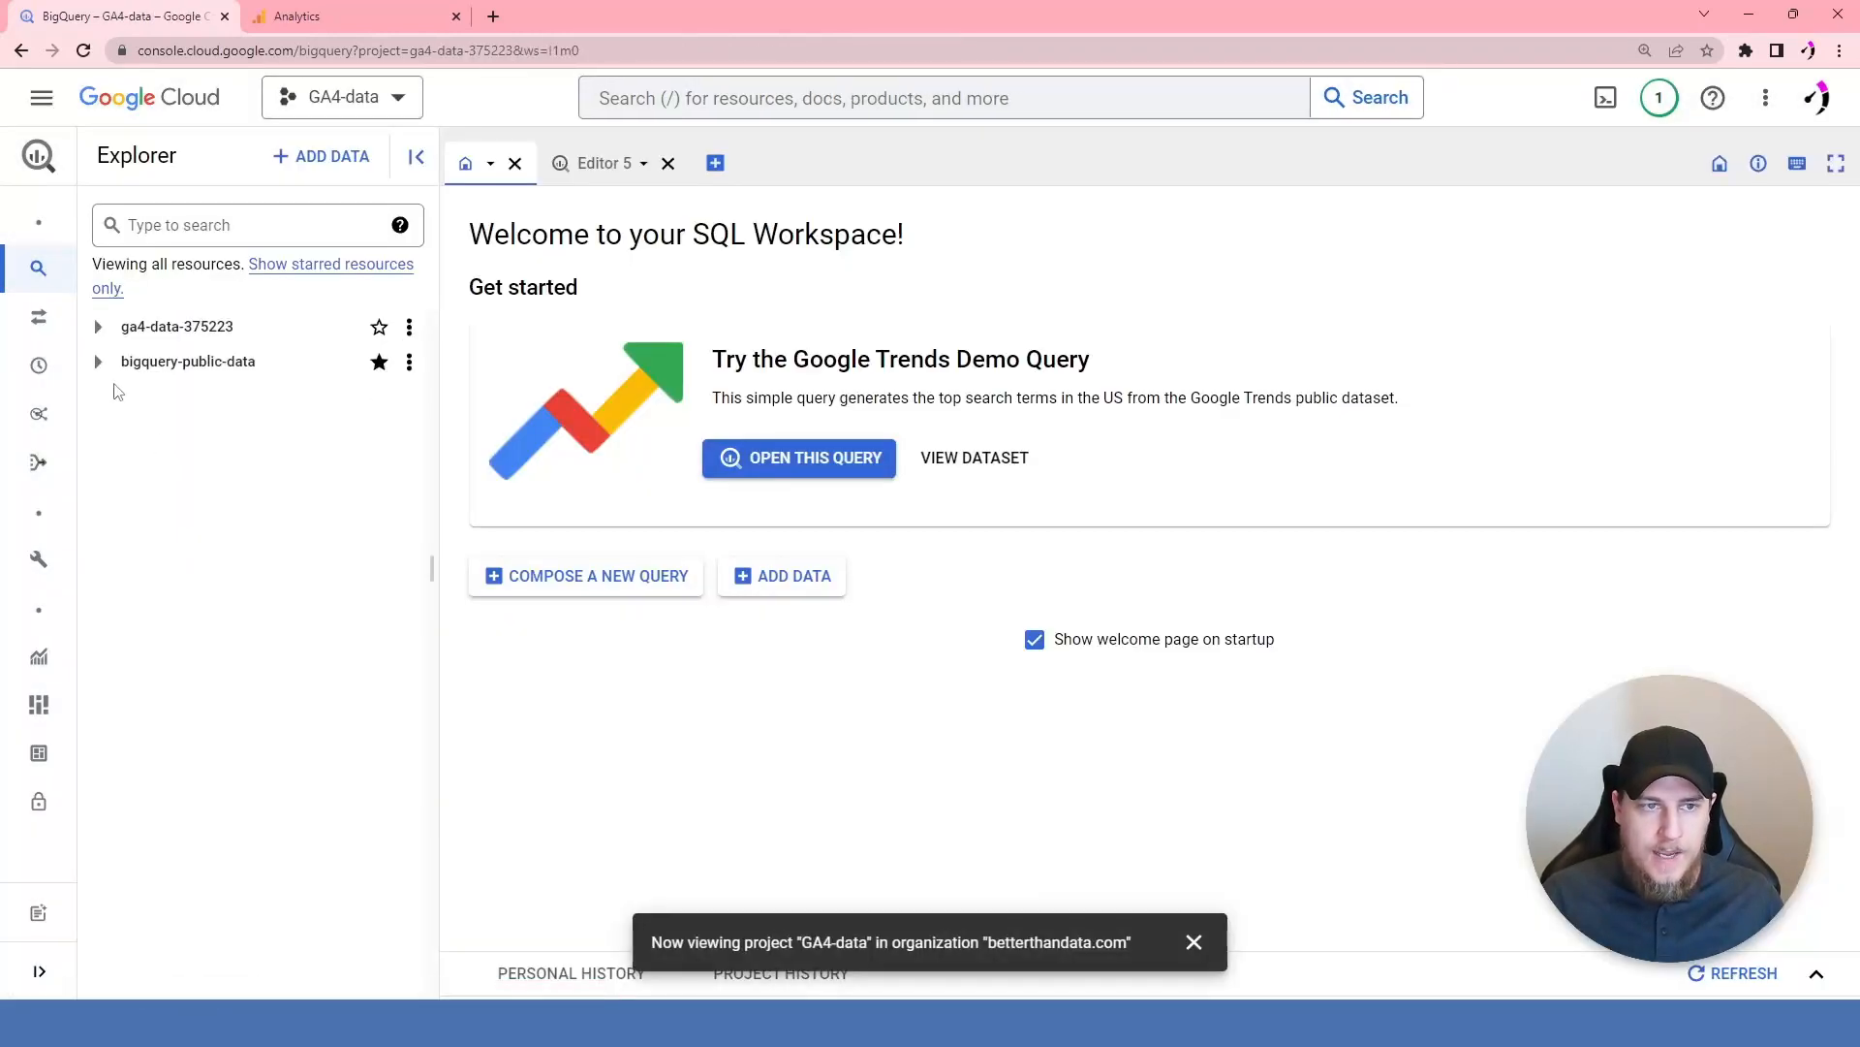
click(97, 326)
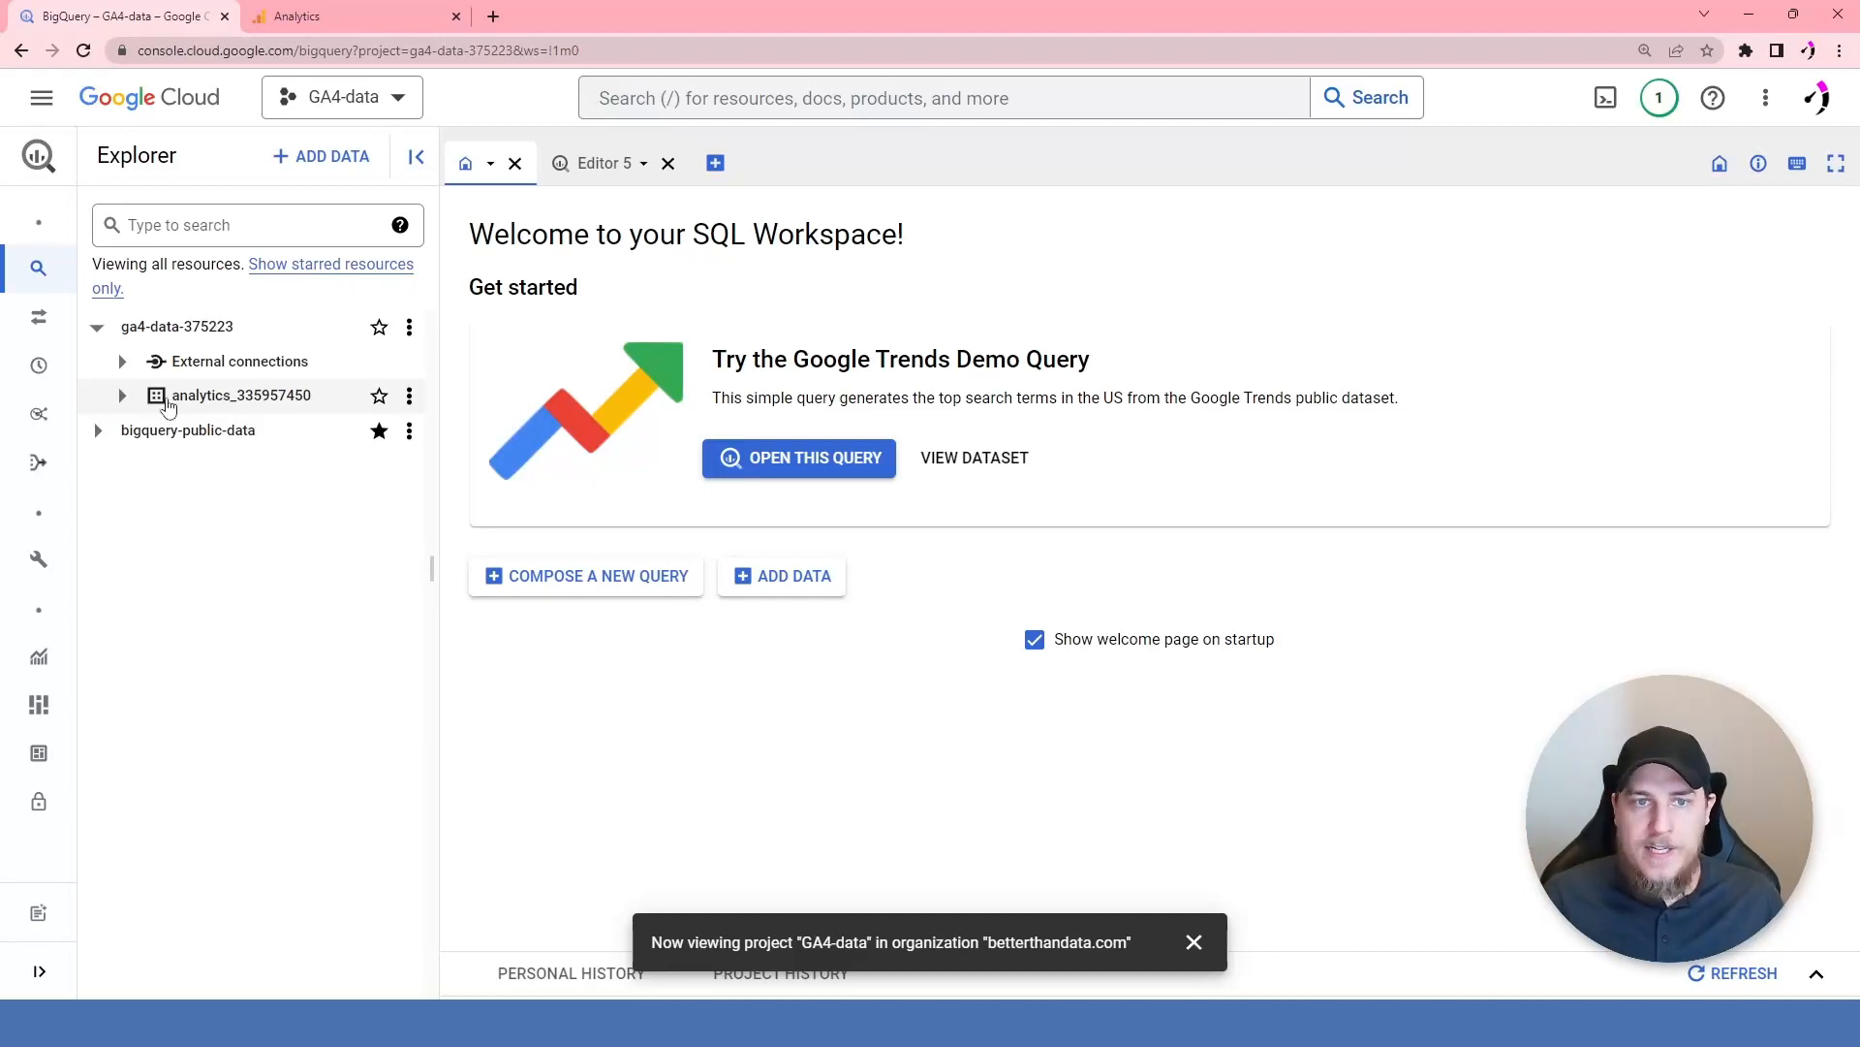
- Start a new dataset in the GA4-data project and enter analytics_ as the start of its dataset ID
click(409, 327)
click(448, 370)
click(1240, 258)
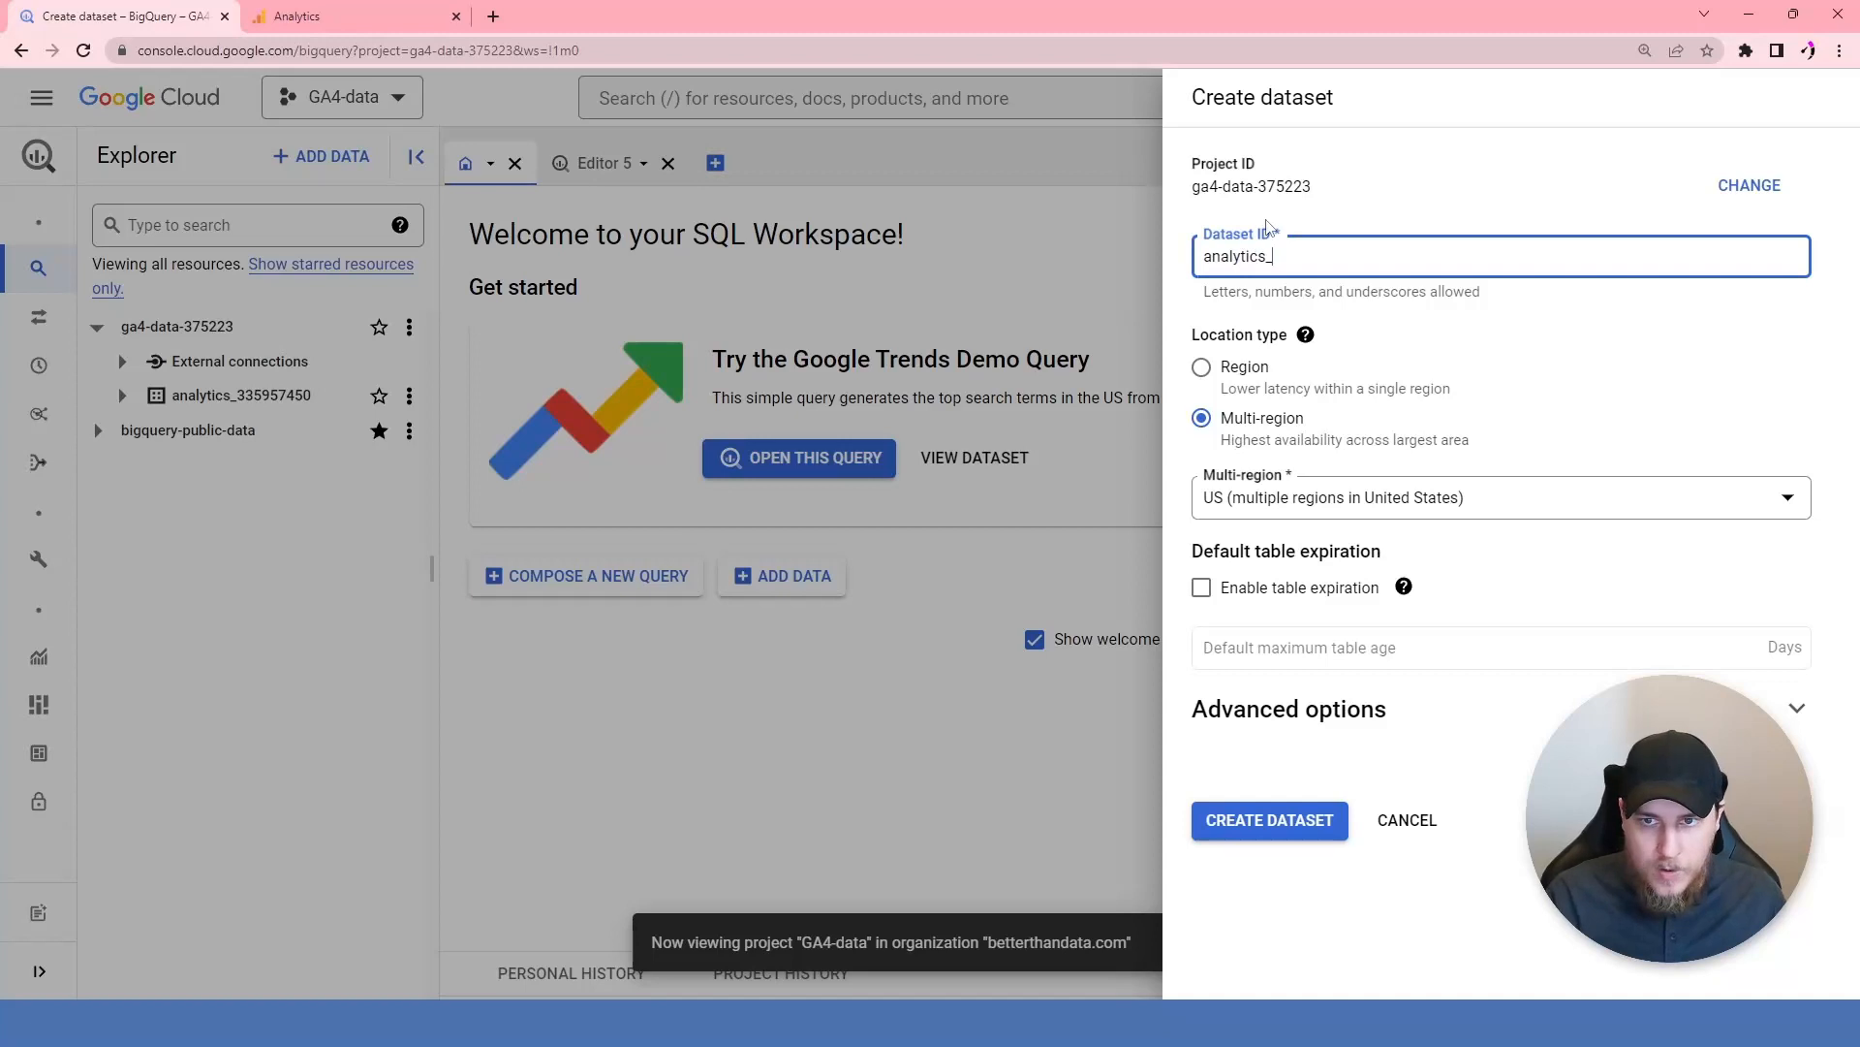
- Copy the property ID from the Google Analytics property settings and return to the new dataset form in Google Cloud
click(320, 17)
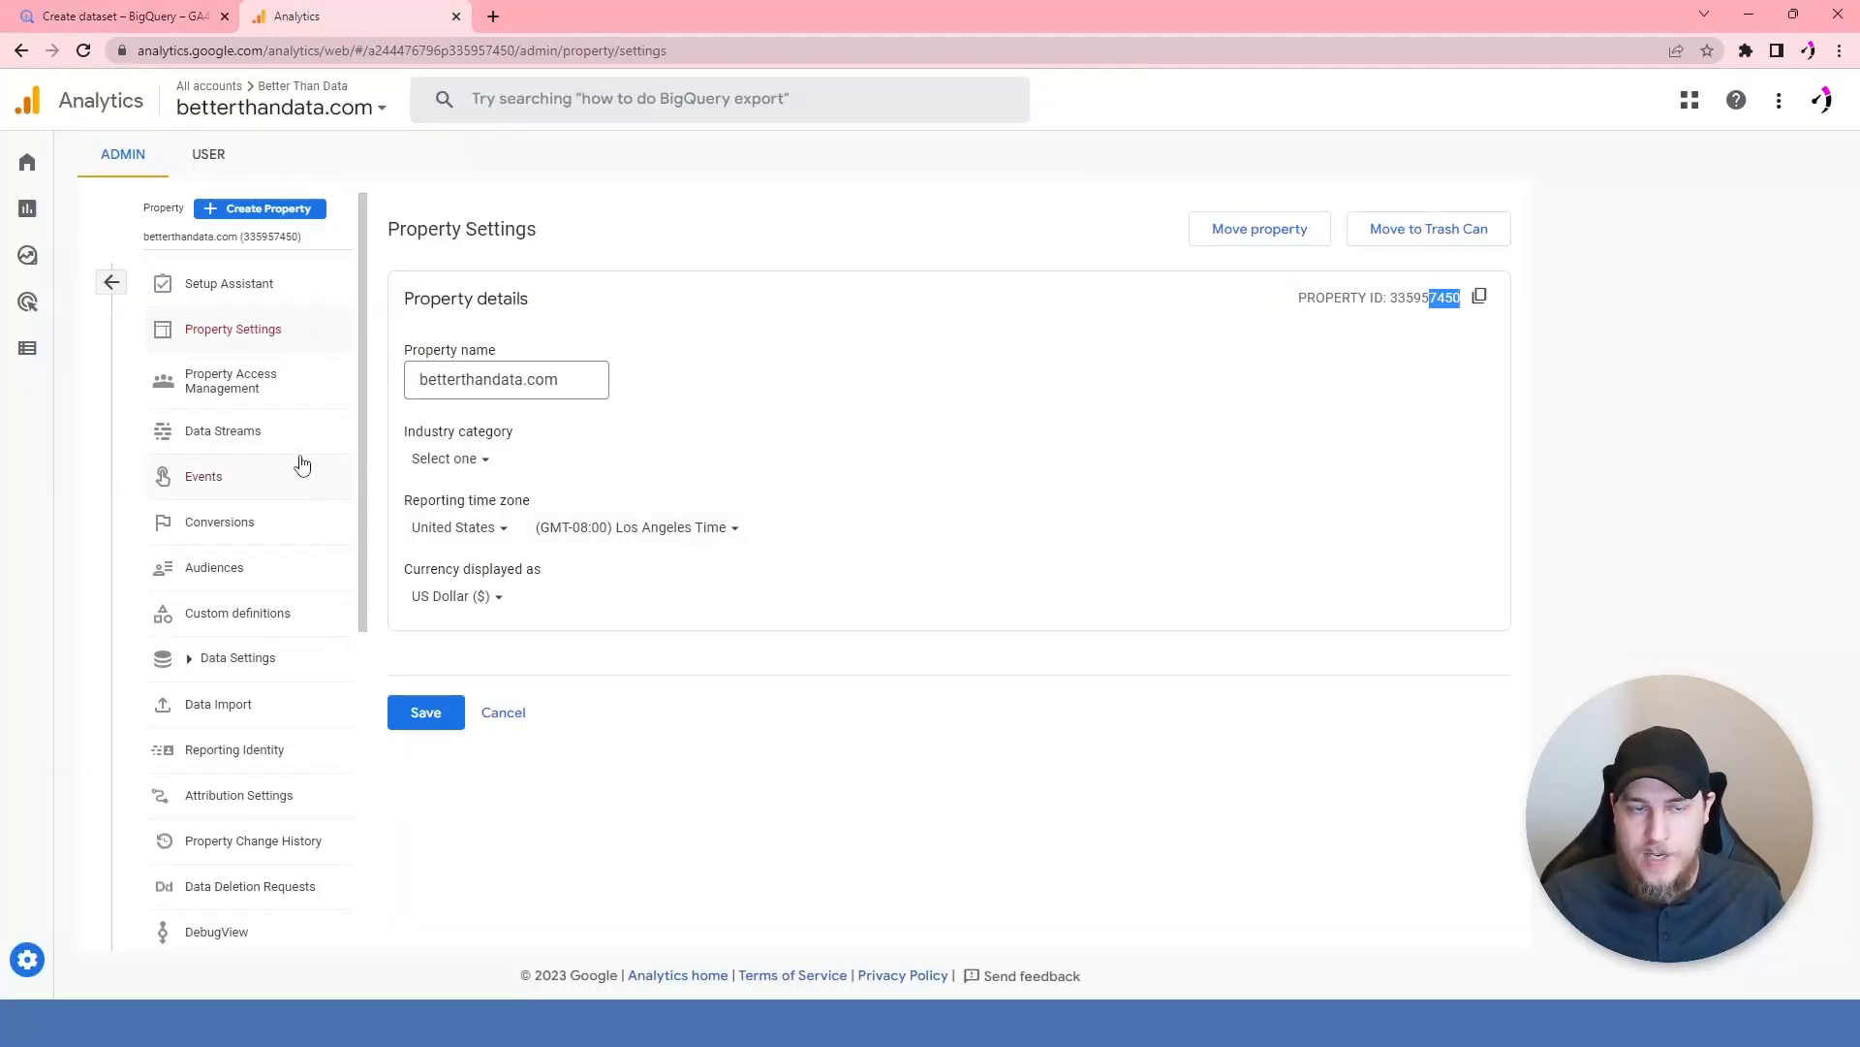
click(1423, 319)
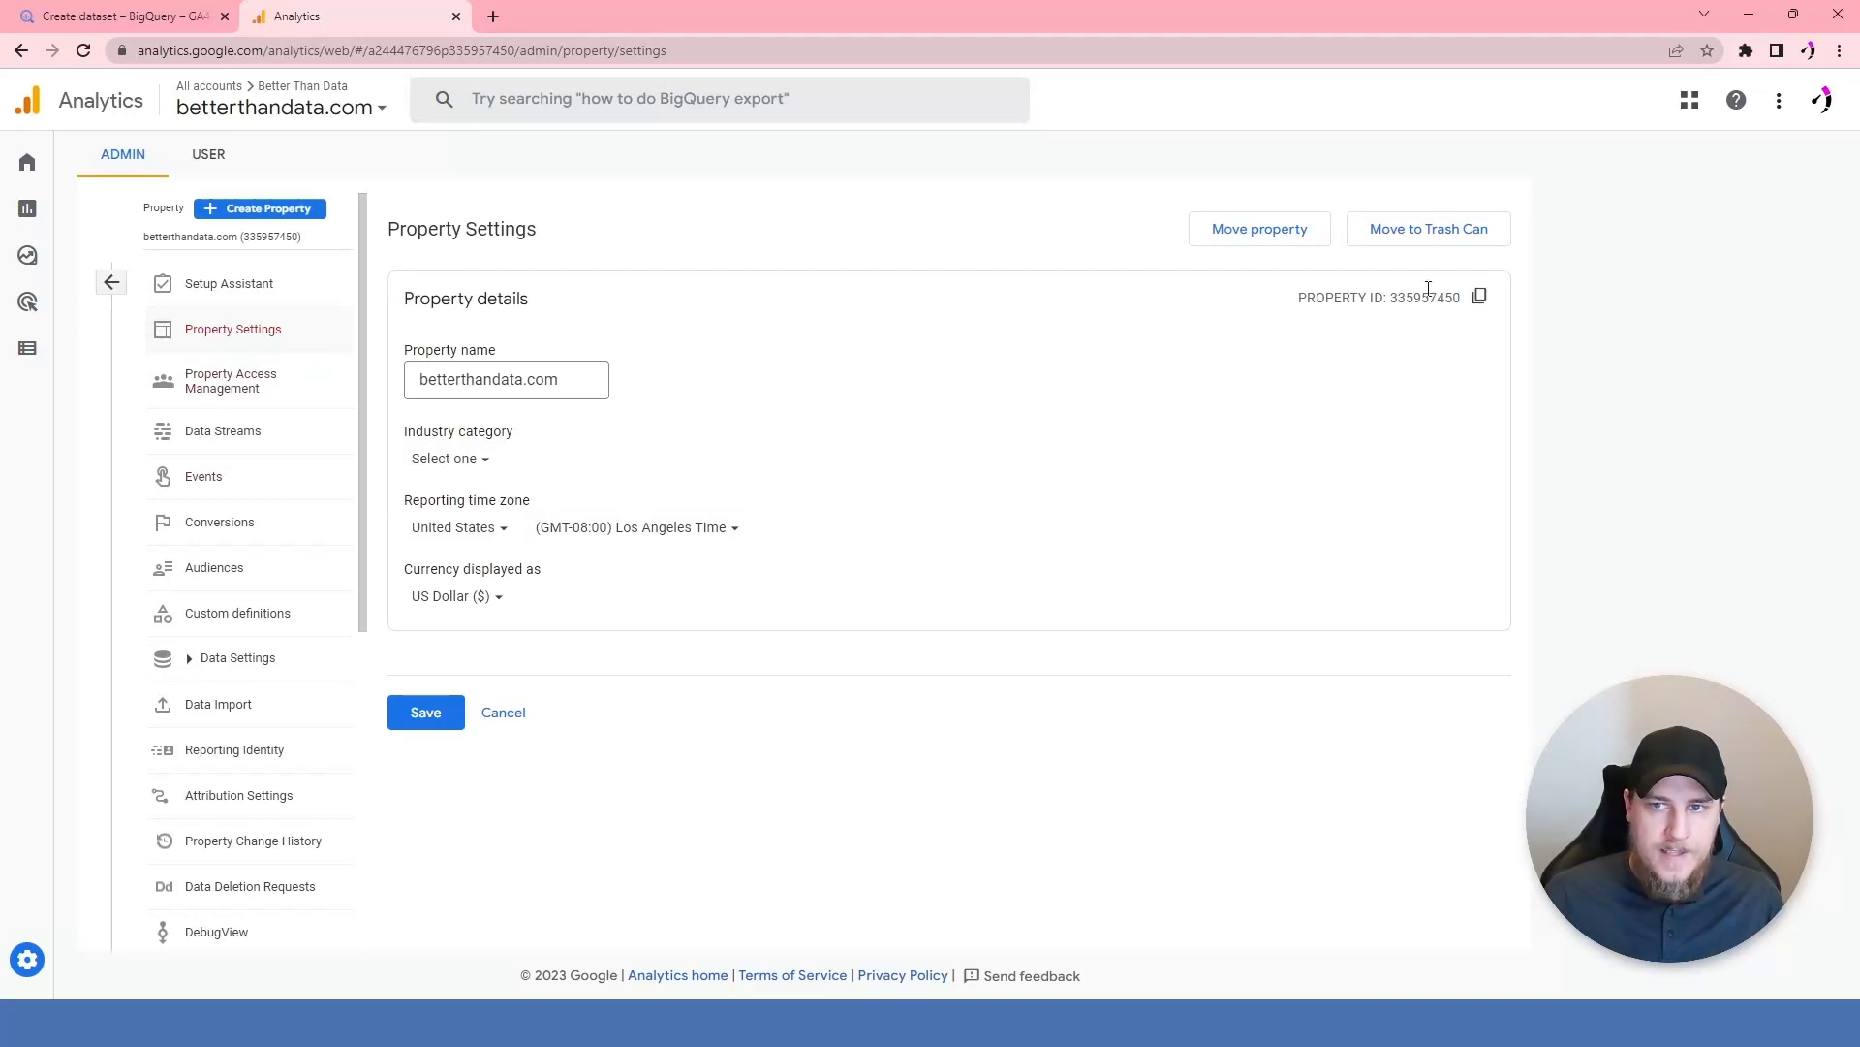
mouse_move(1389, 299)
mouse_down()
mouse_move(1463, 300)
mouse_move(1393, 300)
mouse_up()
click(1462, 299)
click(165, 15)
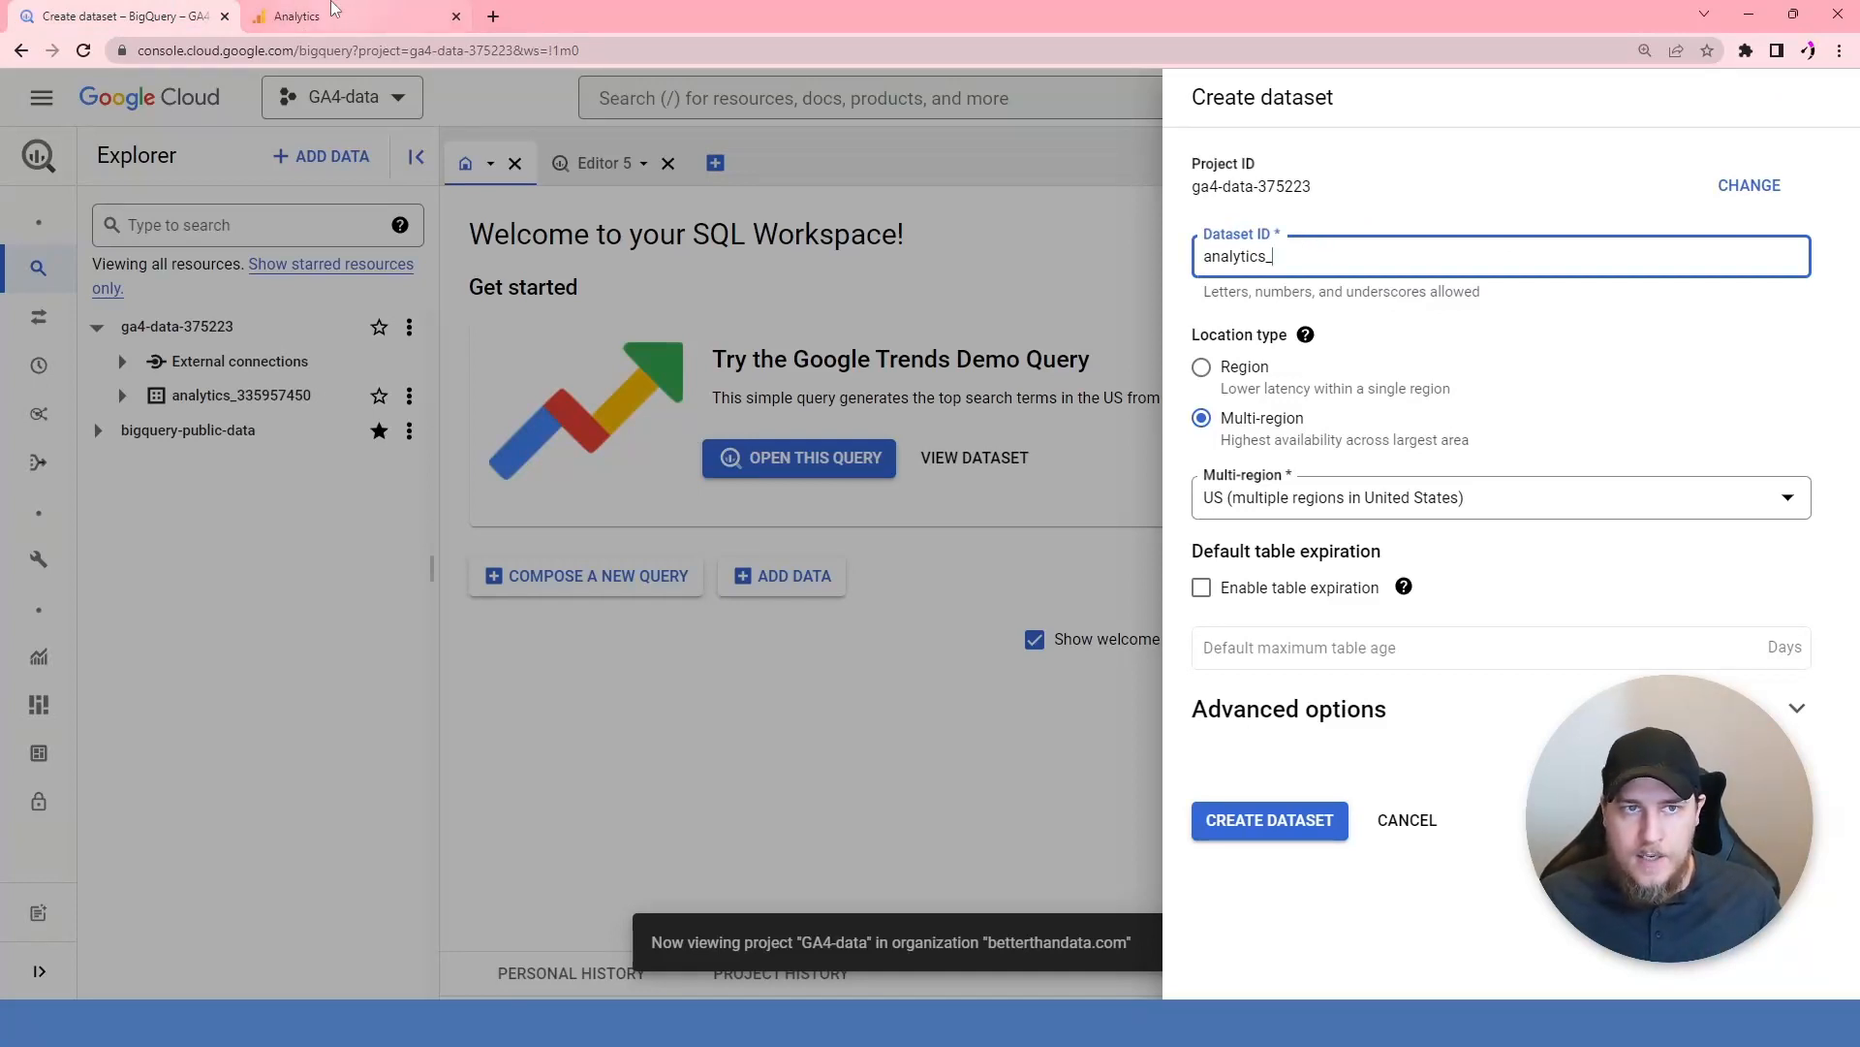
click(340, 15)
click(1480, 297)
click(215, 4)
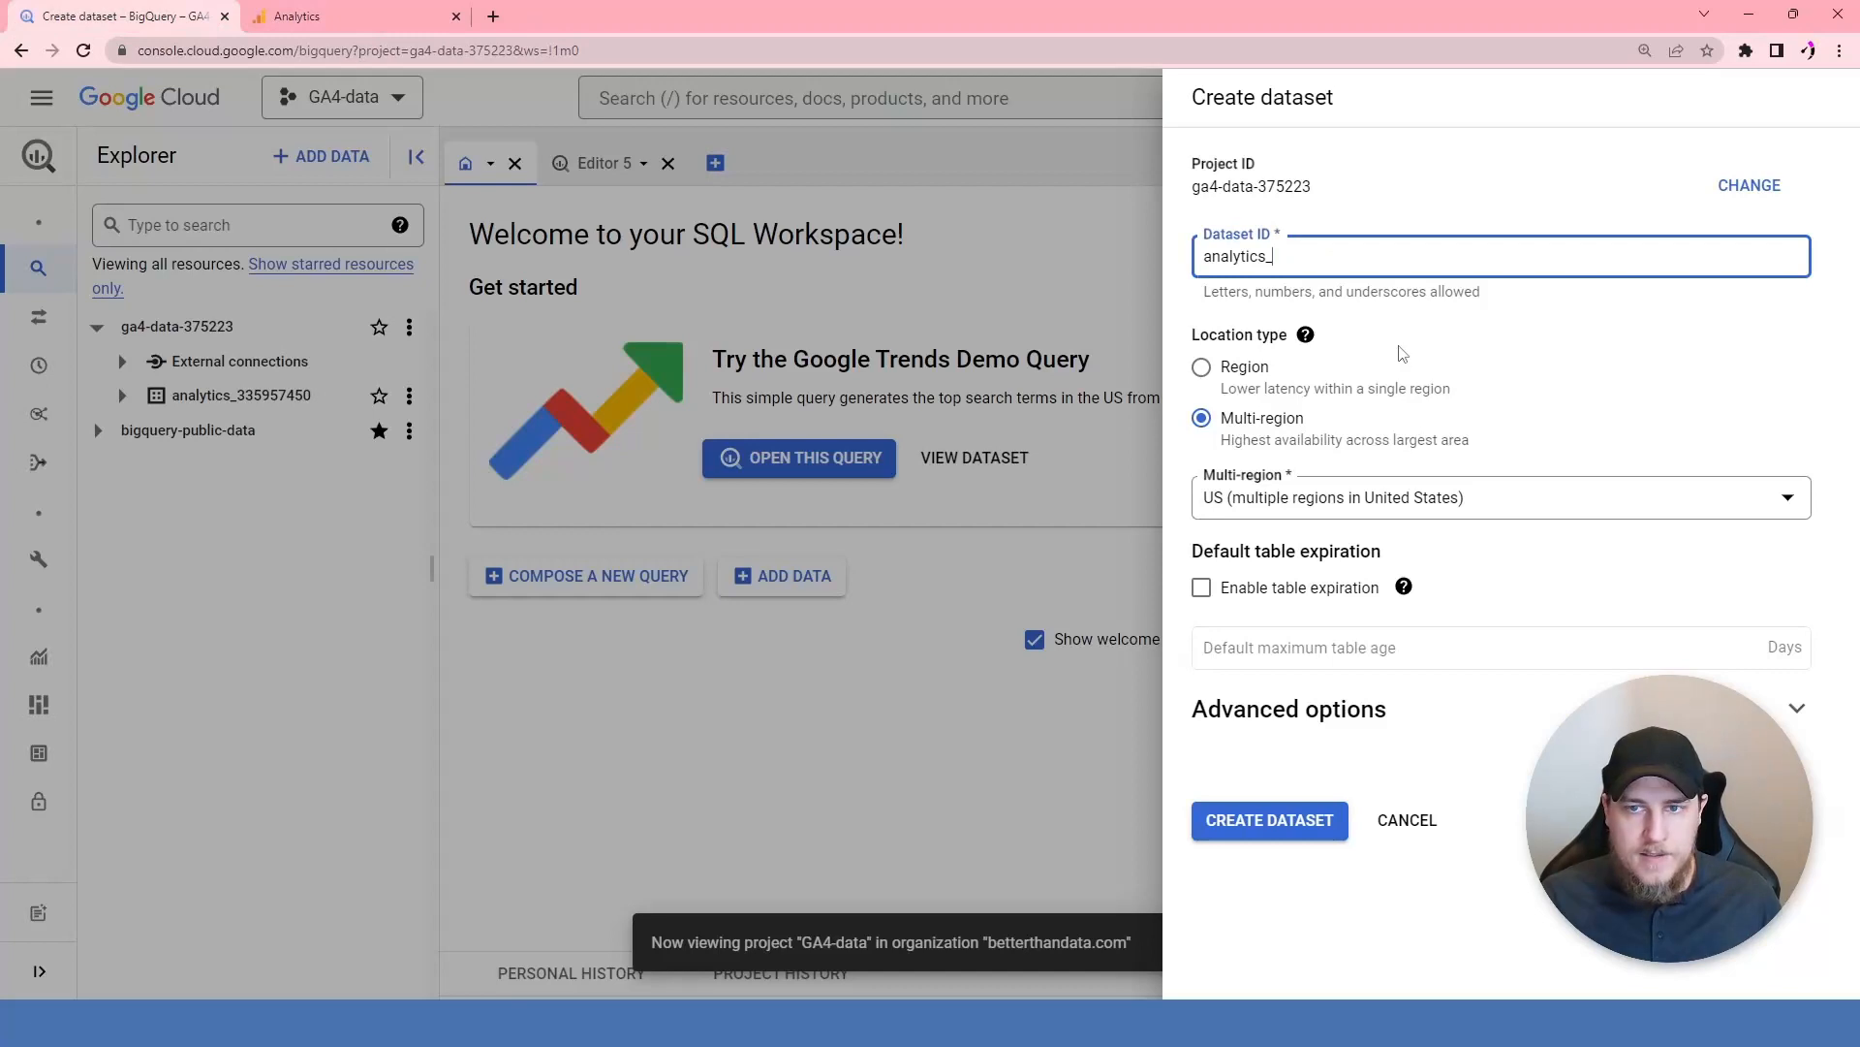
- Complete the new dataset's ID with the copied property ID, finish with the form, and examine the data location of GA4-data's analytics dataset
key(ctrl+v)
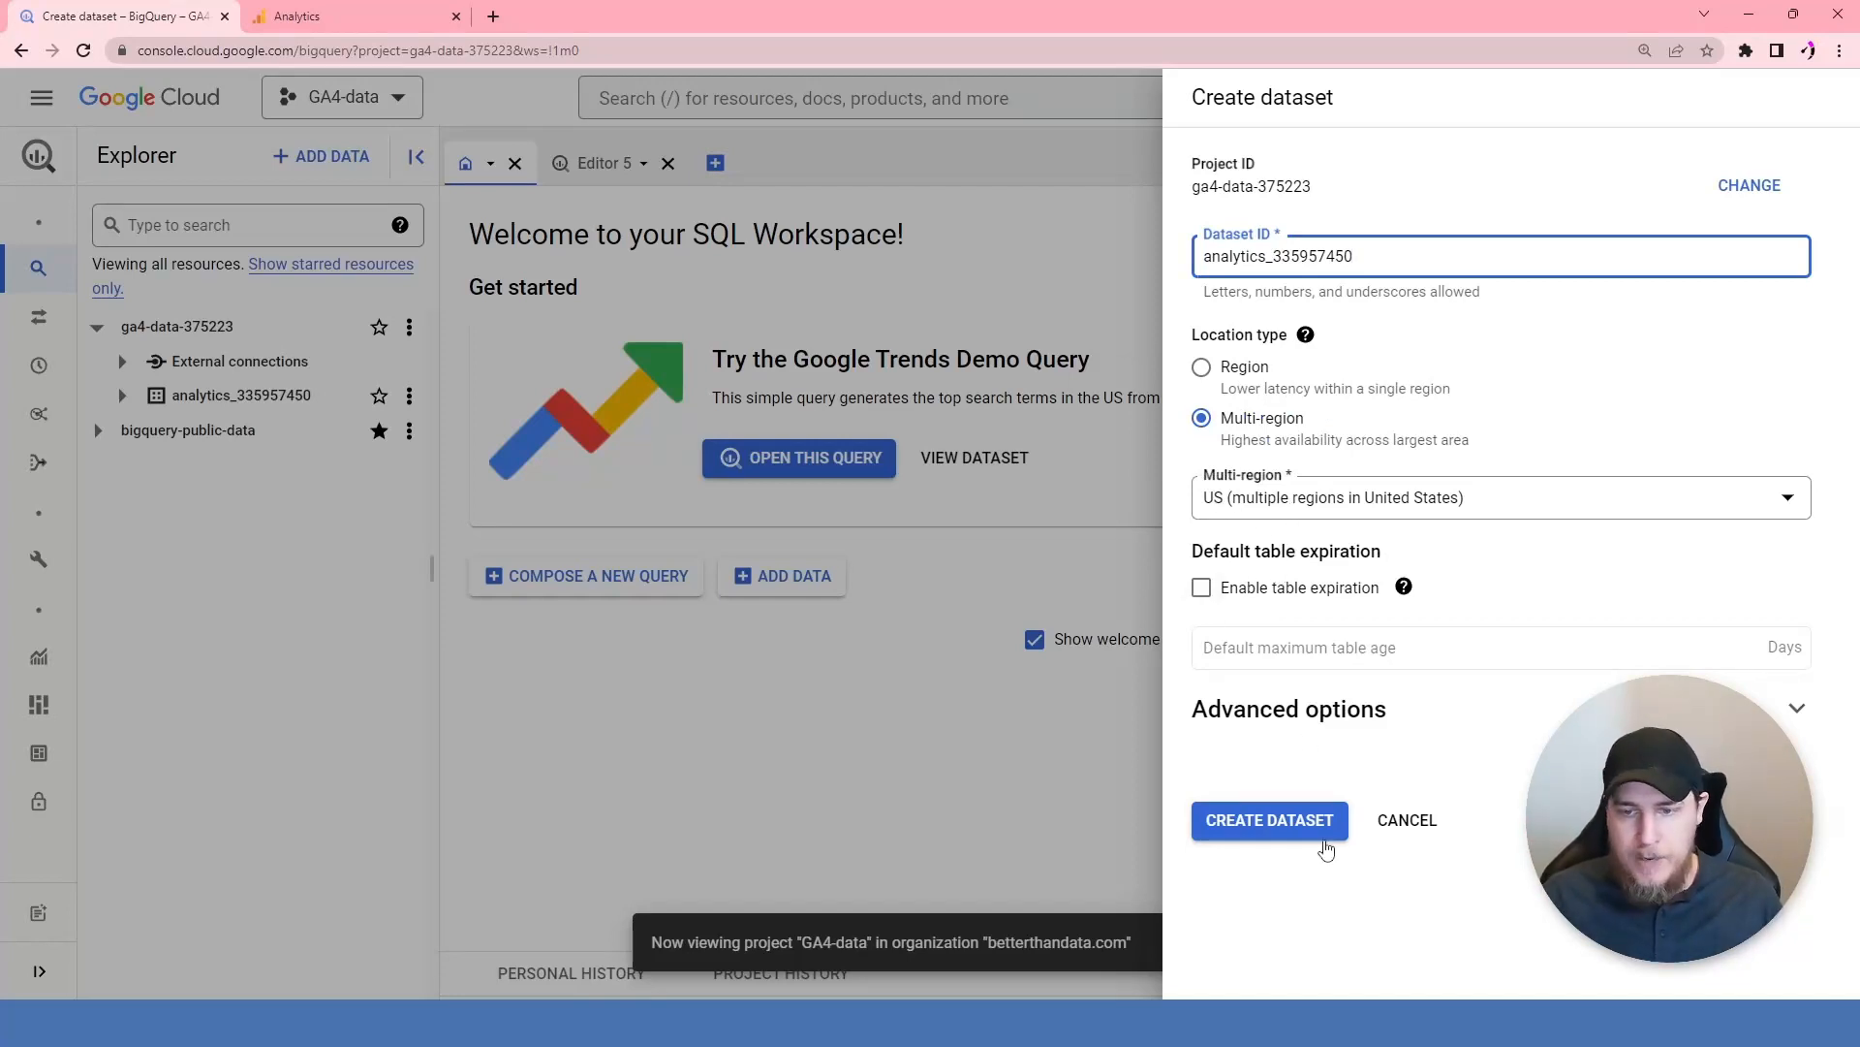
click(1324, 839)
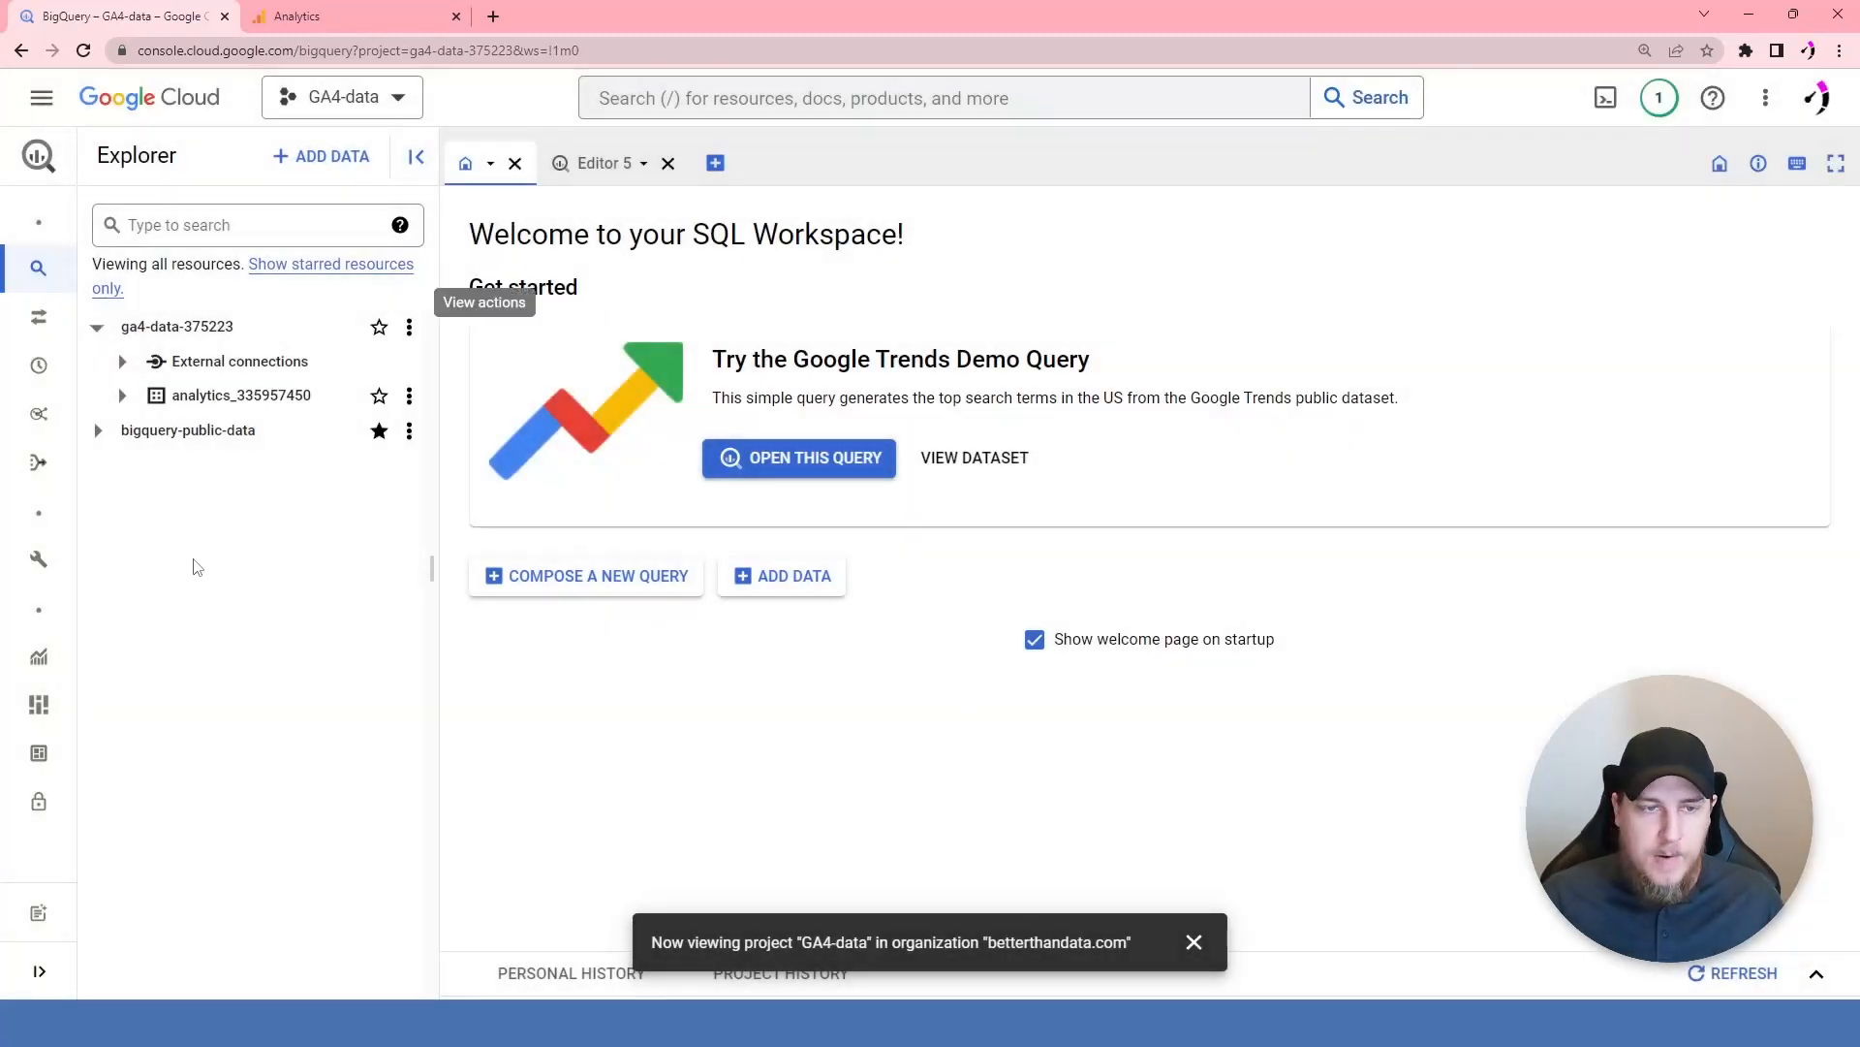
click(247, 407)
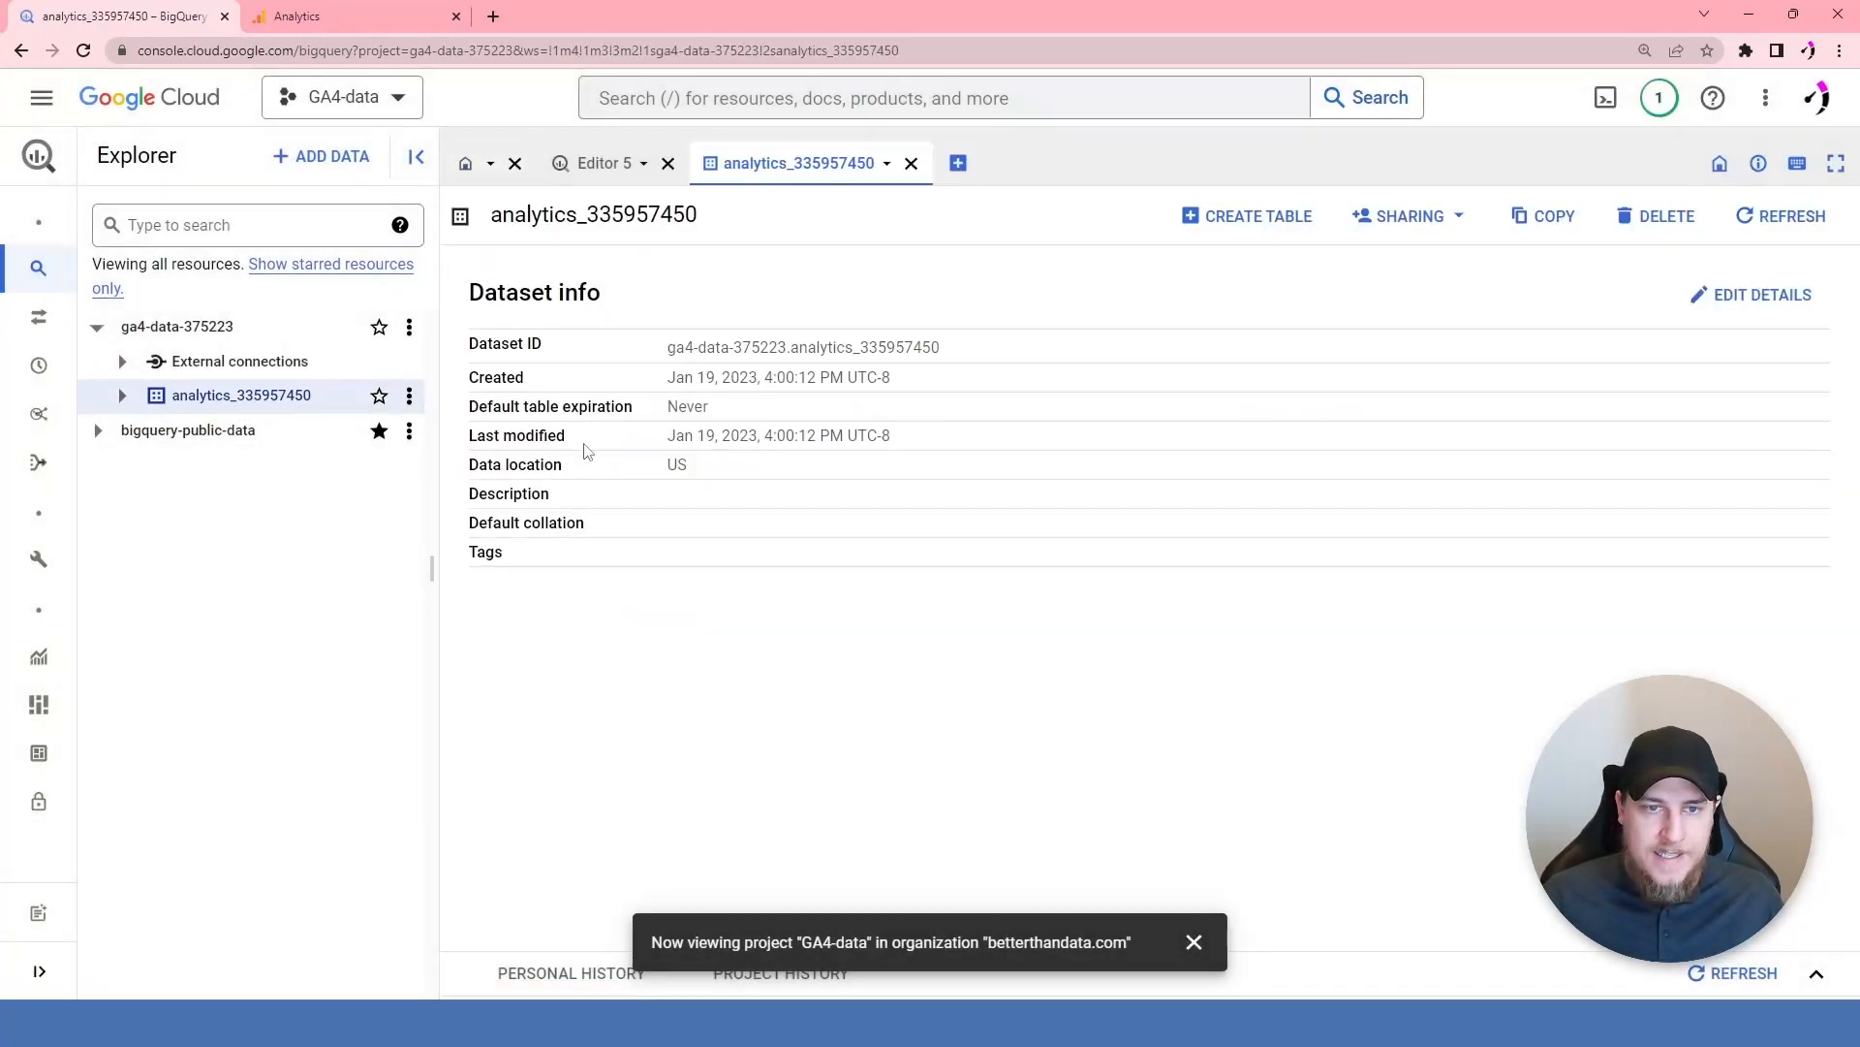
click(669, 463)
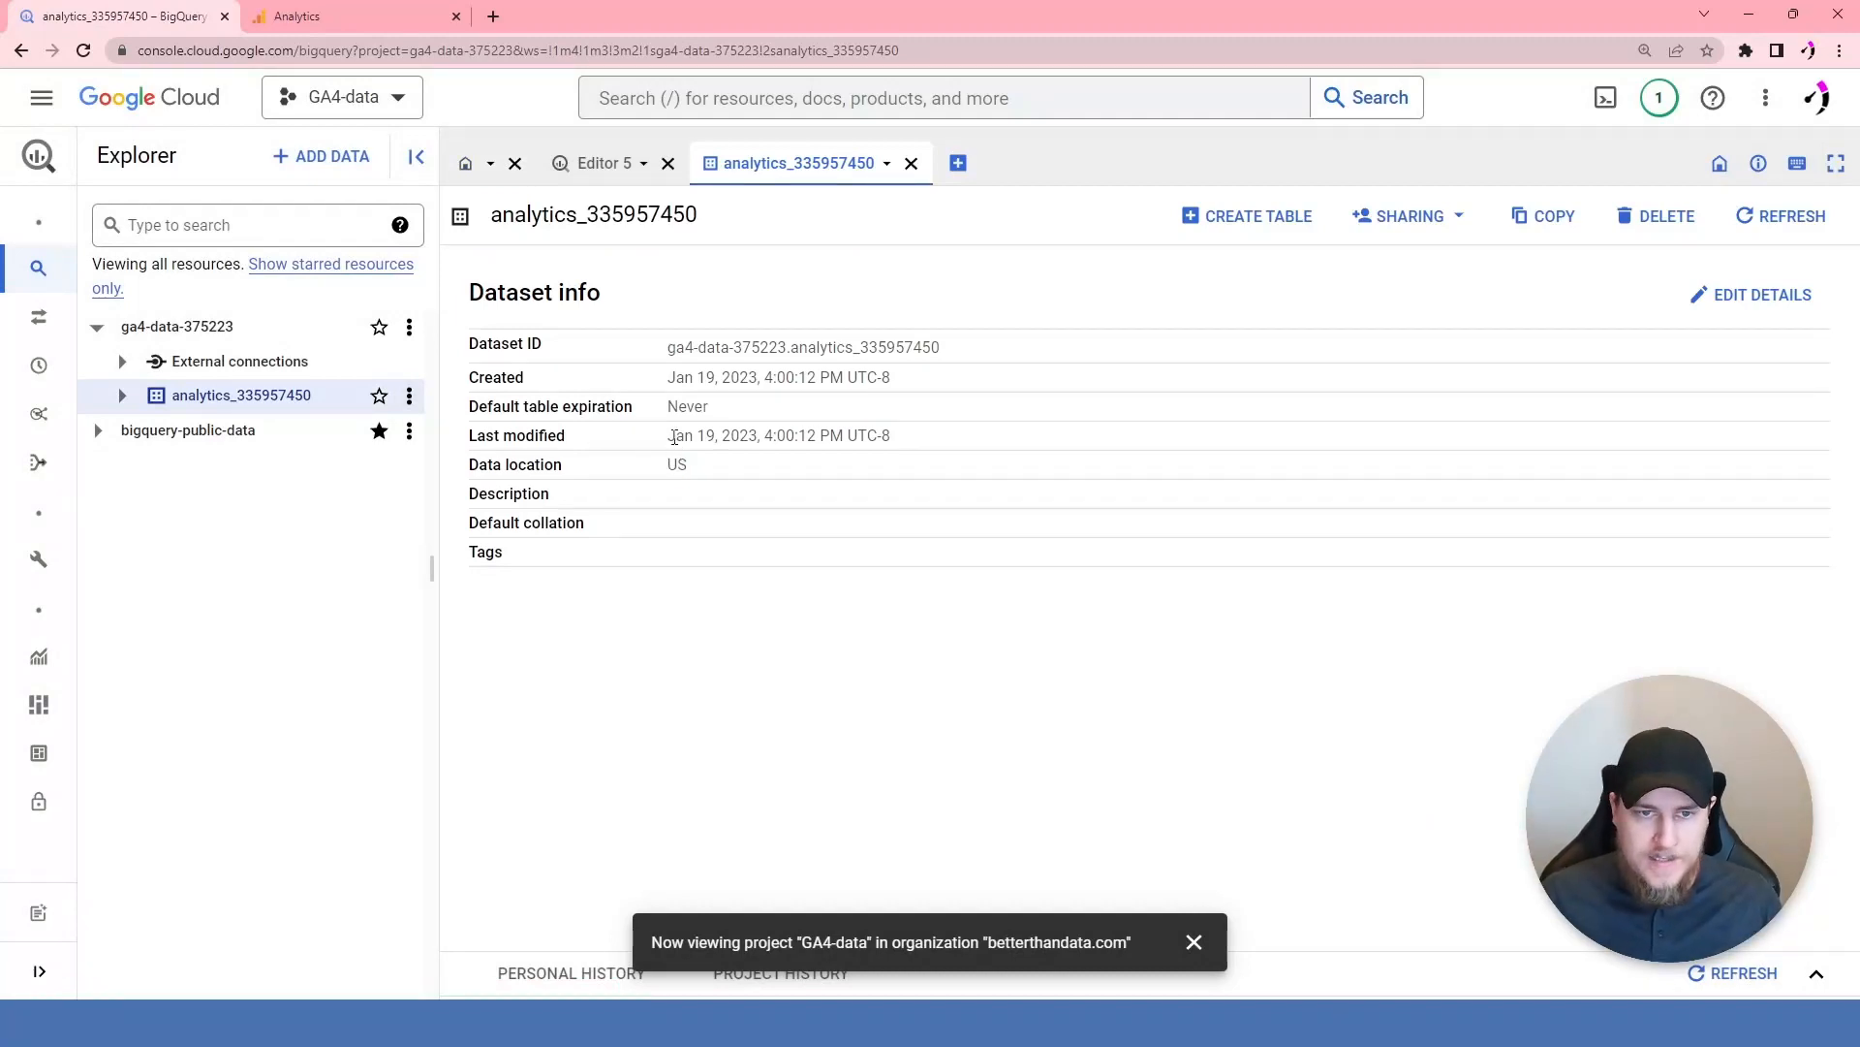
- Switch to the Better Than Data project and examine the data location of its analytics dataset
click(358, 107)
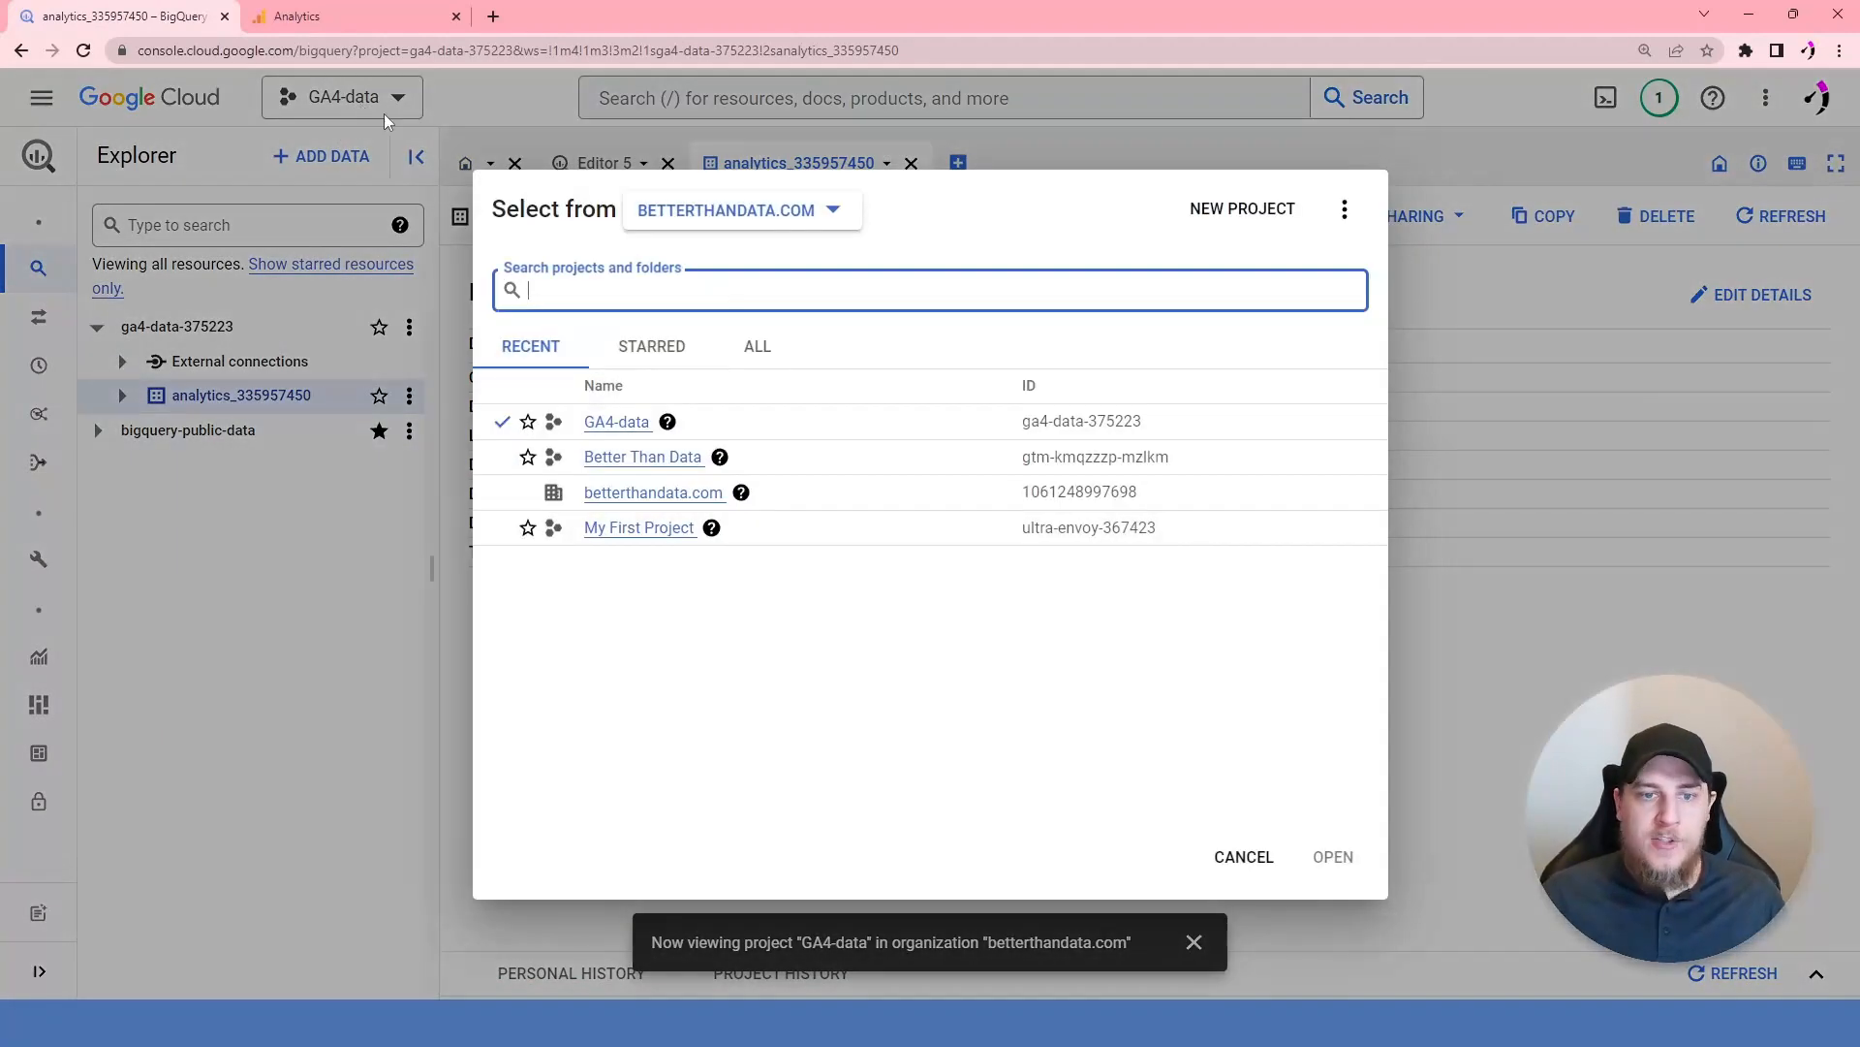
click(635, 457)
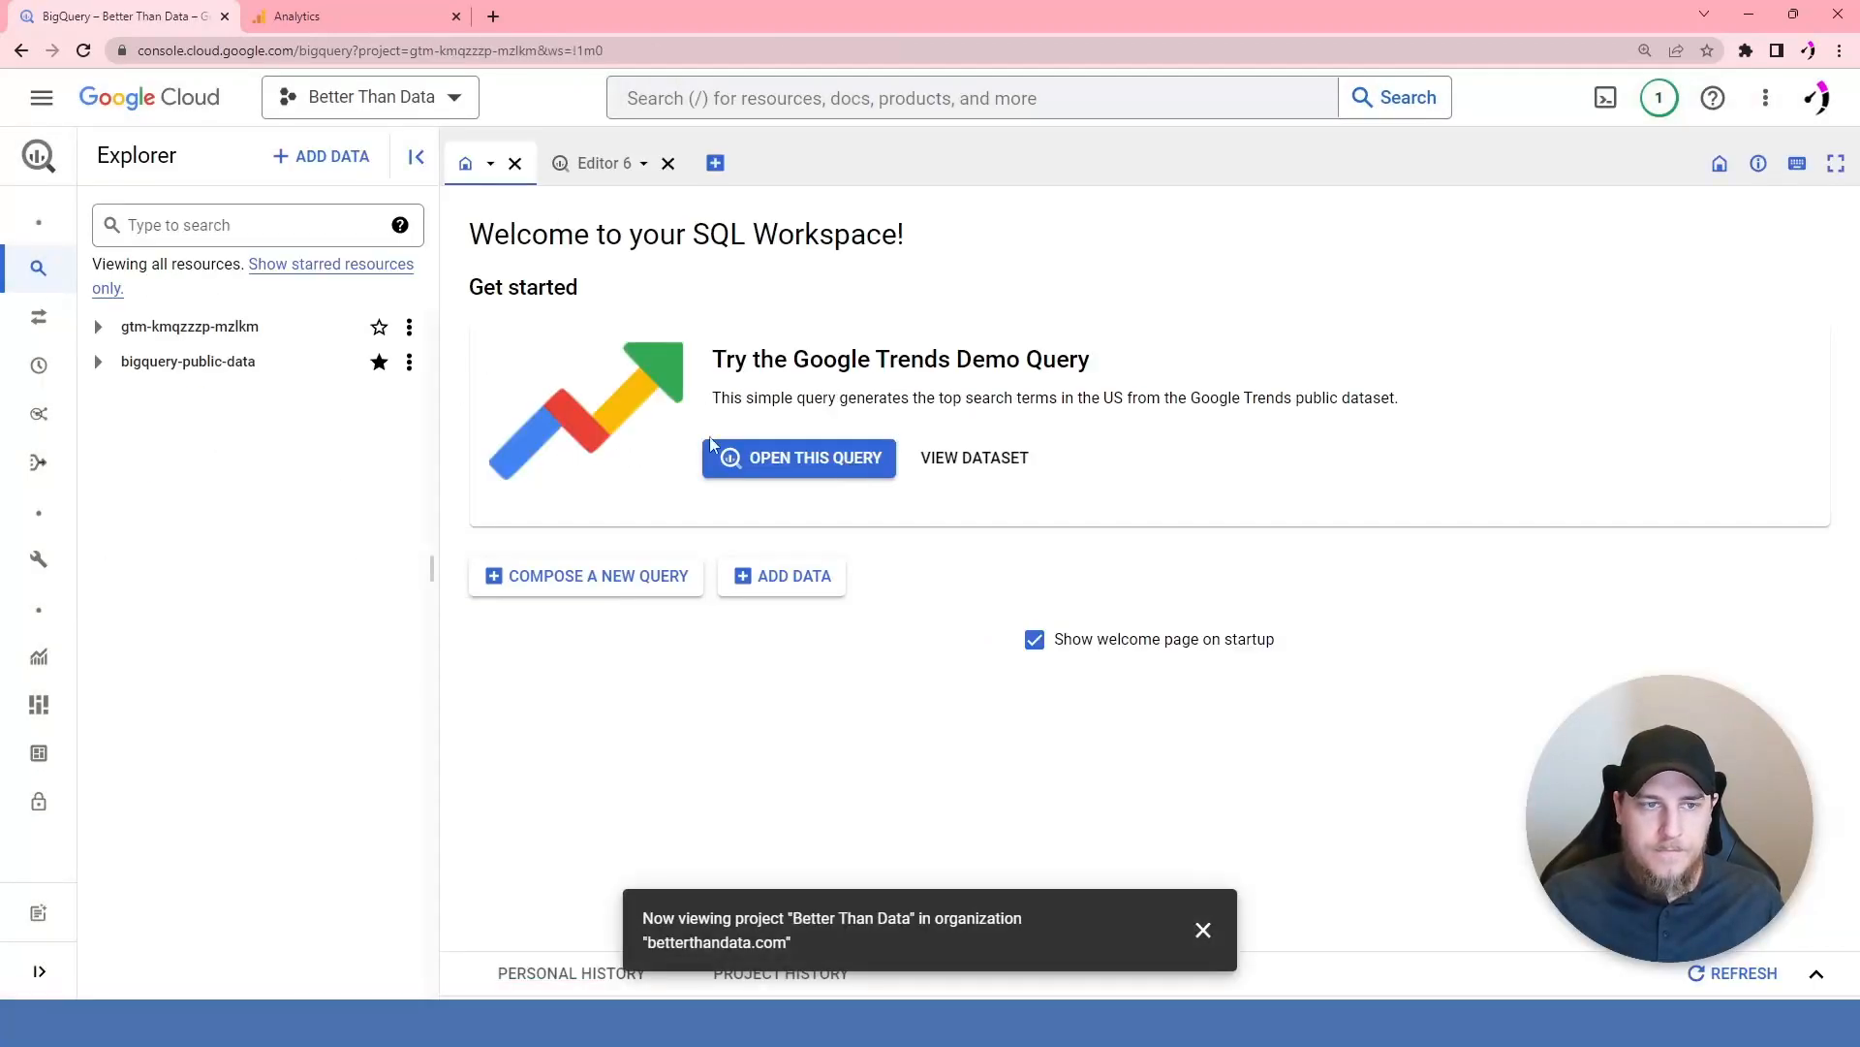
click(97, 327)
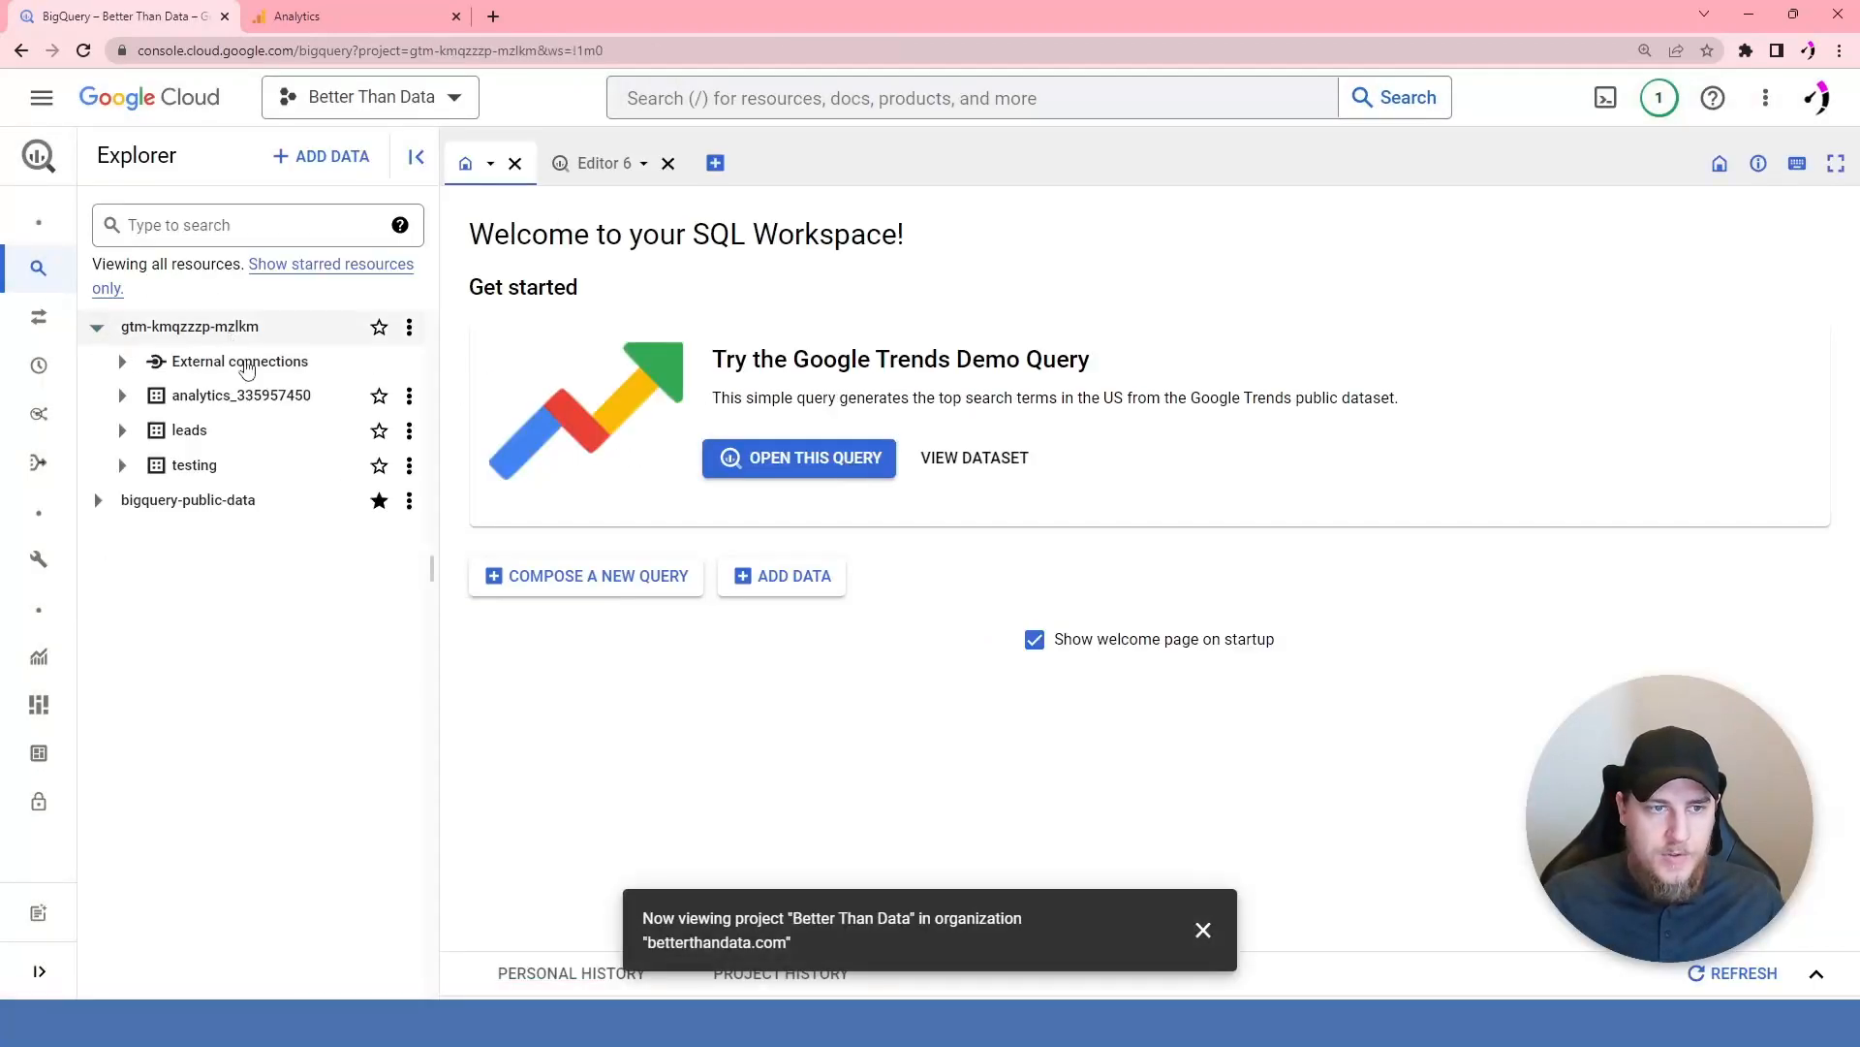
click(254, 401)
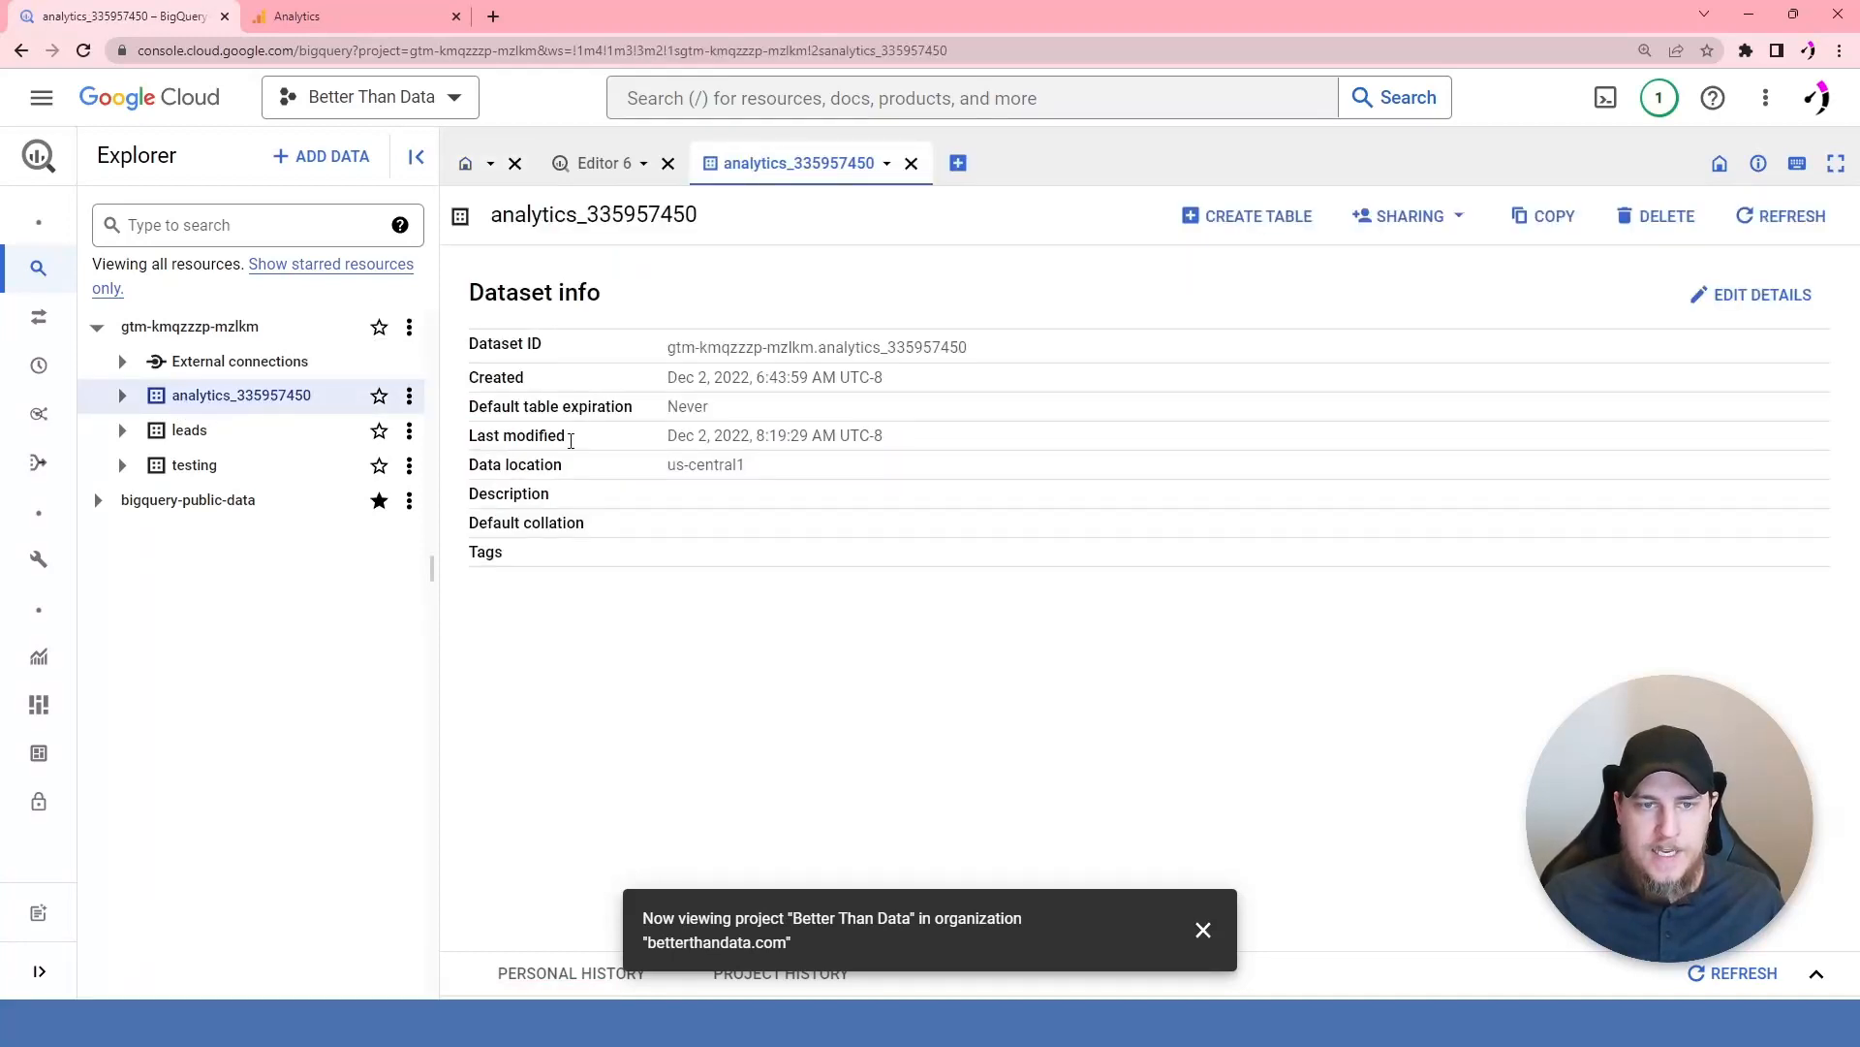
drag(668, 467, 755, 474)
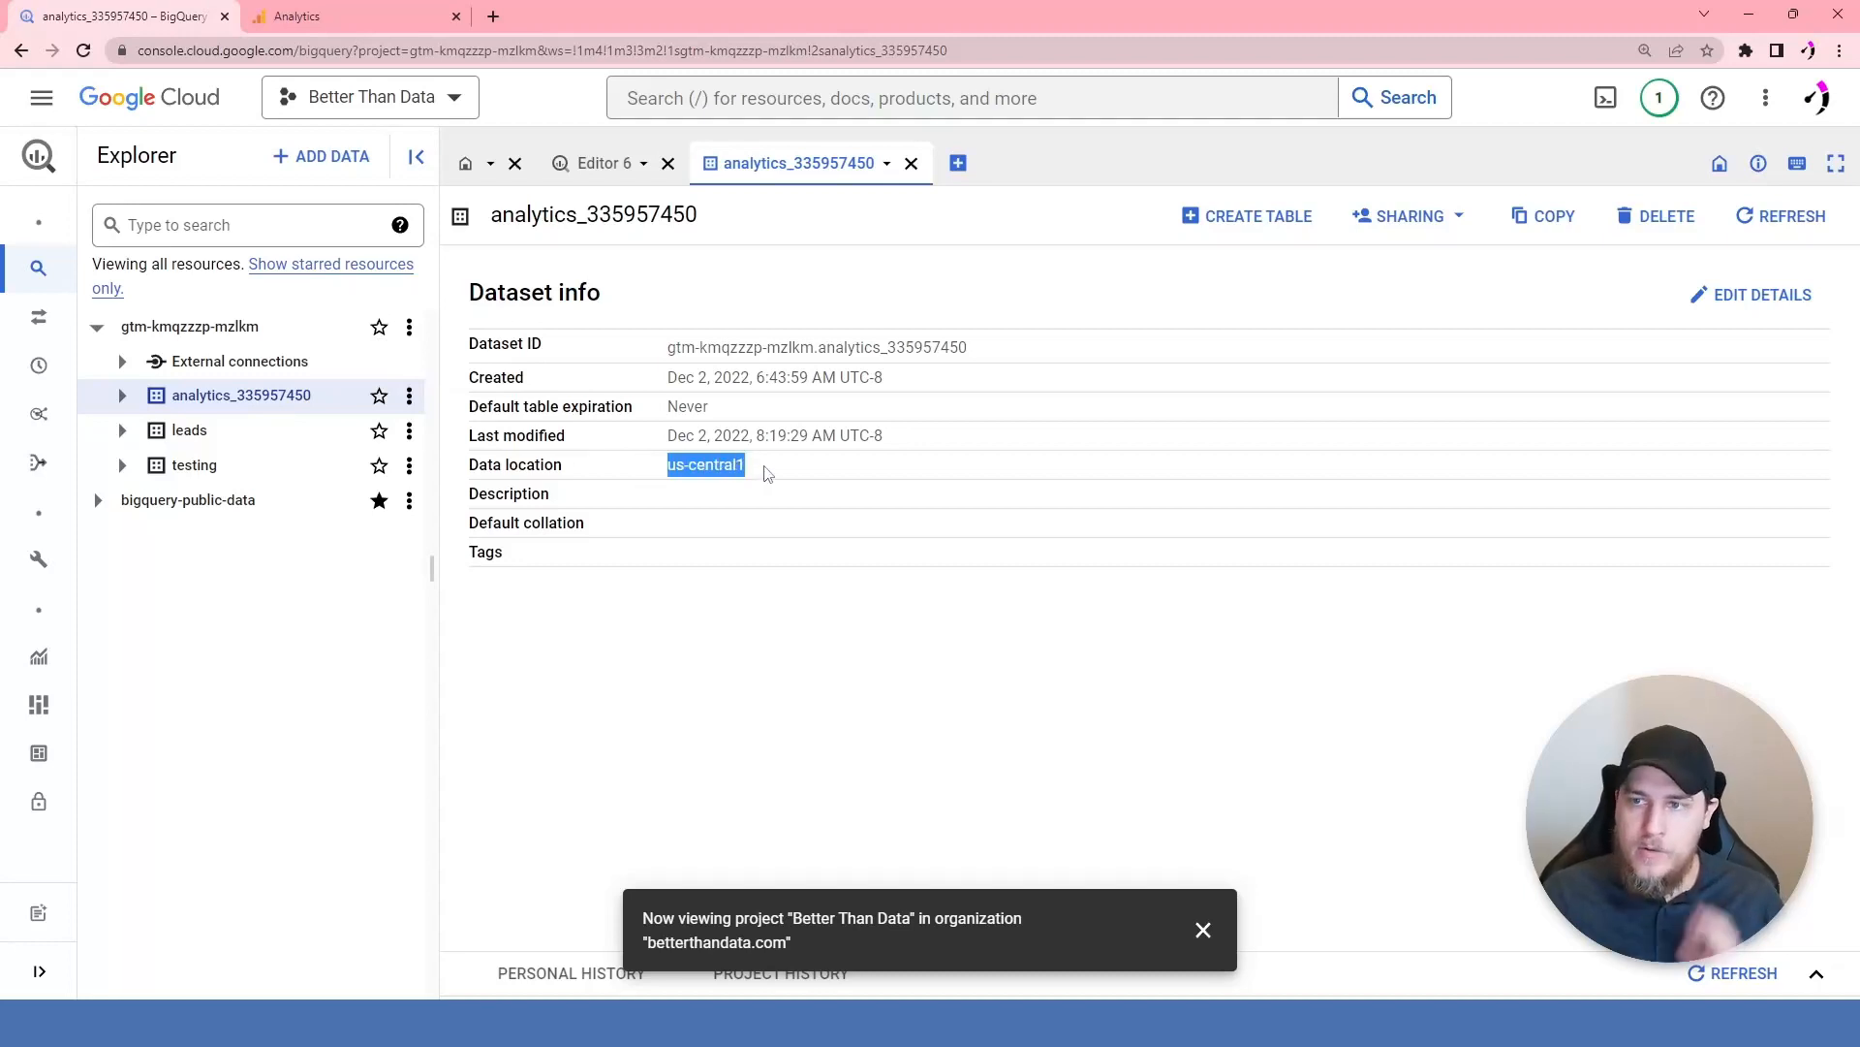
click(767, 473)
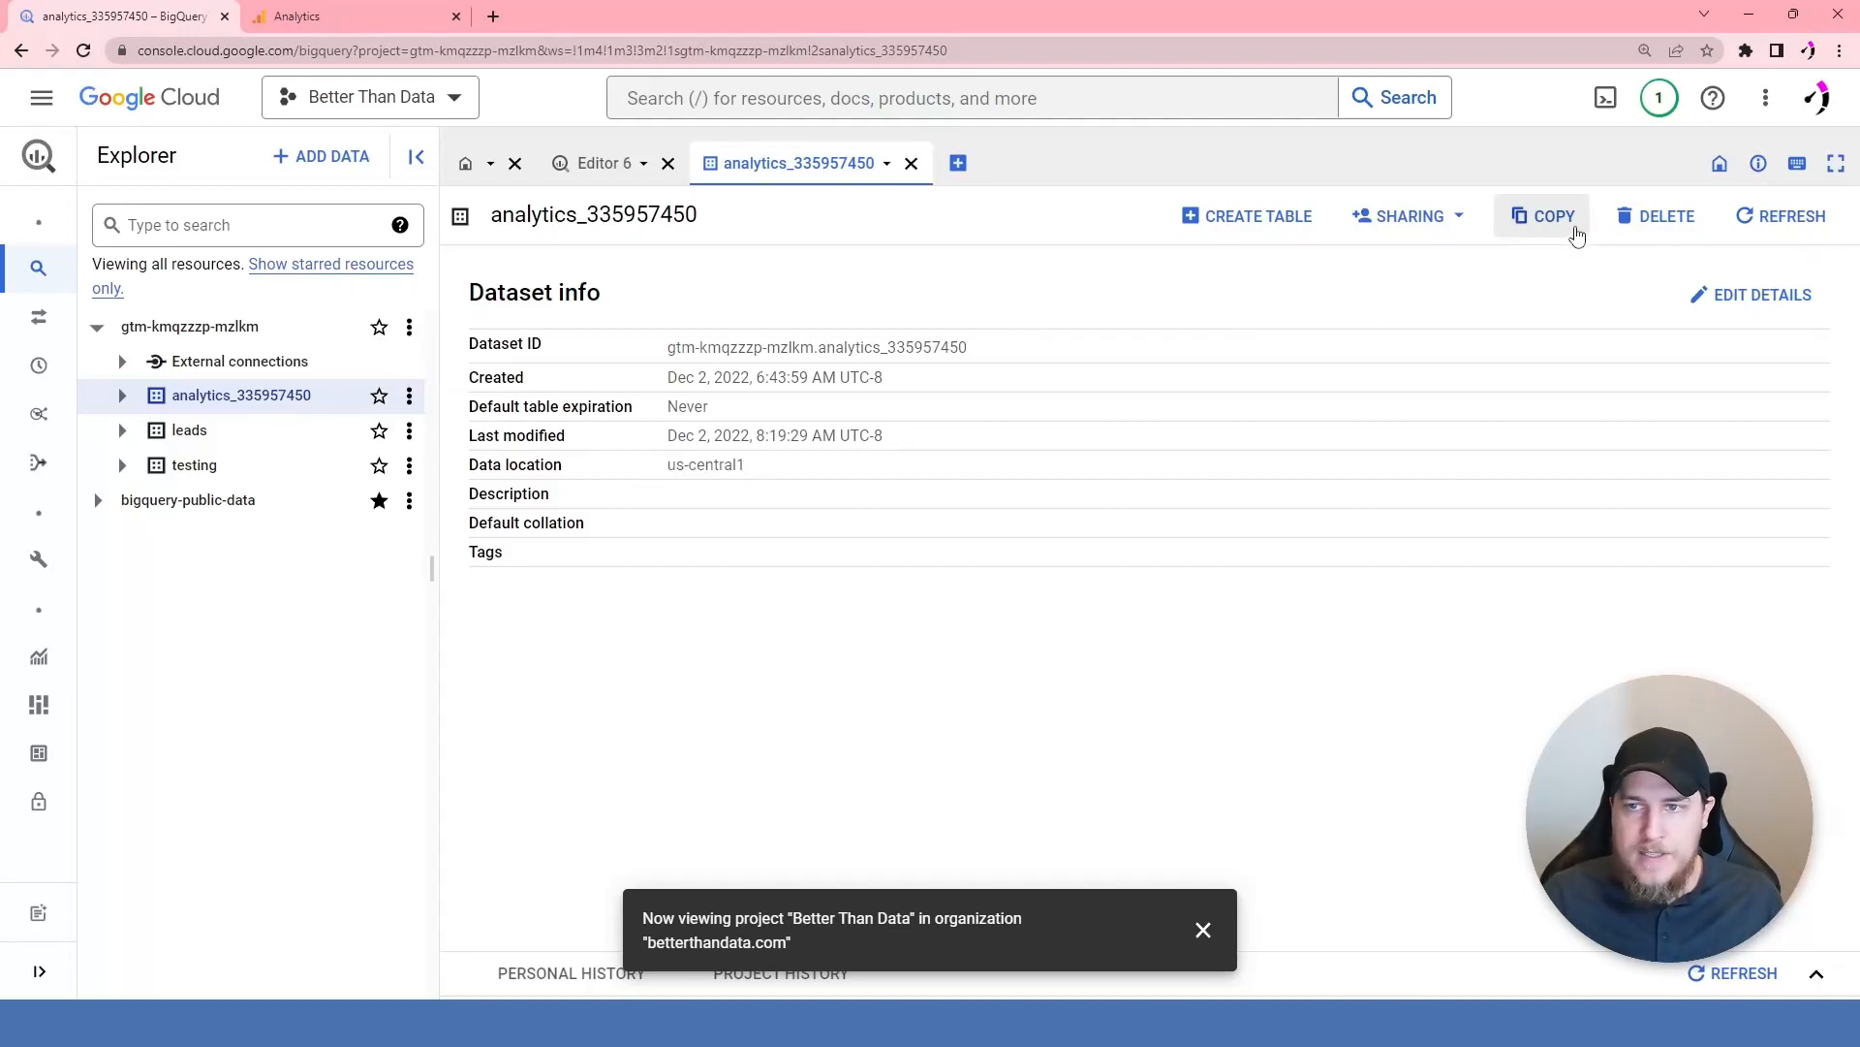
- Set the GA4-data project's analytics dataset as the destination for copying this dataset and enable the Data Transfer API there
click(1571, 230)
click(1281, 368)
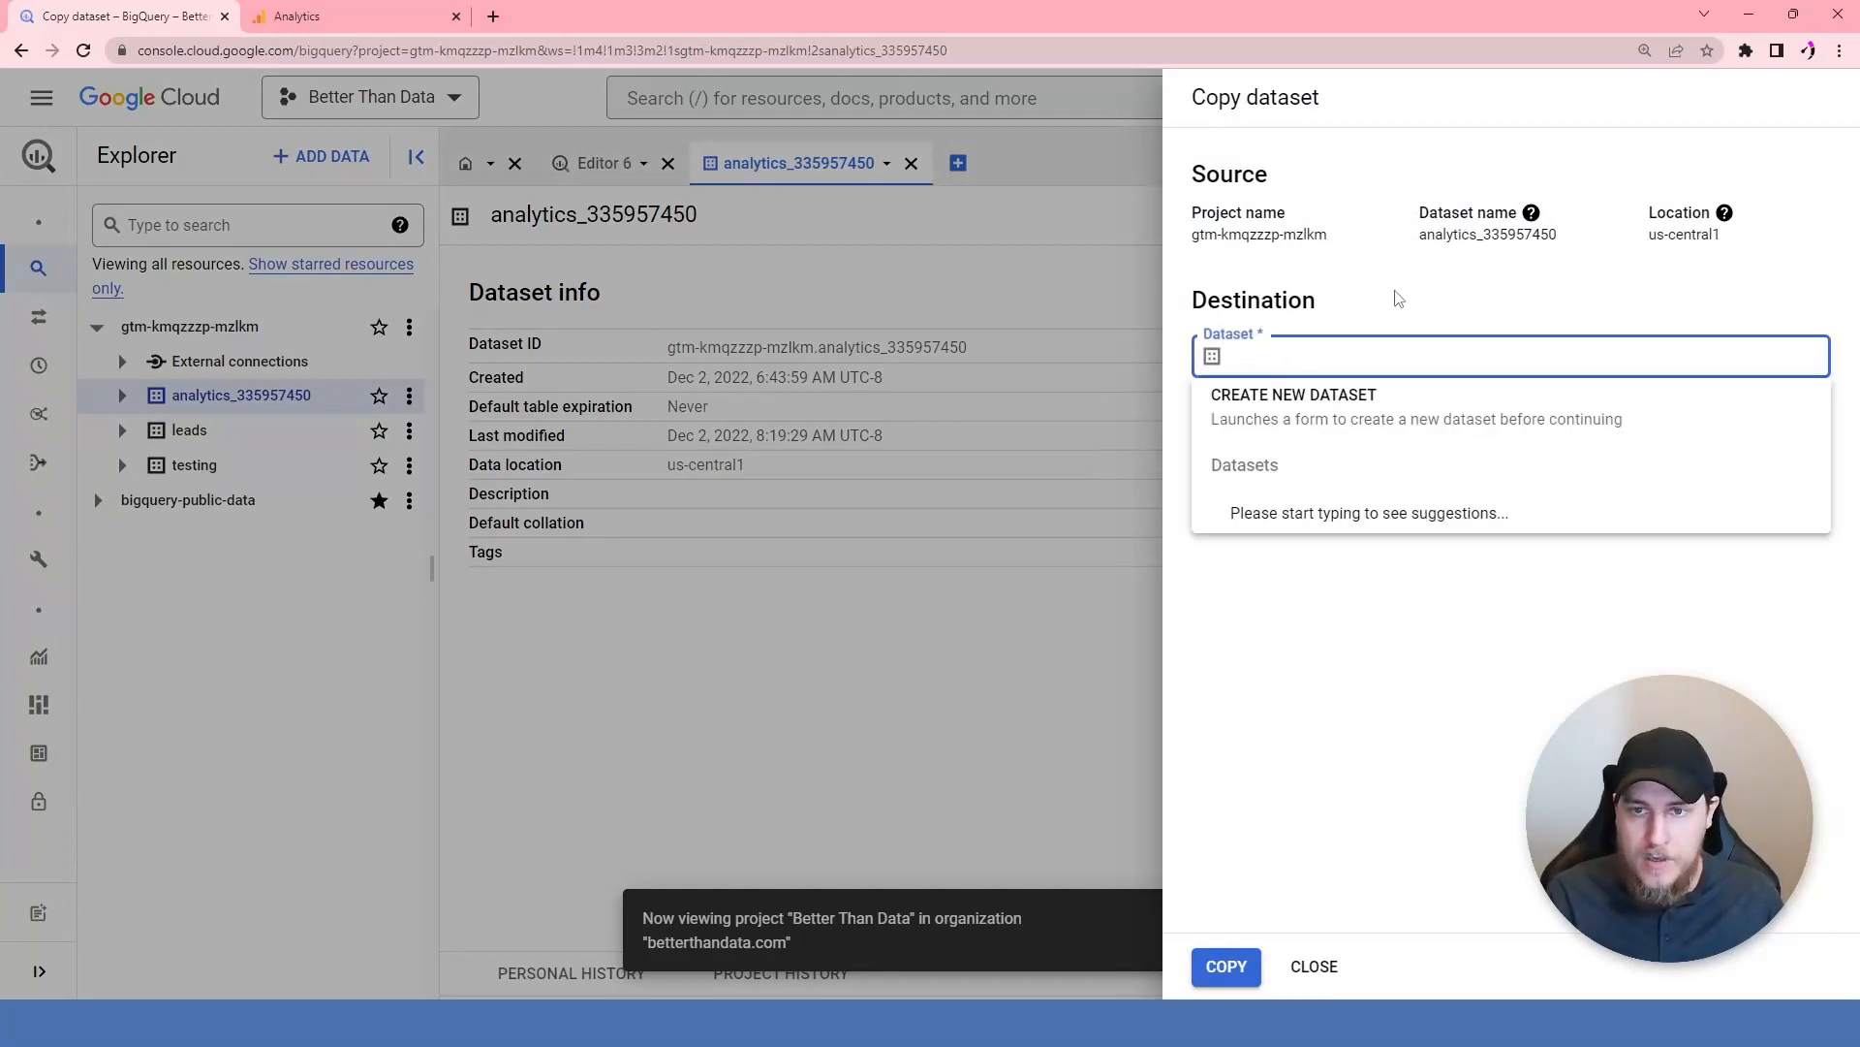
text(analytics_)
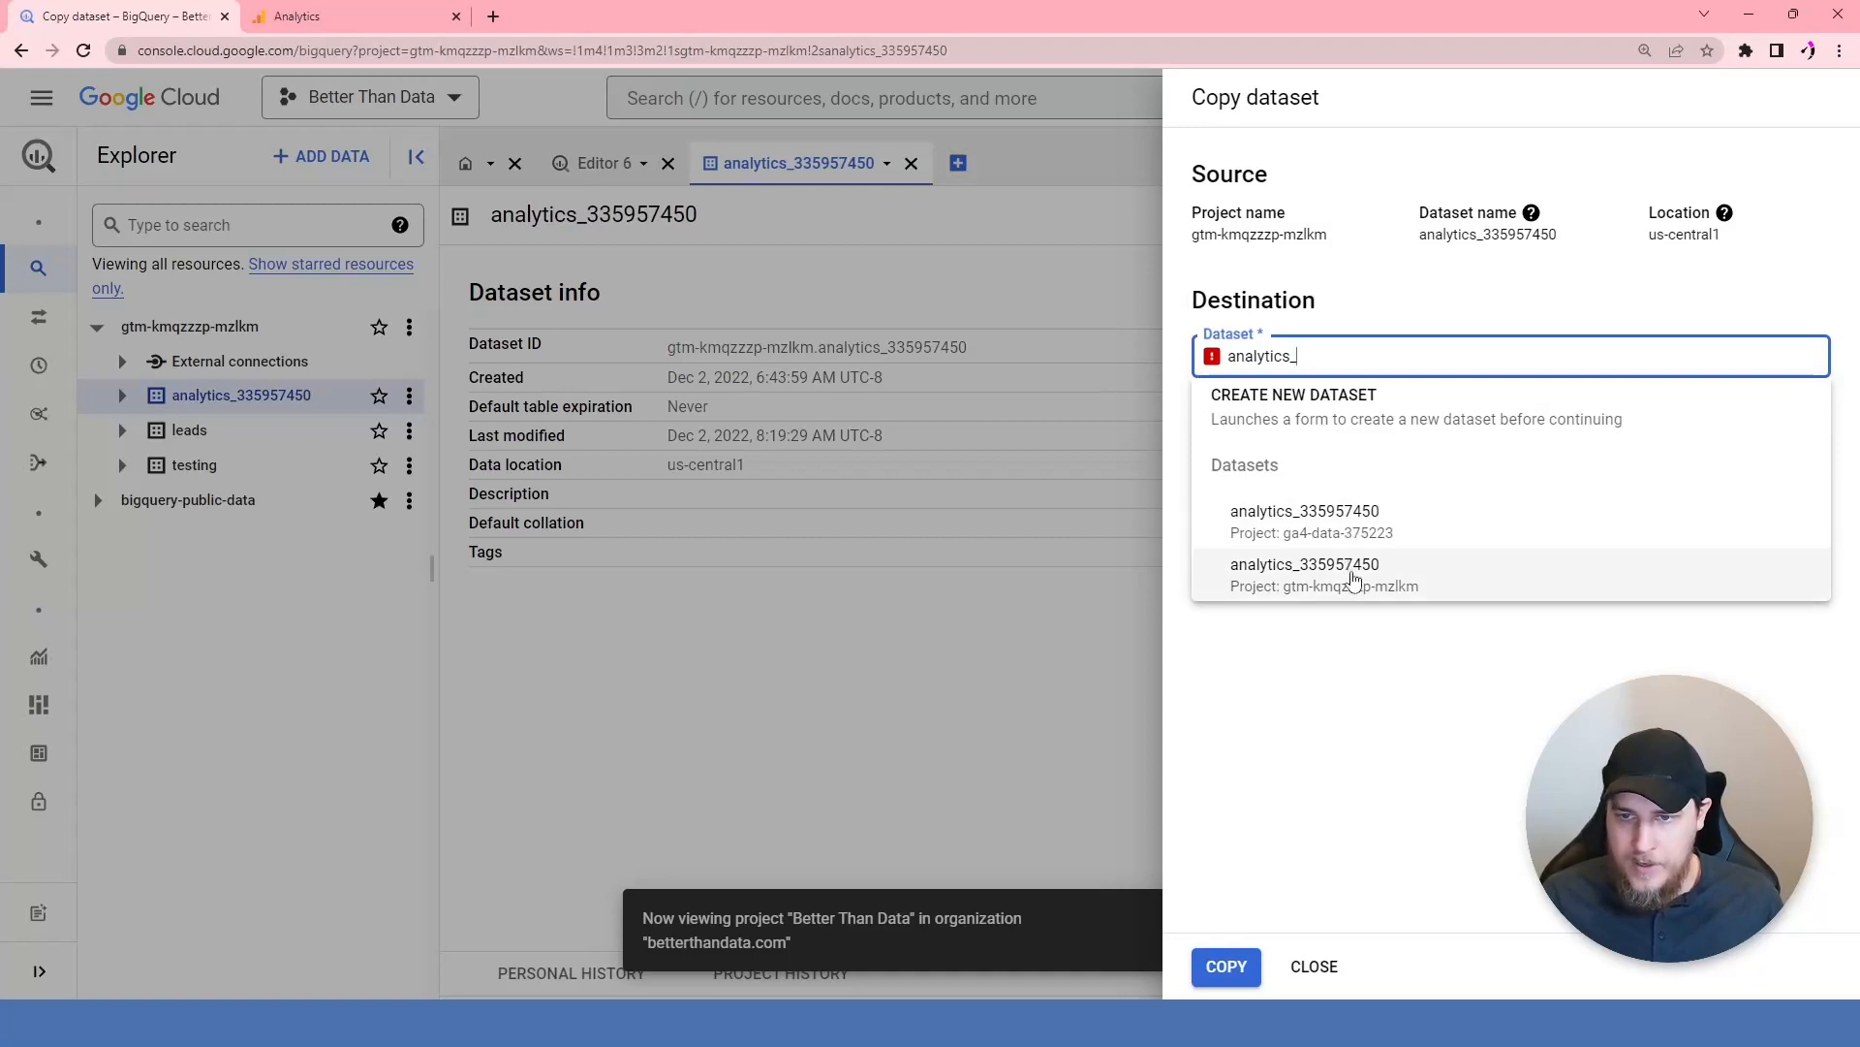
click(1318, 528)
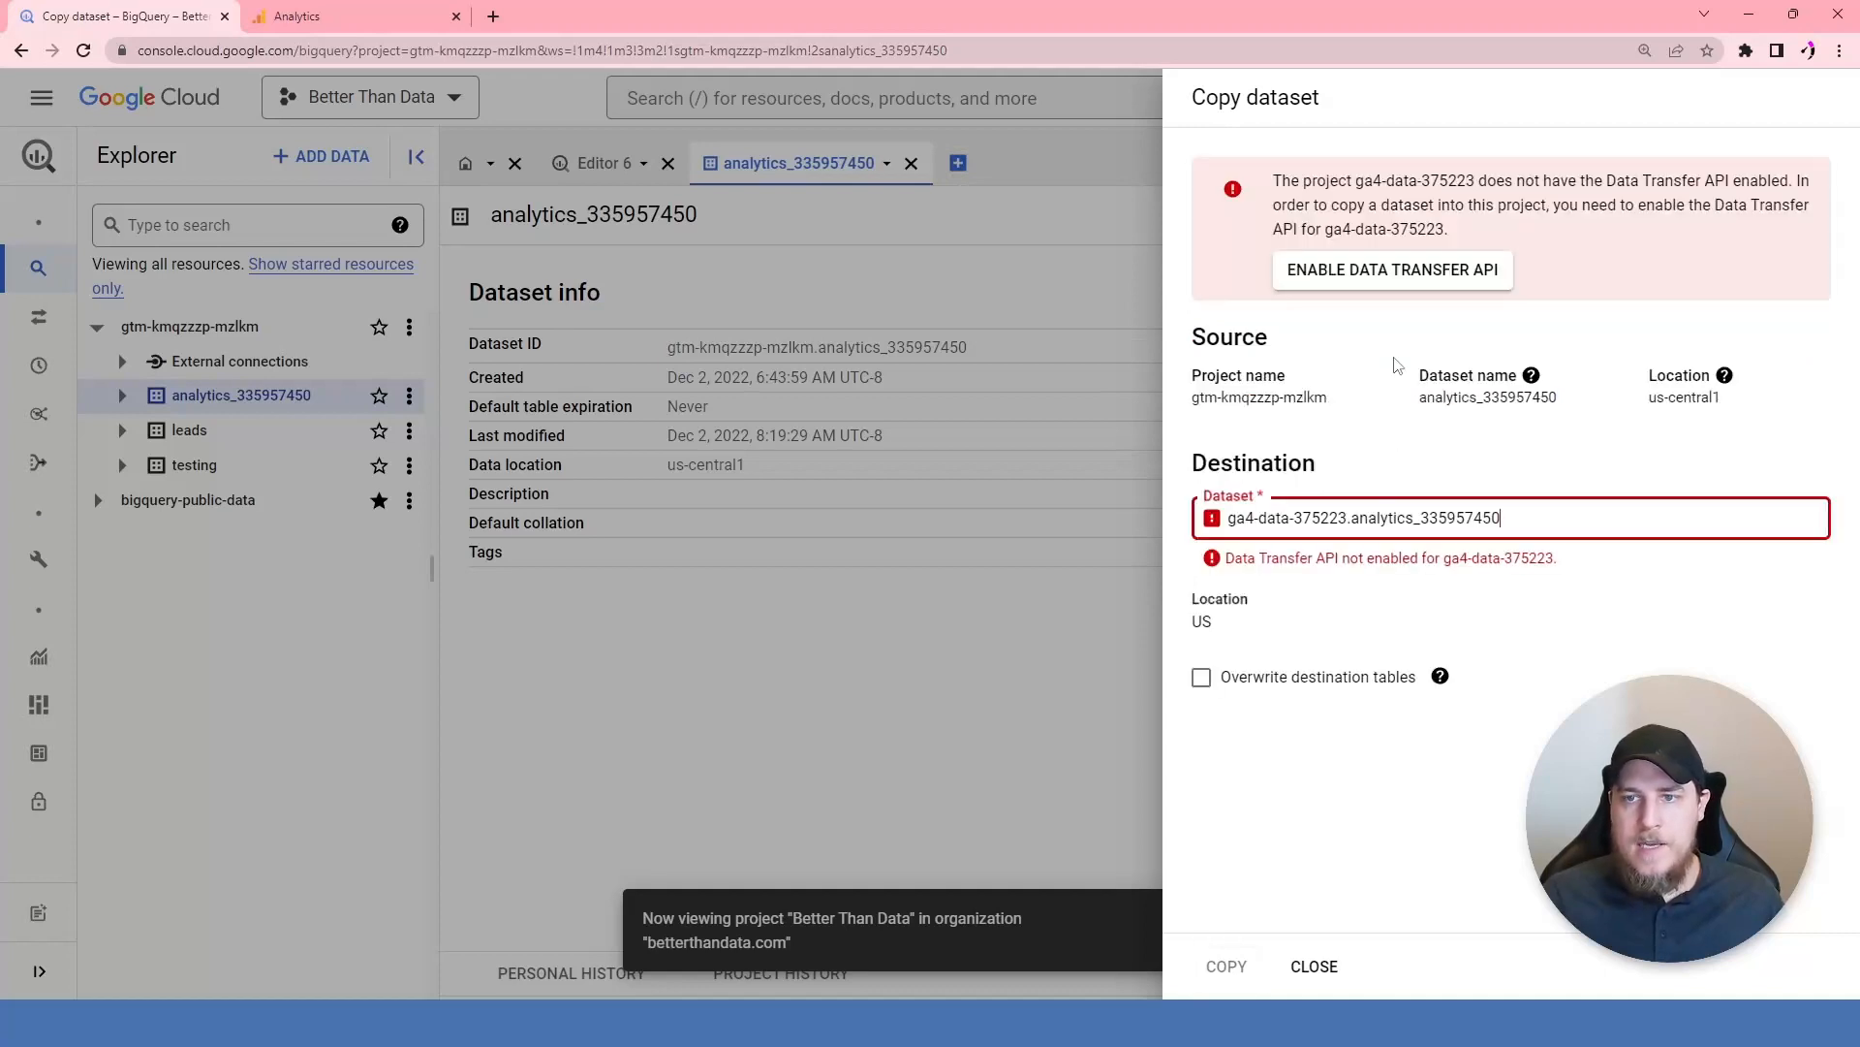
click(1403, 281)
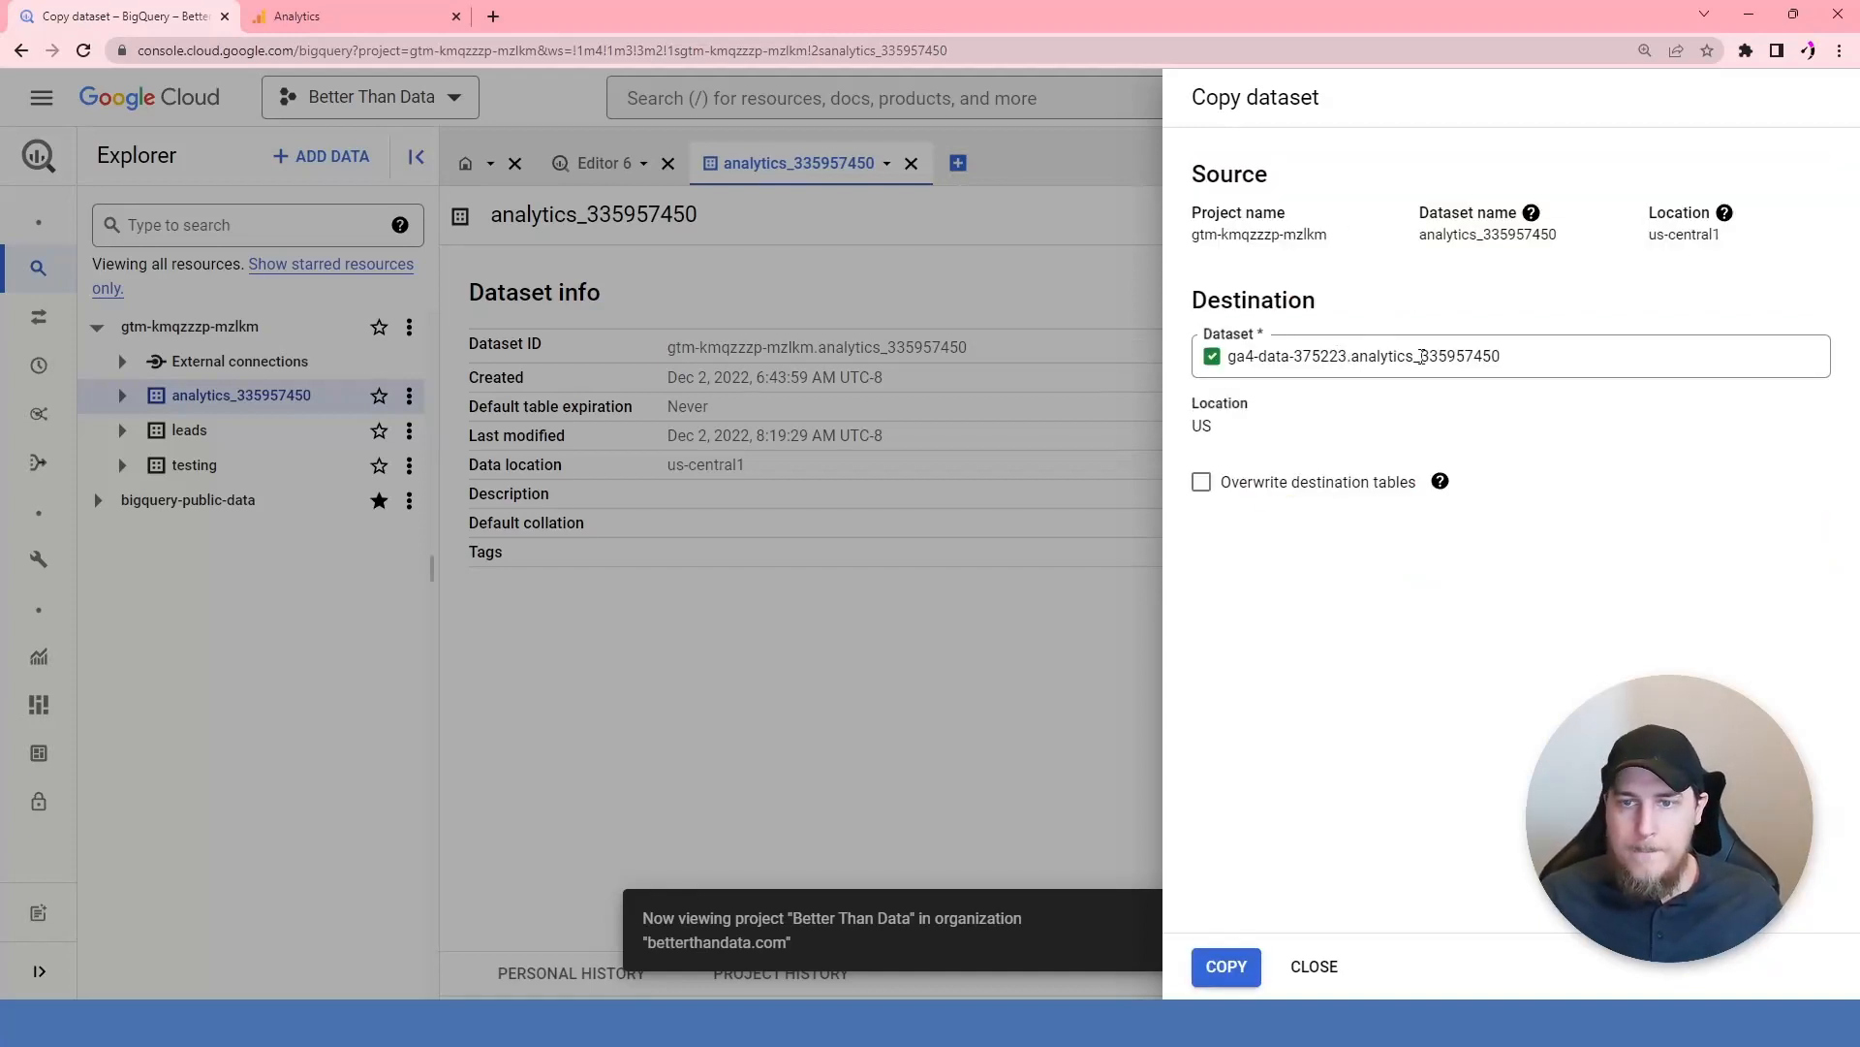
- Review the source details and destination location of the dataset copy, and start the copy without overwriting destination tables
drag(1194, 192, 1753, 262)
click(1754, 264)
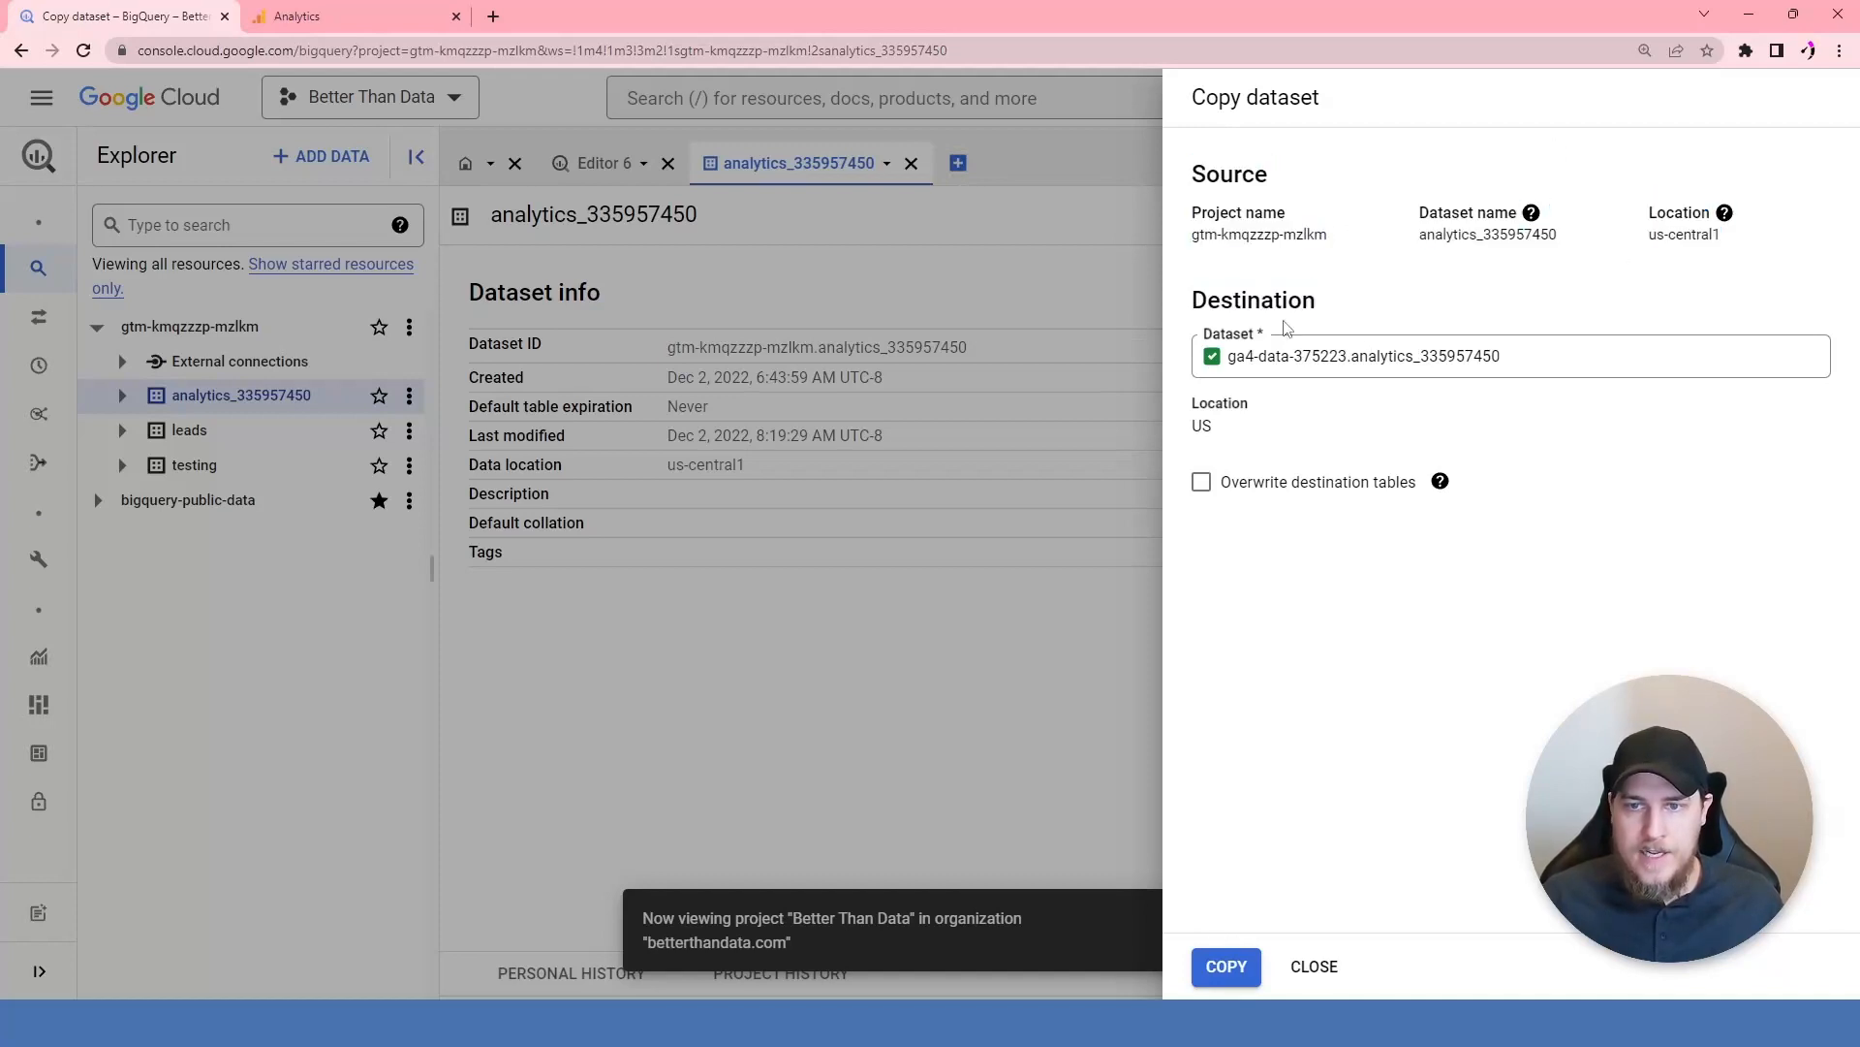
double_click(1202, 424)
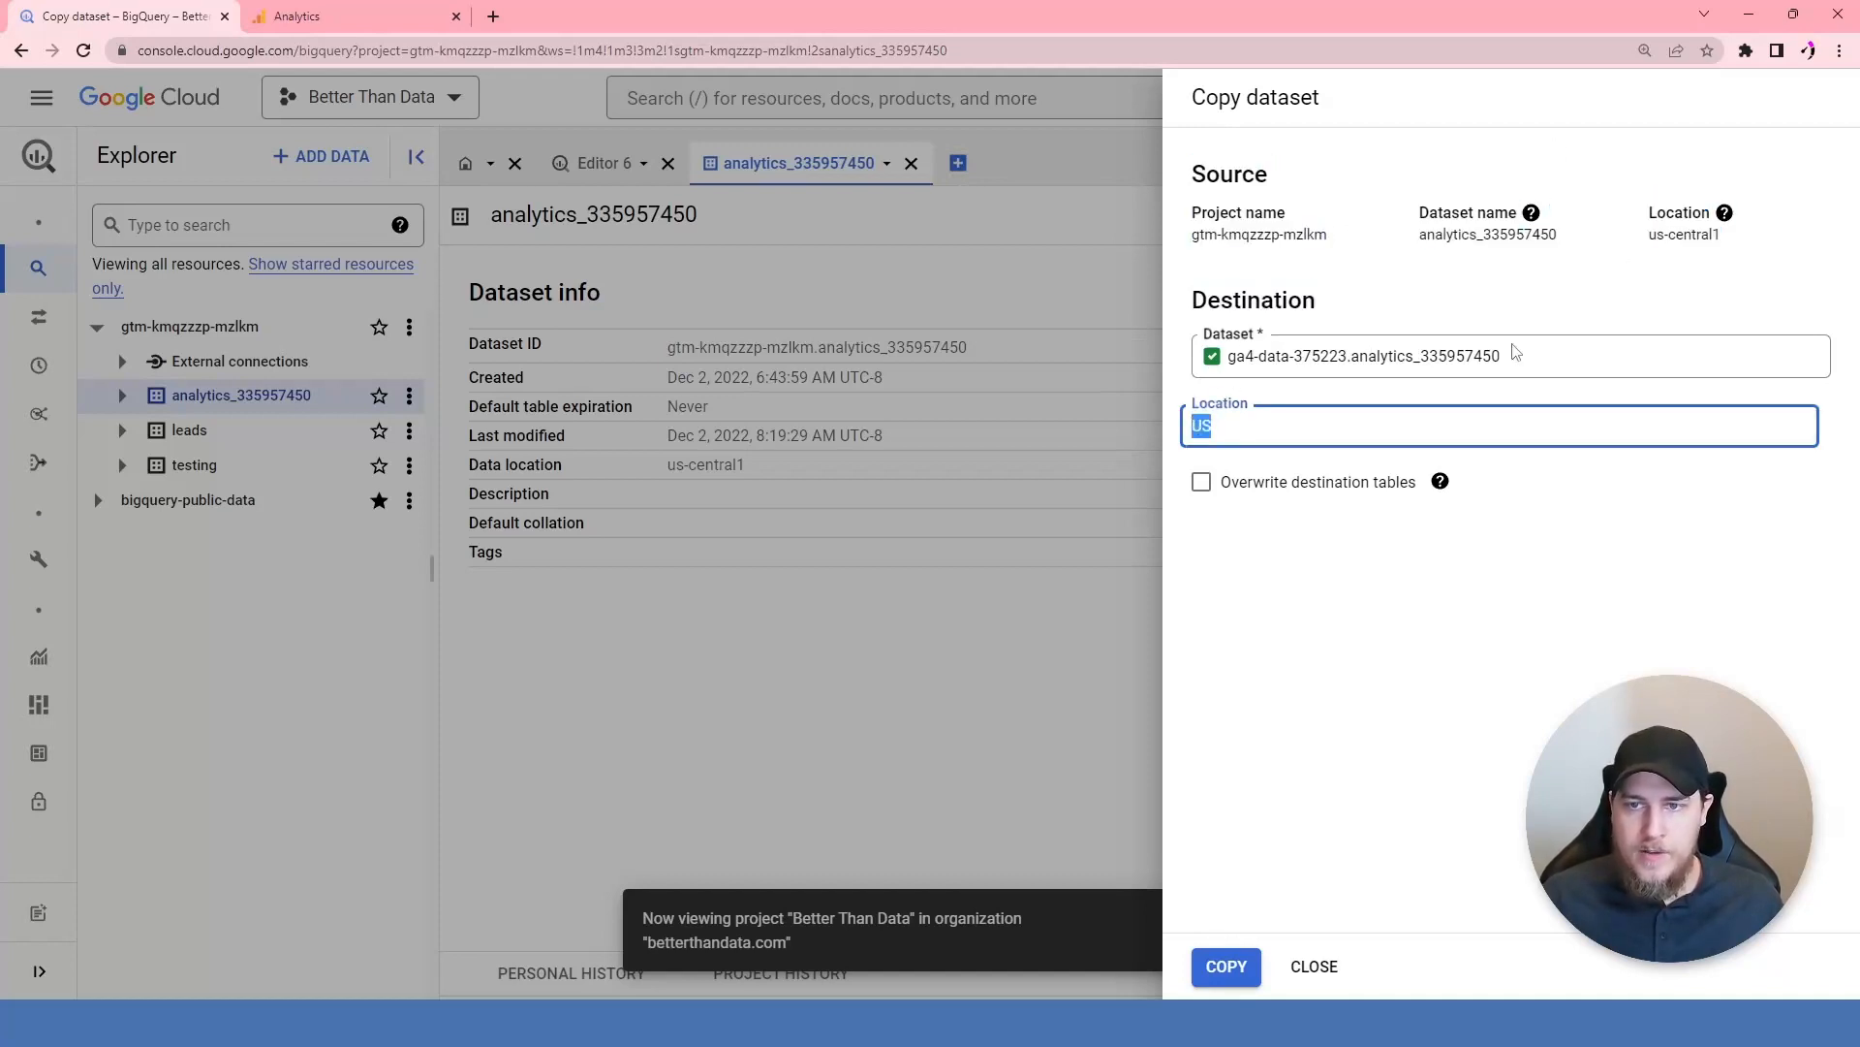
click(1311, 579)
click(1226, 968)
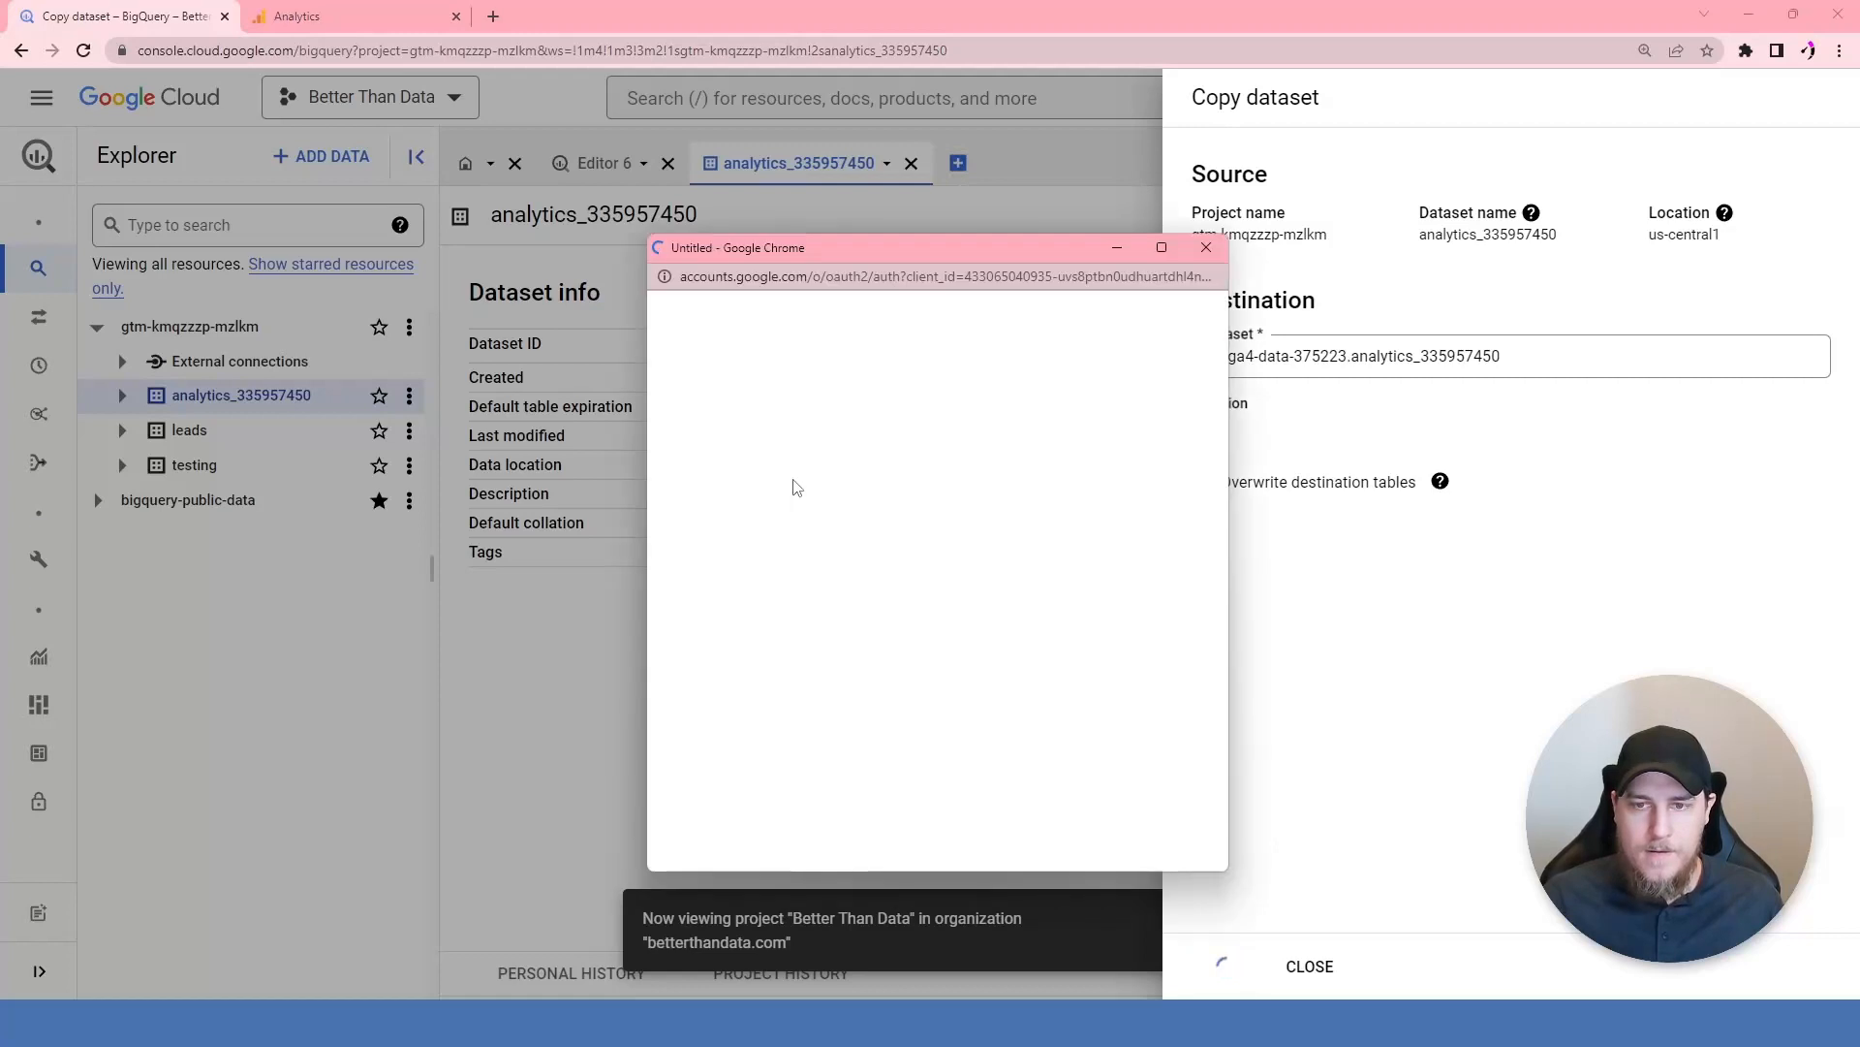
- Verify the Google account by entering its password and allow BigQuery Data Transfer Service to access the account
click(826, 481)
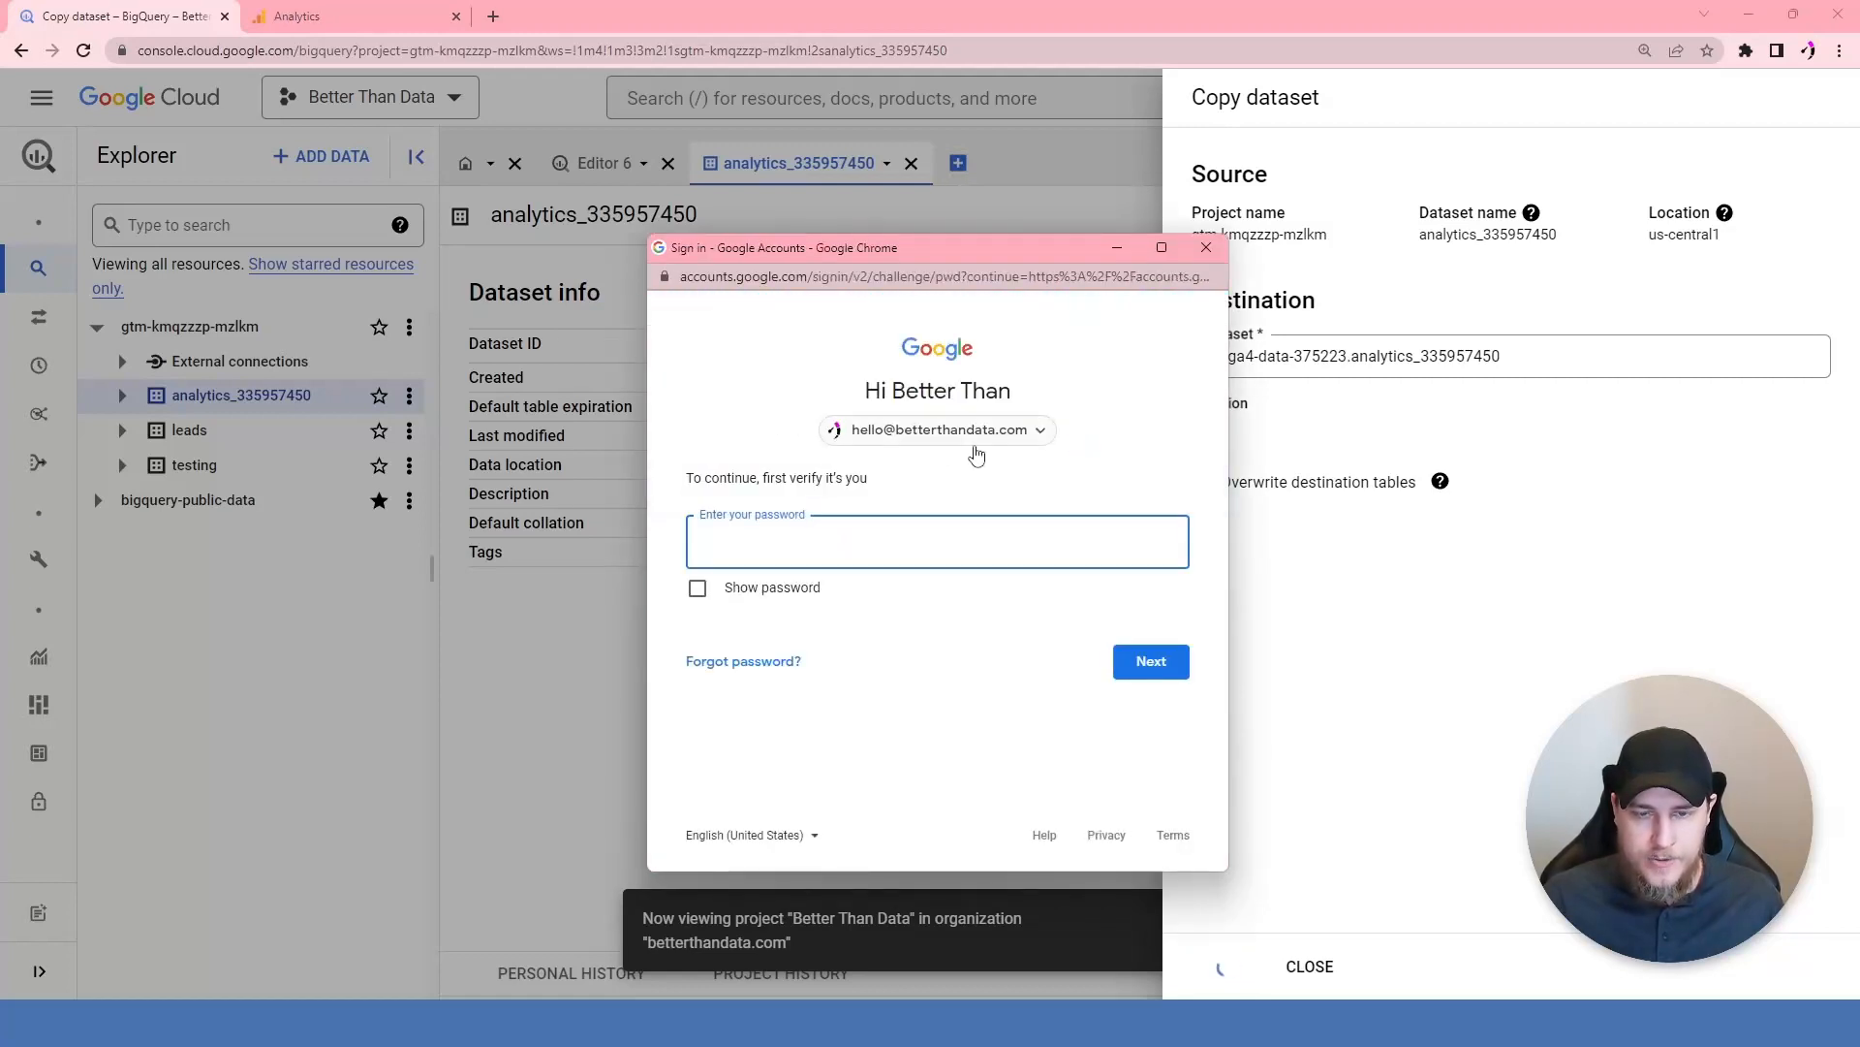
text(••••••••)
key(Return)
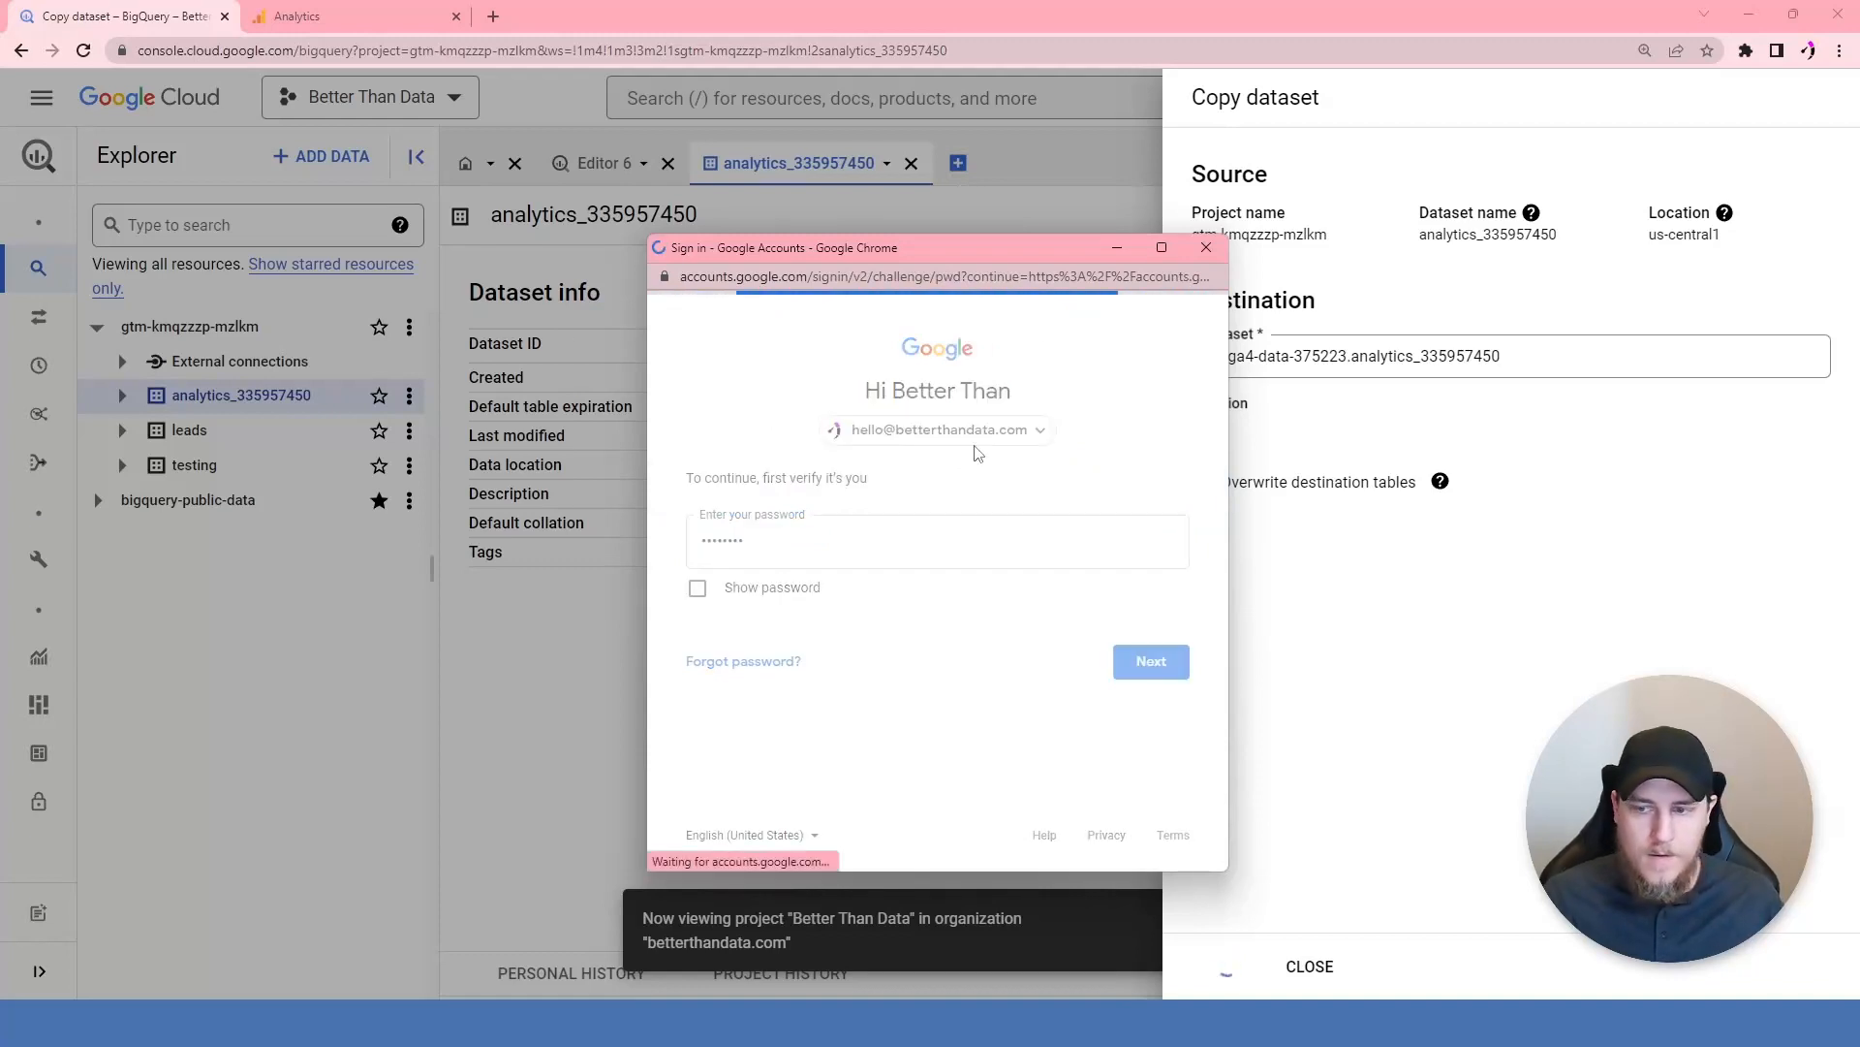
scroll(992, 548, down, 1)
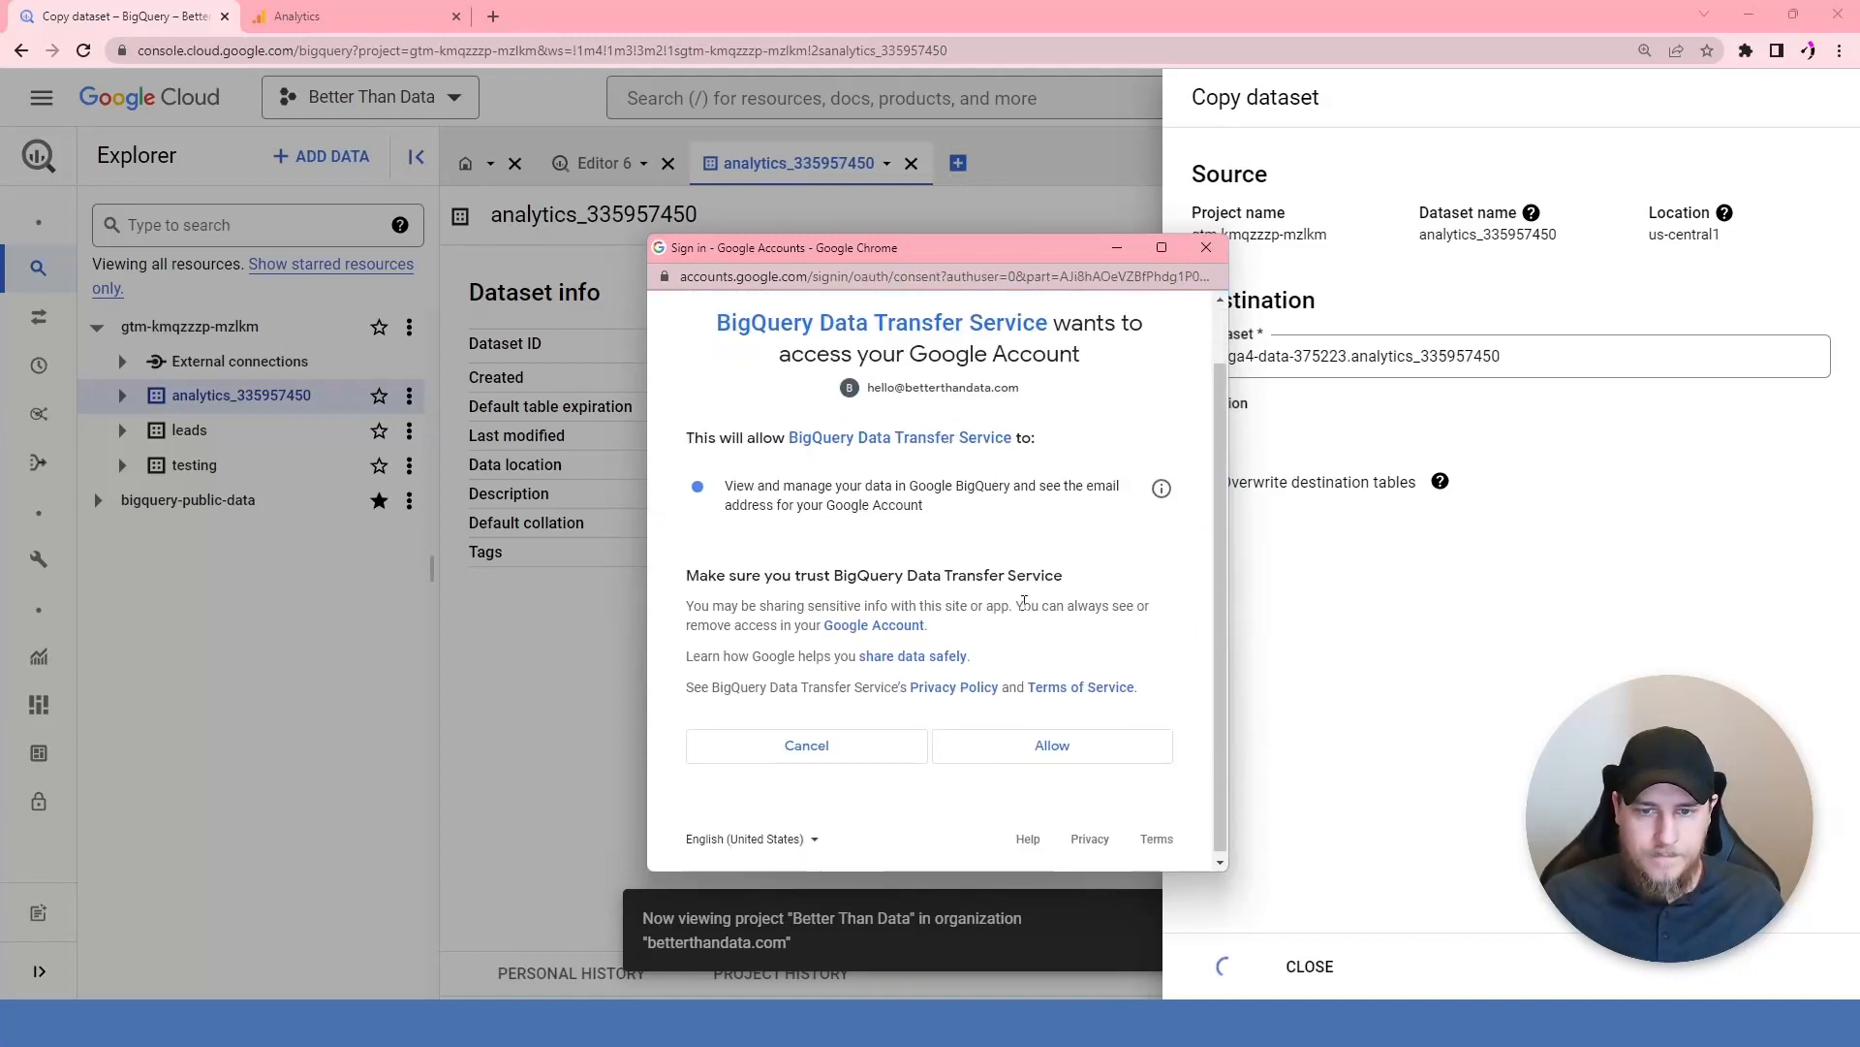
click(1056, 743)
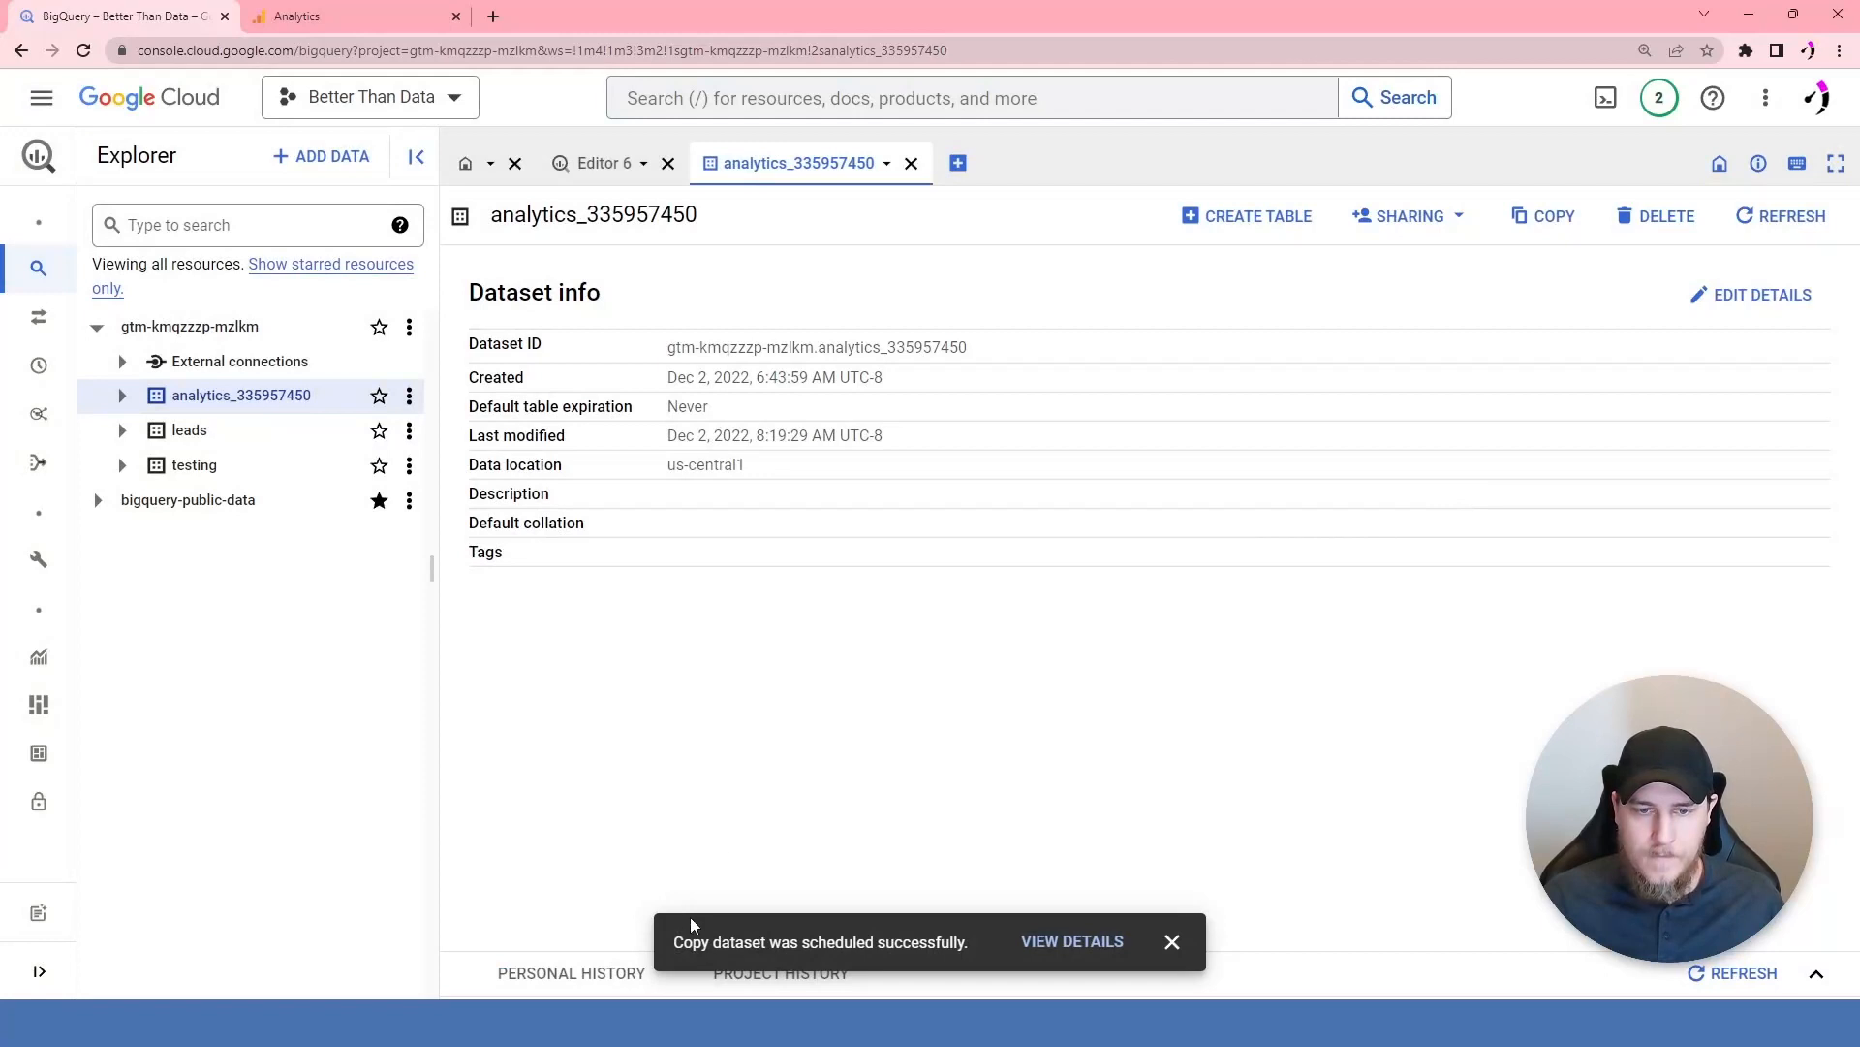
- View the details of the scheduled dataset copy and expand the analytics dataset's tables in the GA4-data project's SQL workspace
drag(812, 947, 970, 941)
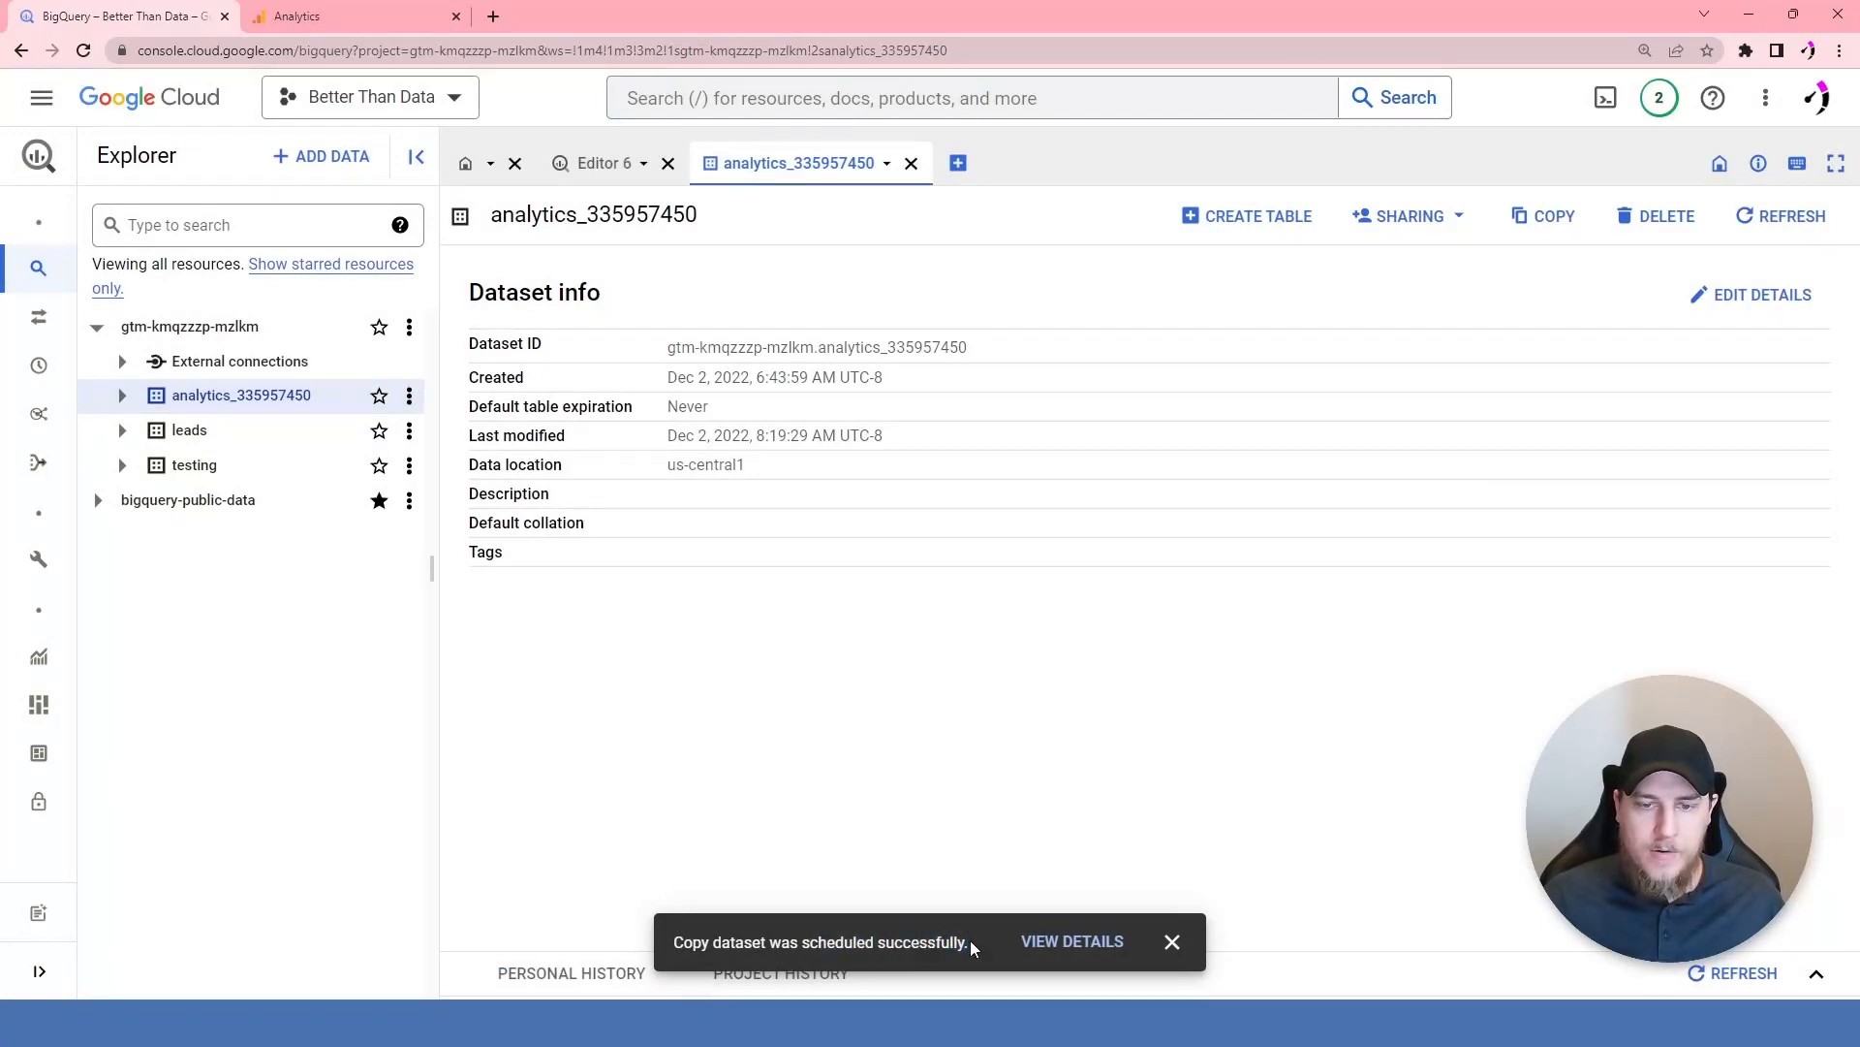
click(1048, 941)
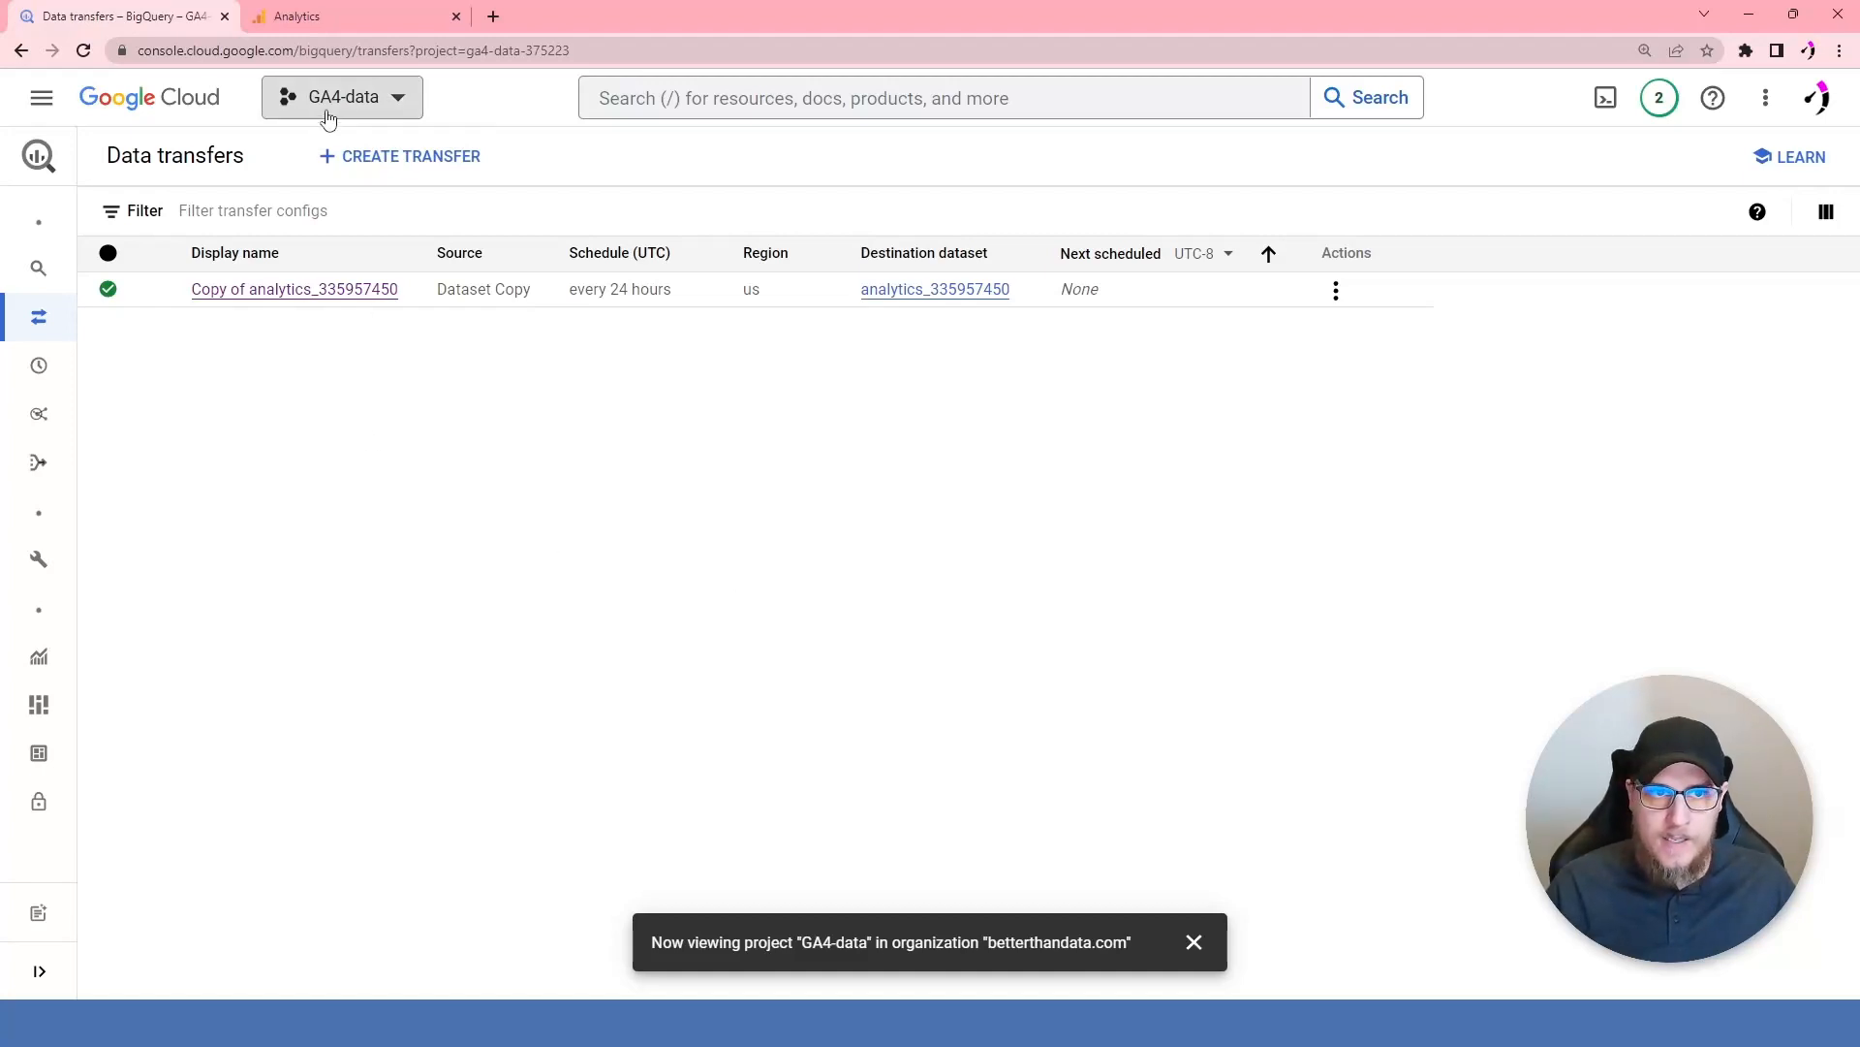
mouse_move(86, 324)
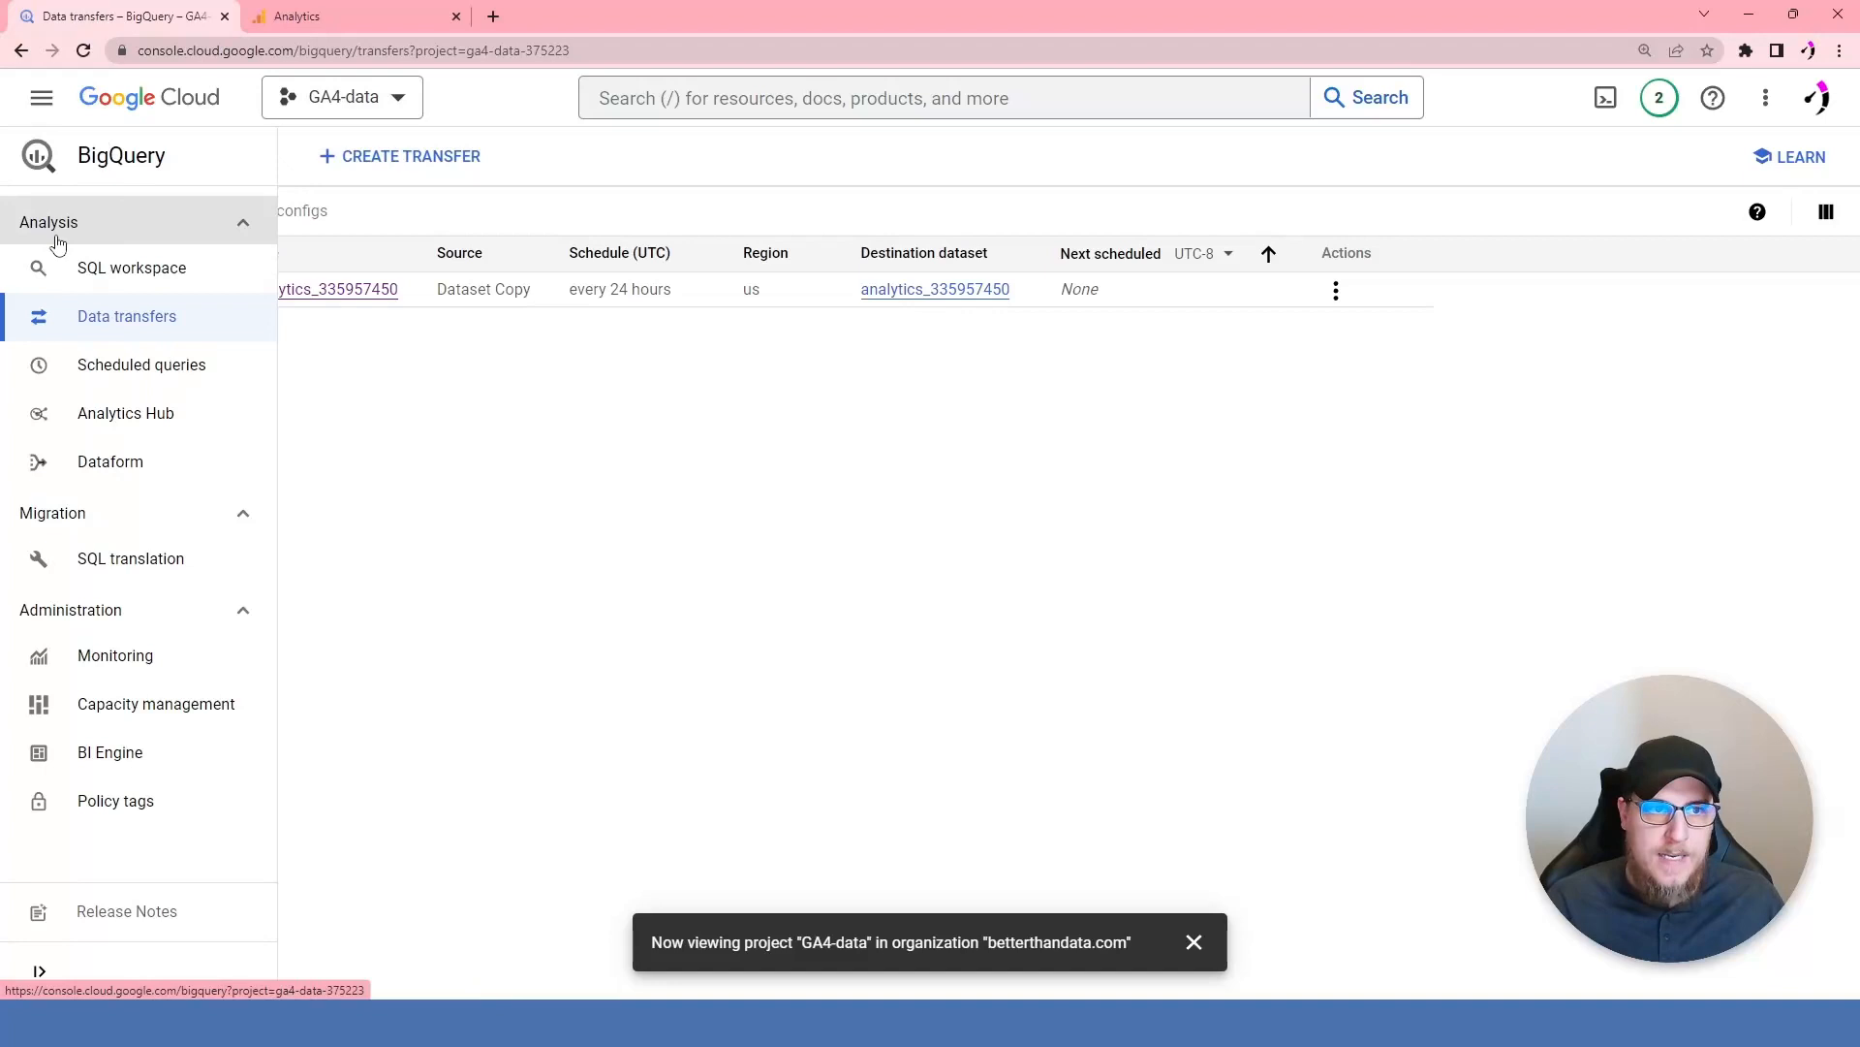
click(107, 278)
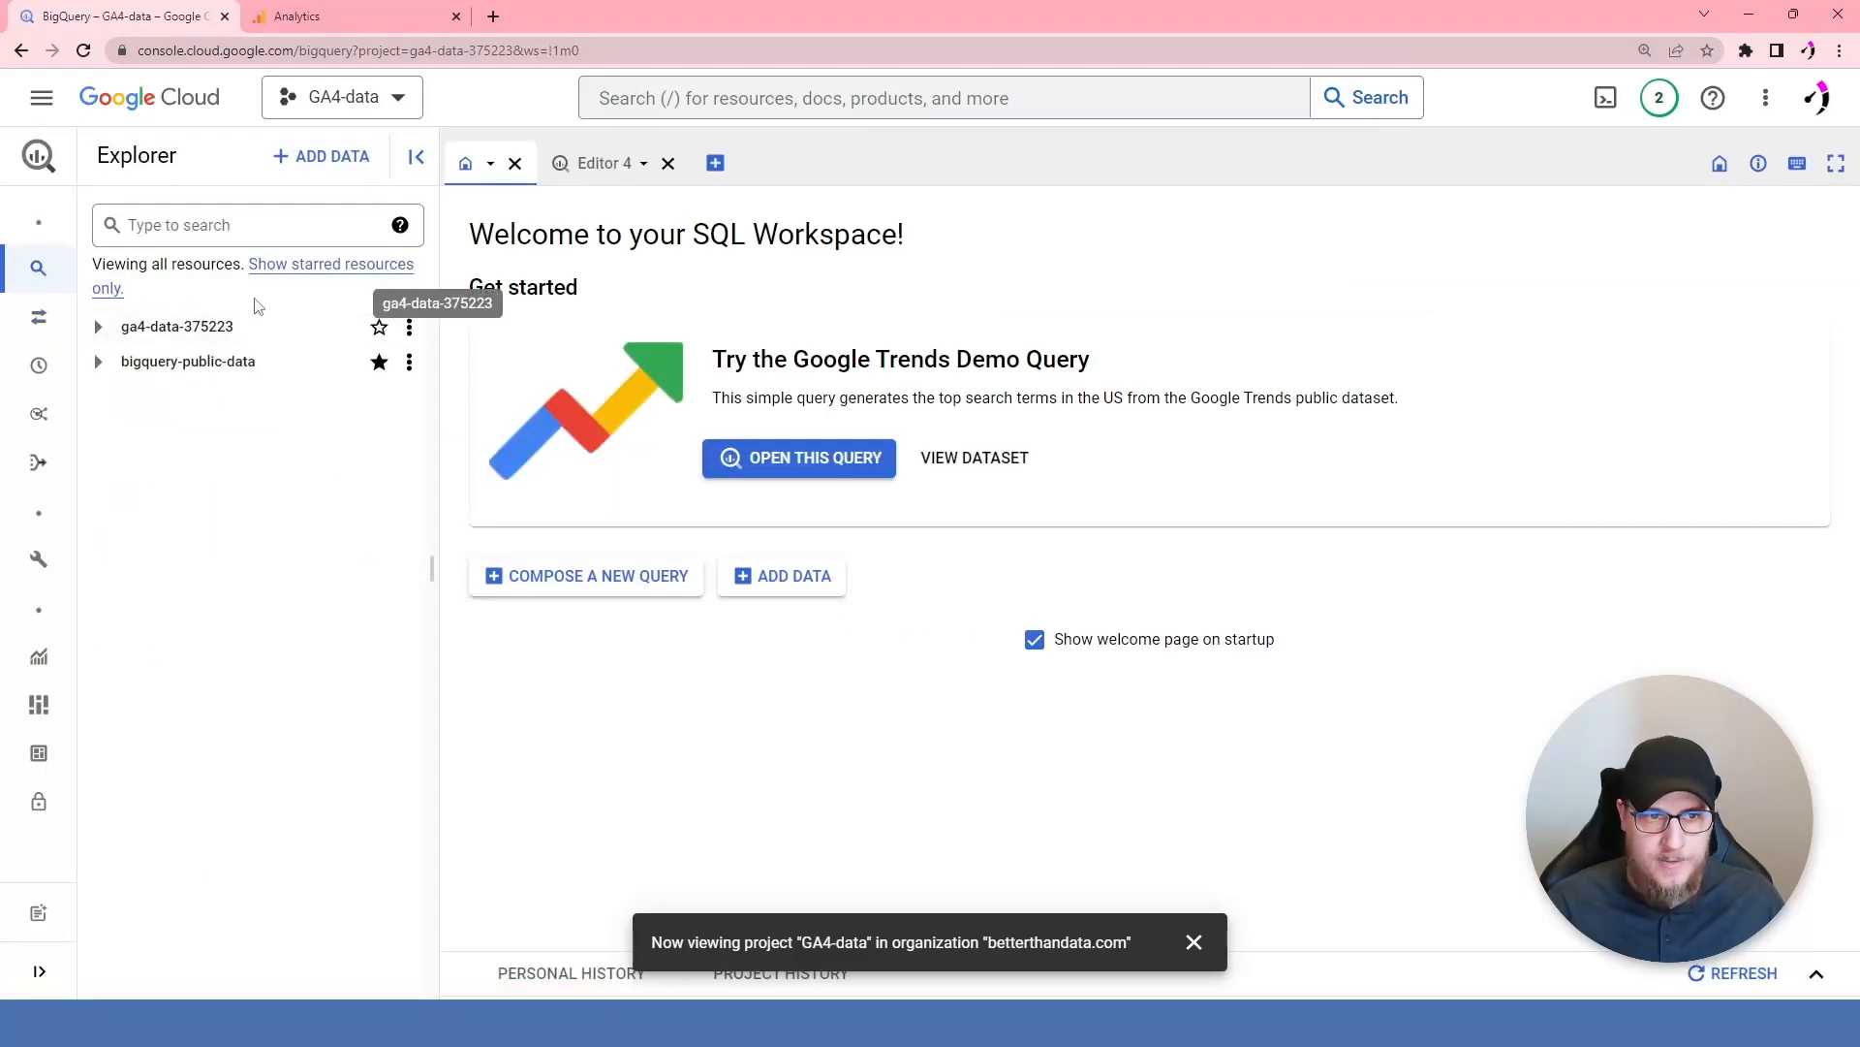
click(98, 326)
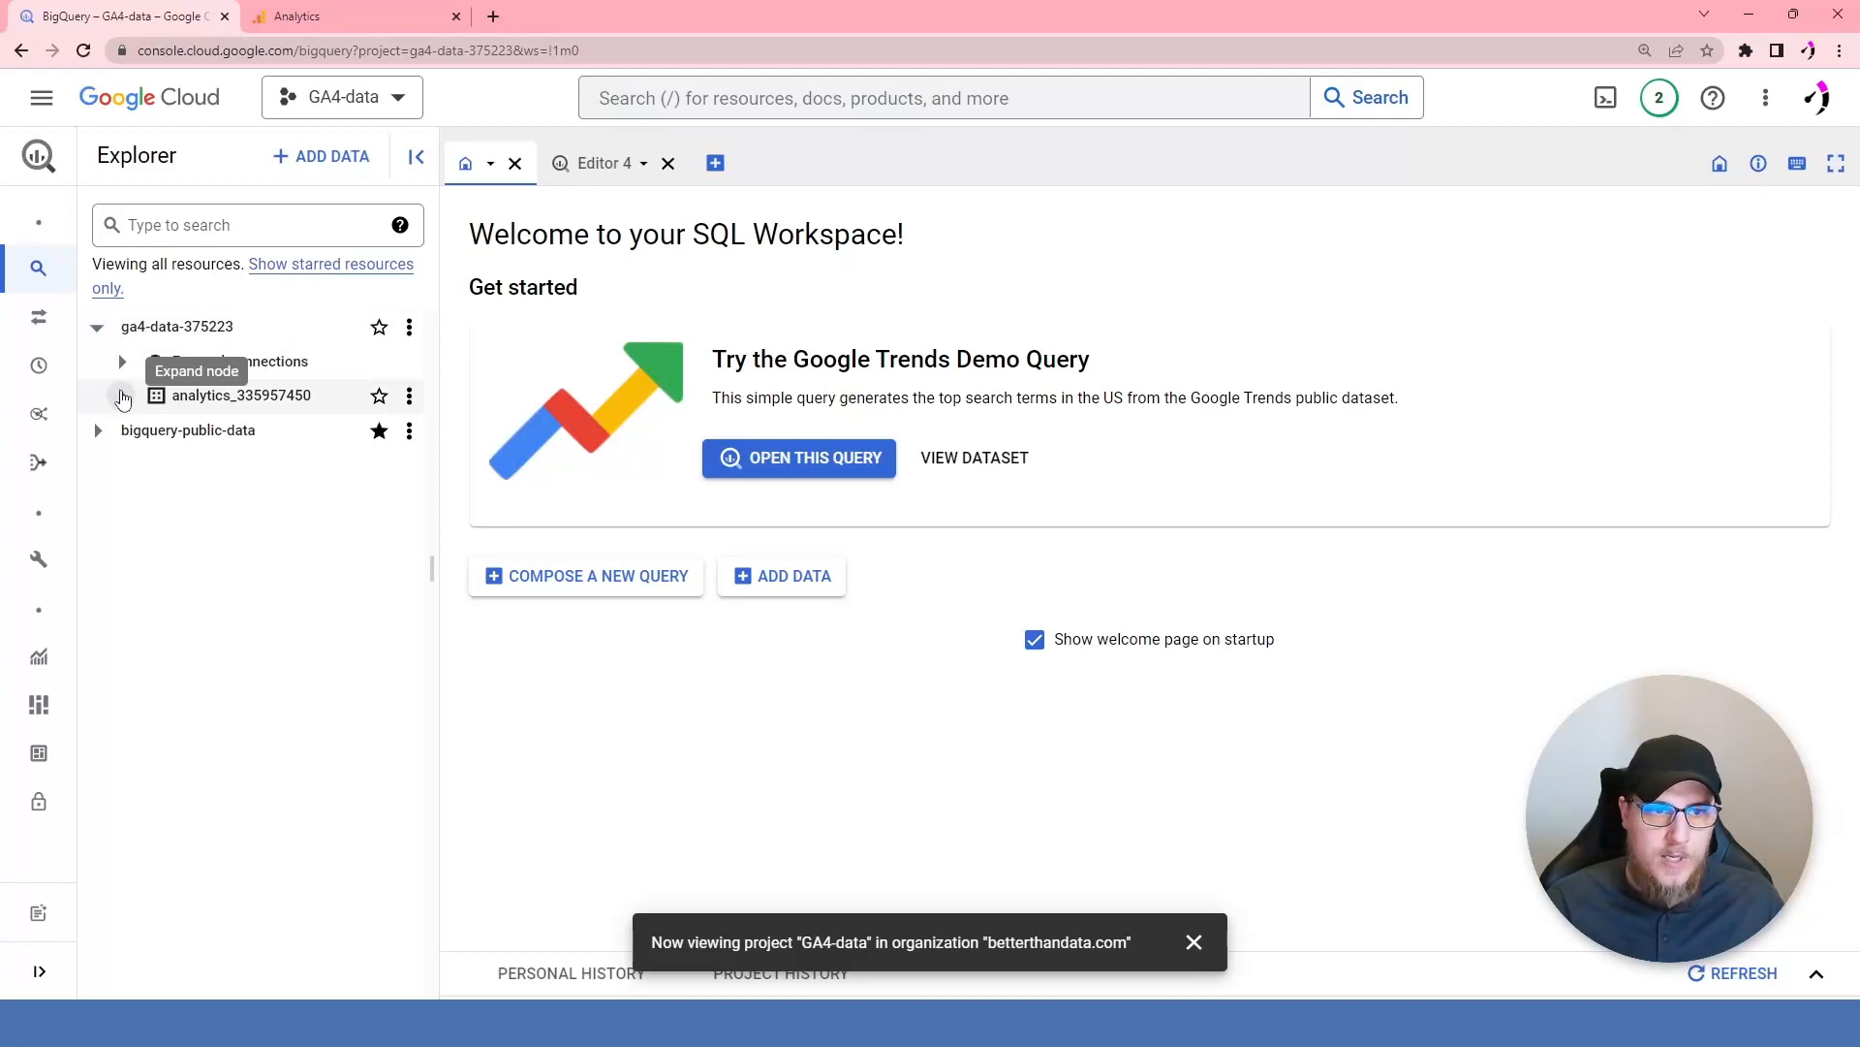
click(122, 395)
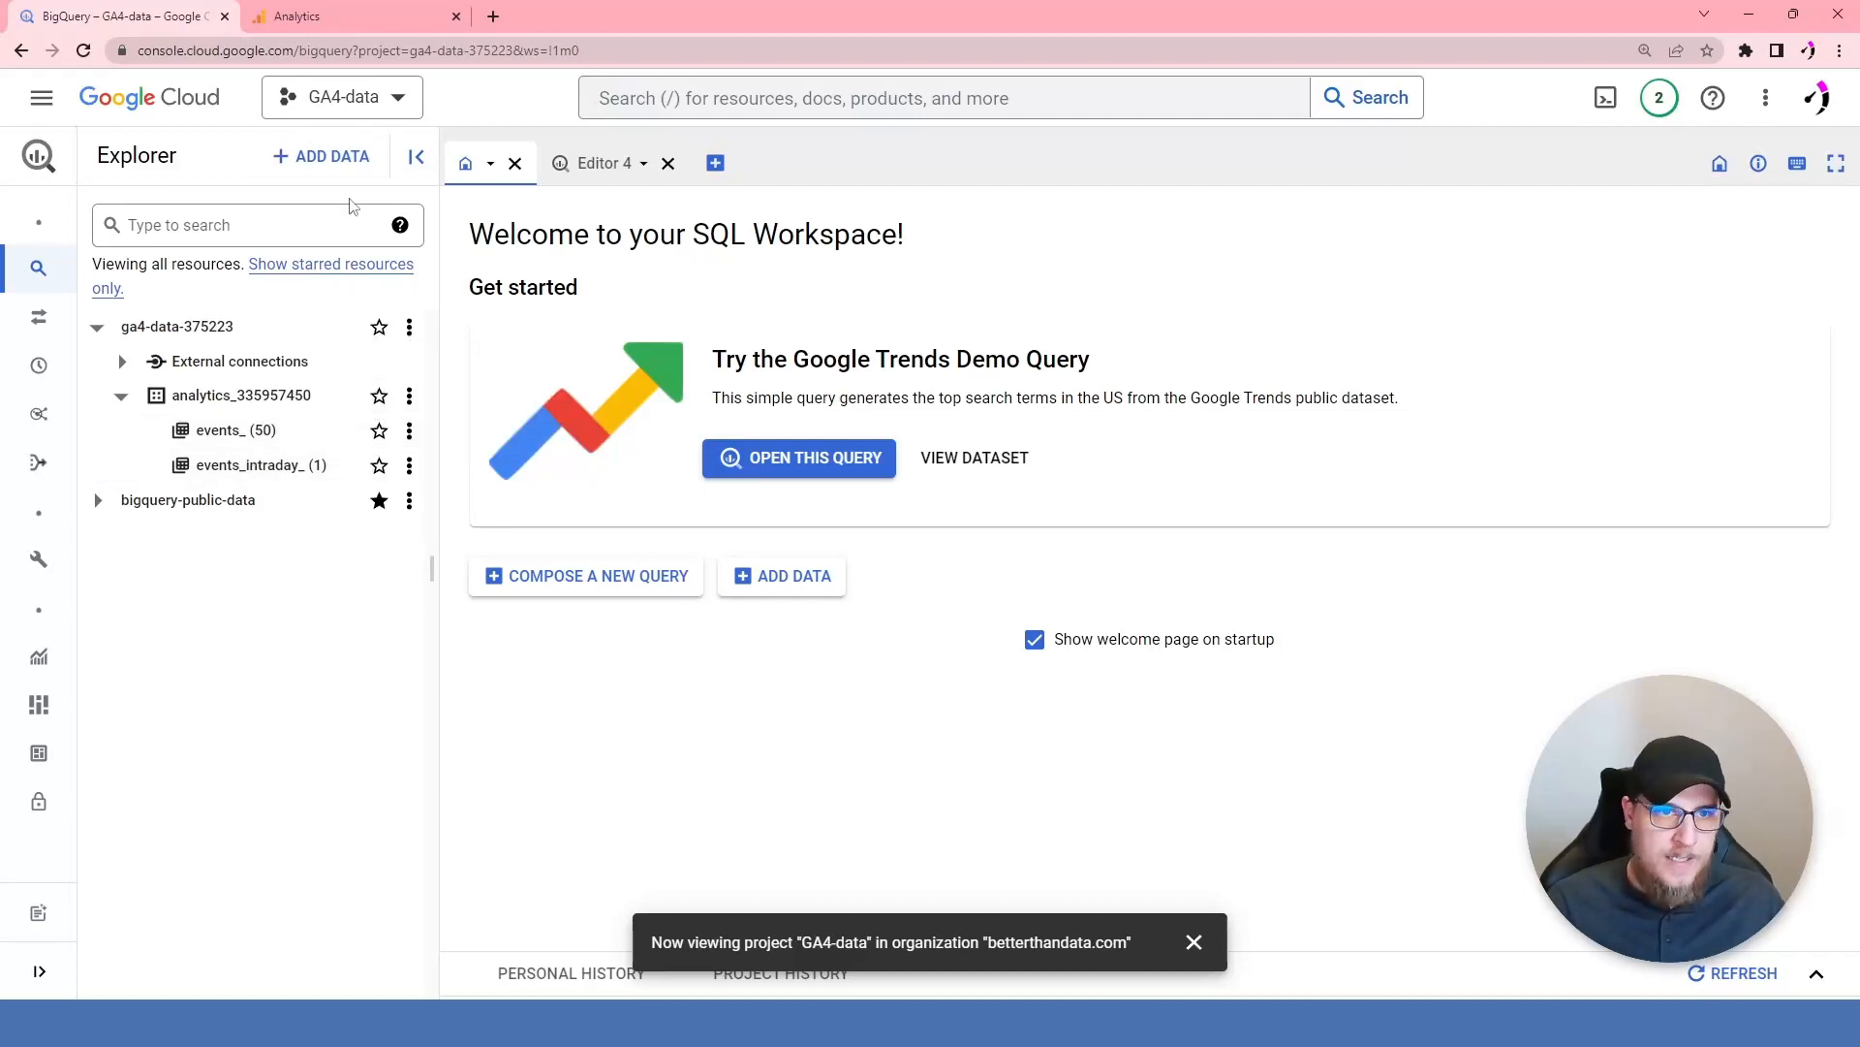
- Compare the event tables in the Better Than Data project's analytics dataset with the copied ones, and return to the GA4-data project
click(398, 102)
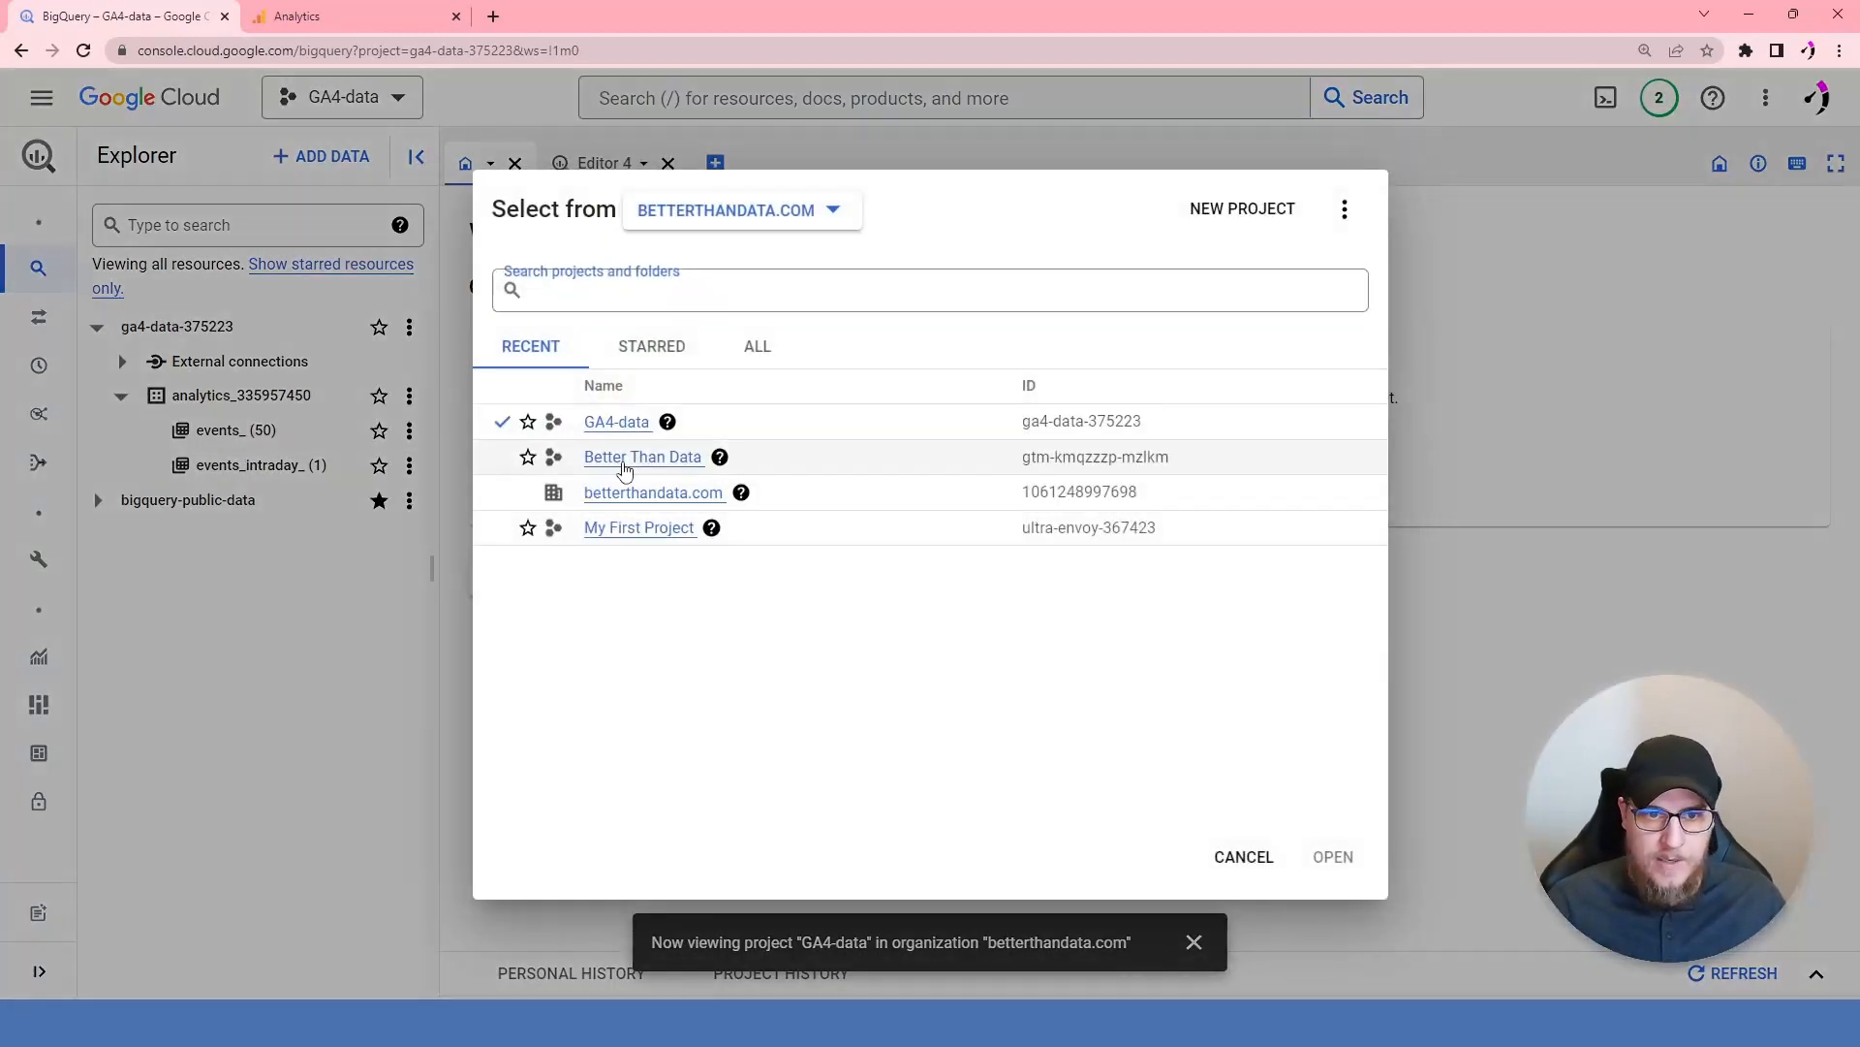
click(625, 458)
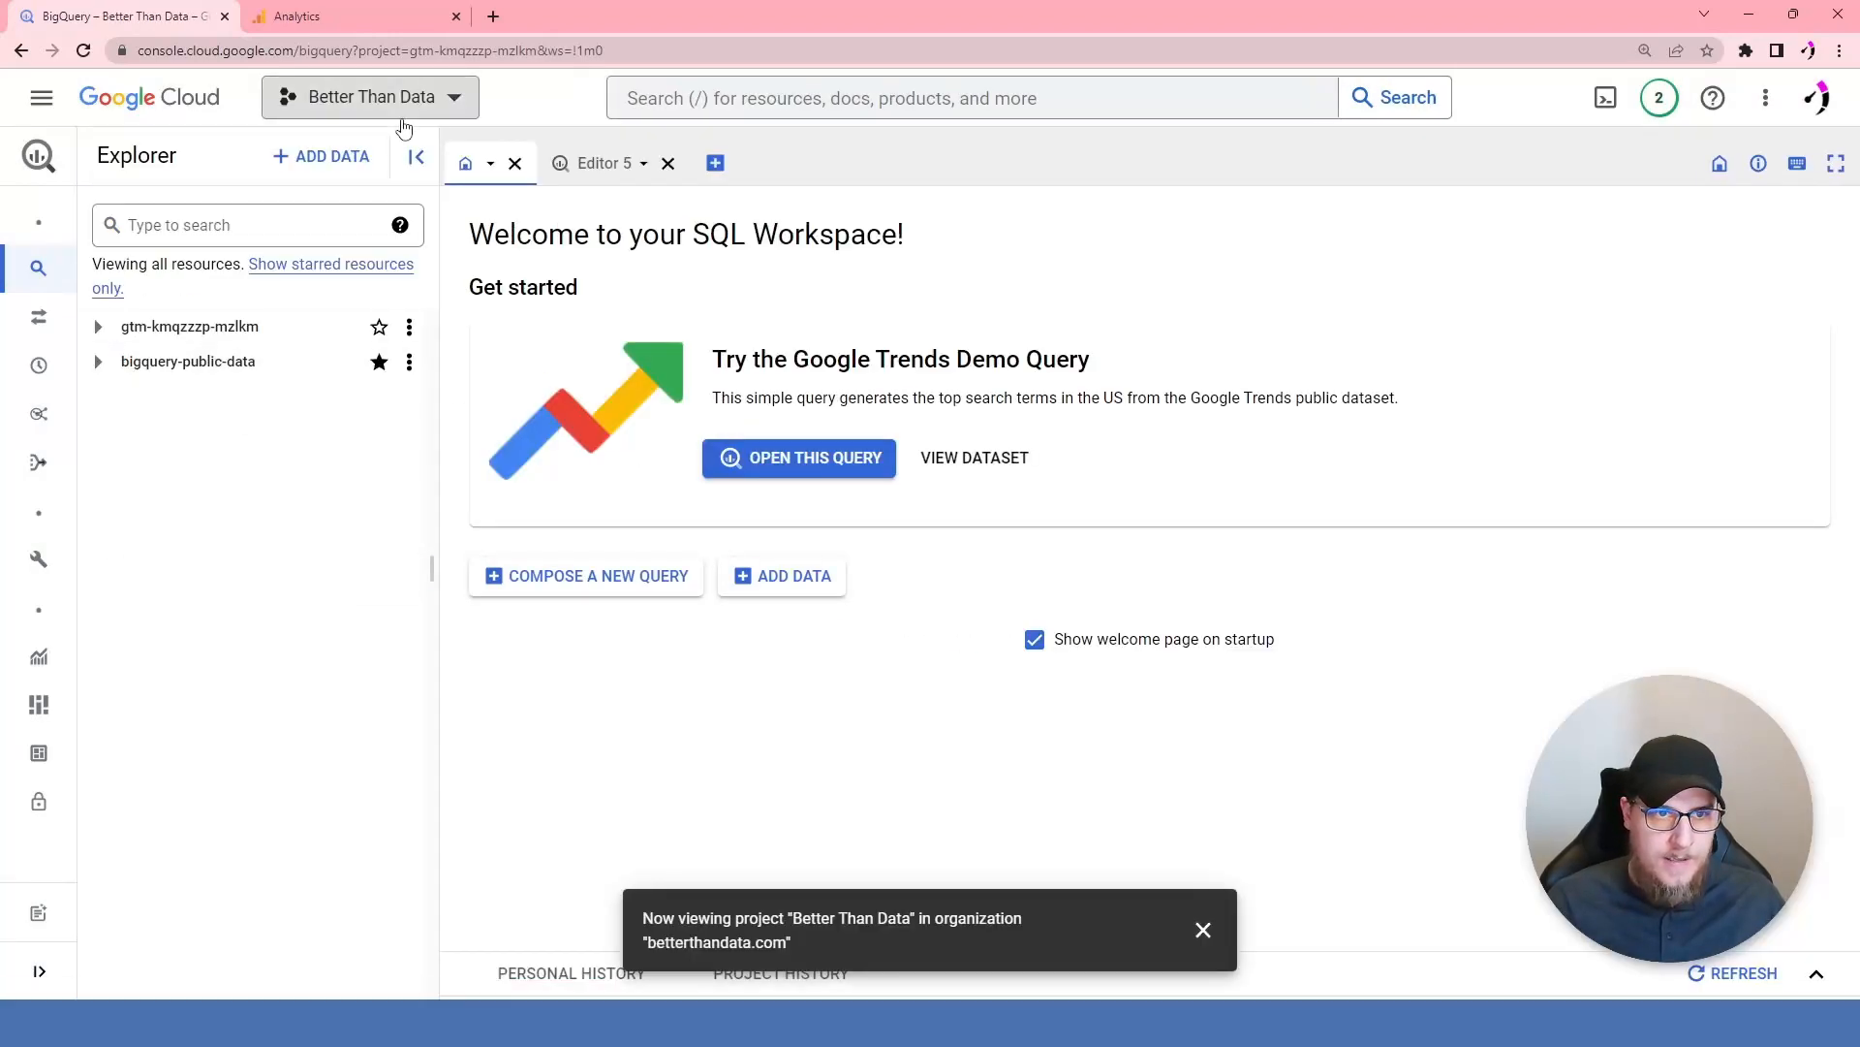
click(97, 326)
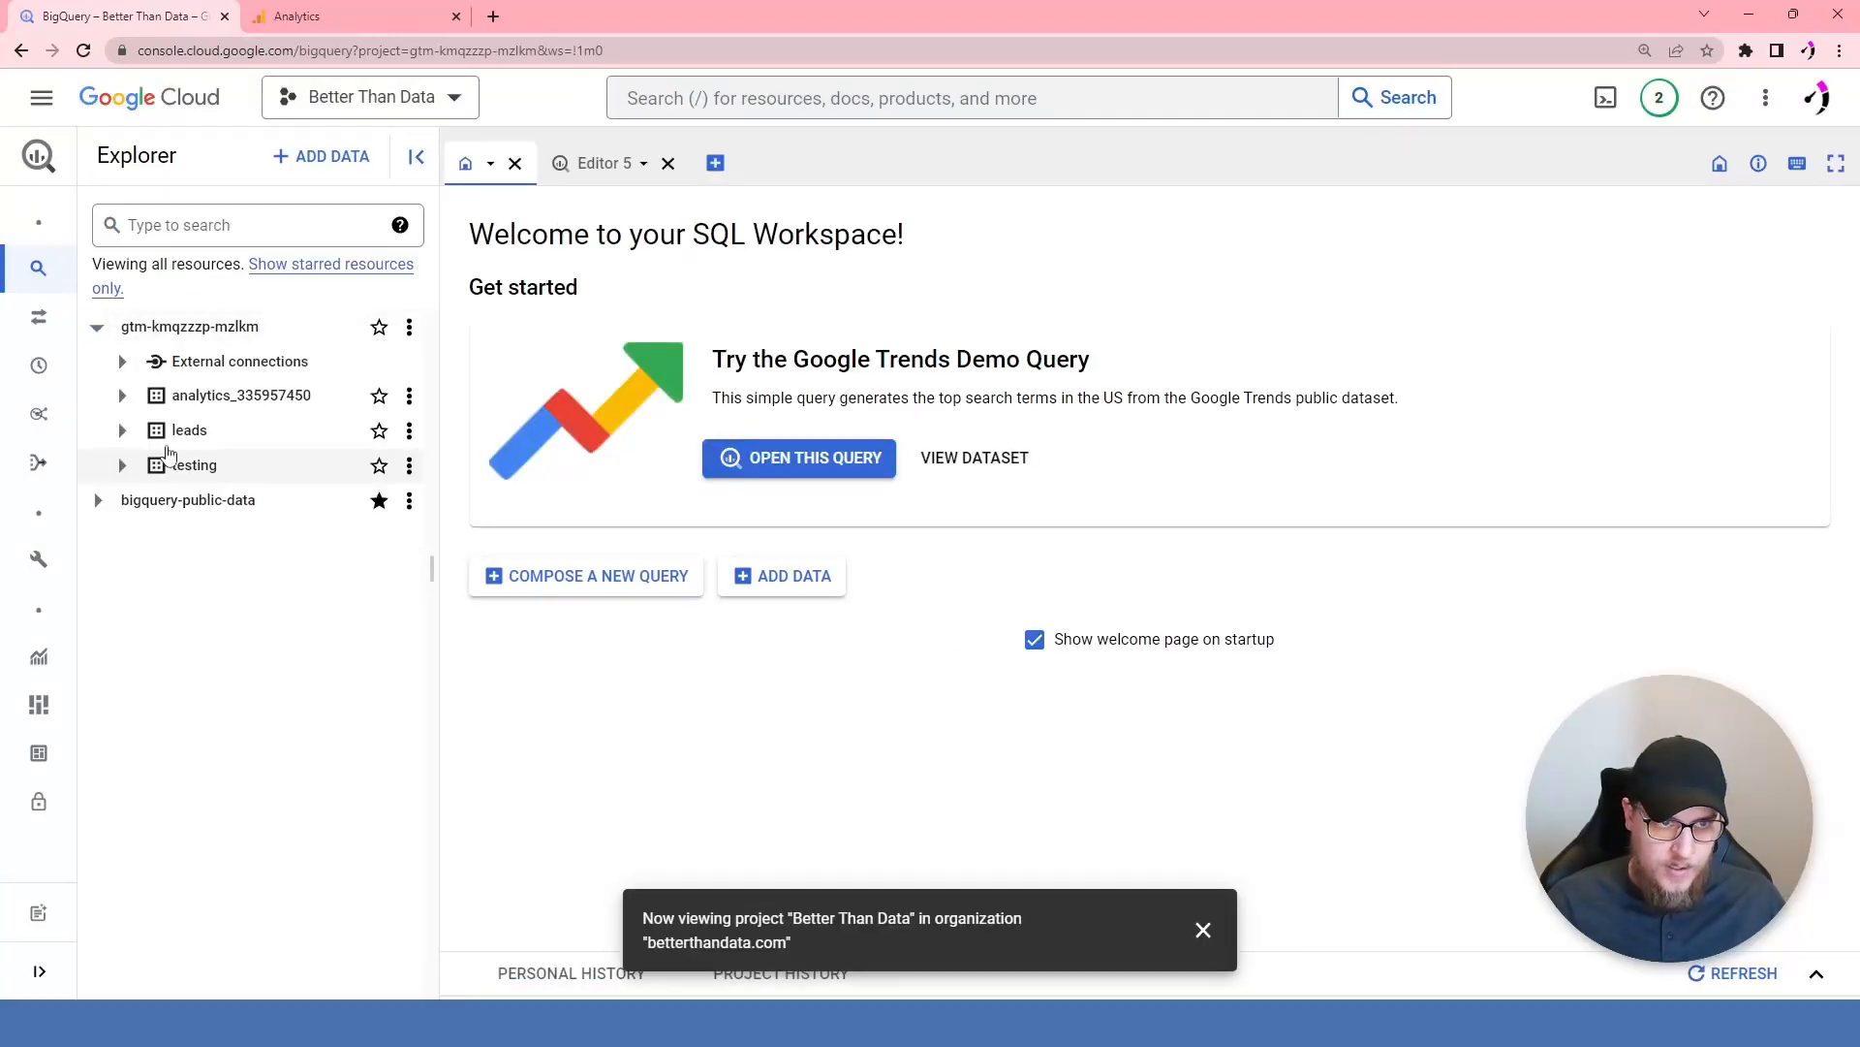
click(121, 395)
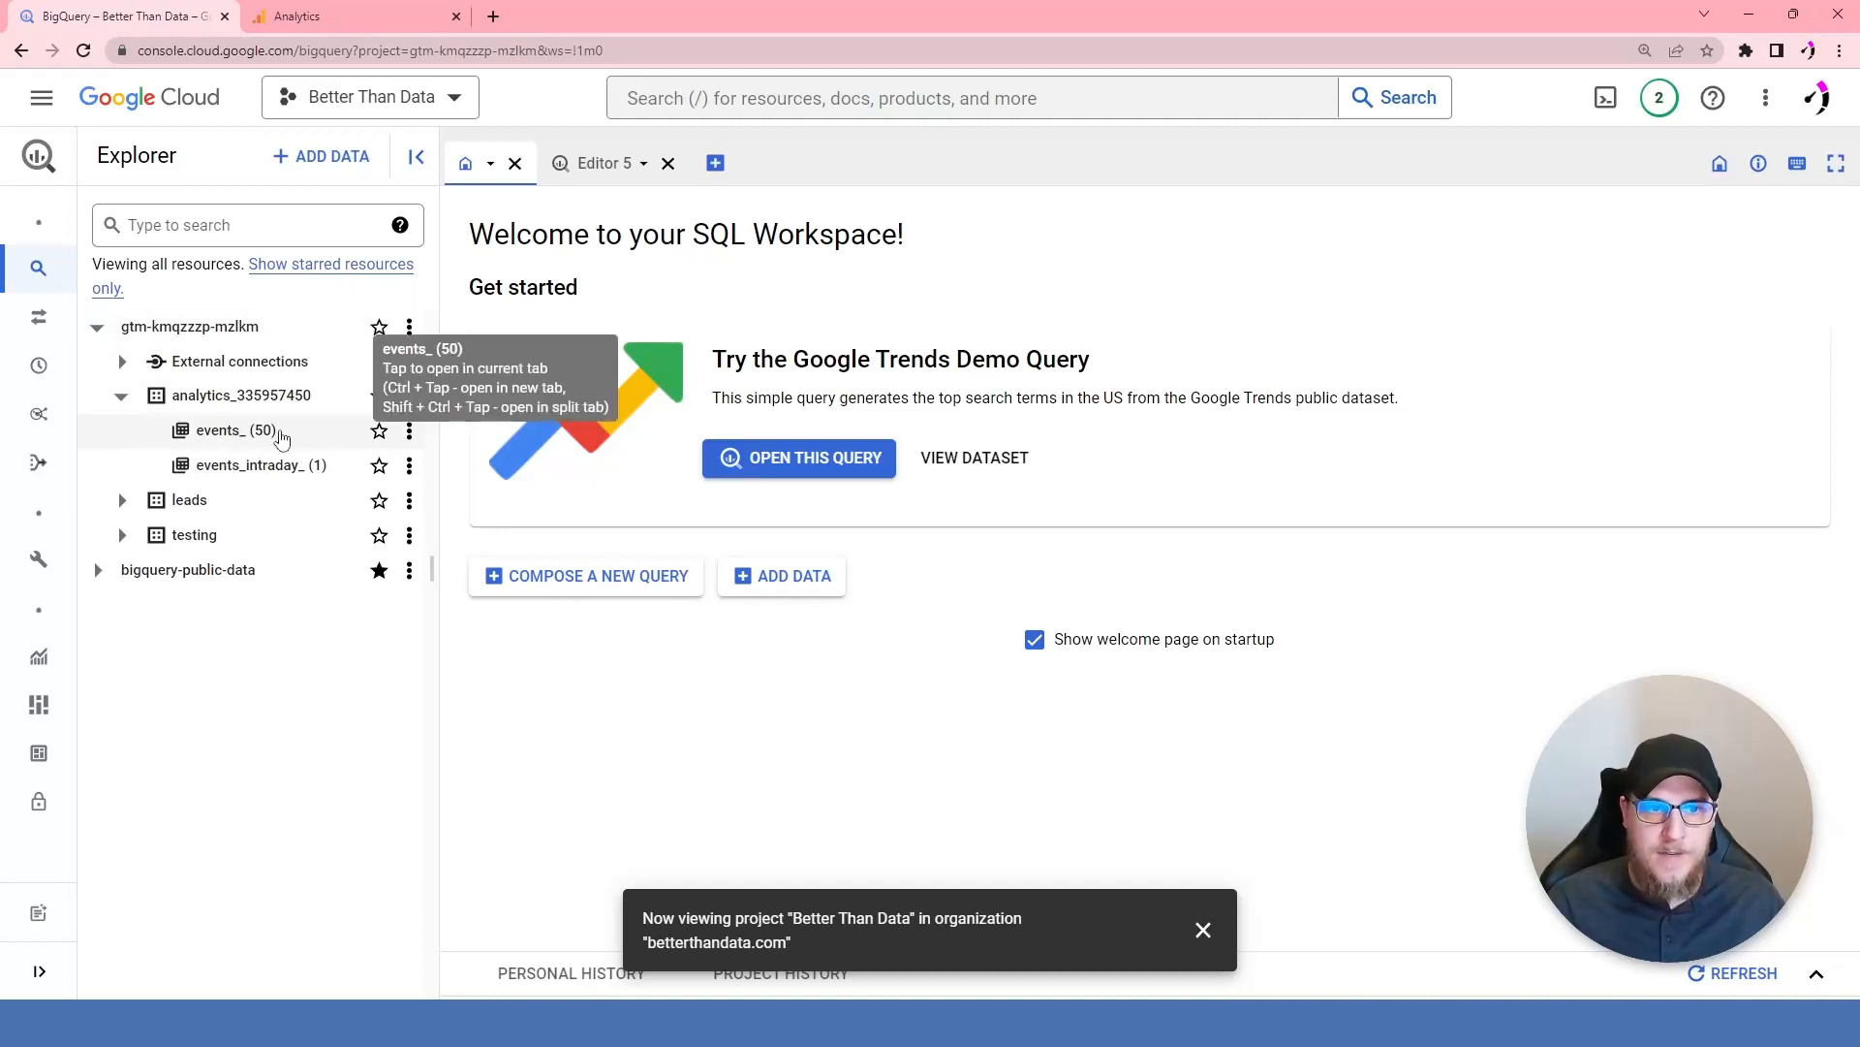
click(407, 97)
click(589, 461)
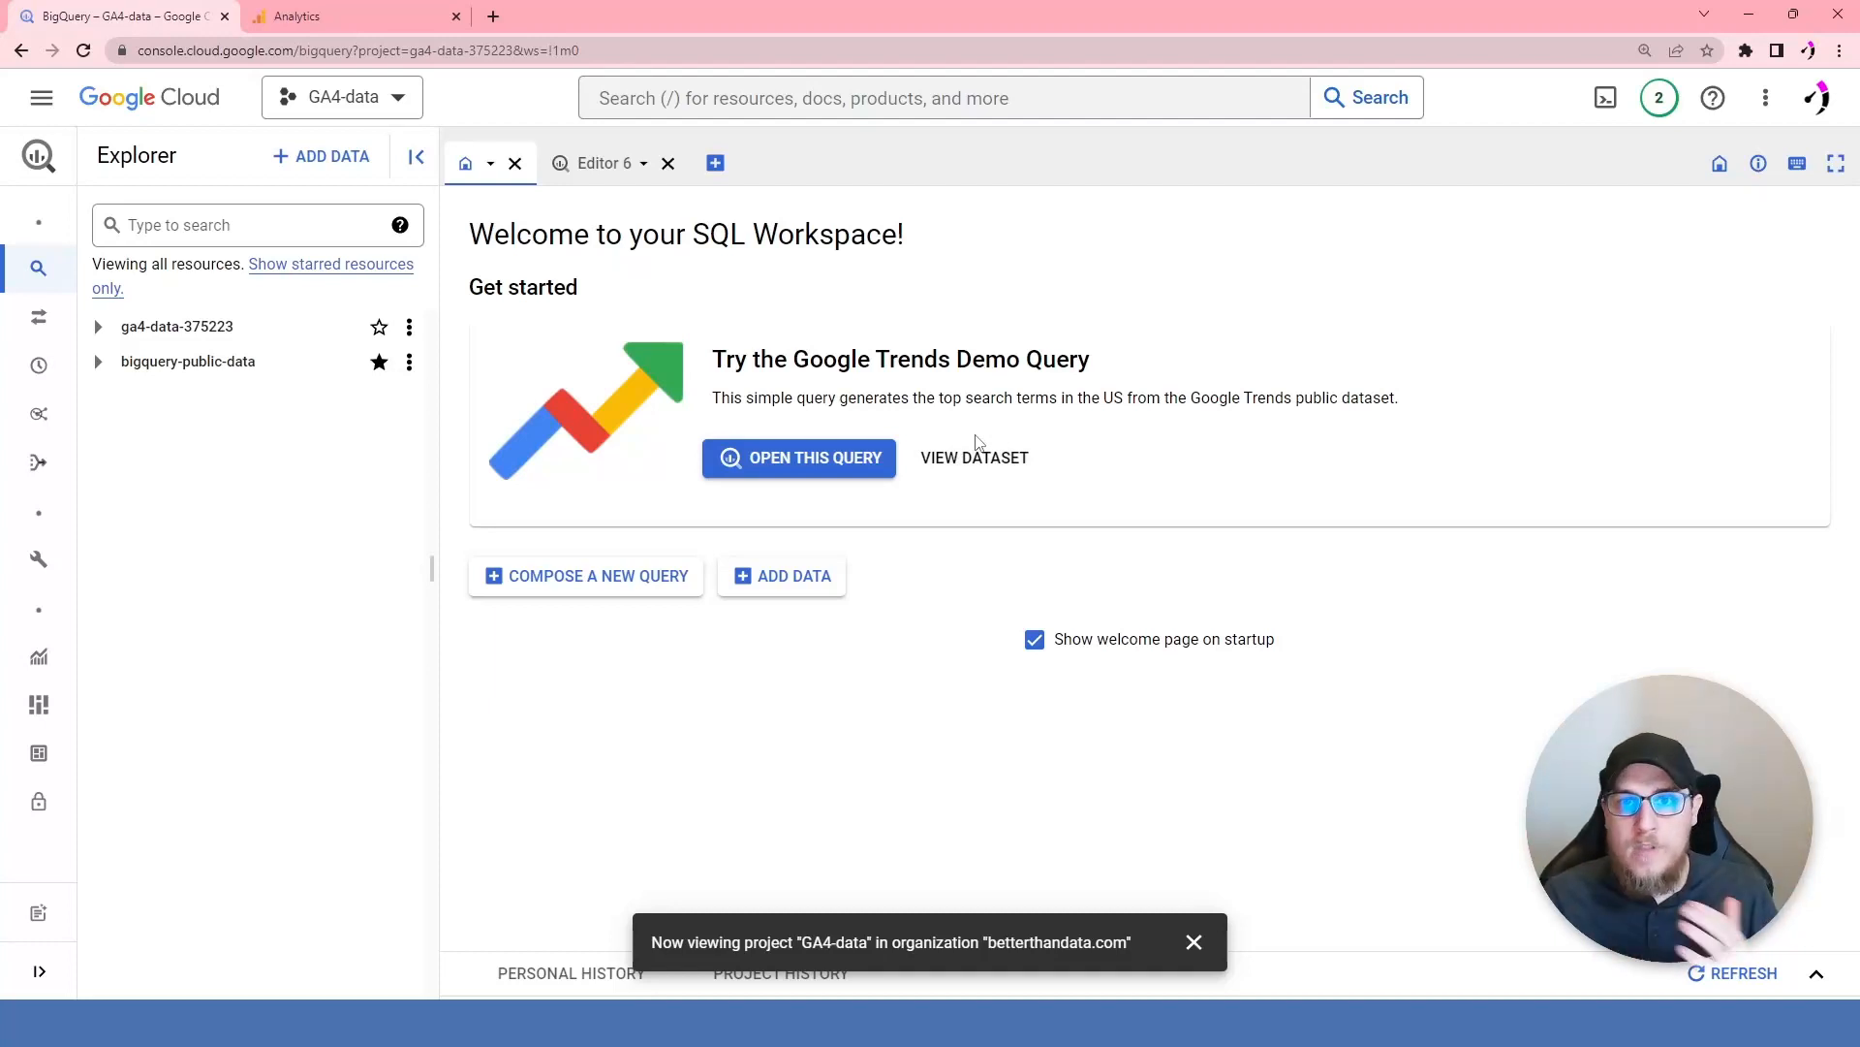
- Switch to Google Analytics and examine the default location for dataset creation in the GA4-data project's BigQuery link
key(ctrl+Tab)
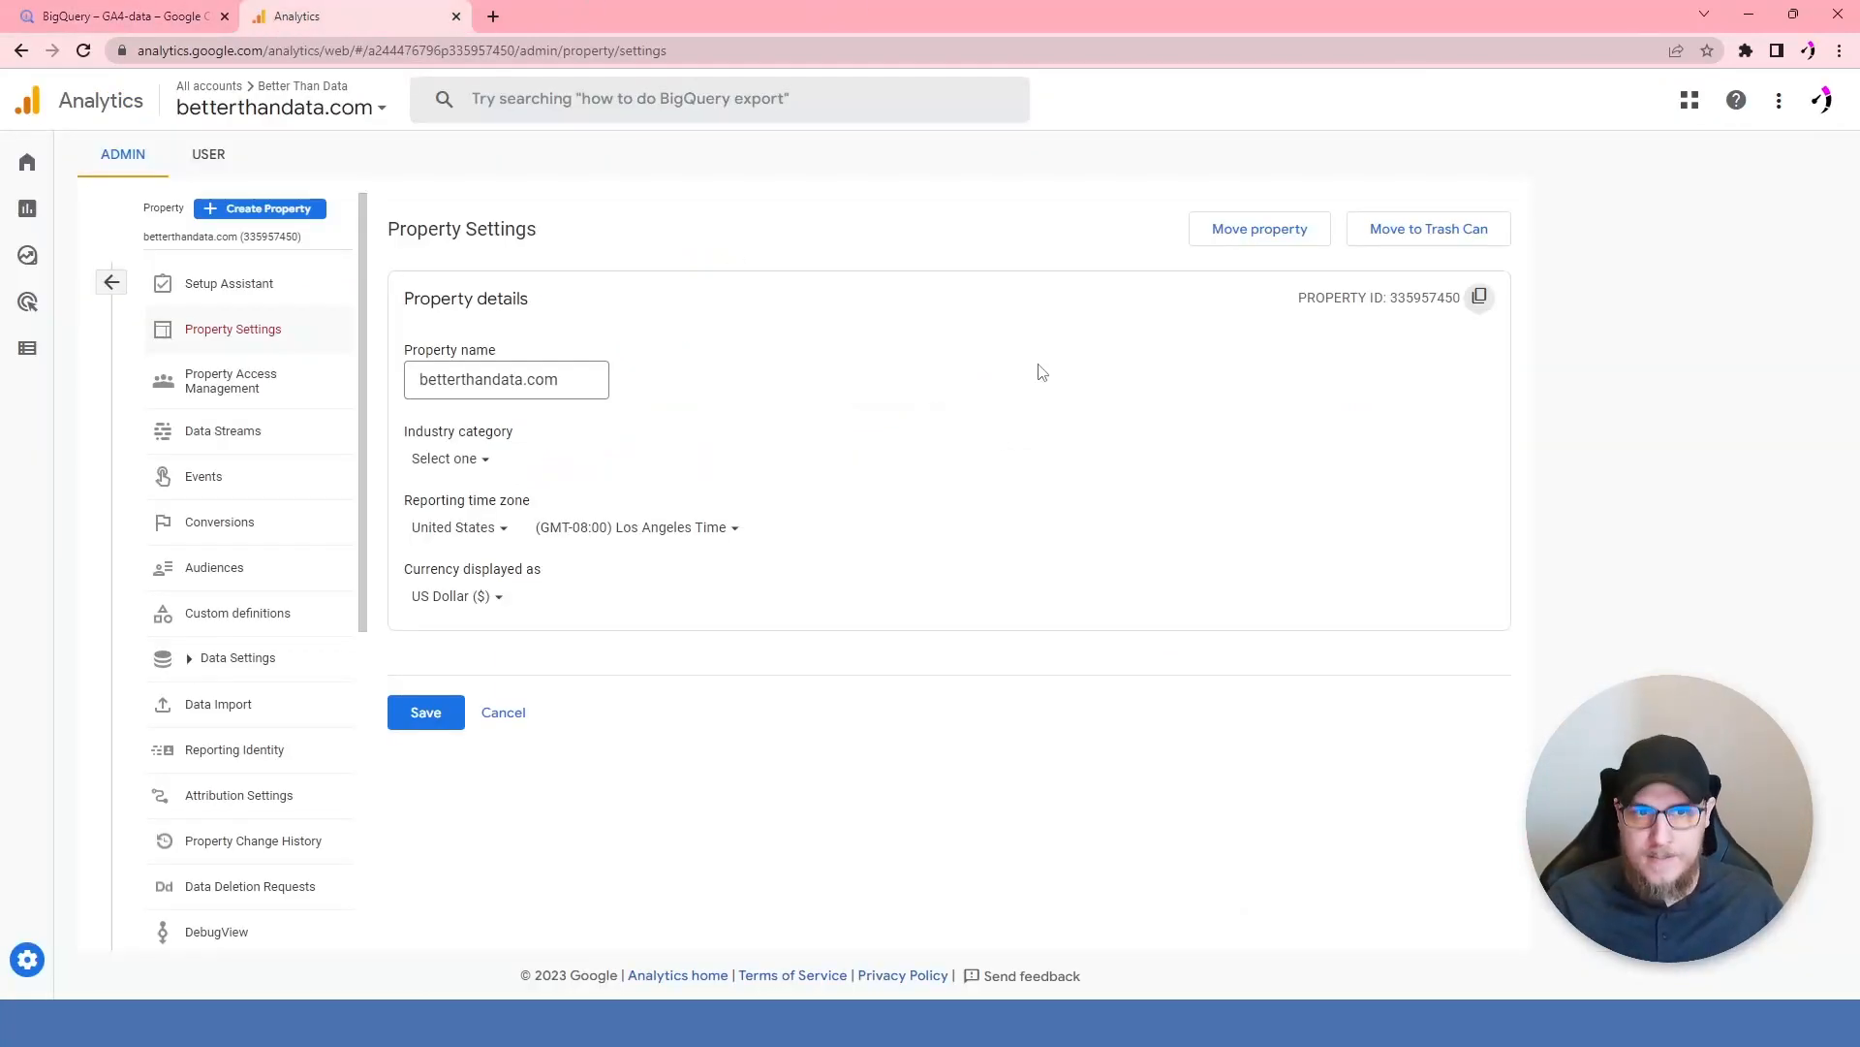
scroll(240, 645, down, 5)
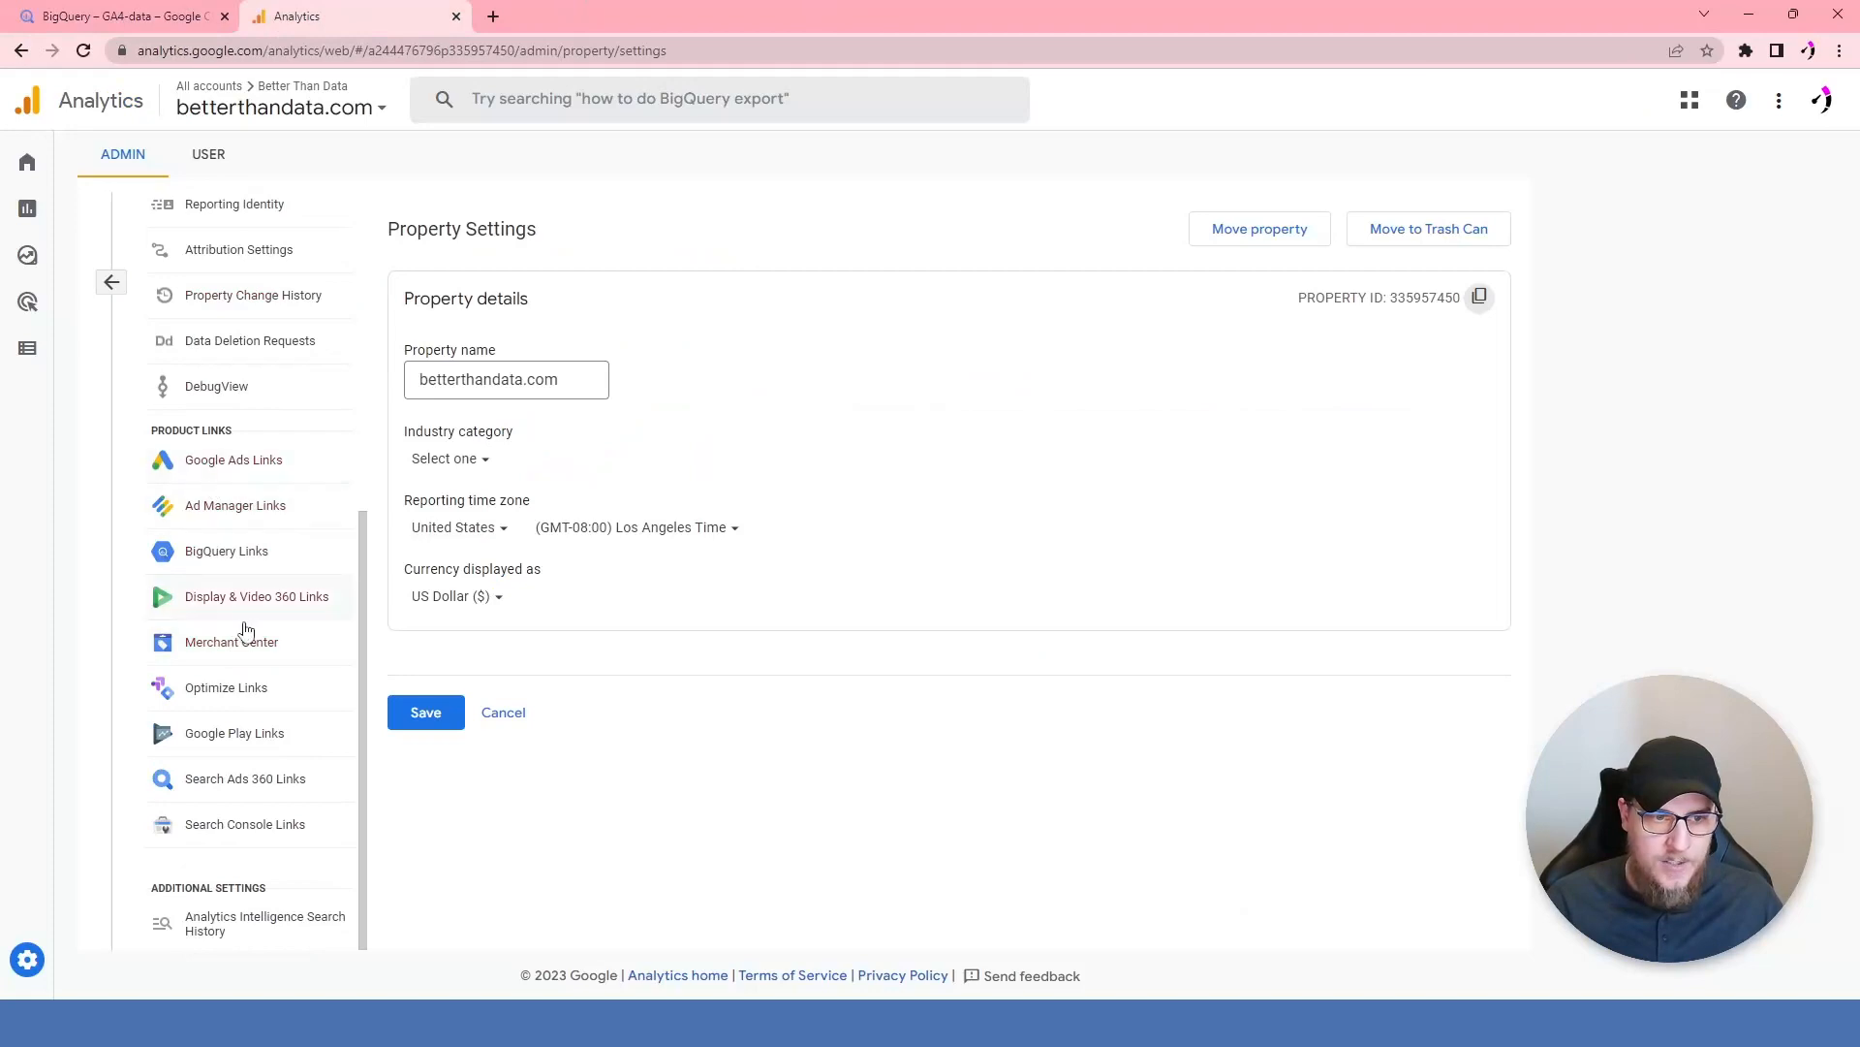
click(237, 554)
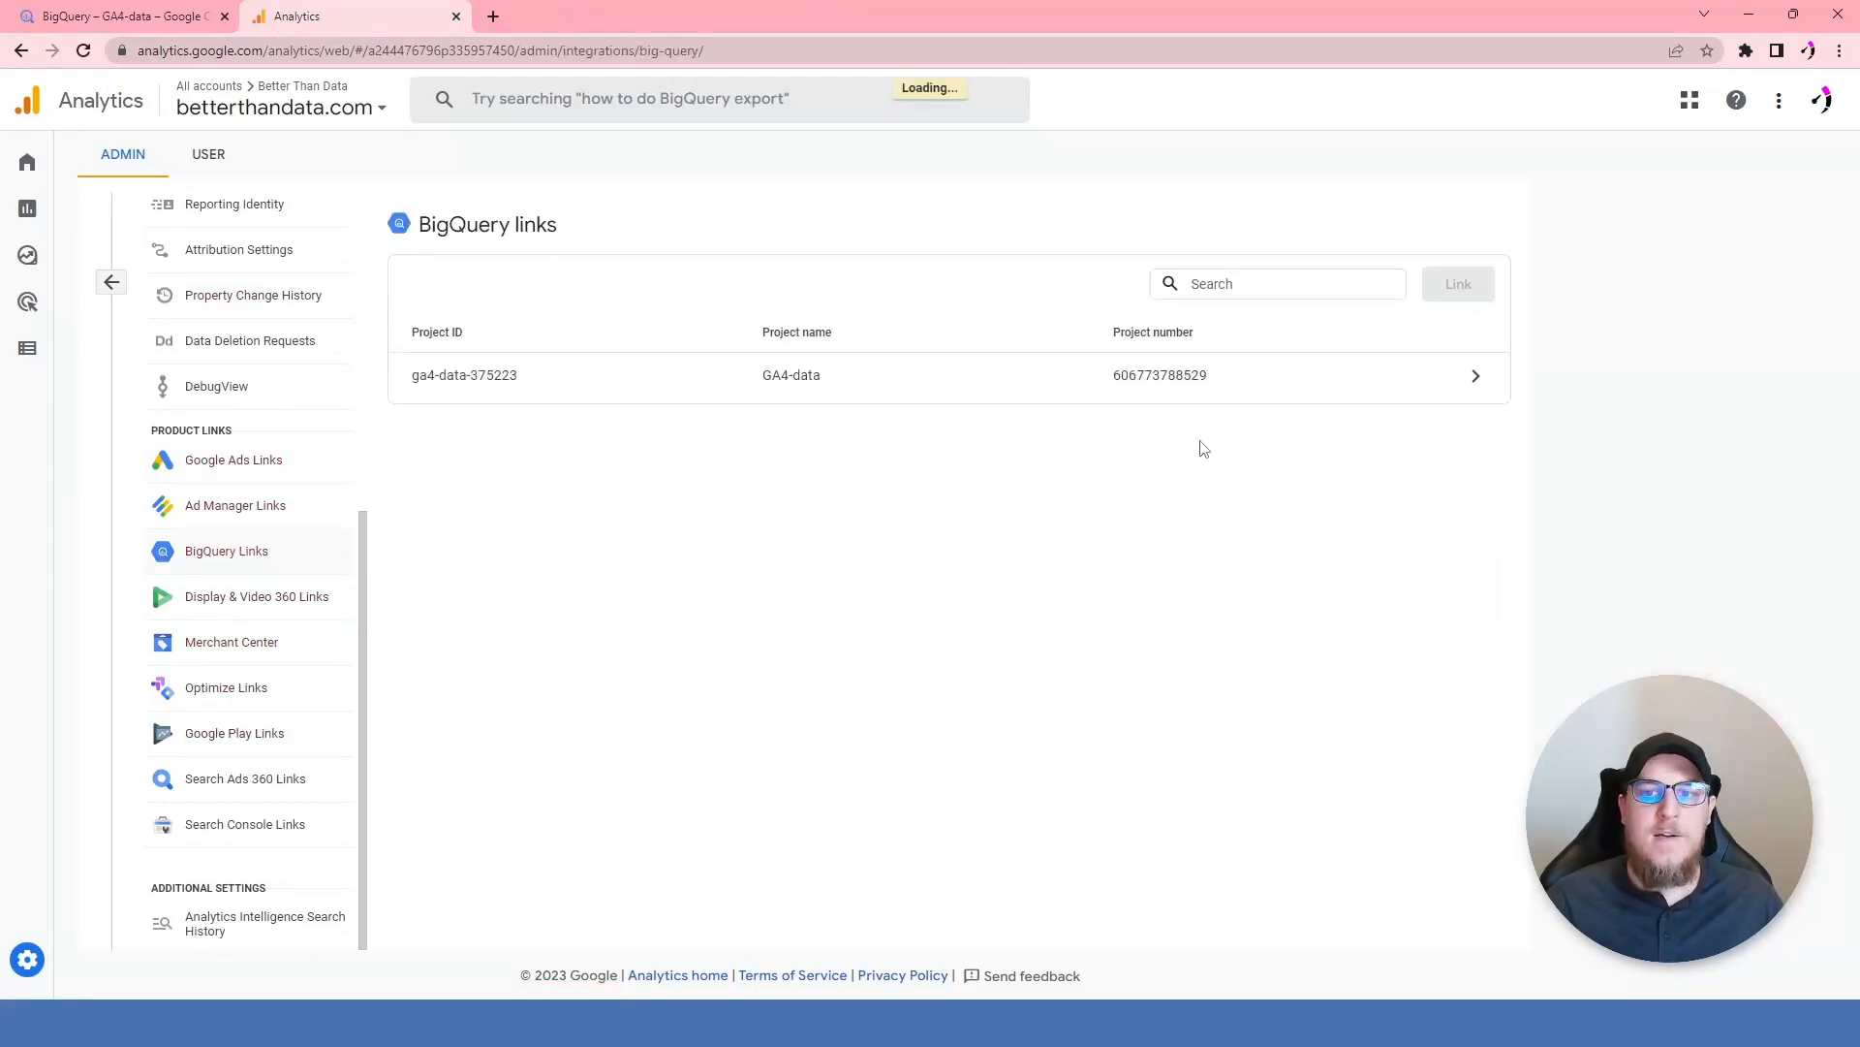
click(1184, 394)
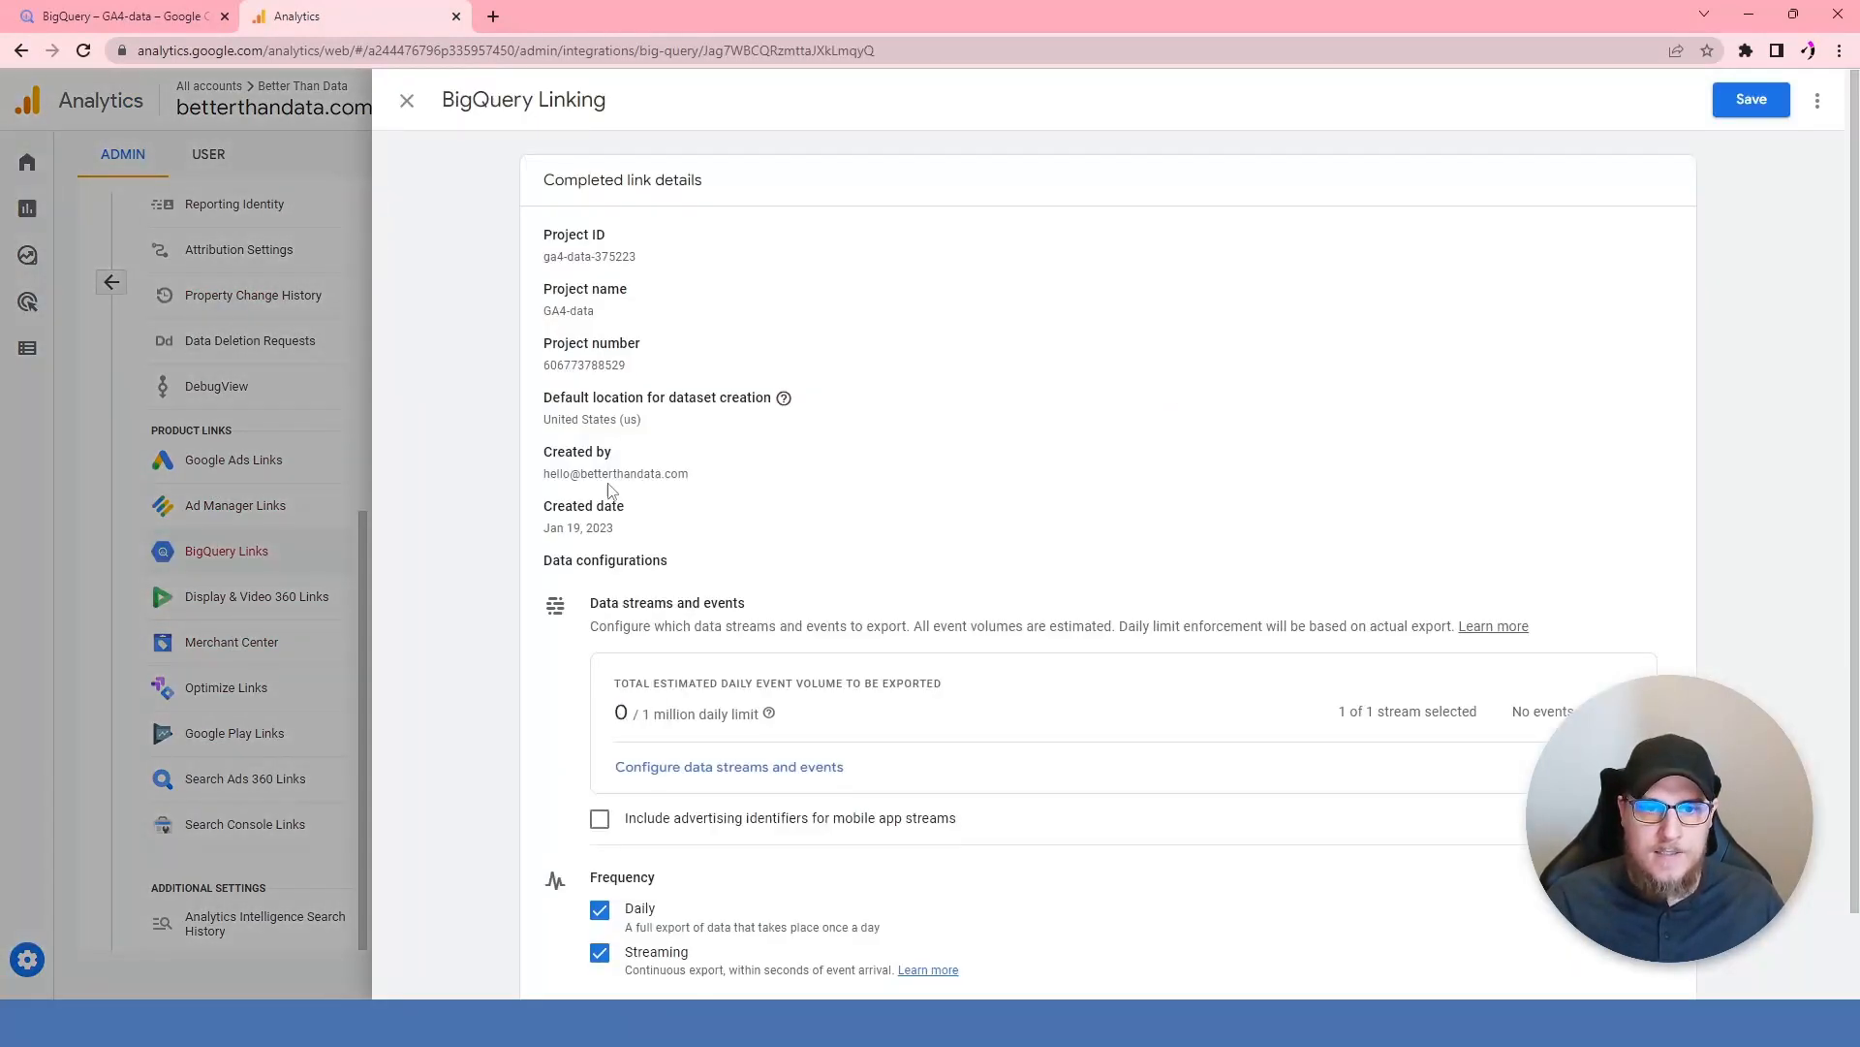
drag(548, 423, 680, 432)
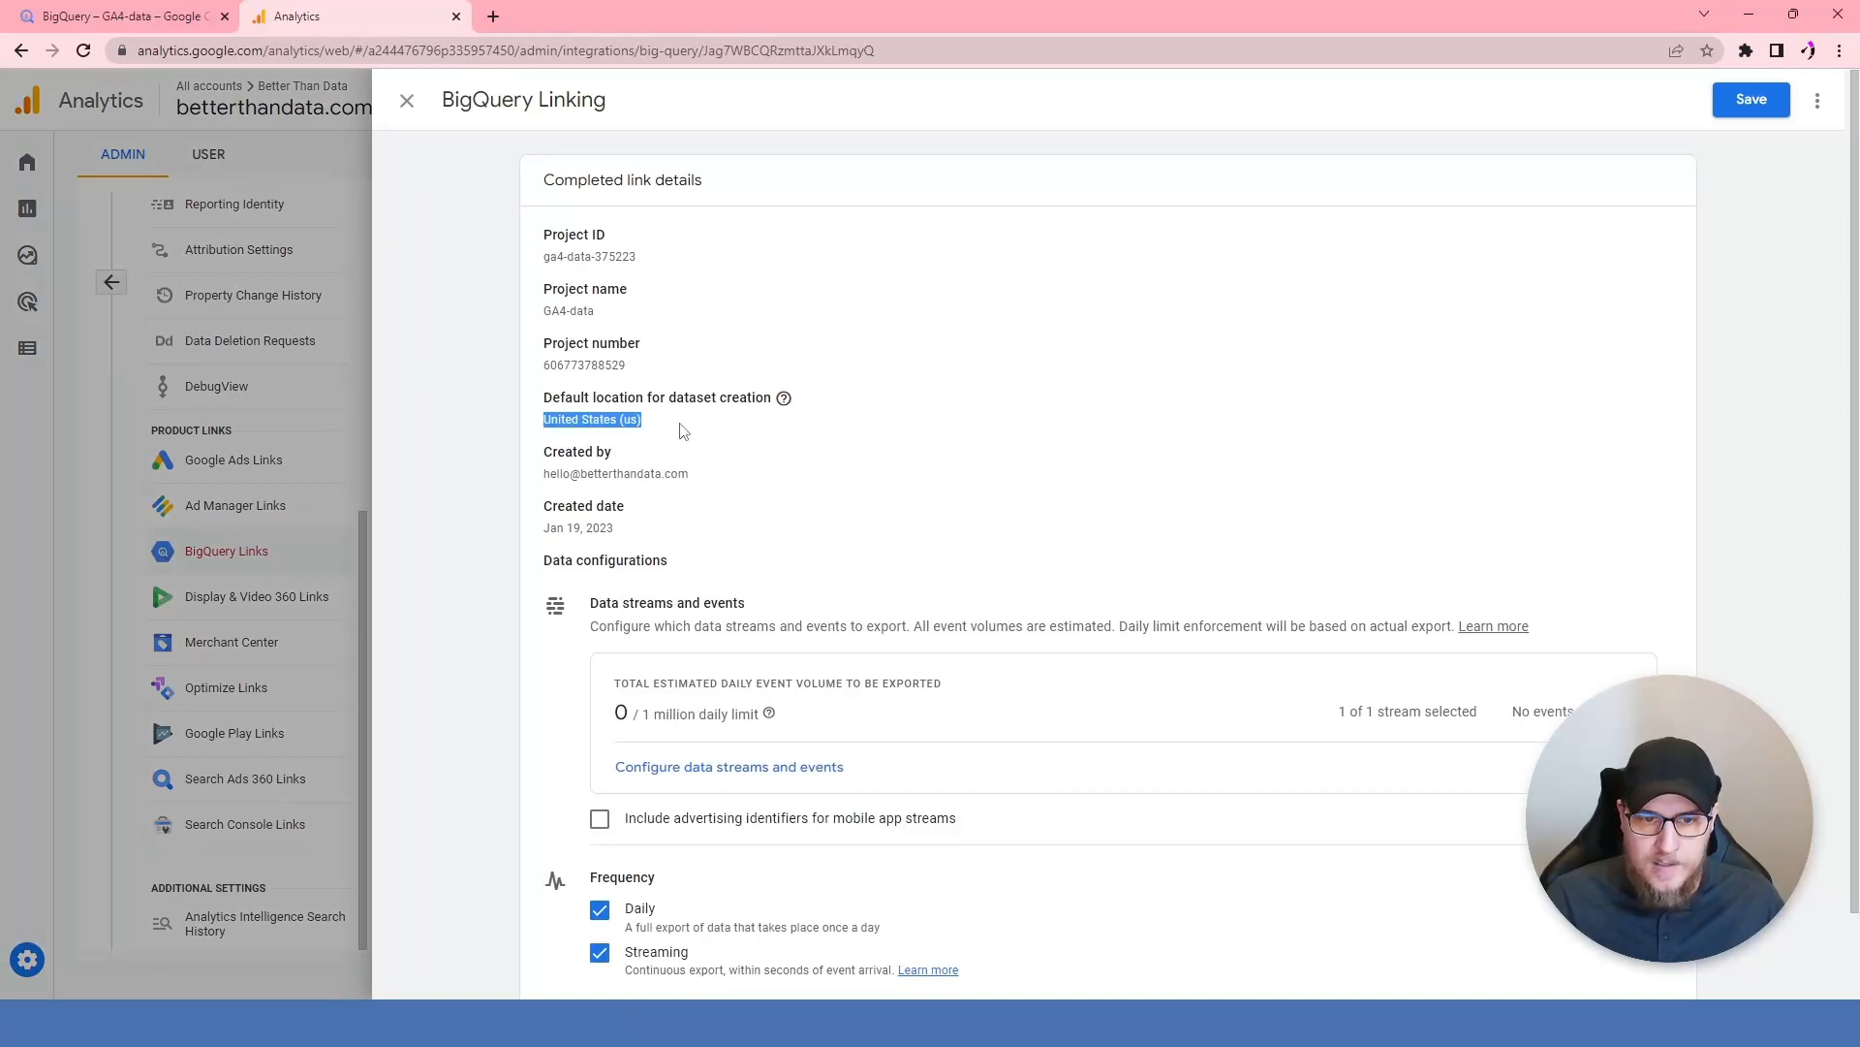
click(681, 432)
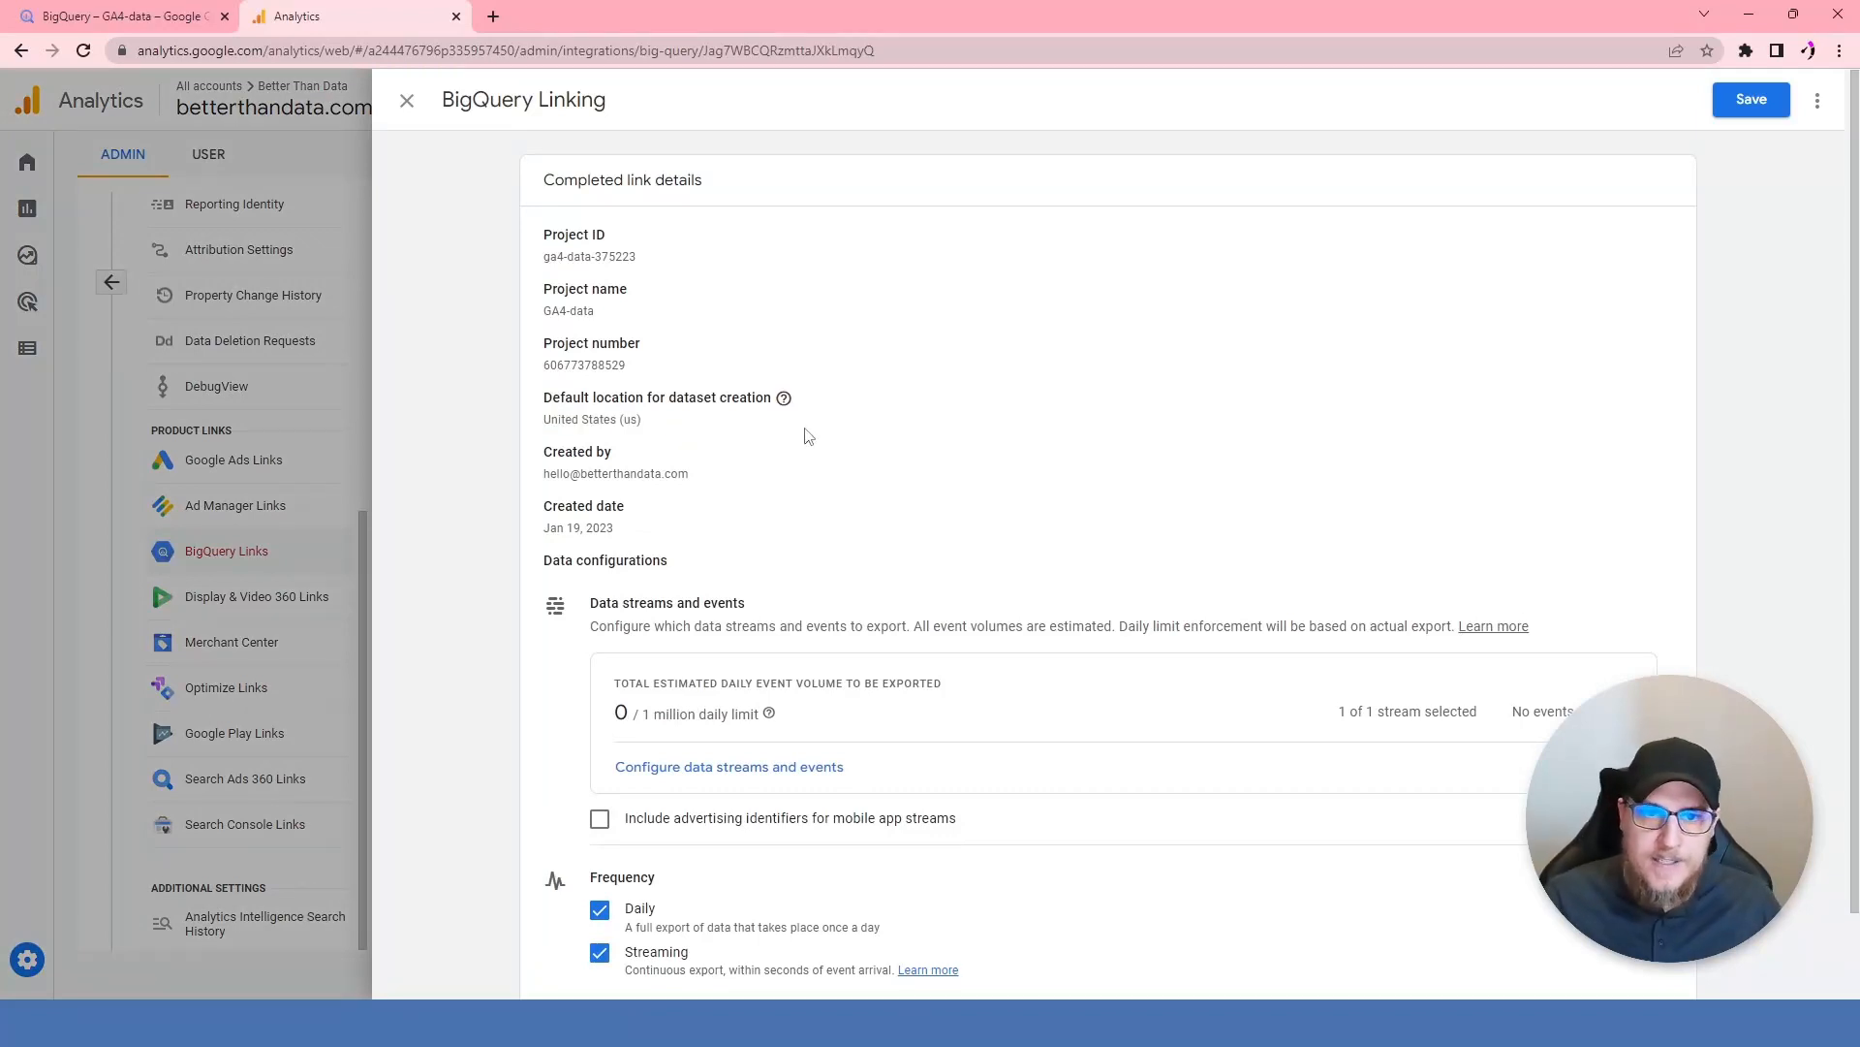